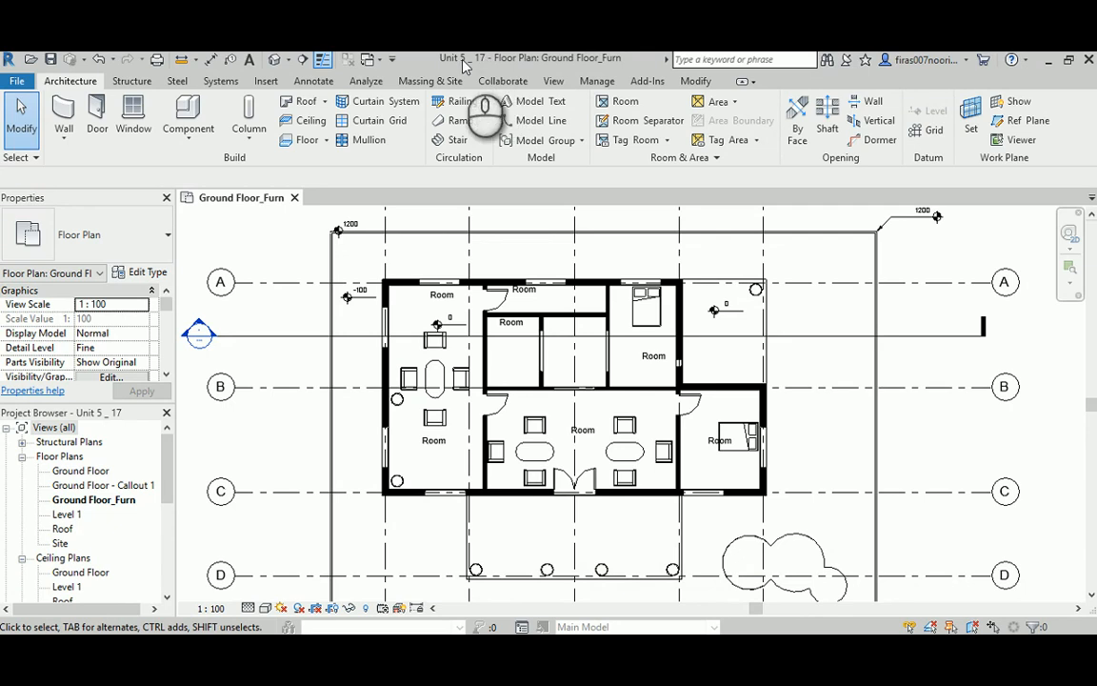
# Compare how the walls are displayed in the Ground Floor_Furn and Ground Floor plans, ending in the Ground Floor plan
pyautogui.moveTo(497, 383); pyautogui.dragTo(506, 396, button='middle')
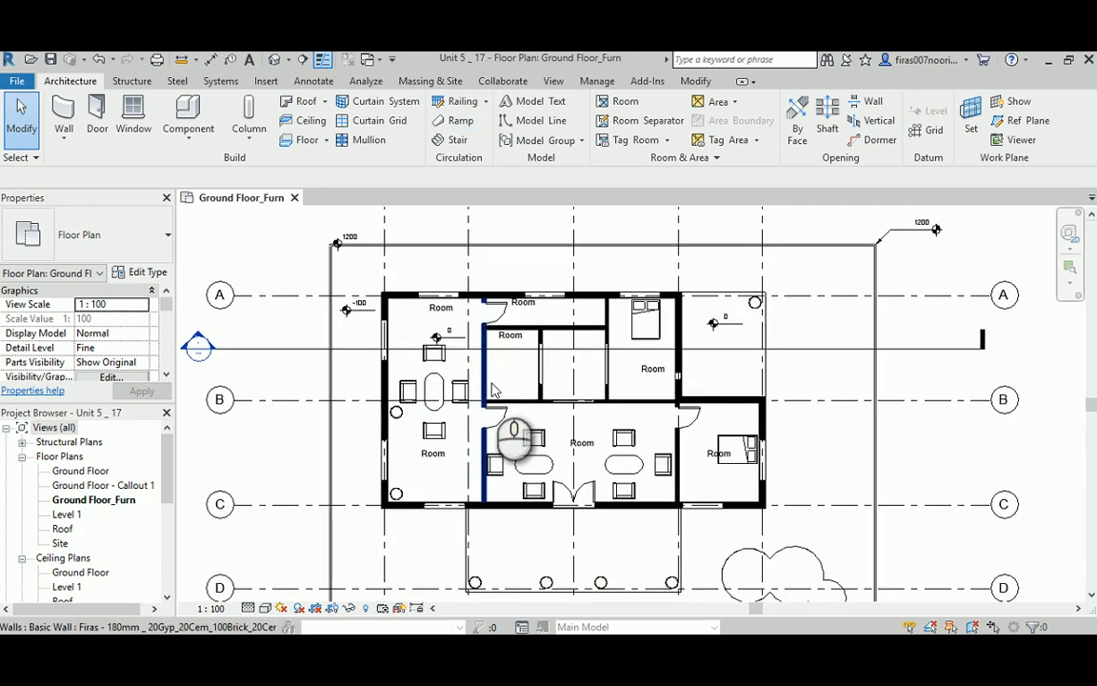
pyautogui.scroll(2, 507, 385)
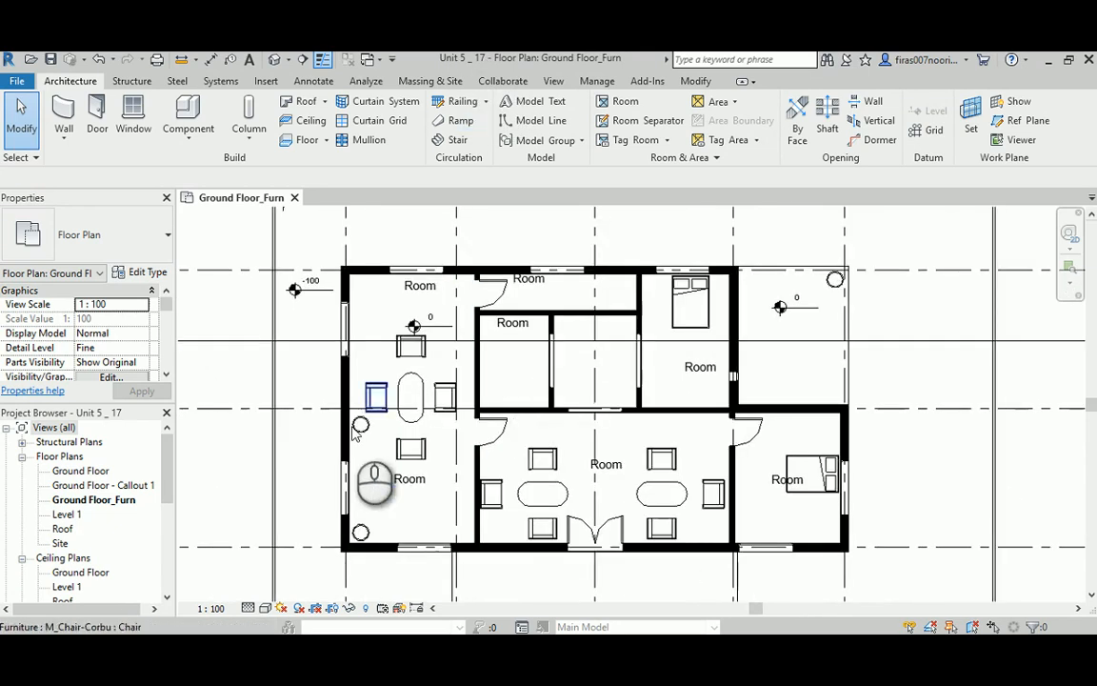
pyautogui.doubleClick(96, 474)
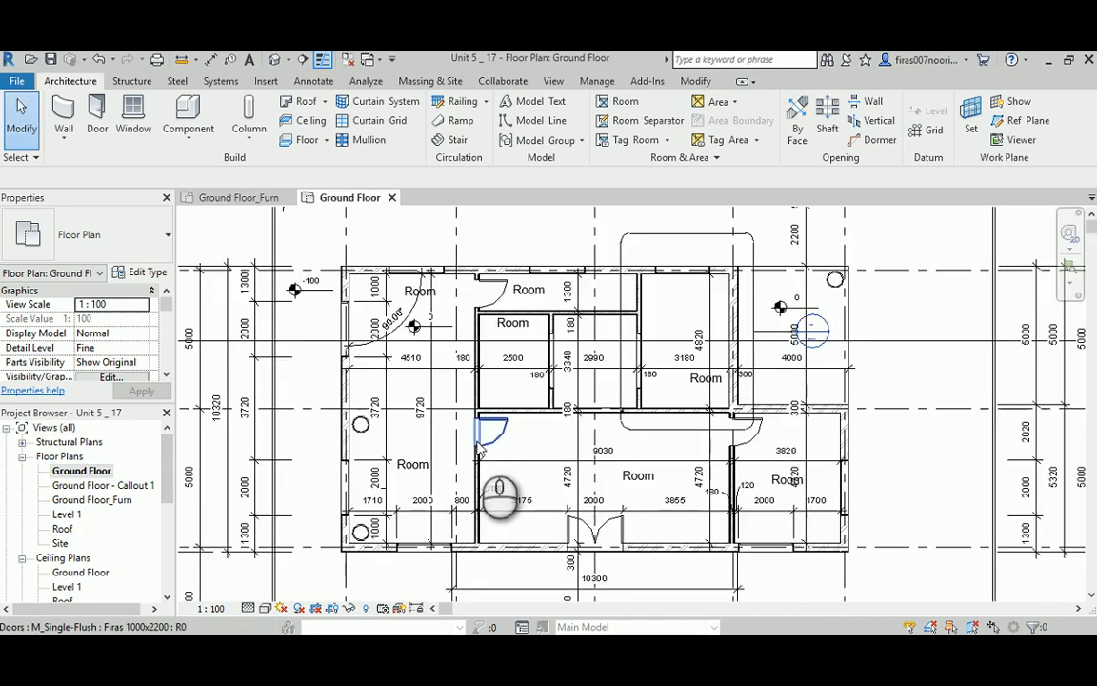
pyautogui.moveTo(364, 264); pyautogui.dragTo(402, 278, button='middle')
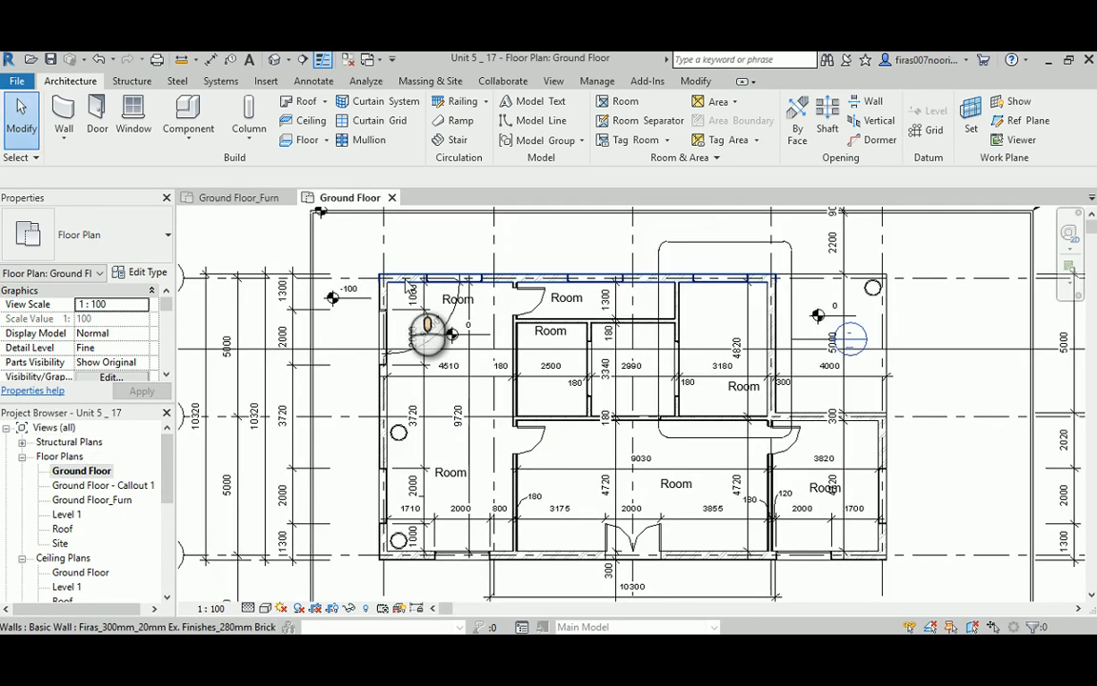
pyautogui.scroll(2, 406, 286)
pyautogui.scroll(2, 407, 286)
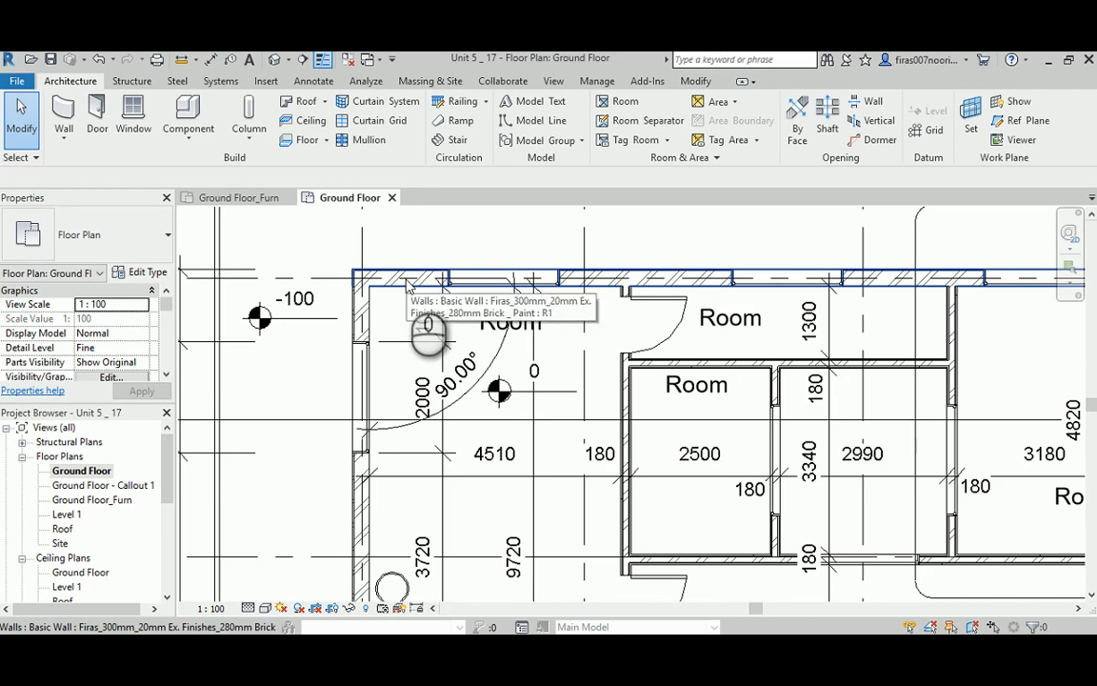
pyautogui.doubleClick(75, 499)
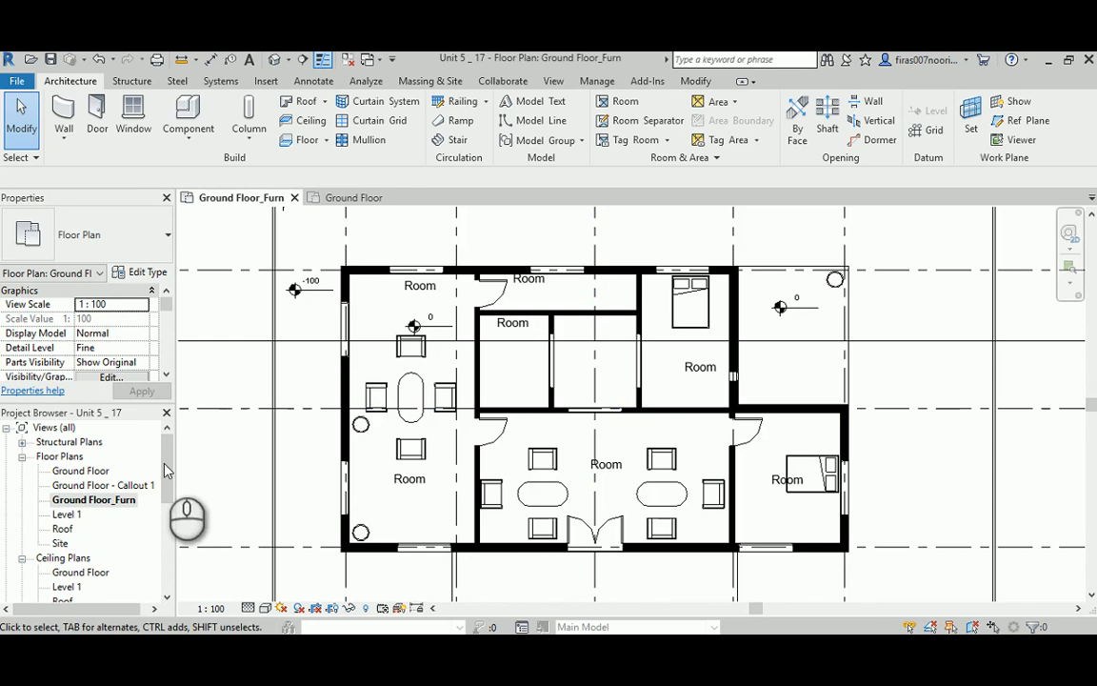
pyautogui.doubleClick(82, 471)
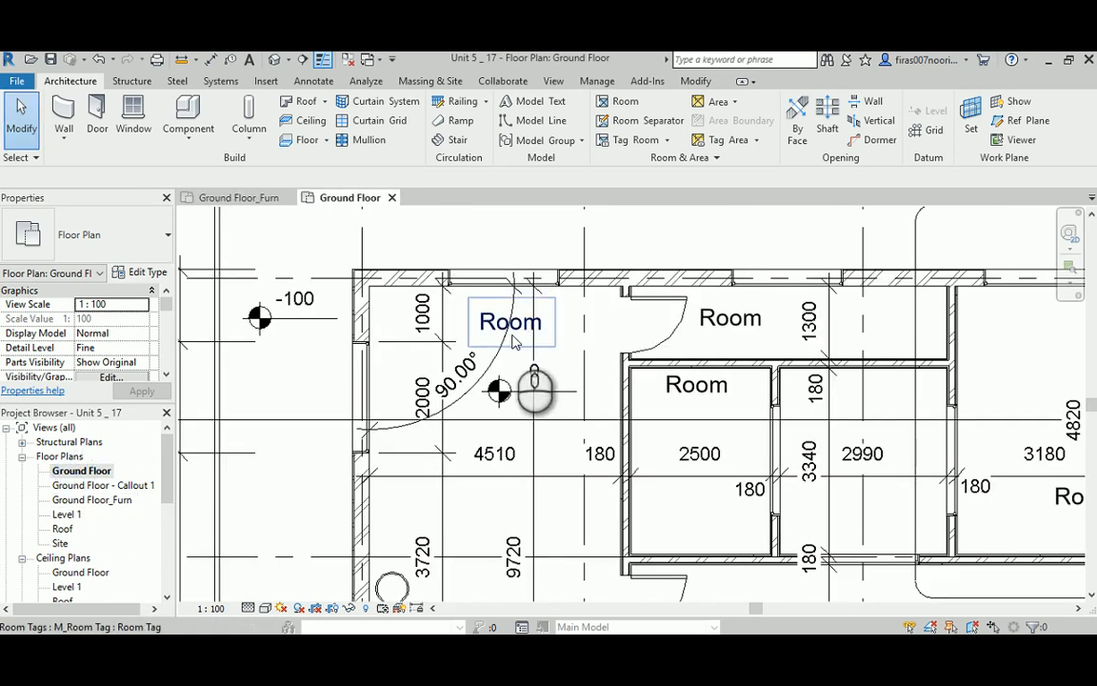
# Place a 610 x 610mm M_Rectangular Column as an architectural column in the upper-left corner of the exterior walls
pyautogui.click(249, 133)
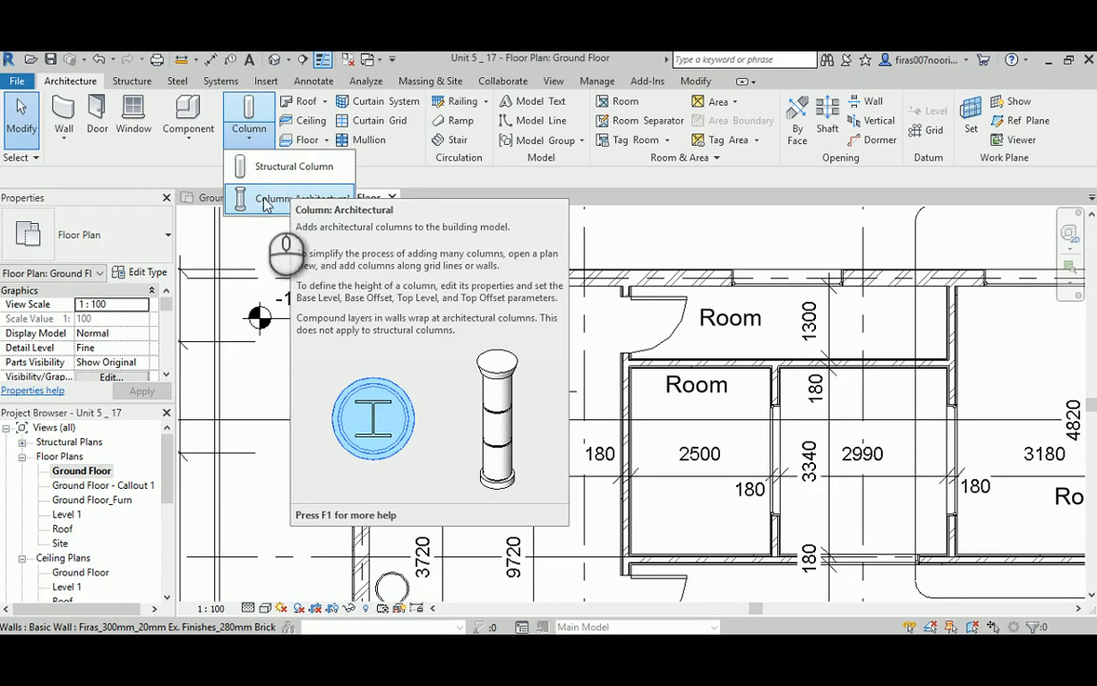
pyautogui.click(266, 208)
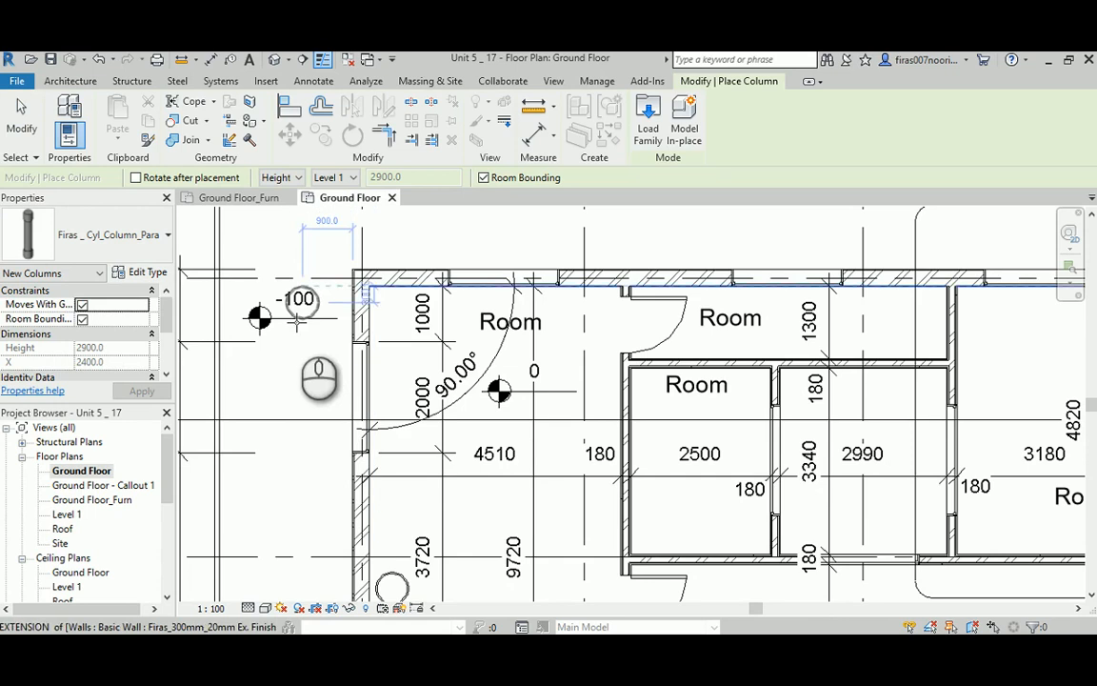
pyautogui.click(131, 240)
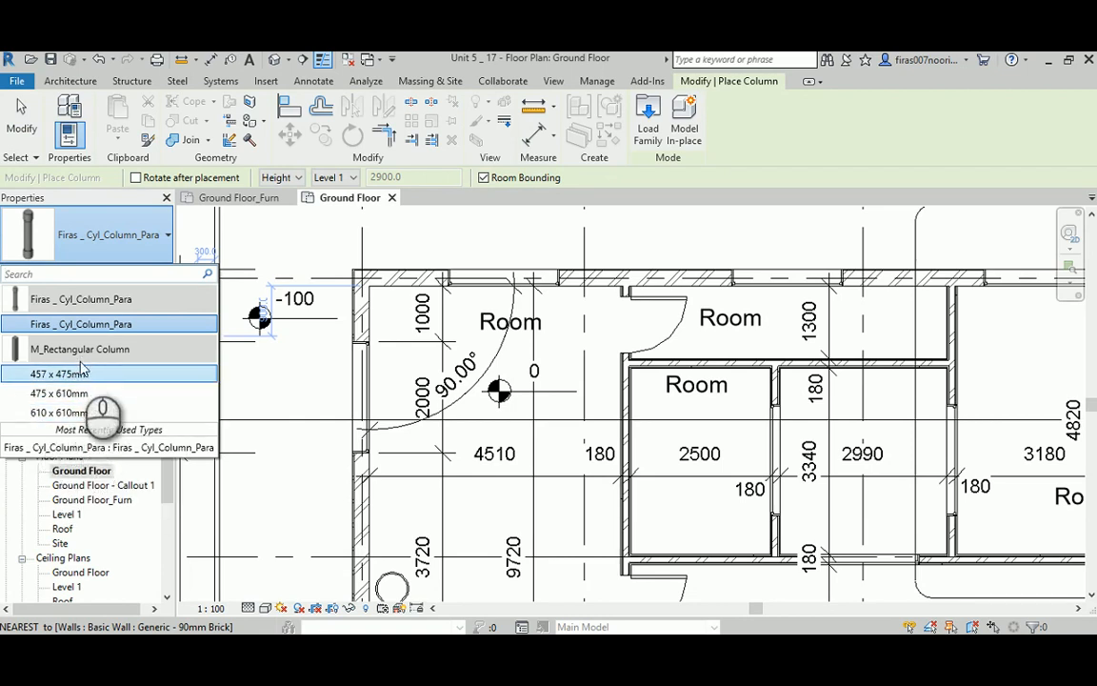
pyautogui.click(65, 414)
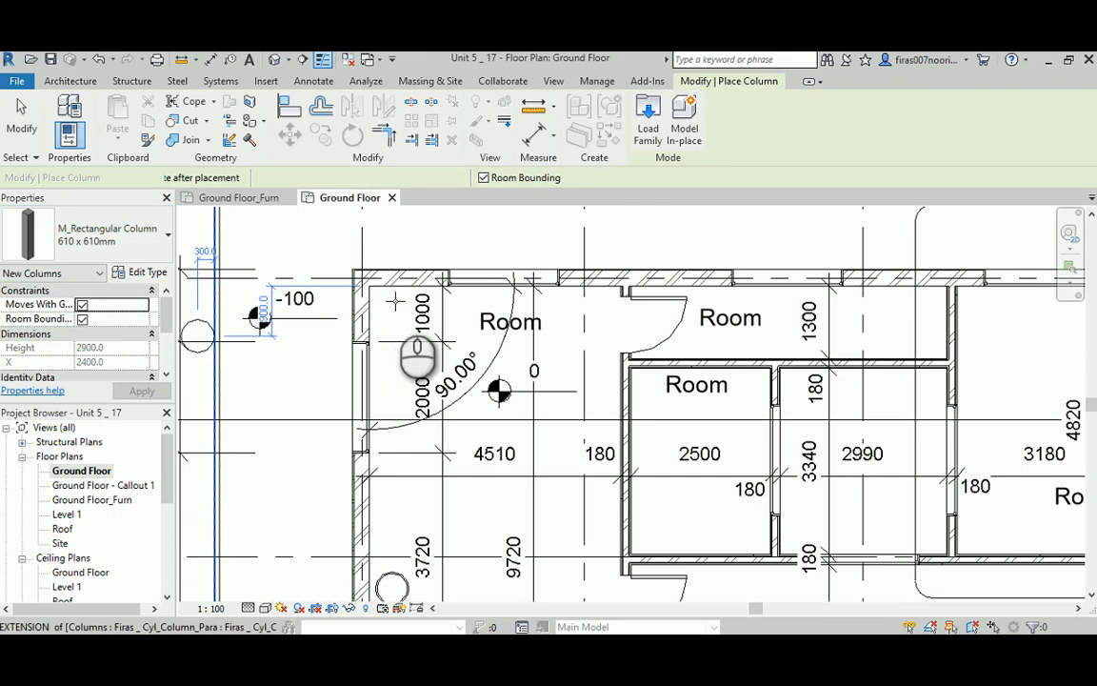
pyautogui.scroll(3, 395, 303)
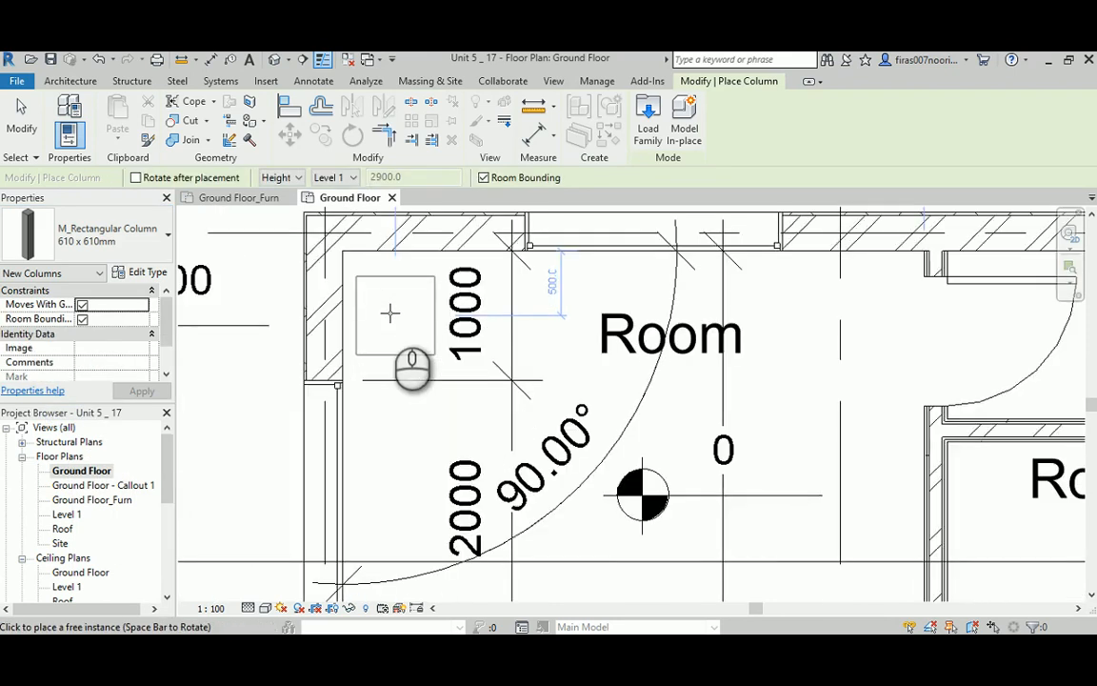
pyautogui.click(353, 257)
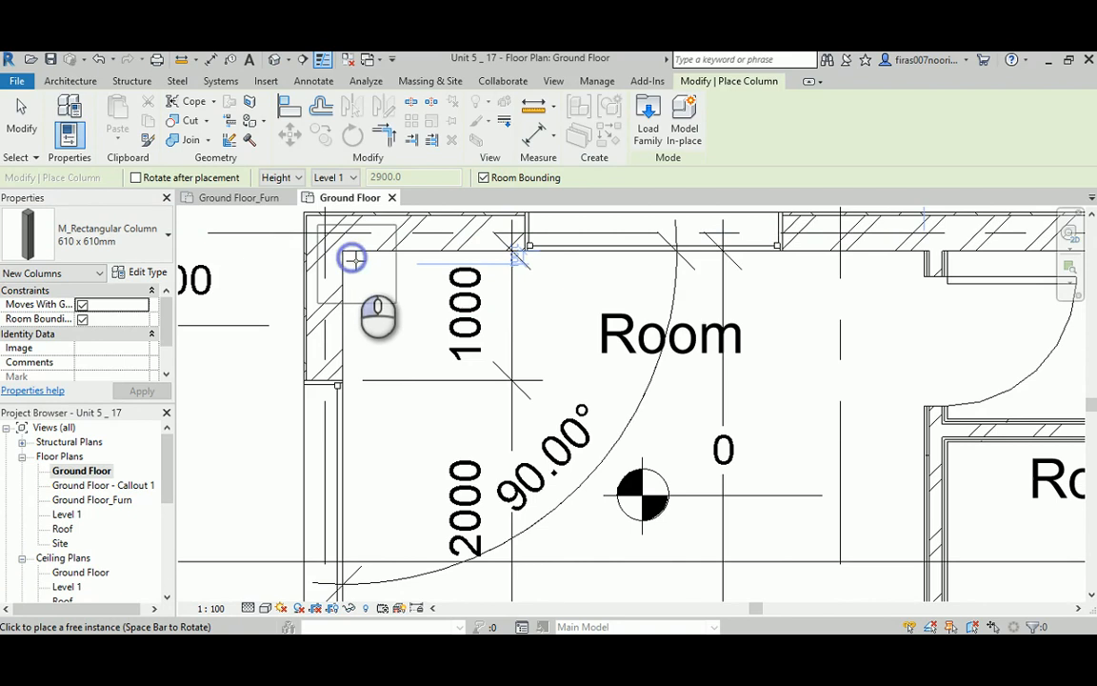
pyautogui.rightClick(416, 391)
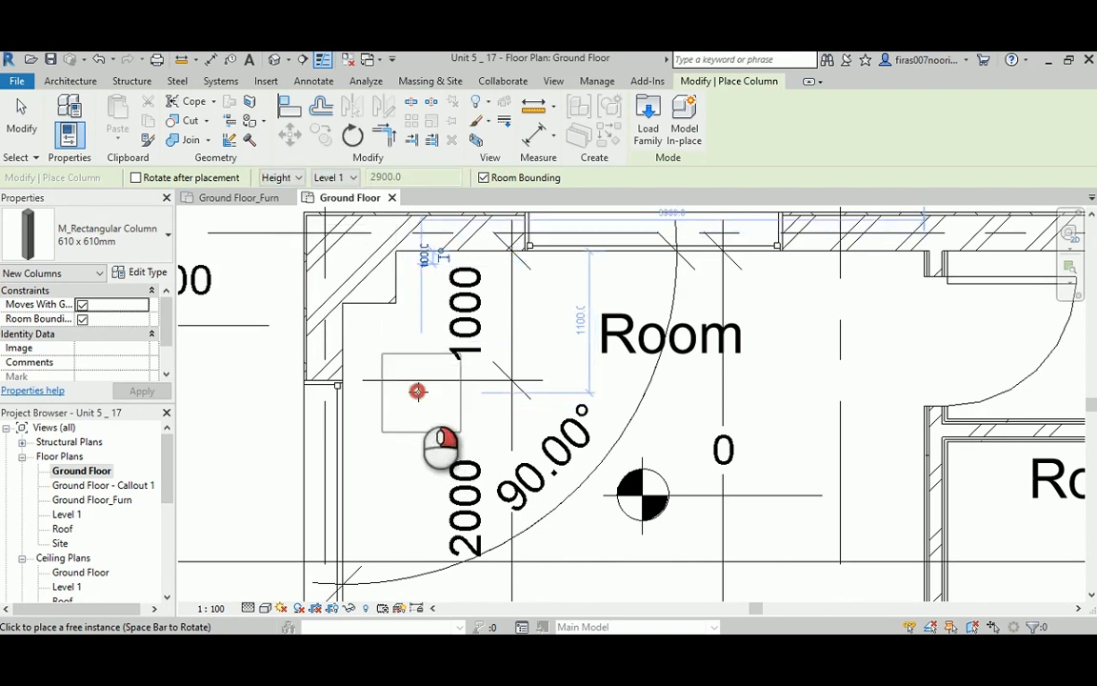
pyautogui.click(451, 403)
pyautogui.rightClick(404, 299)
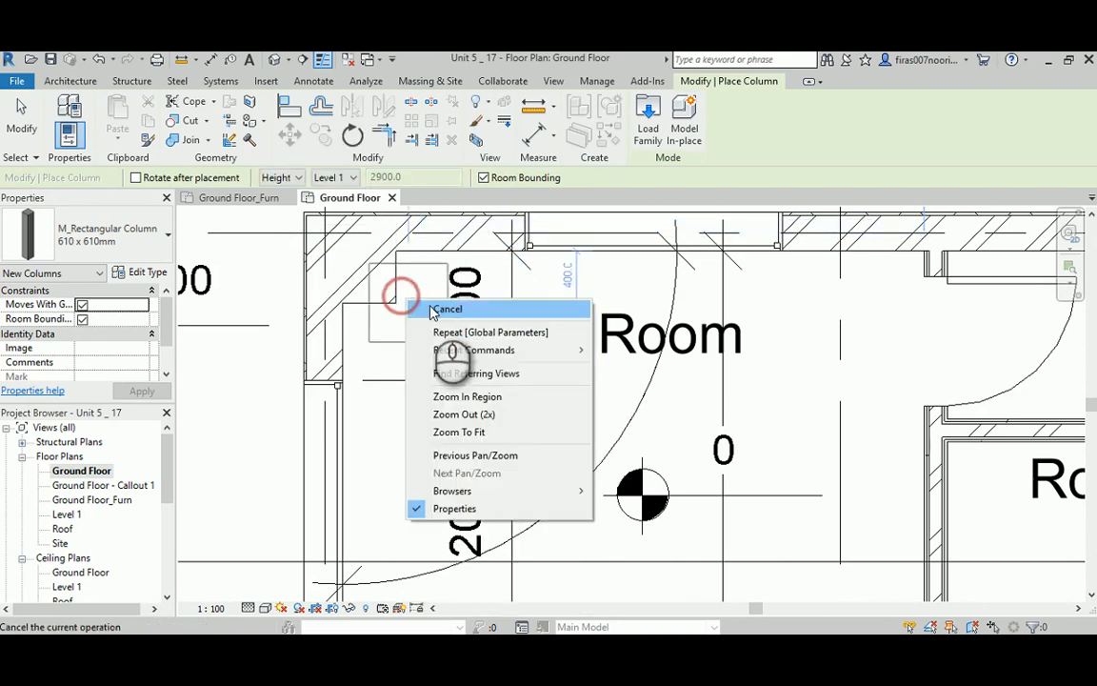
pyautogui.click(434, 311)
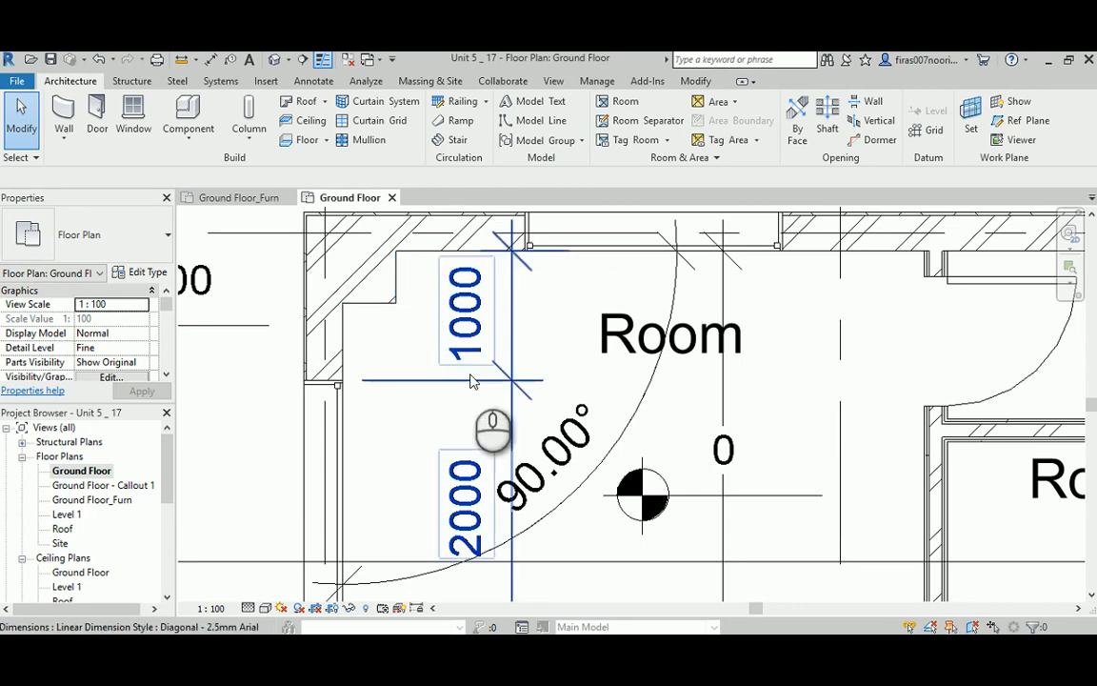
# Place another 610 x 610mm architectural column on the interior wall beside the 2500 mm wide room, about 600 mm below its upper wall
pyautogui.click(188, 136)
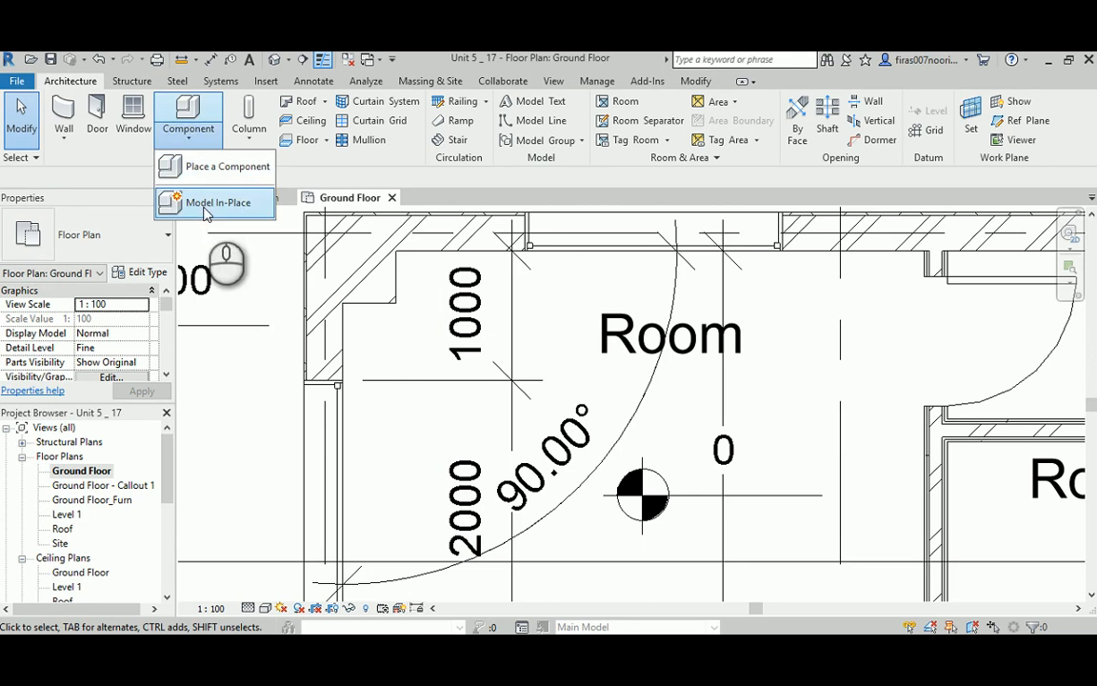
pyautogui.click(248, 139)
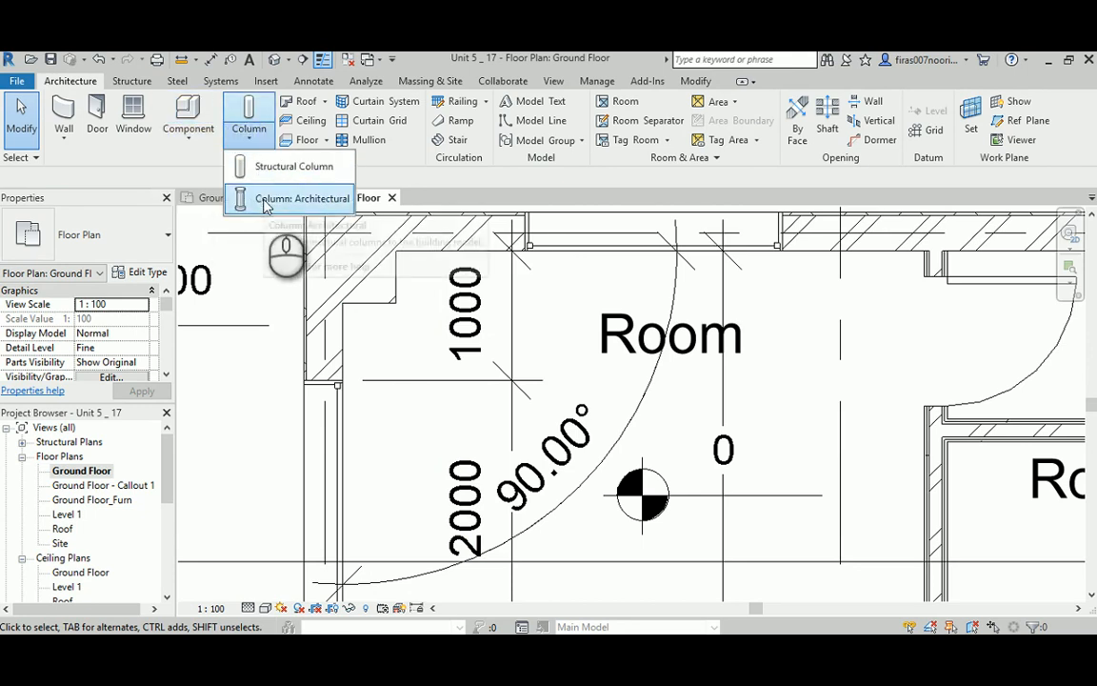
pyautogui.click(265, 198)
pyautogui.moveTo(716, 419); pyautogui.dragTo(242, 234, button='middle')
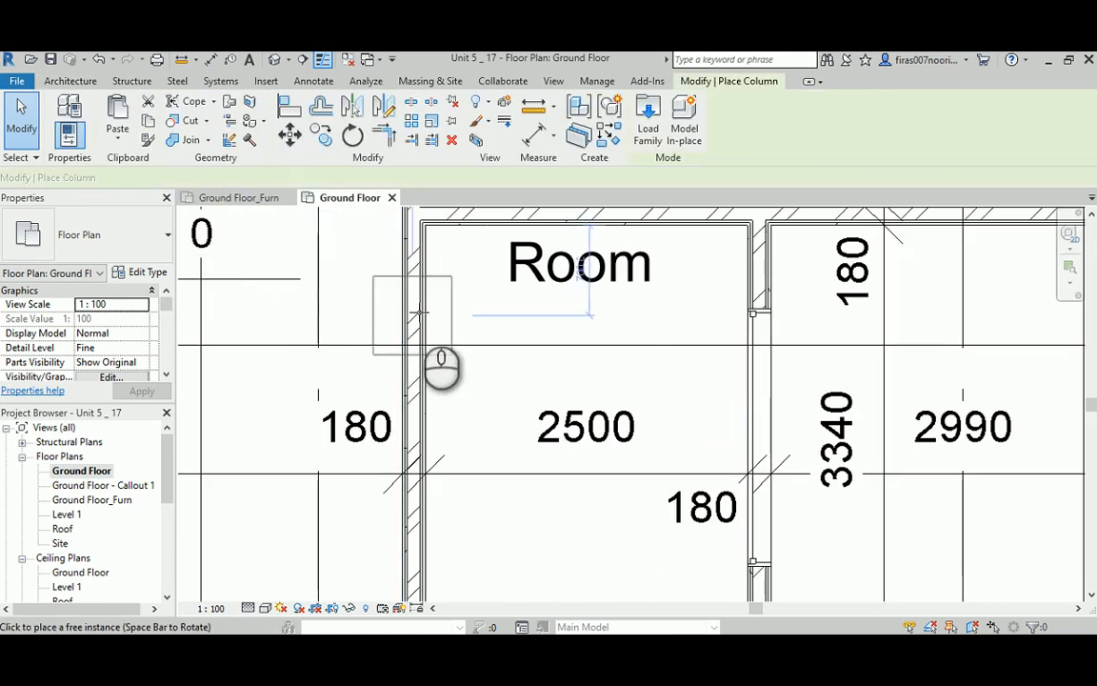
pyautogui.click(417, 307)
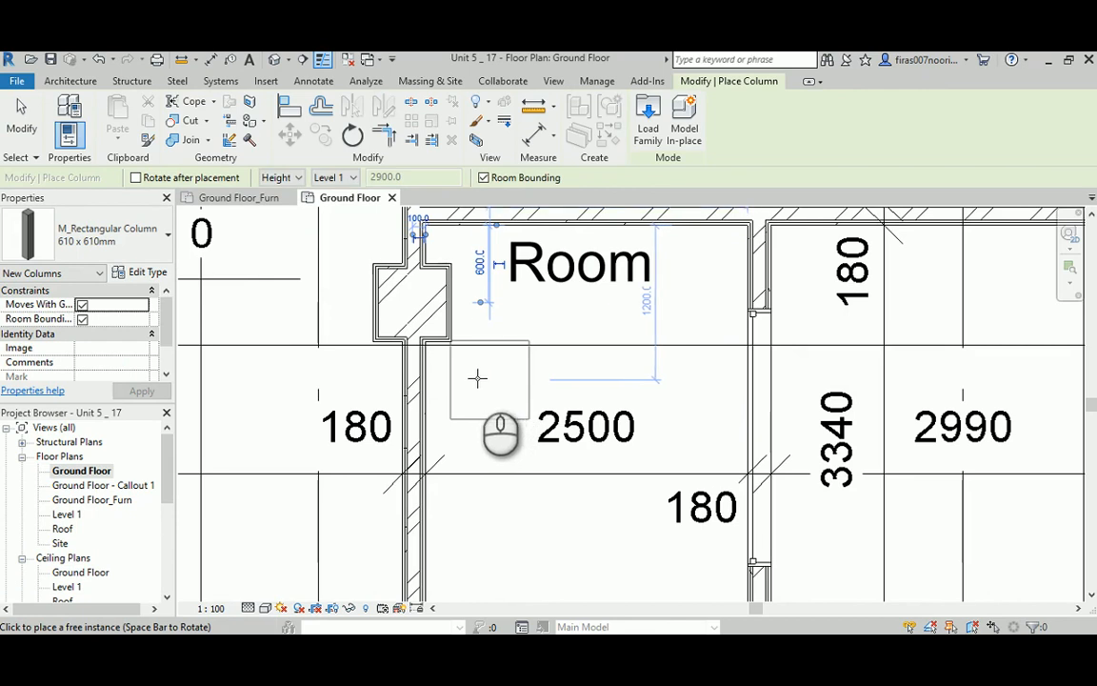
pyautogui.rightClick(481, 381)
pyautogui.click(512, 392)
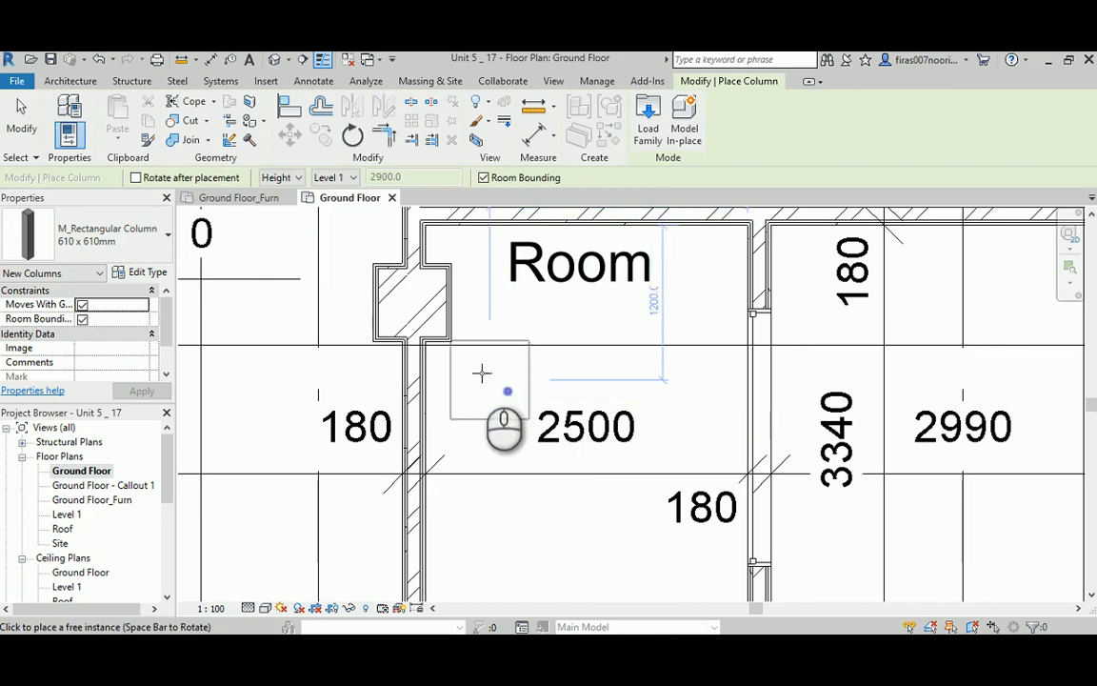
pyautogui.rightClick(333, 288)
pyautogui.click(371, 298)
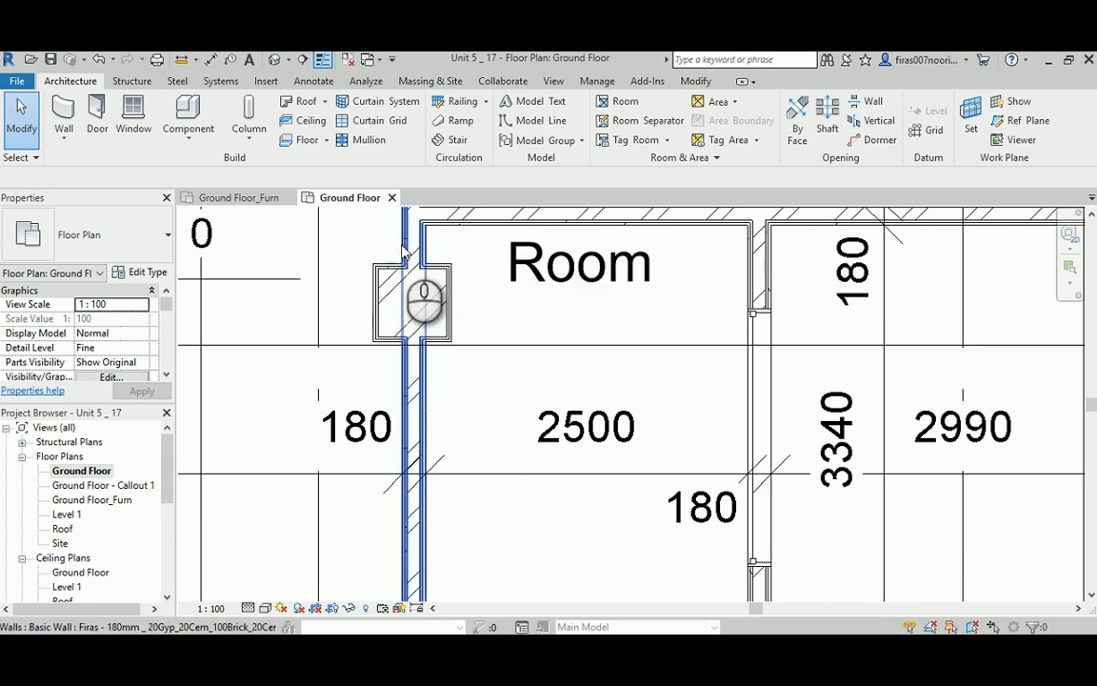
# Change the type of the interior wall running through the new column to Foundation - 300mm Concrete
pyautogui.click(403, 251)
pyautogui.moveTo(351, 259); pyautogui.dragTo(370, 314, button='middle')
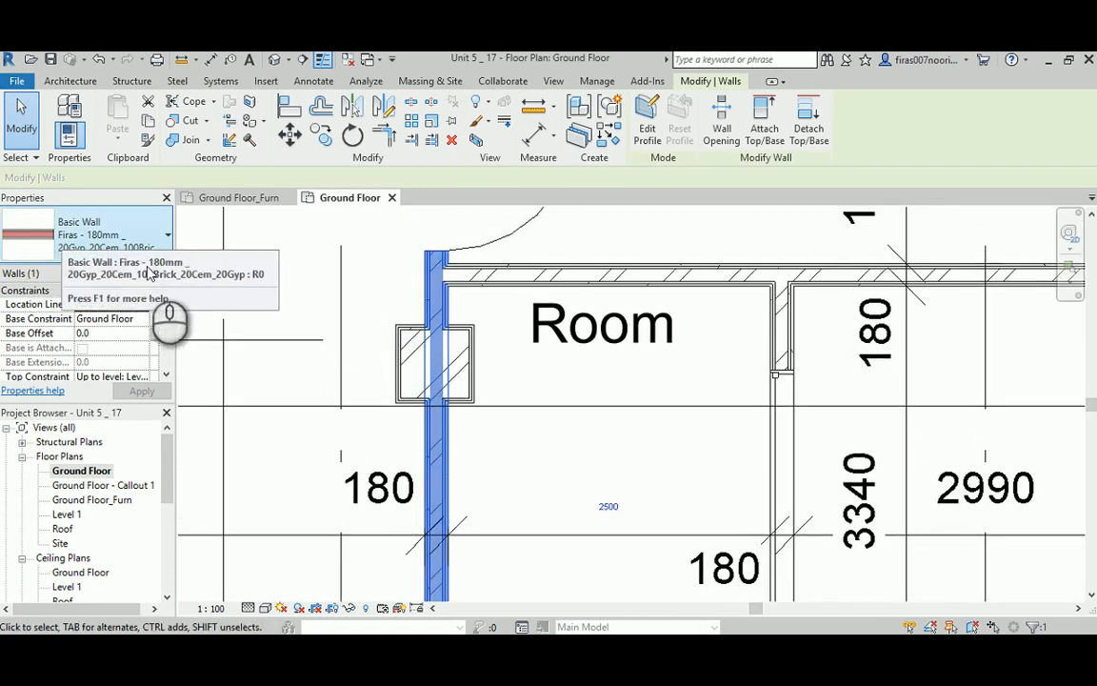
pyautogui.click(150, 248)
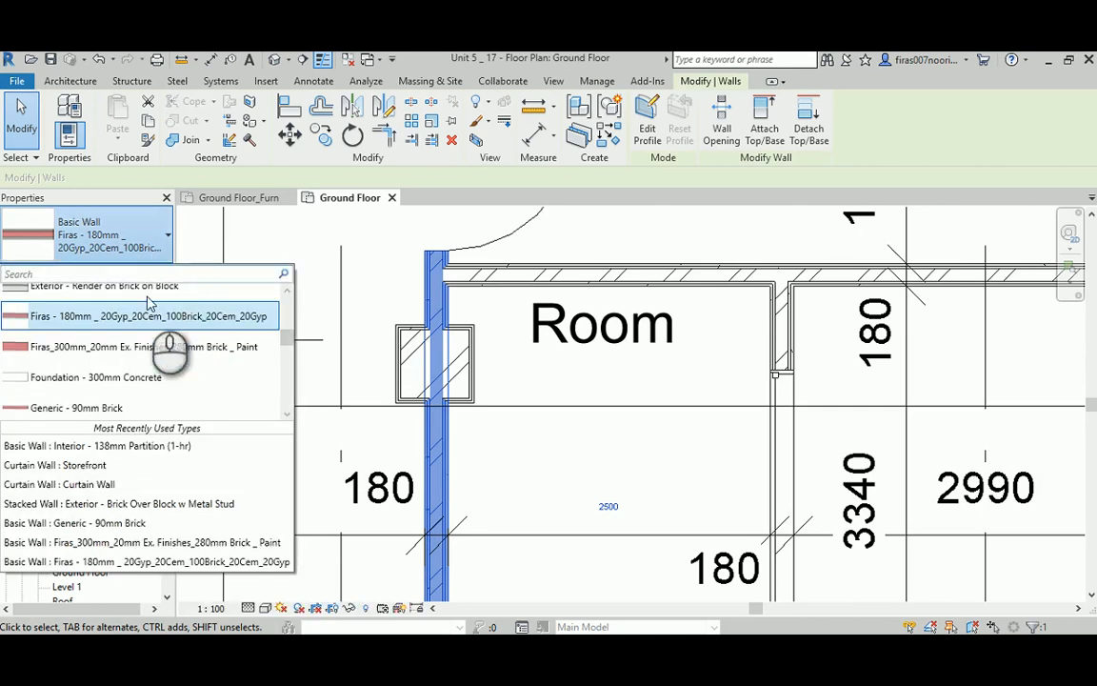
pyautogui.click(124, 379)
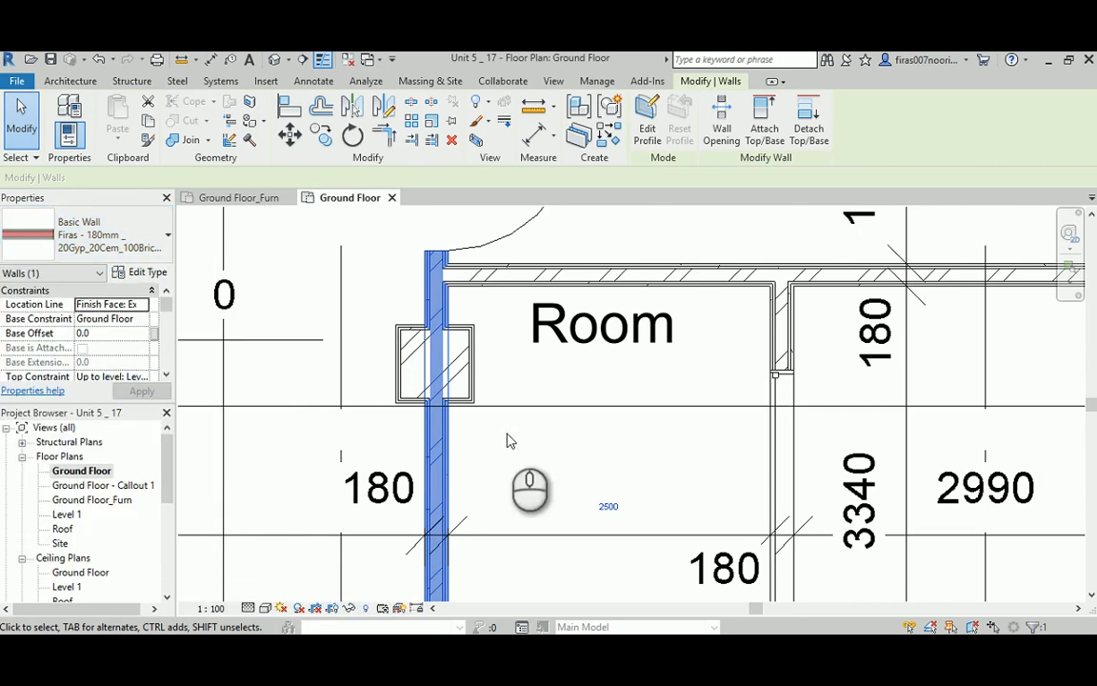
pyautogui.click(546, 462)
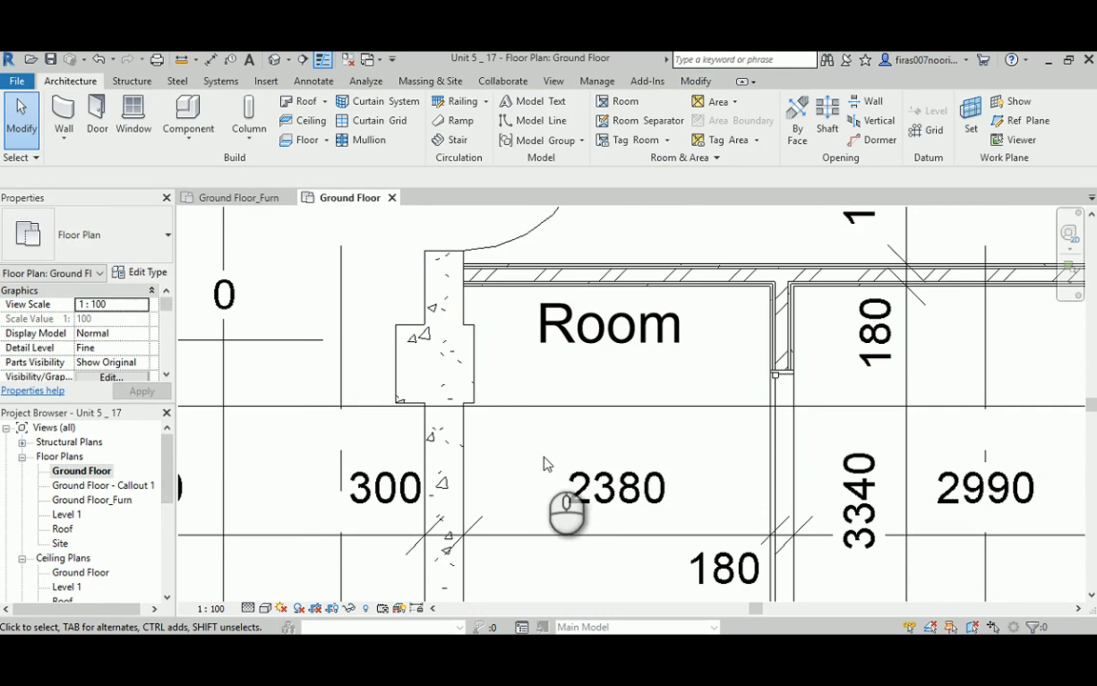
# Examine the instance and type properties of the rectangular column embedded in the concrete wall, including its material, without changing them
pyautogui.click(402, 354)
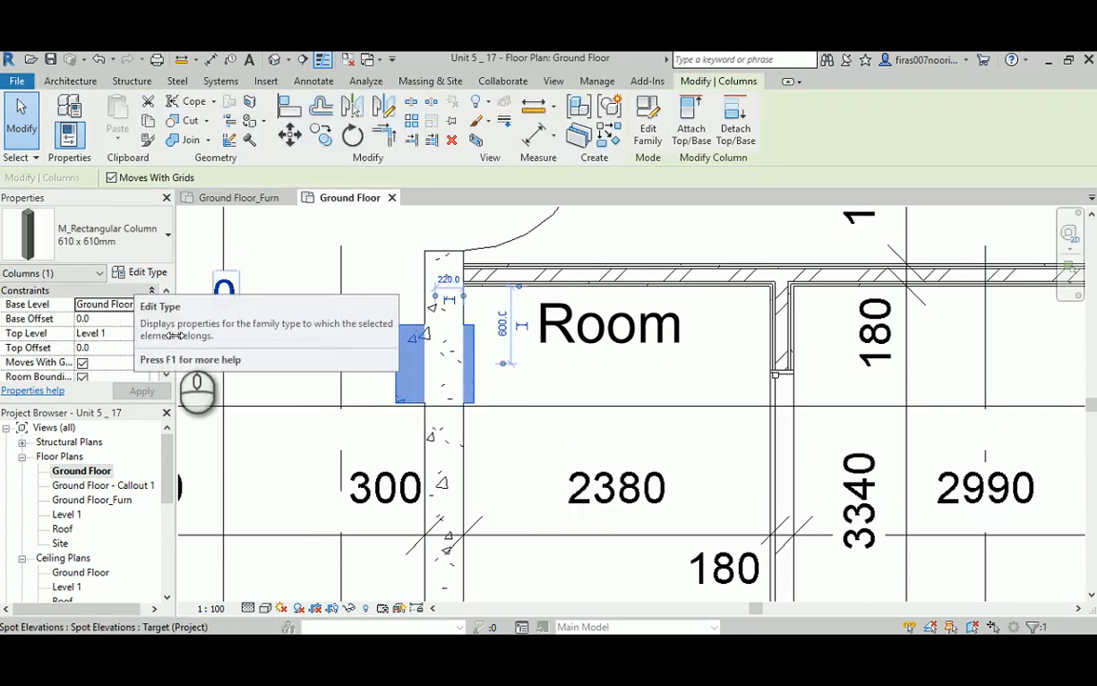
pyautogui.scroll(-1, 168, 320)
pyautogui.scroll(-3, 167, 320)
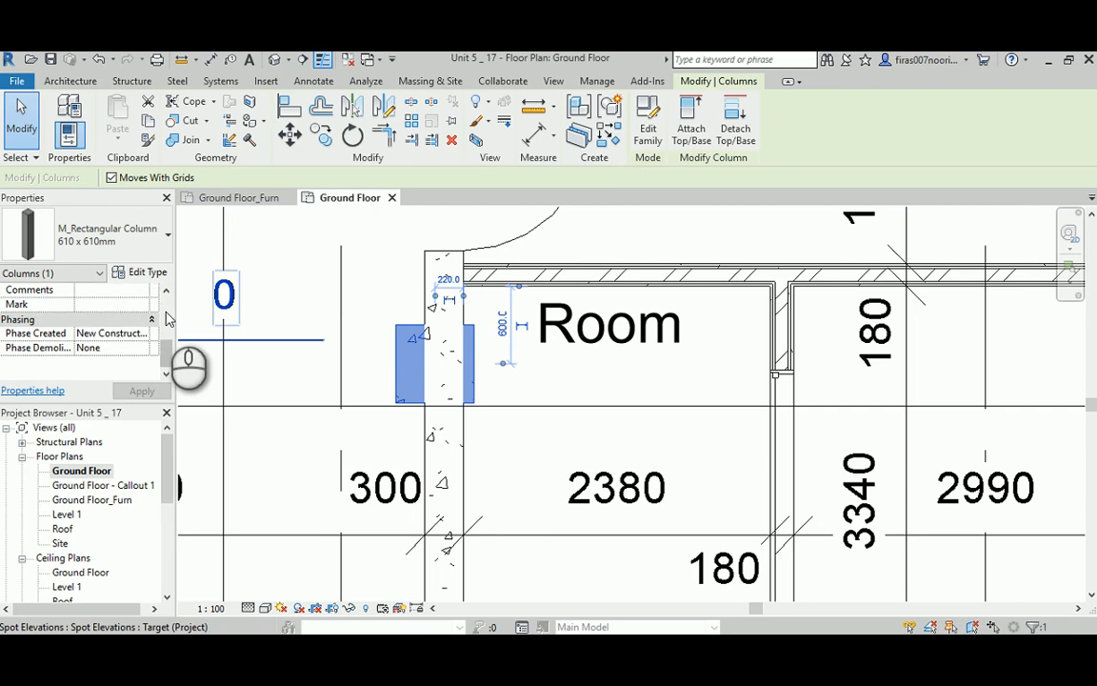
pyautogui.click(149, 274)
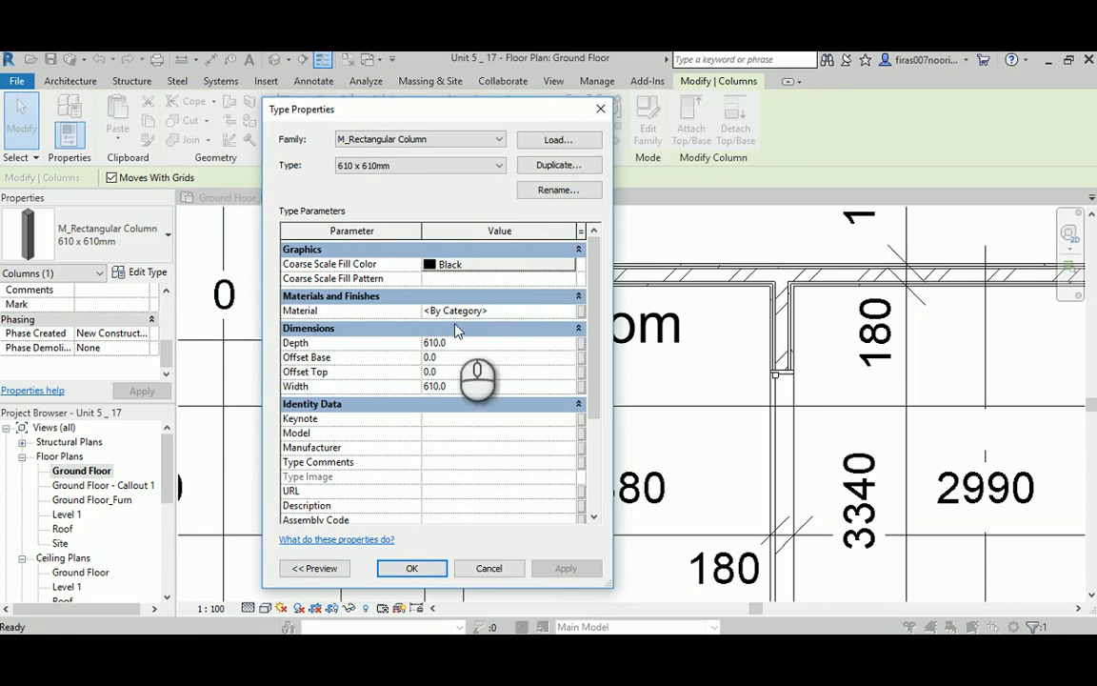
pyautogui.click(600, 108)
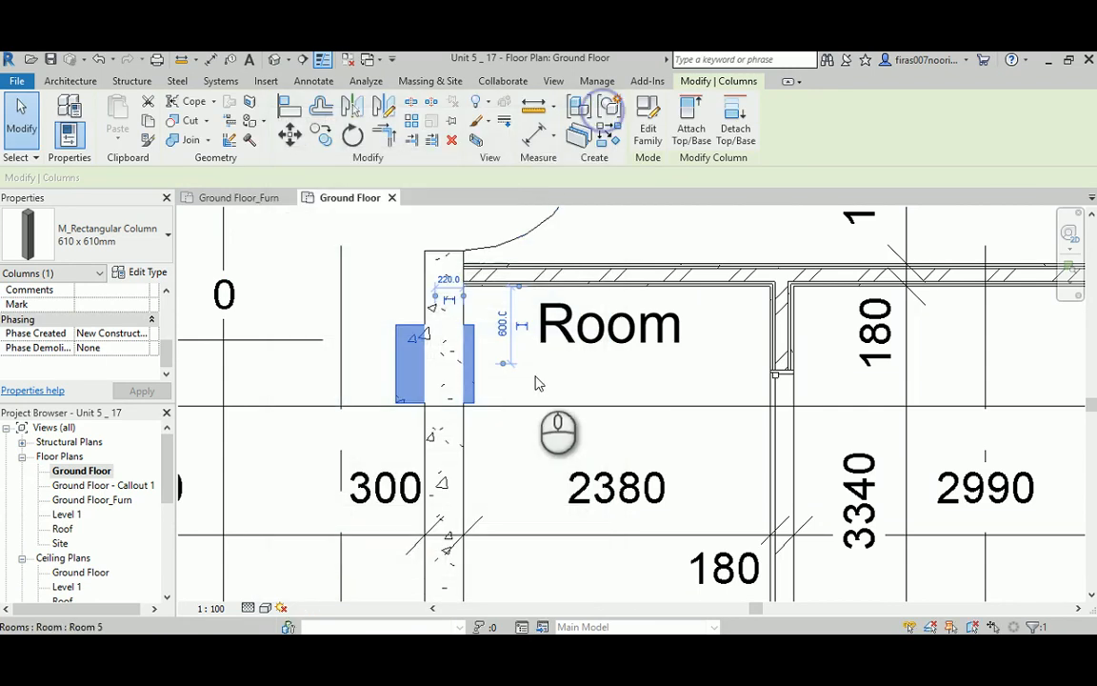
pyautogui.click(377, 364)
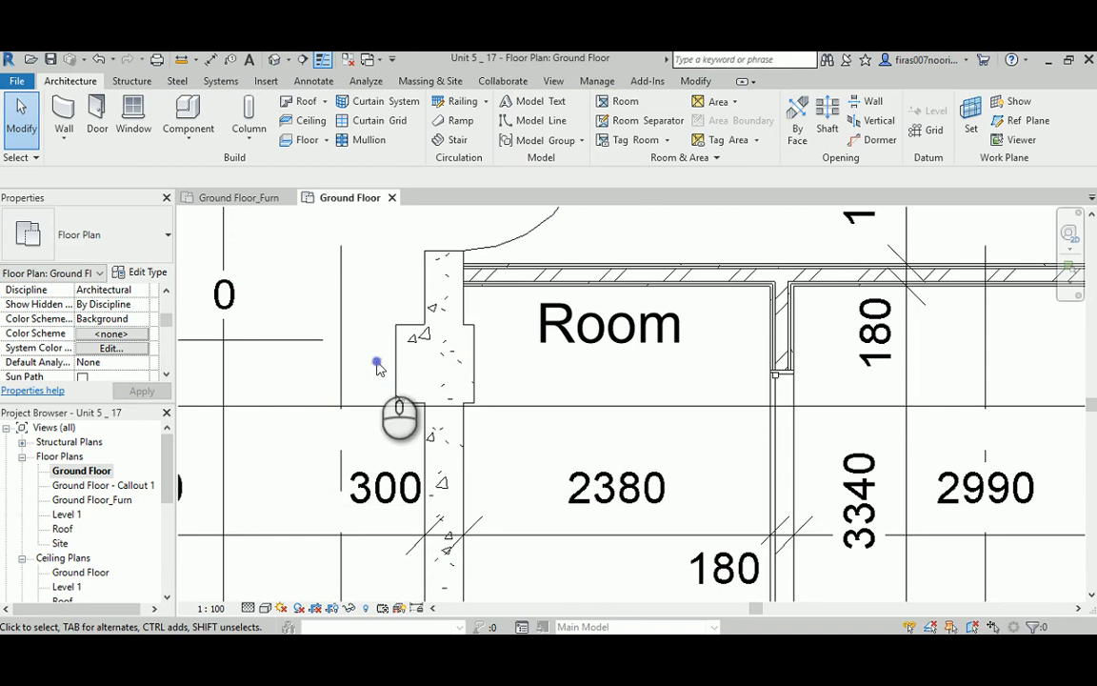
# Match the concrete wall's type to the adjoining 180 mm brick partition above the room
pyautogui.click(434, 335)
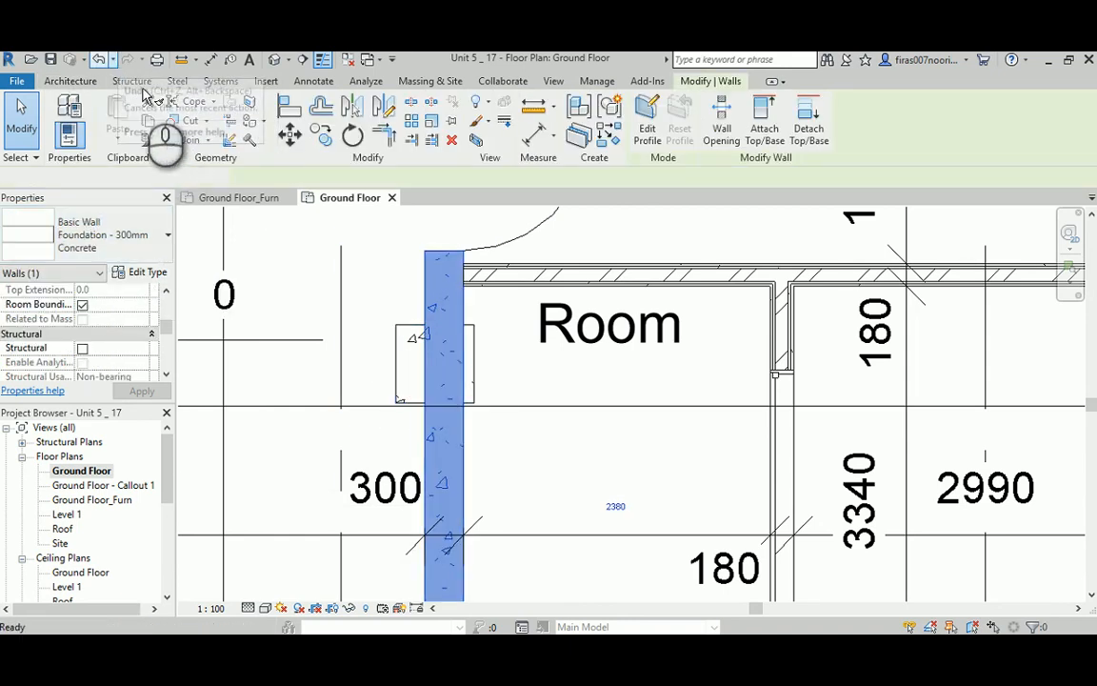
pyautogui.click(148, 140)
pyautogui.click(518, 267)
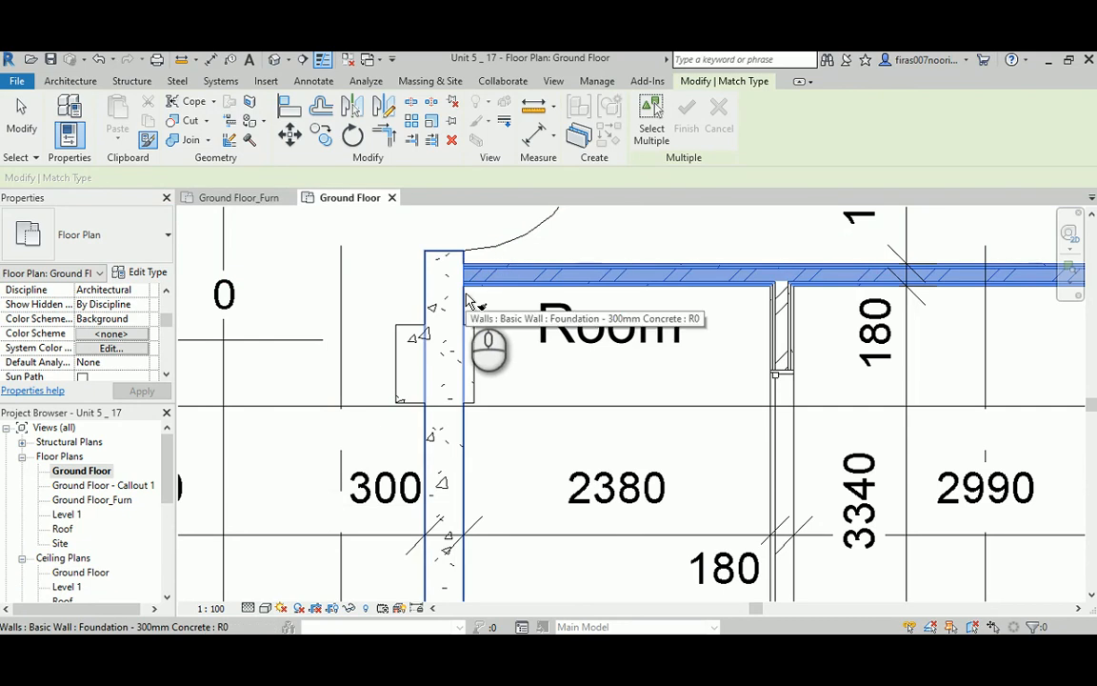
pyautogui.click(470, 310)
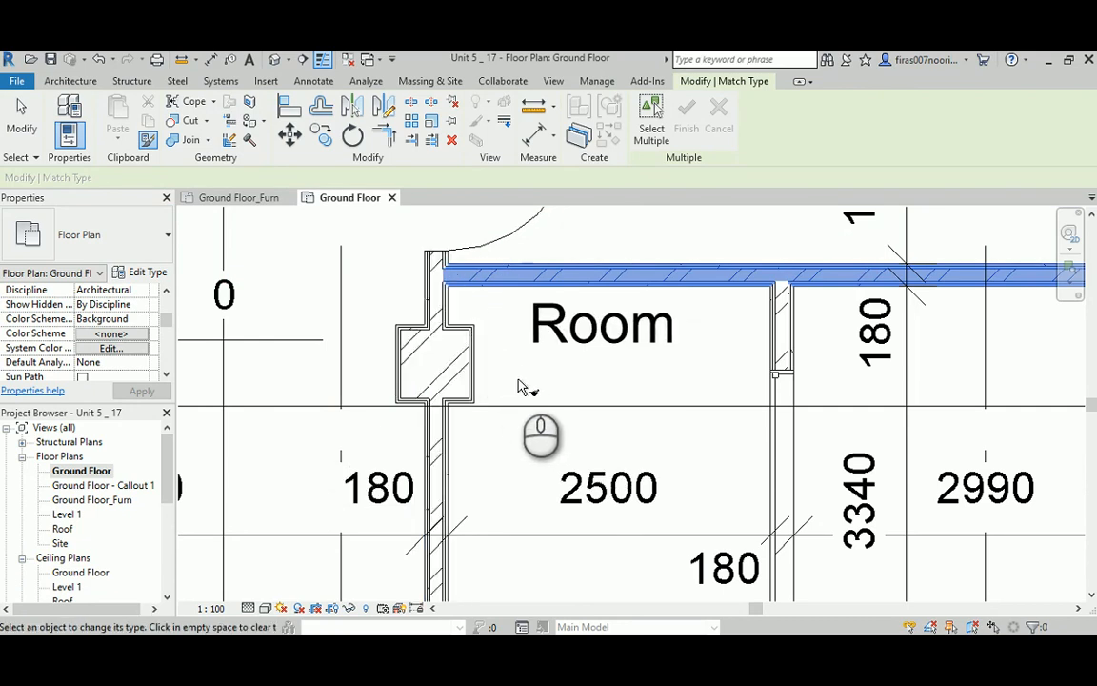
pyautogui.rightClick(502, 380)
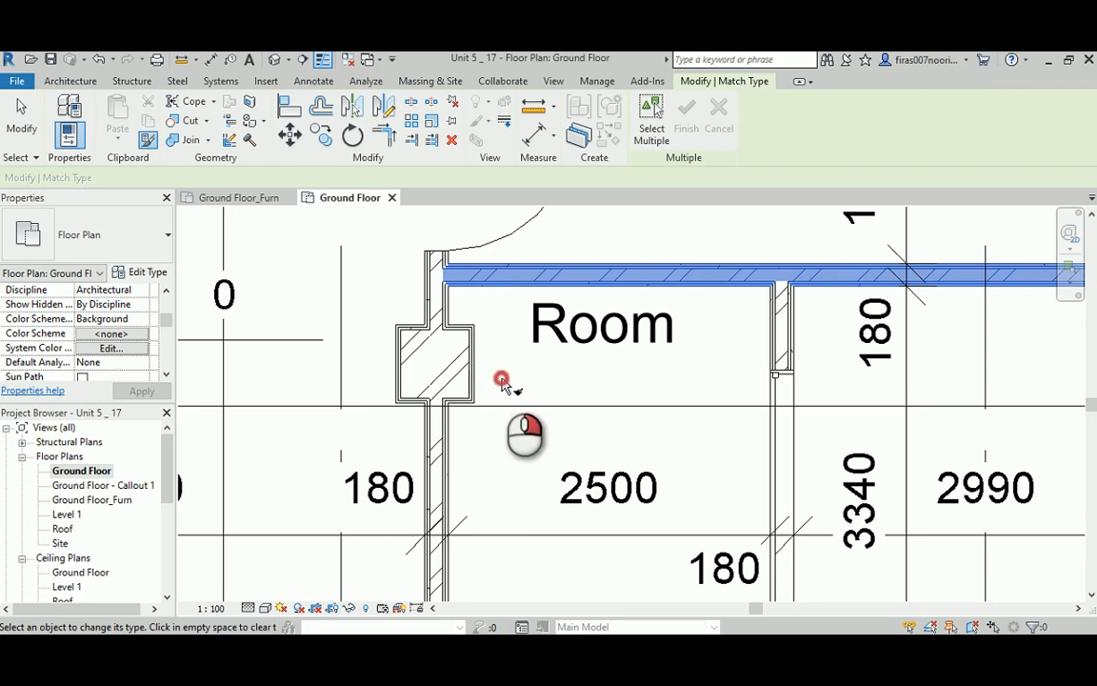
# Clear the copied wall type and leave the Match Type command
pyautogui.click(544, 389)
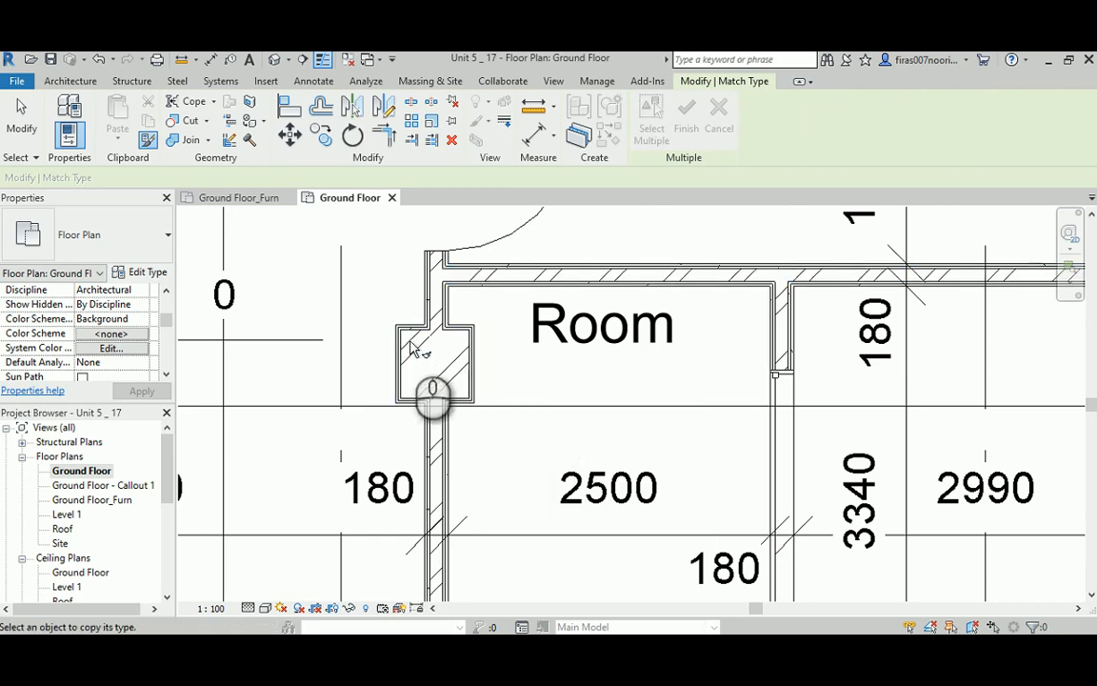
pyautogui.moveTo(378, 338); pyautogui.dragTo(490, 400, button='middle')
pyautogui.rightClick(481, 360)
pyautogui.click(488, 372)
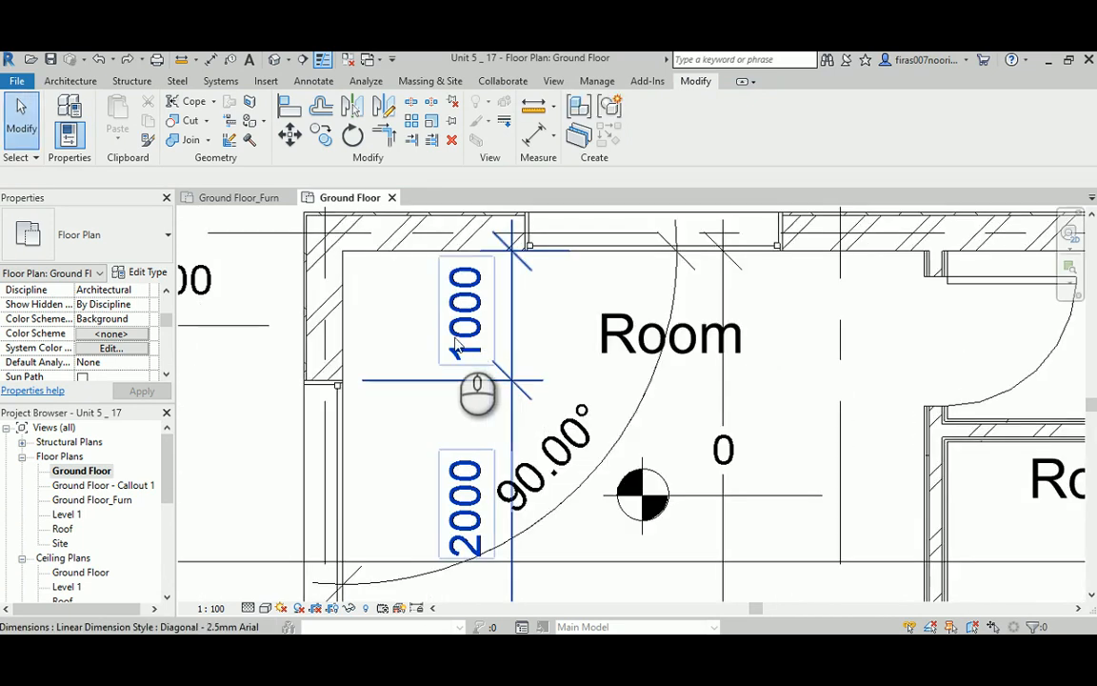
# Start placing a structural column near the room at the plan's outer corner and review the available column types
pyautogui.moveTo(477, 360); pyautogui.dragTo(411, 353, button='middle')
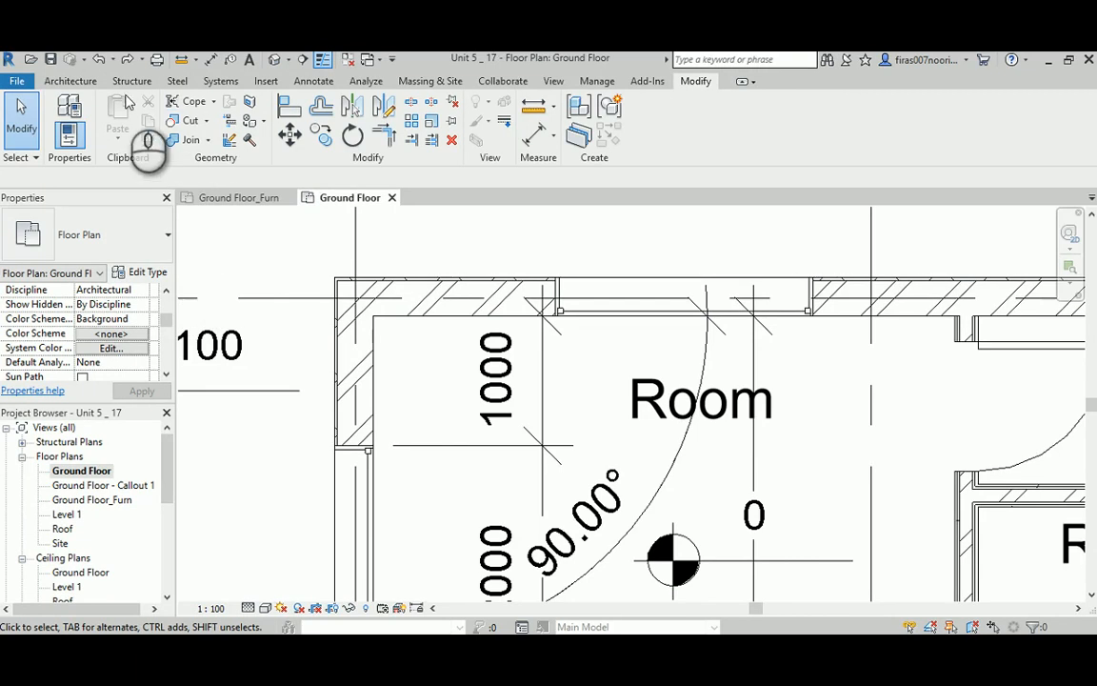
pyautogui.click(76, 83)
pyautogui.click(188, 139)
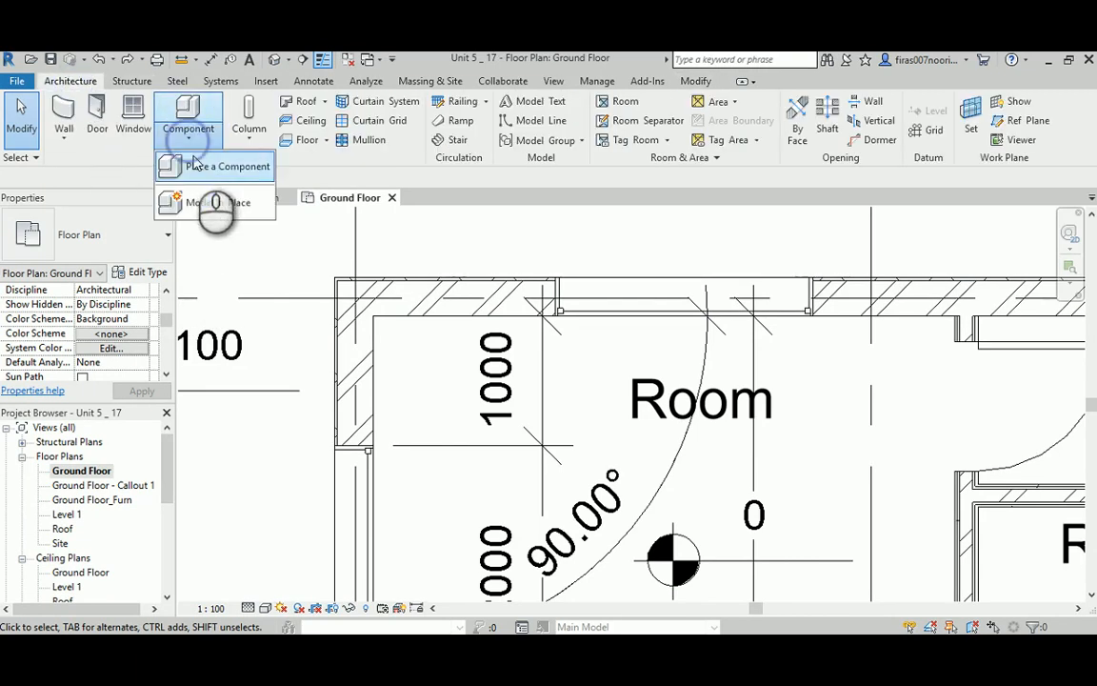
pyautogui.click(251, 141)
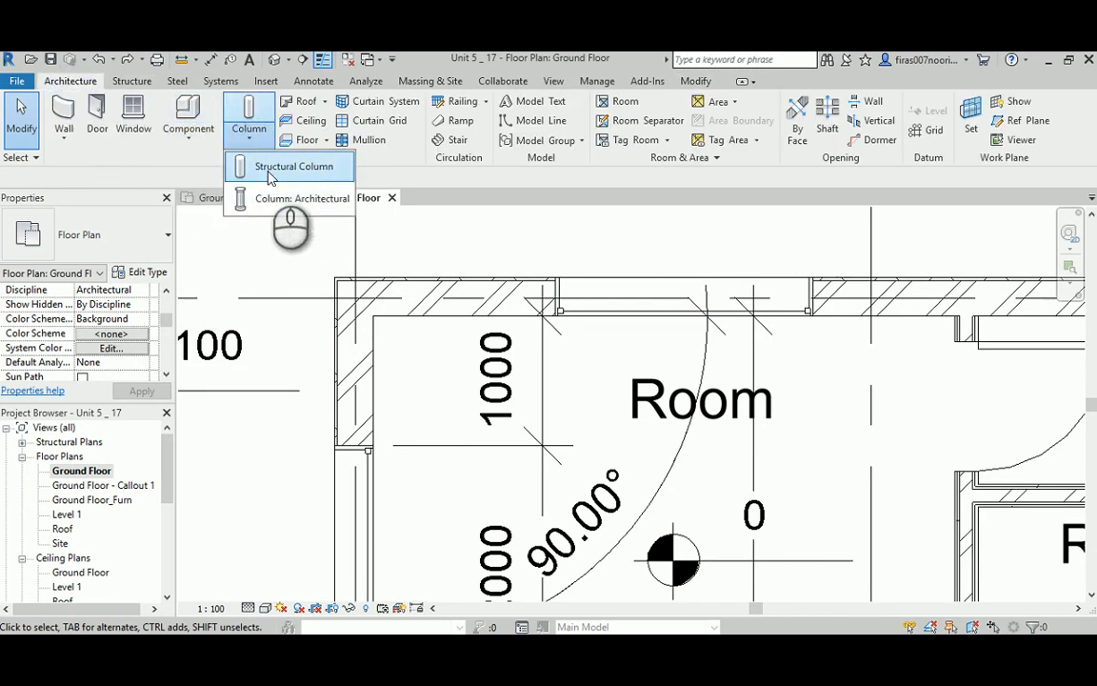
pyautogui.click(270, 170)
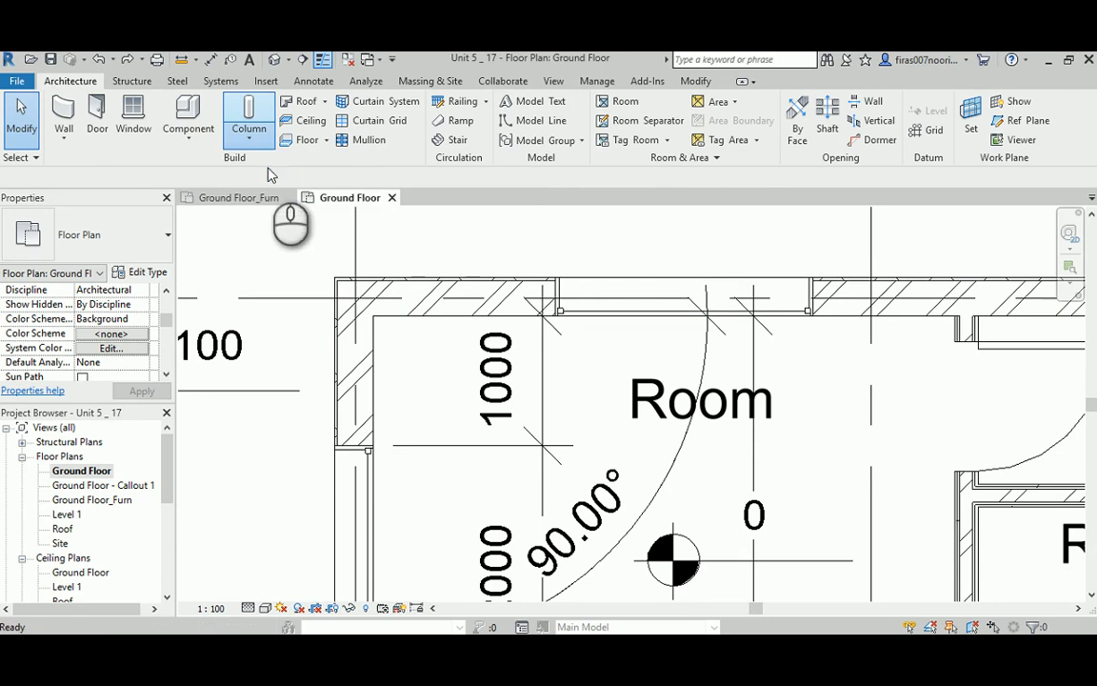
pyautogui.click(133, 247)
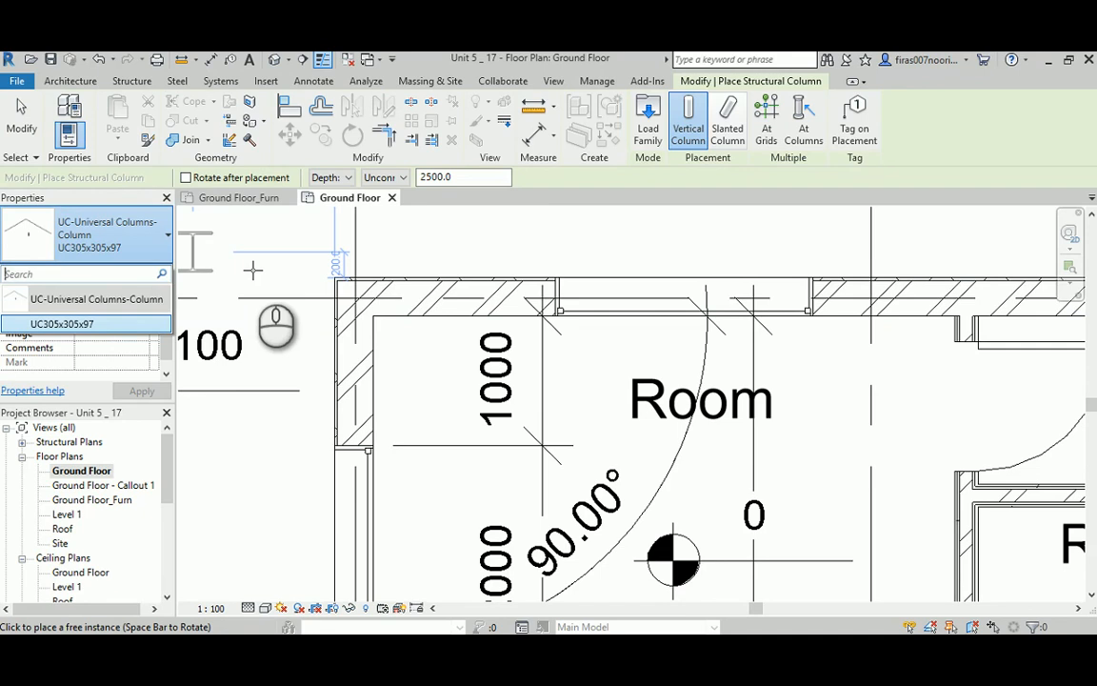
pyautogui.click(956, 136)
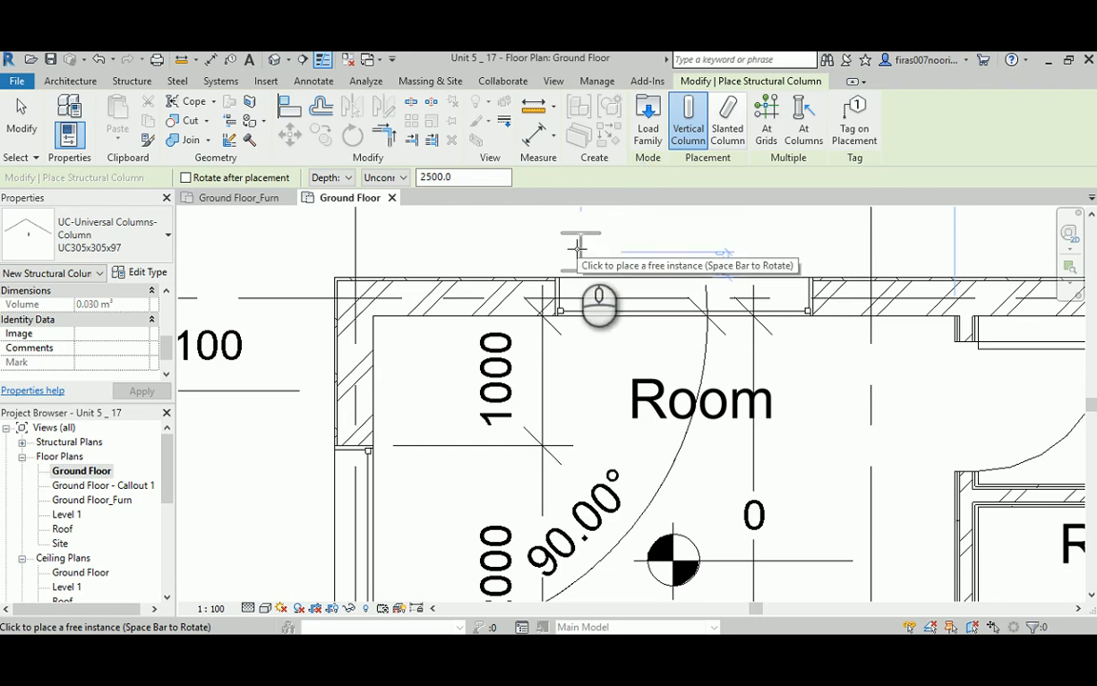
# Load the M_Concrete-Rectangular-Column family from the Concrete subfolder of Structural Columns in the US Metric library
pyautogui.click(648, 122)
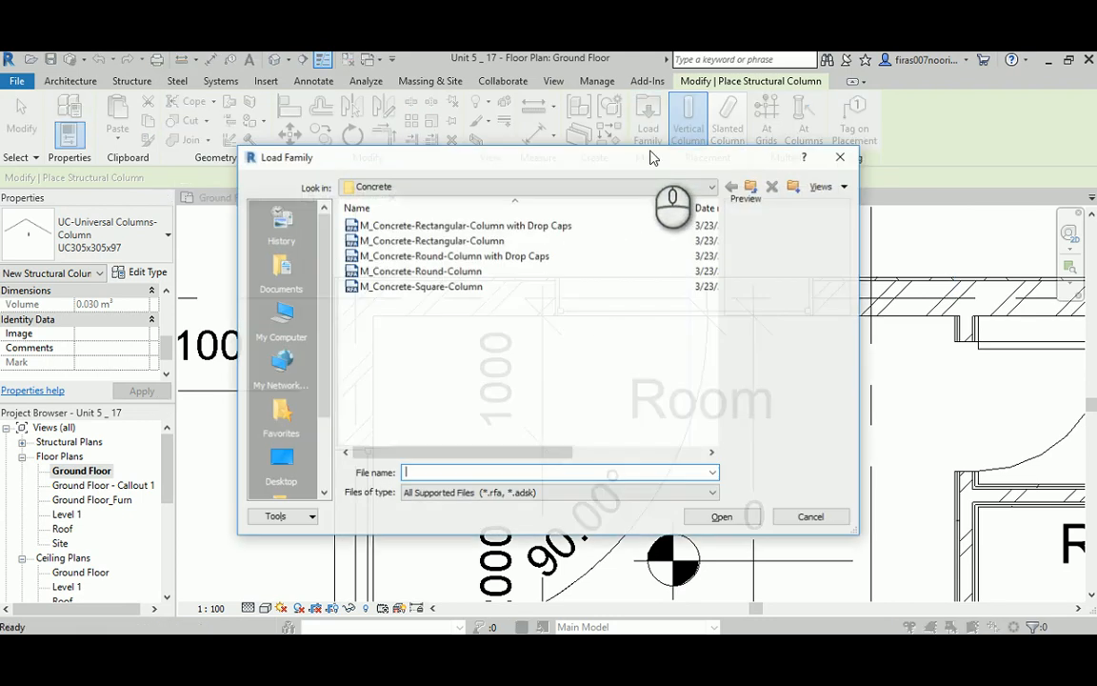
pyautogui.click(752, 187)
pyautogui.click(752, 187)
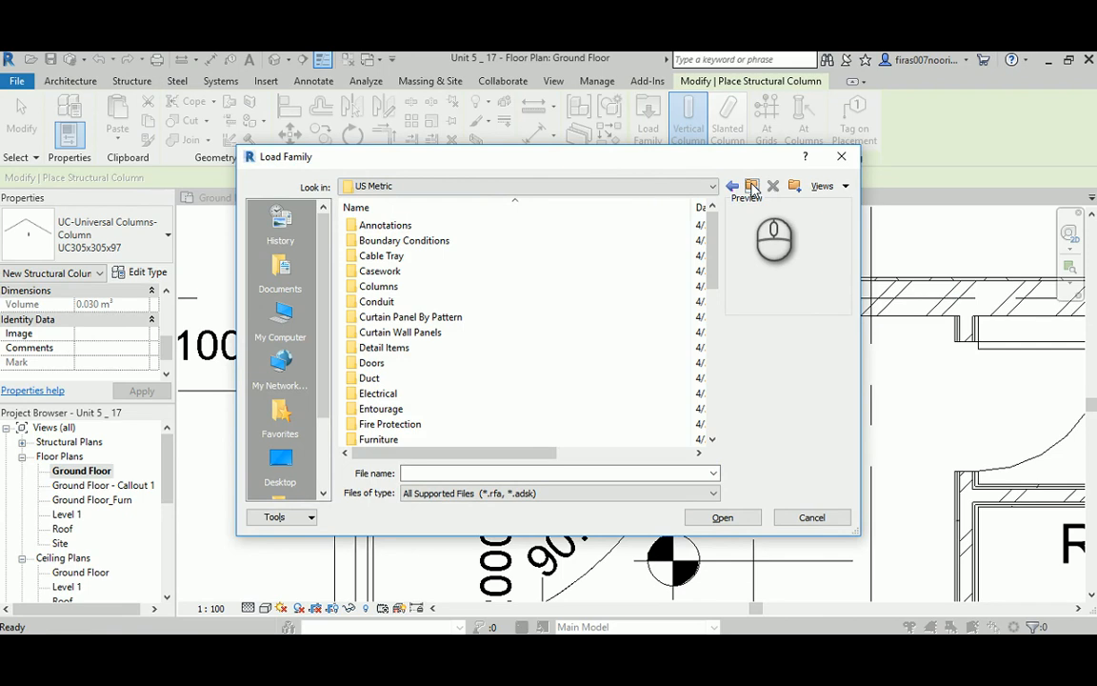
pyautogui.click(381, 287)
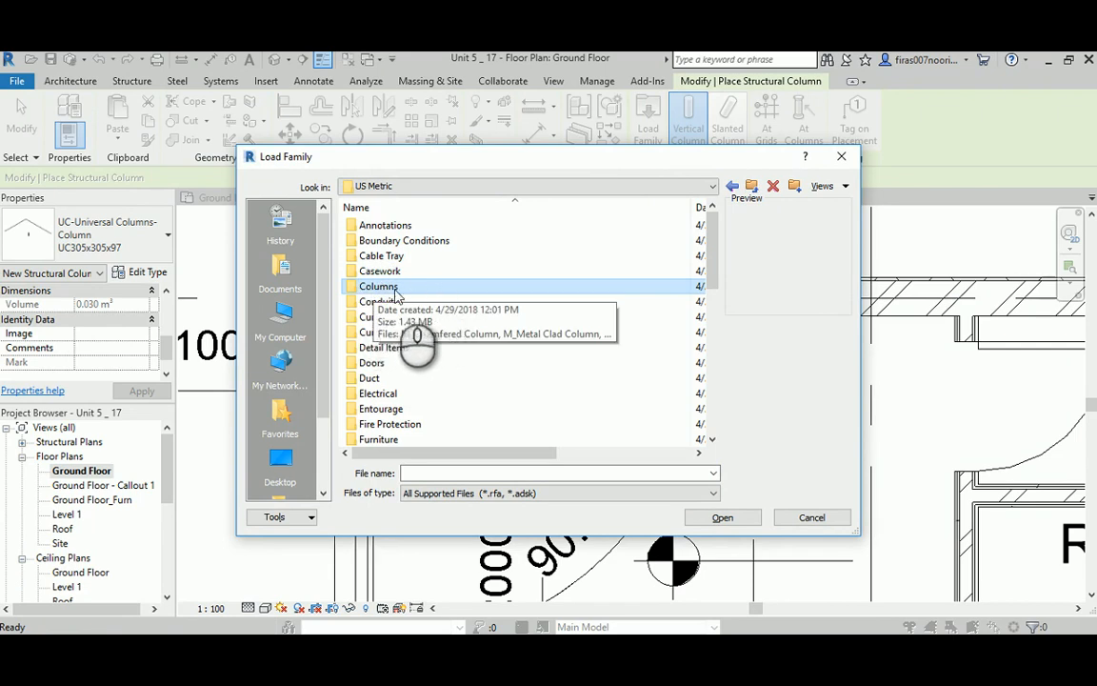
pyautogui.scroll(-1, 426, 297)
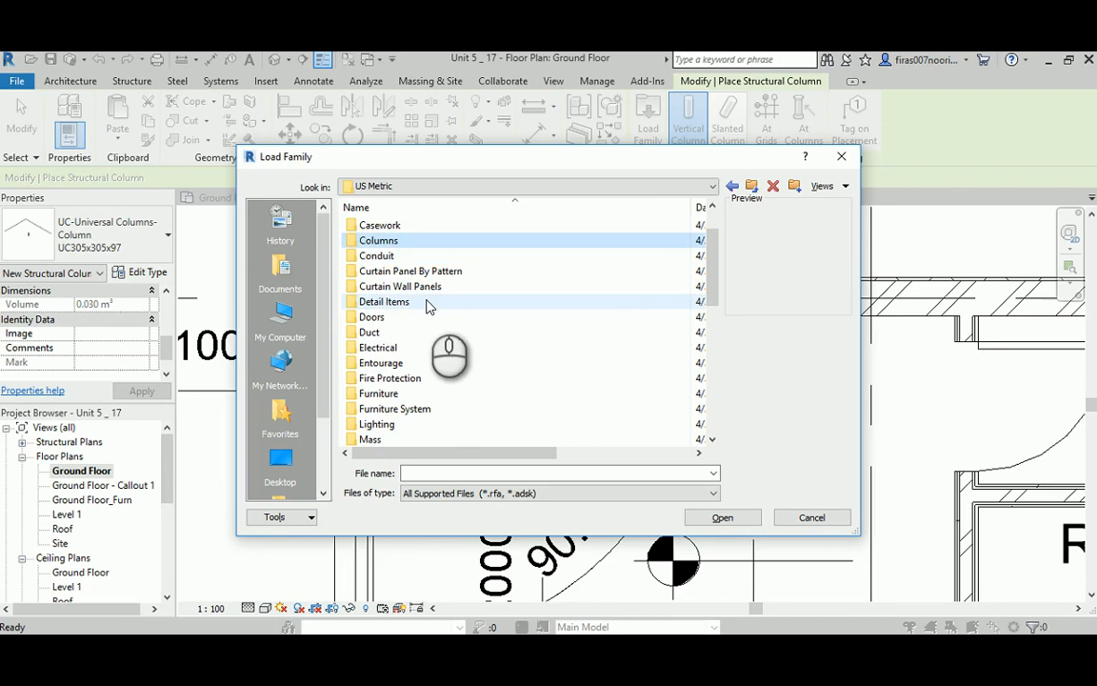
pyautogui.scroll(-4, 426, 305)
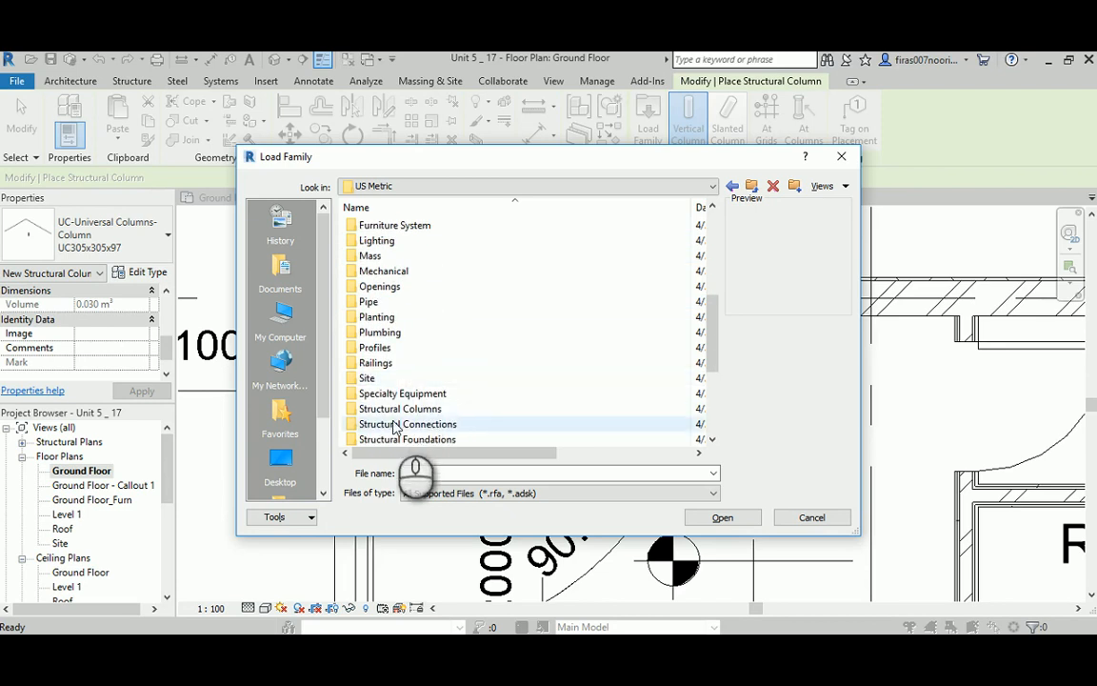
pyautogui.click(393, 416)
pyautogui.scroll(-1, 393, 416)
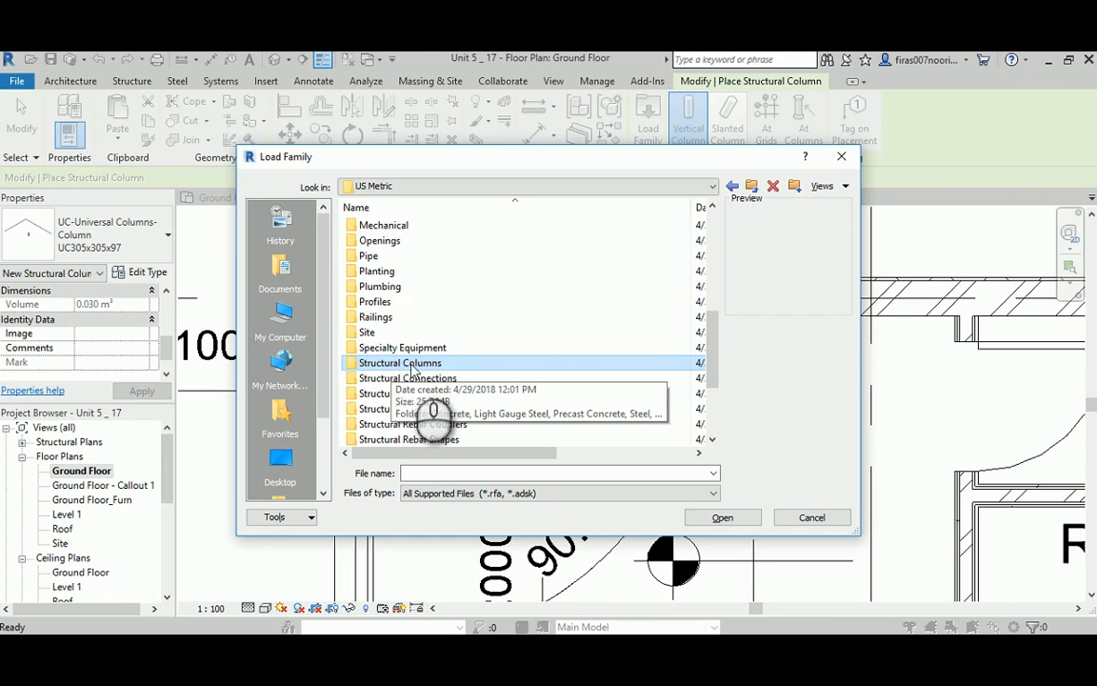
pyautogui.doubleClick(400, 363)
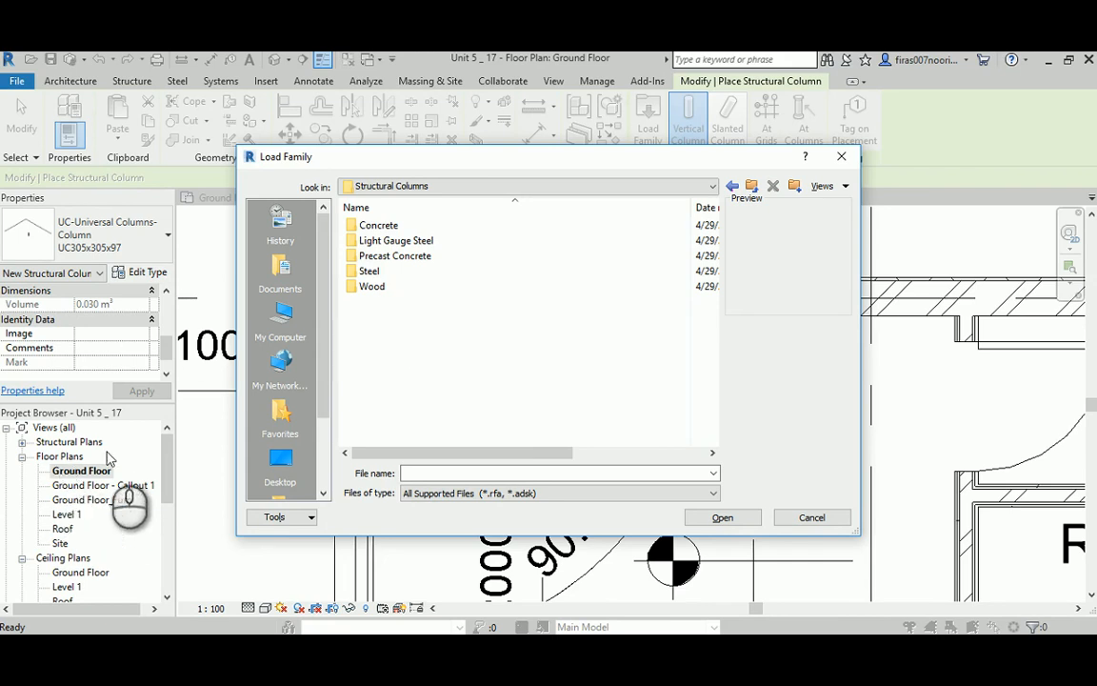
pyautogui.doubleClick(379, 227)
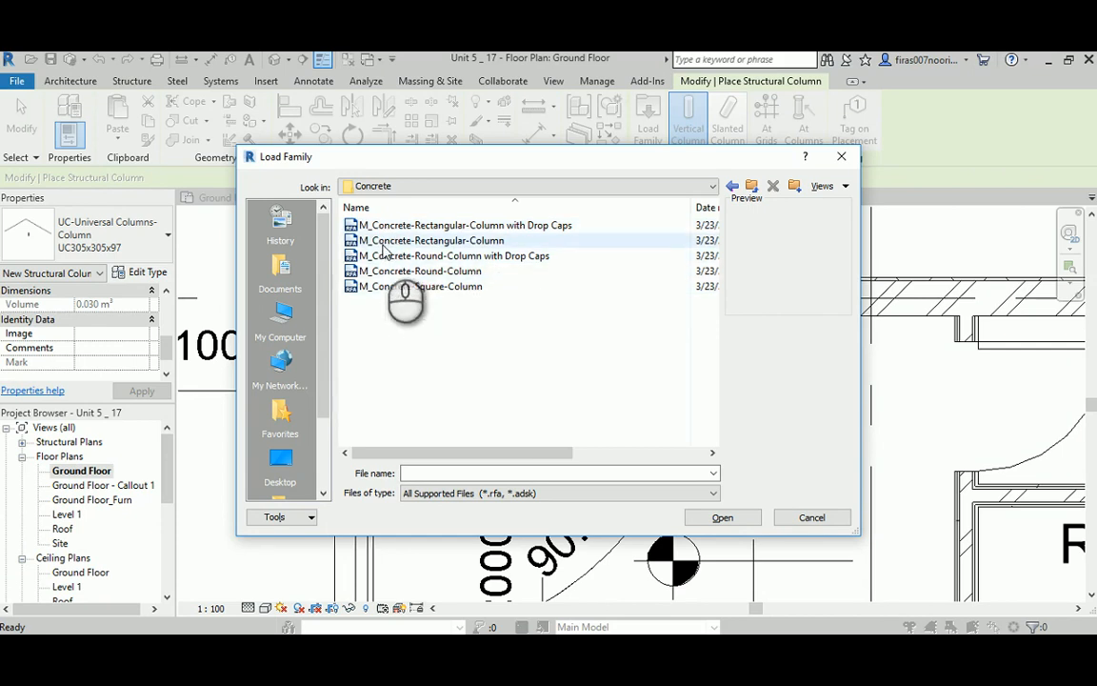
pyautogui.click(383, 241)
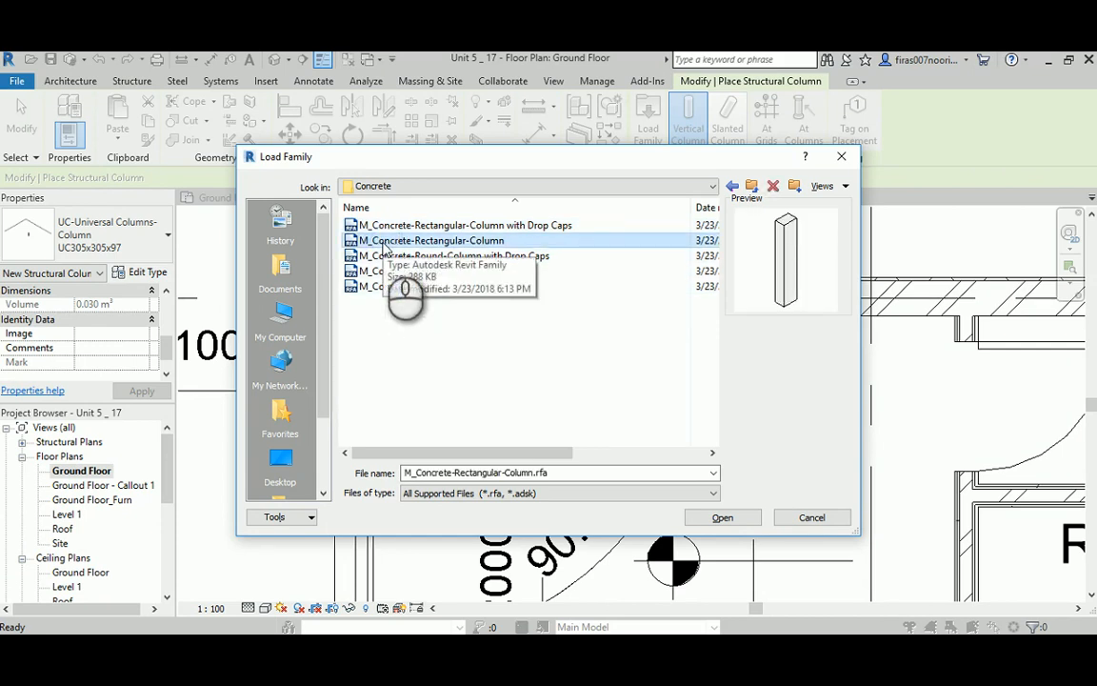
pyautogui.doubleClick(384, 243)
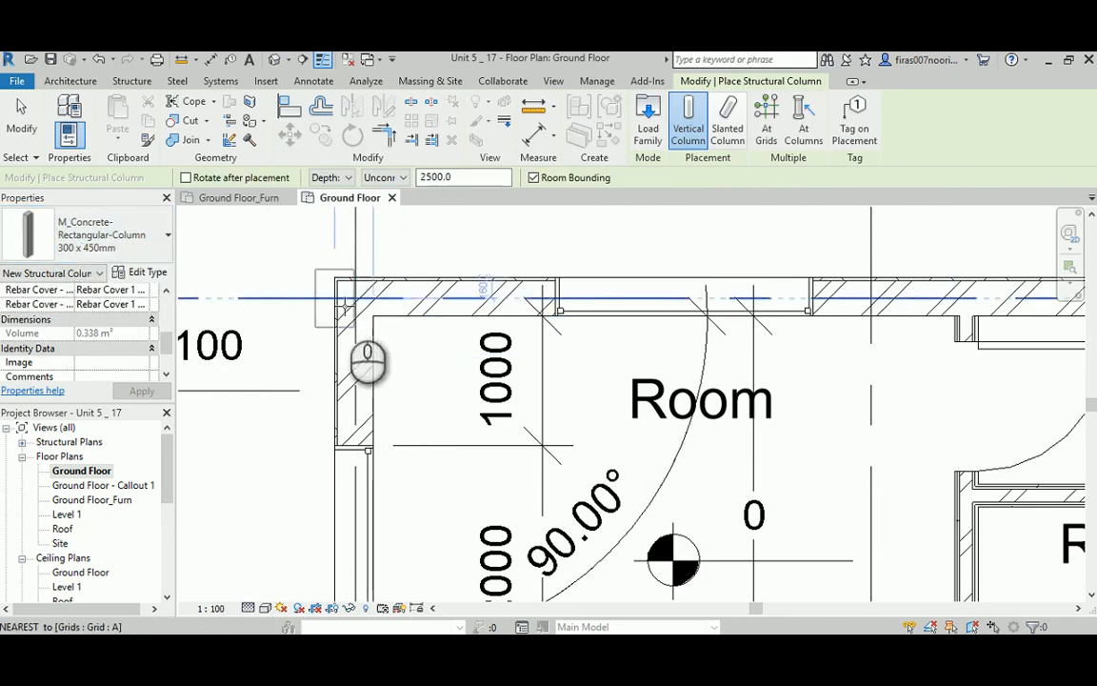
# Duplicate the 300 x 450mm concrete column type as 250 x 500mm, with b set to 250 and h to 500
pyautogui.click(151, 237)
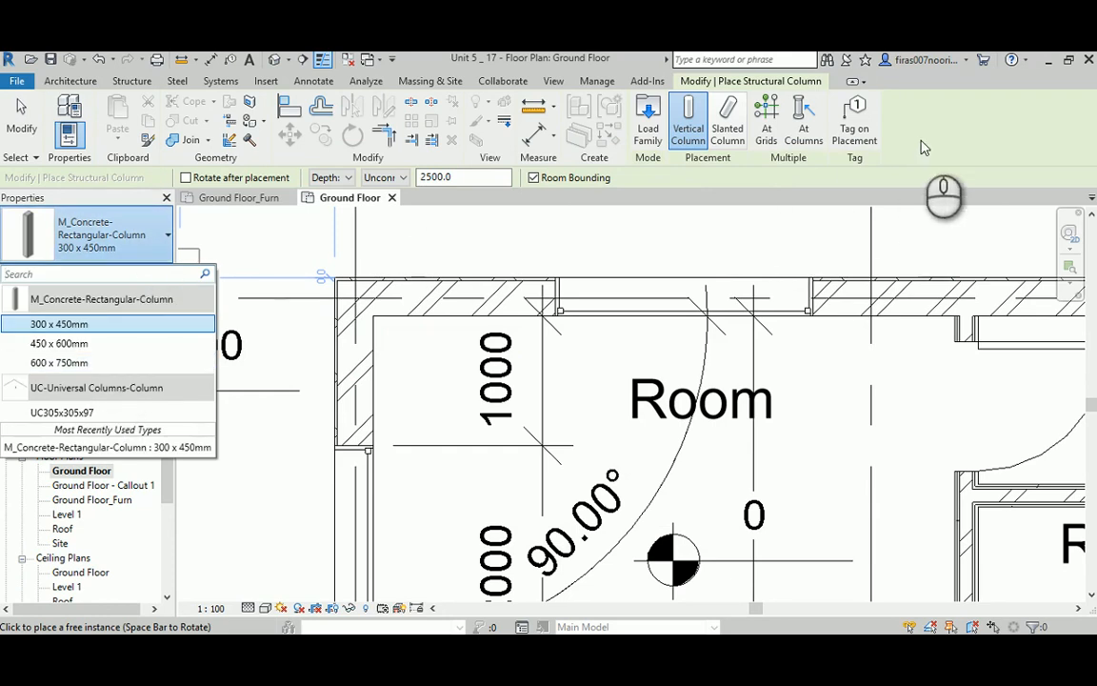
pyautogui.click(147, 273)
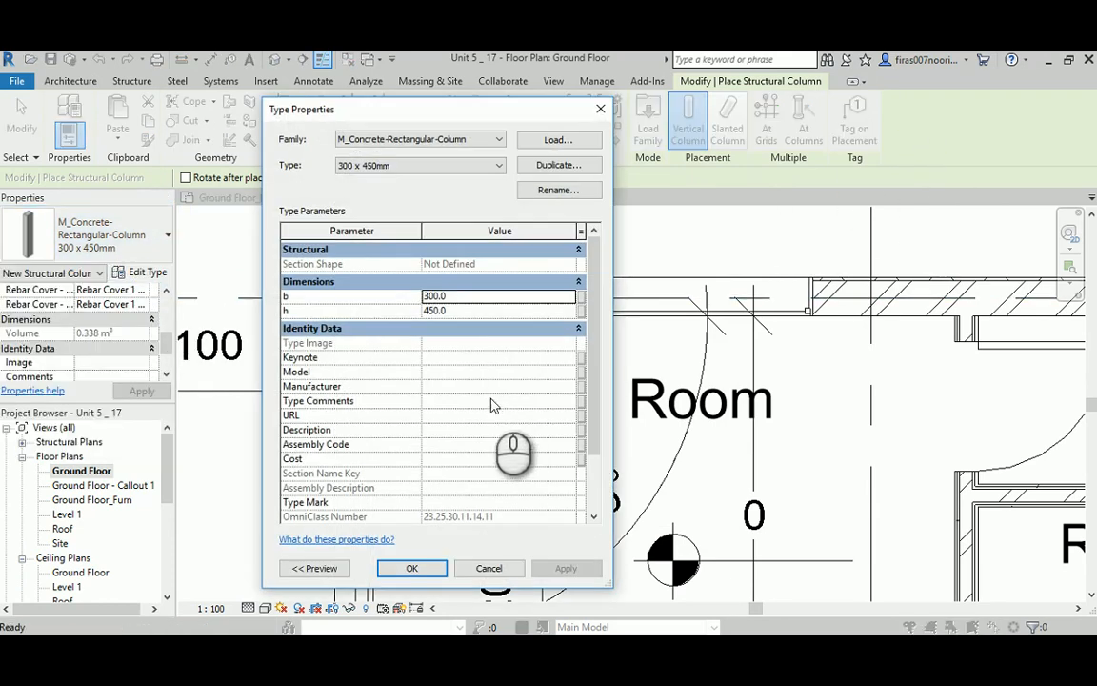
pyautogui.click(548, 166)
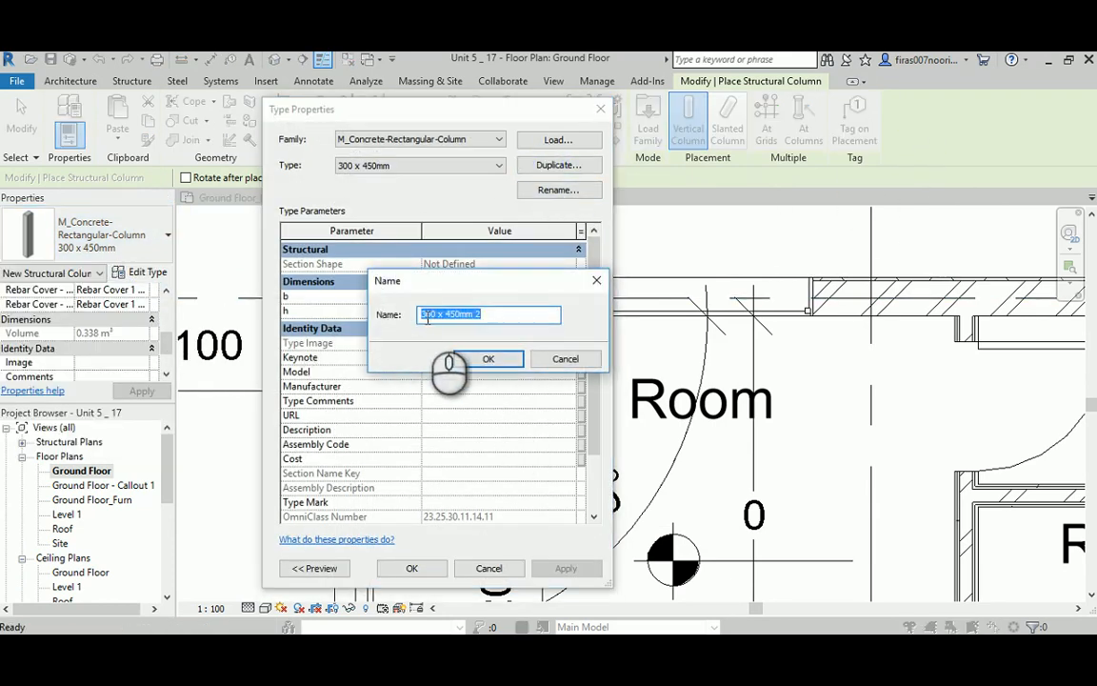
pyautogui.moveTo(433, 317); pyautogui.dragTo(390, 322)
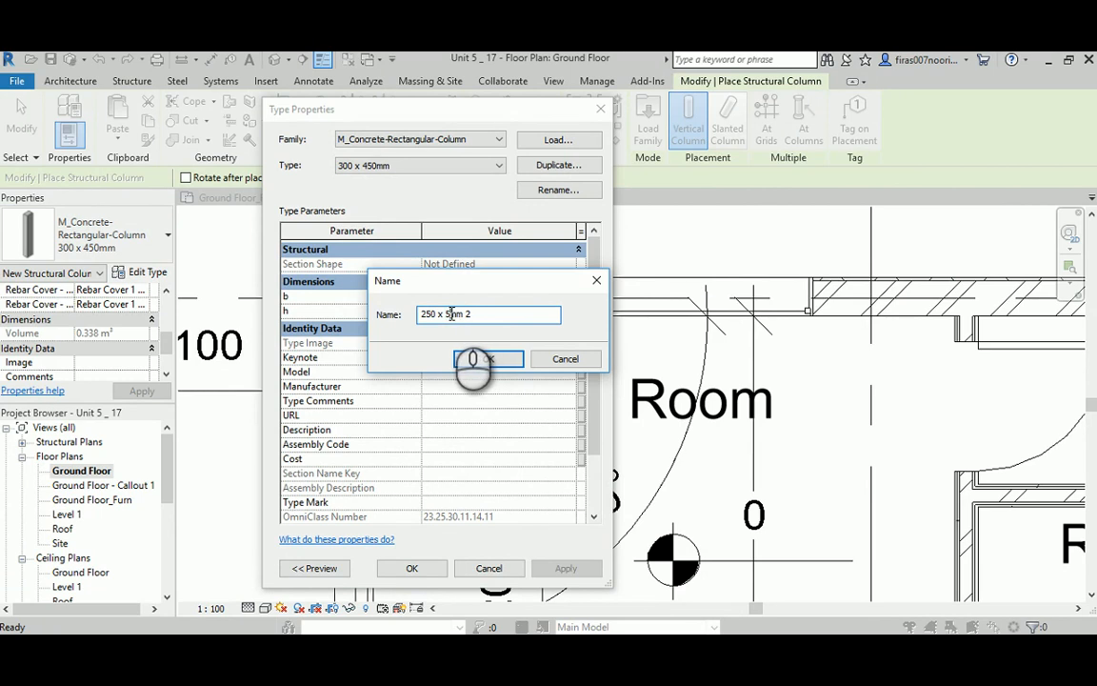
pyautogui.moveTo(476, 315); pyautogui.dragTo(519, 321)
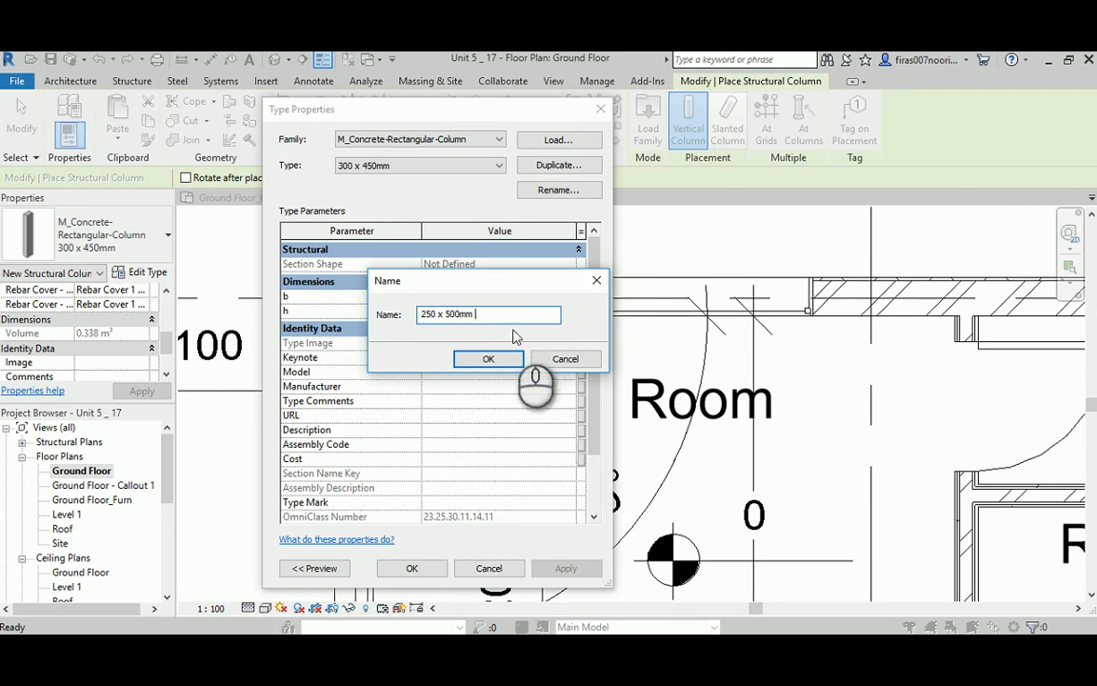
pyautogui.click(489, 358)
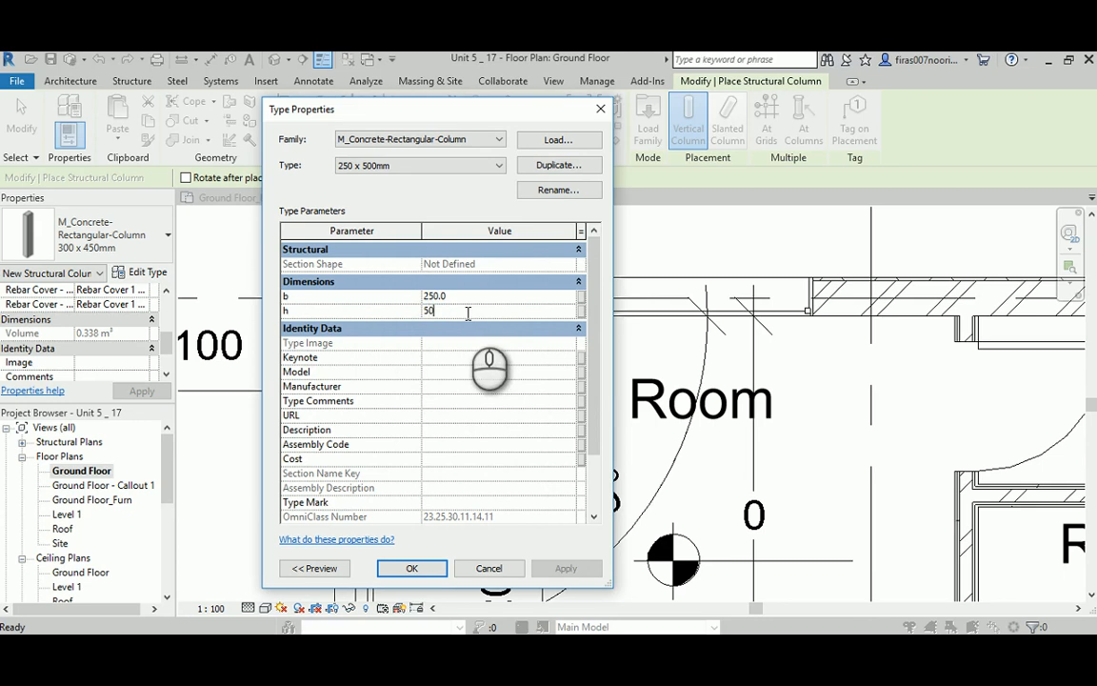
pyautogui.click(412, 568)
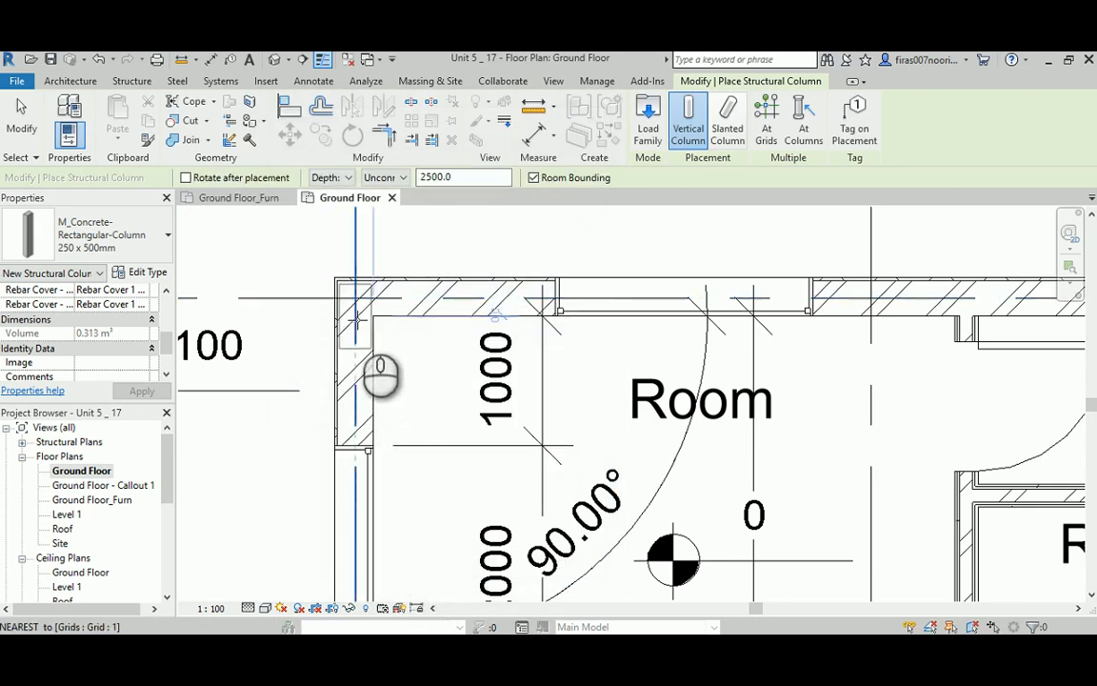
# Place the 250 x 500mm concrete column on grid 1 at the exterior wall corner, centred about 40 mm below the upper wall's inner face
pyautogui.scroll(3, 357, 322)
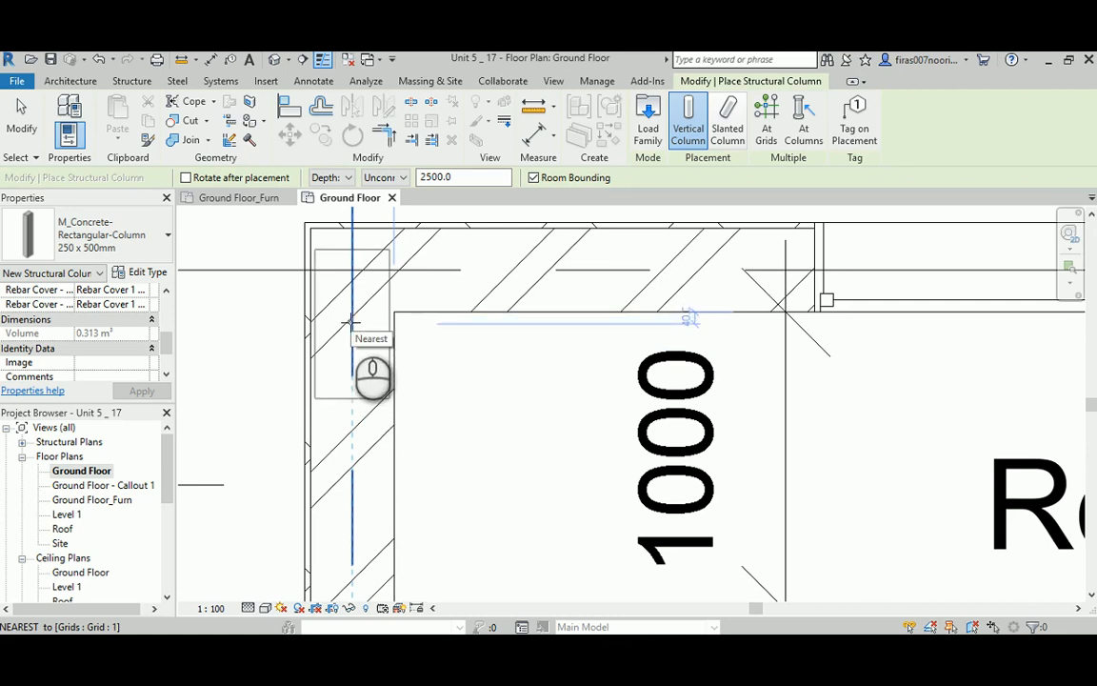
pyautogui.rightClick(485, 424)
pyautogui.click(527, 212)
pyautogui.rightClick(522, 363)
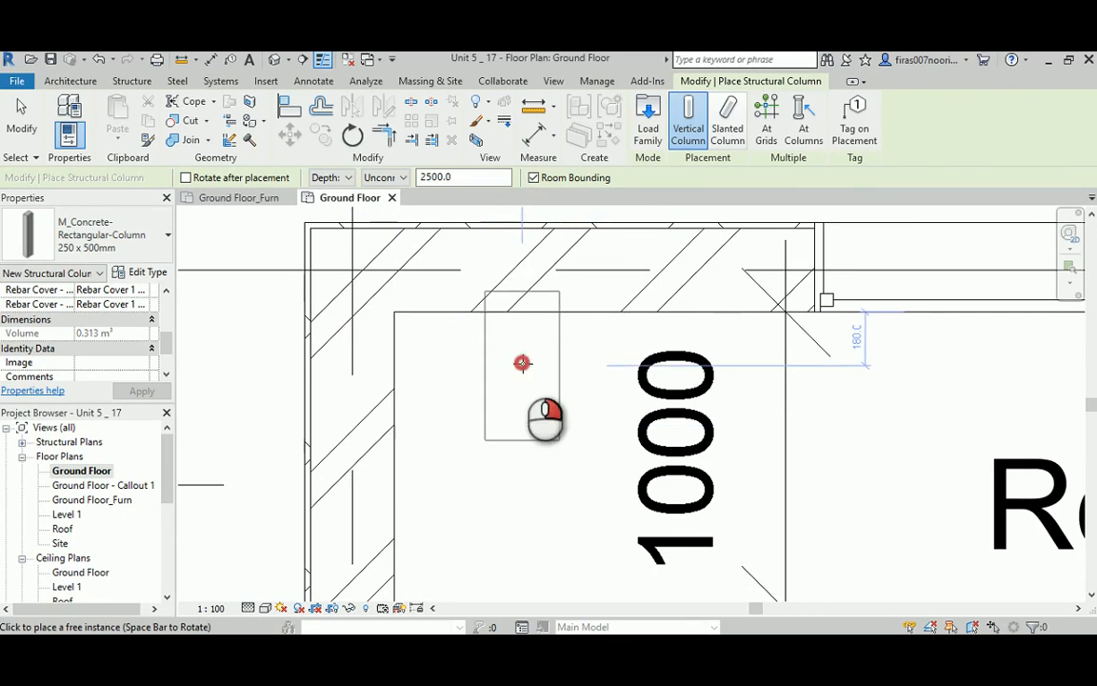
pyautogui.click(560, 375)
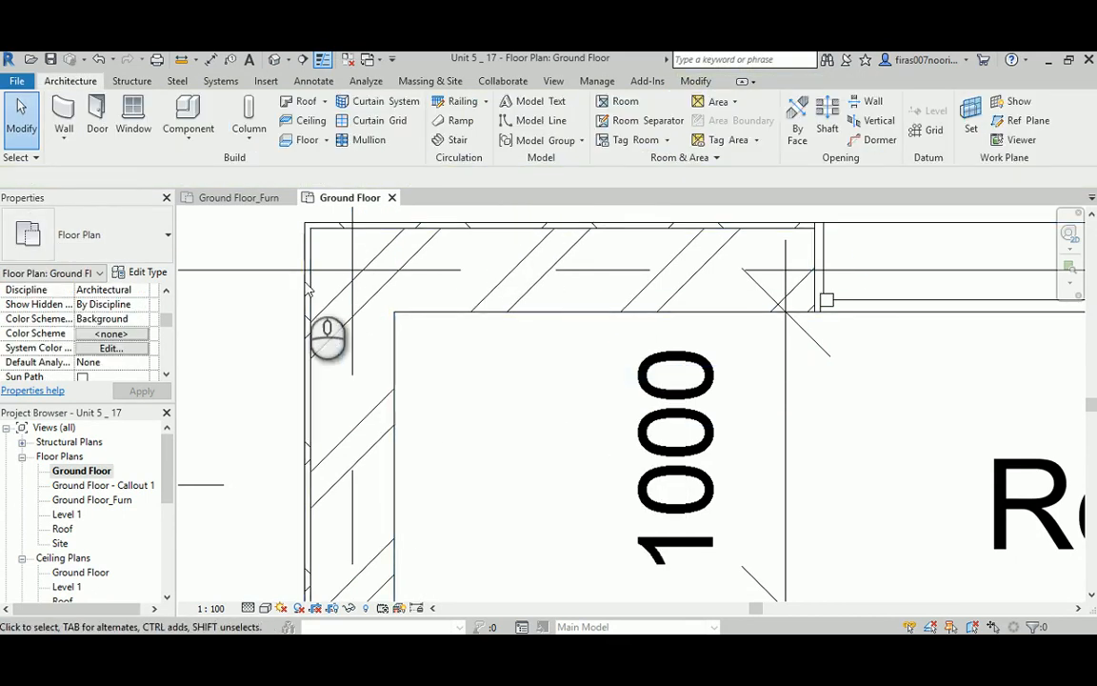
# Display the ground floor plan in the Wireframe visual style to reveal the column inside the wall corner
pyautogui.click(264, 608)
pyautogui.click(291, 511)
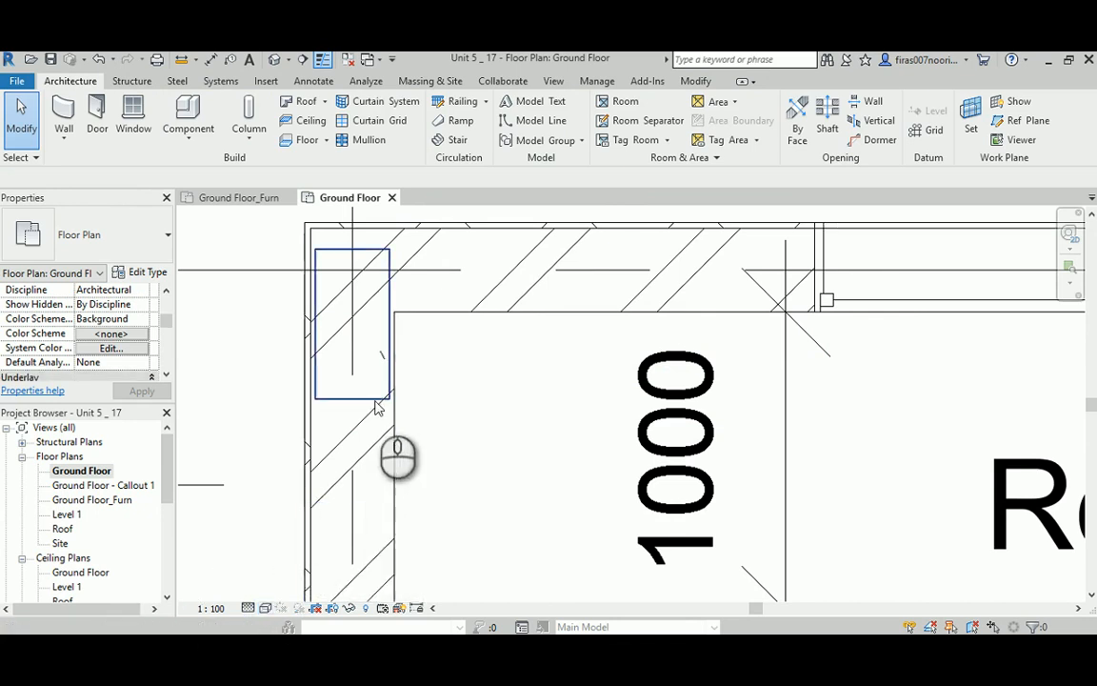
pyautogui.moveTo(452, 382); pyautogui.dragTo(456, 431, button='middle')
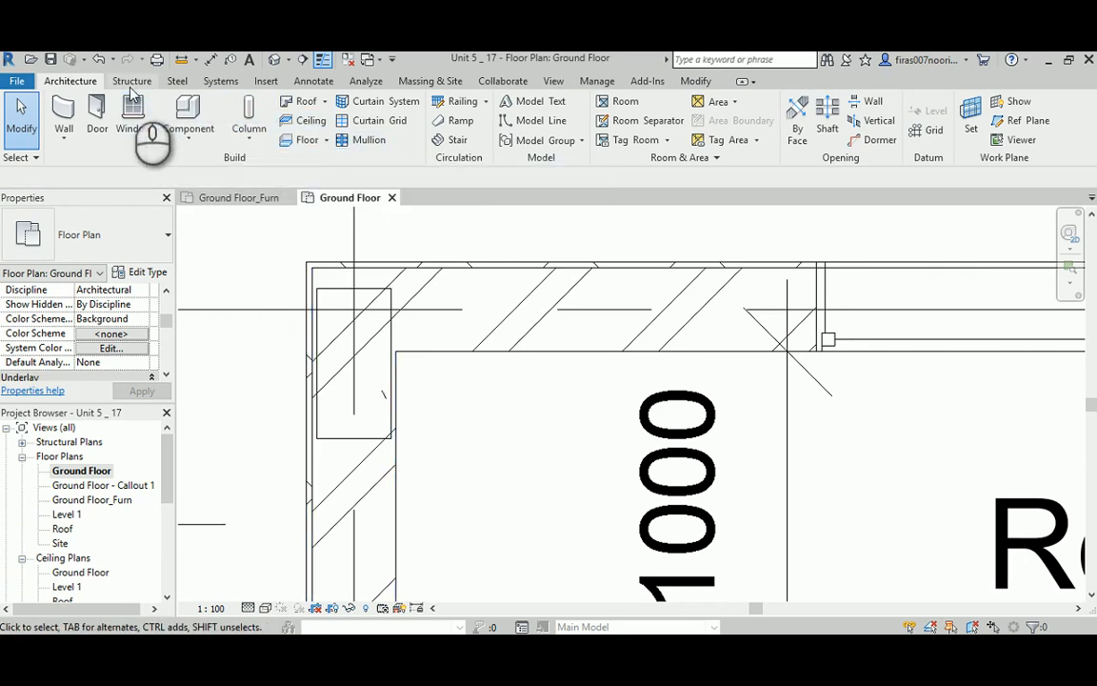
# Try to join the geometry of the upper exterior wall with the 250 x 500mm concrete column at the corner
pyautogui.click(371, 298)
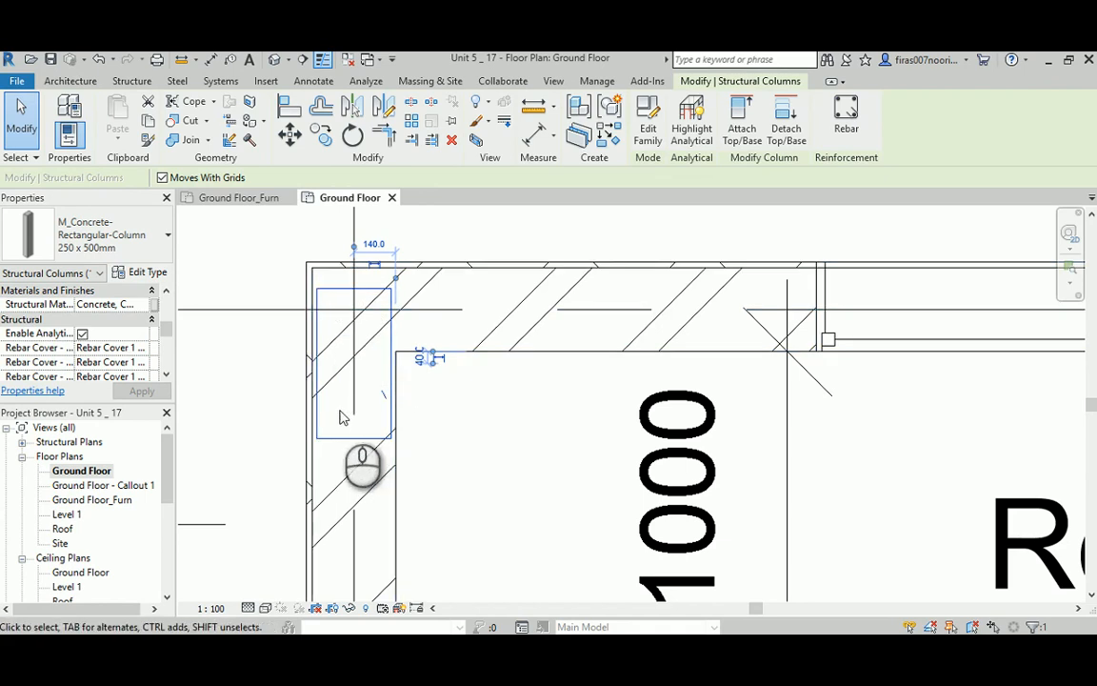
pyautogui.click(190, 141)
pyautogui.click(430, 352)
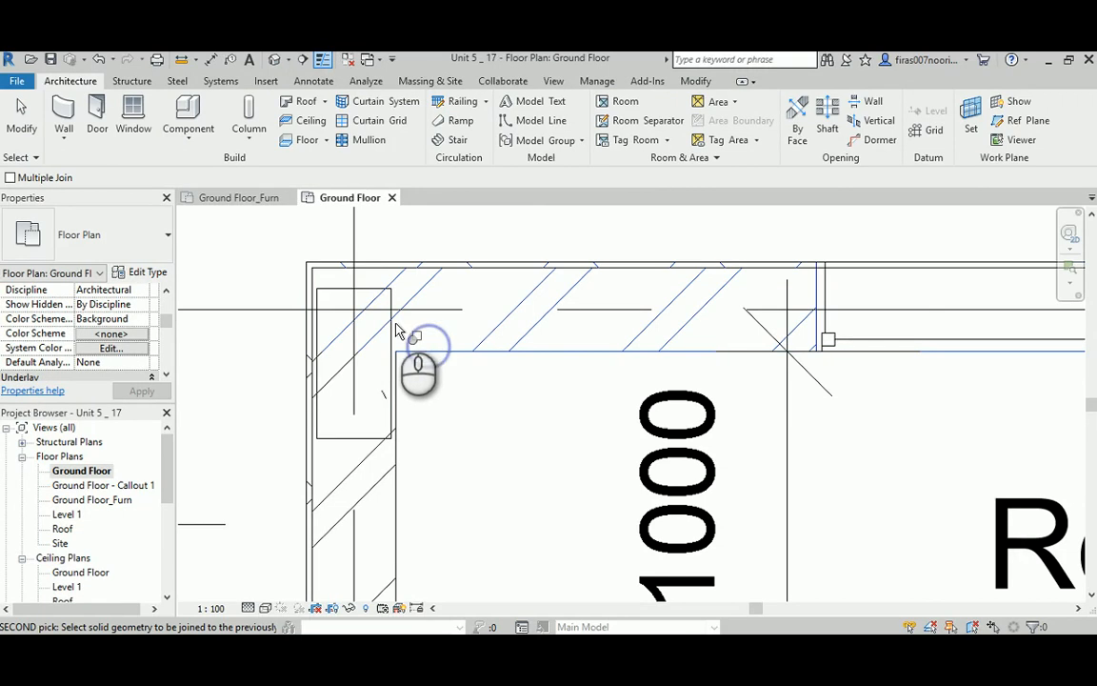
pyautogui.click(389, 329)
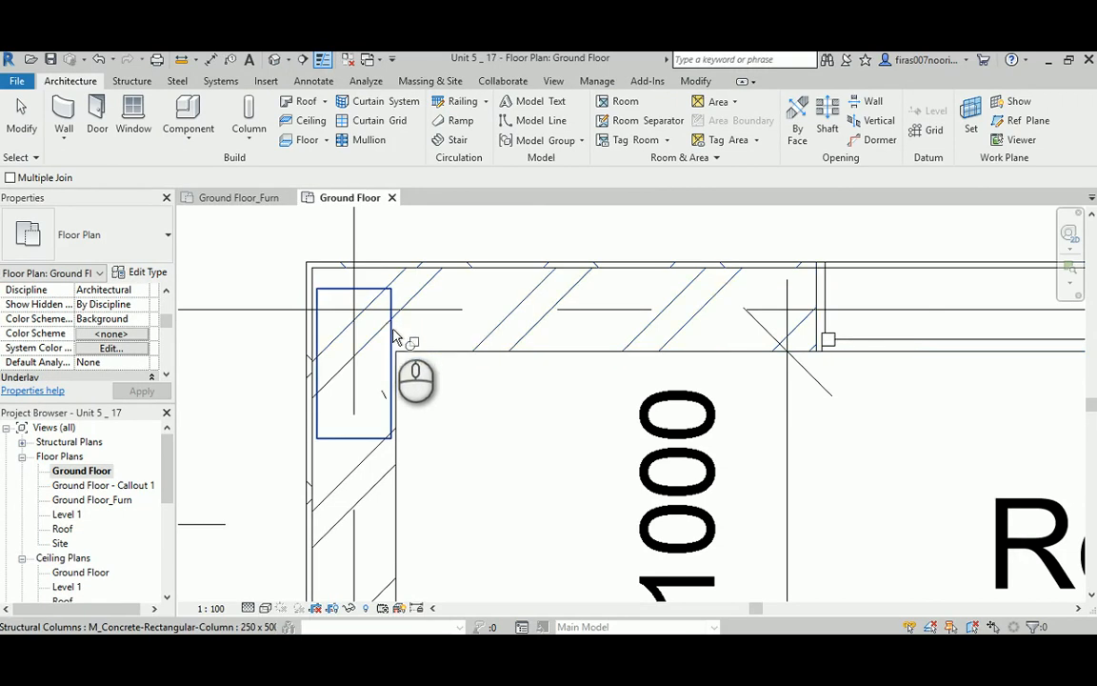
pyautogui.rightClick(470, 391)
pyautogui.click(502, 399)
pyautogui.rightClick(497, 398)
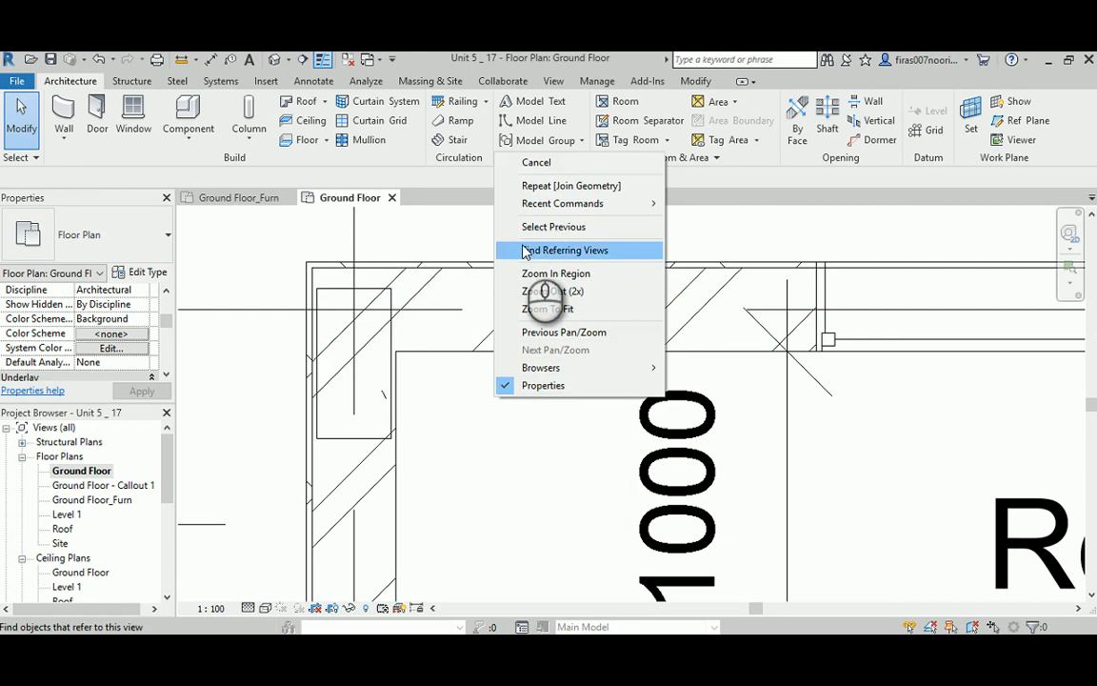
pyautogui.click(532, 167)
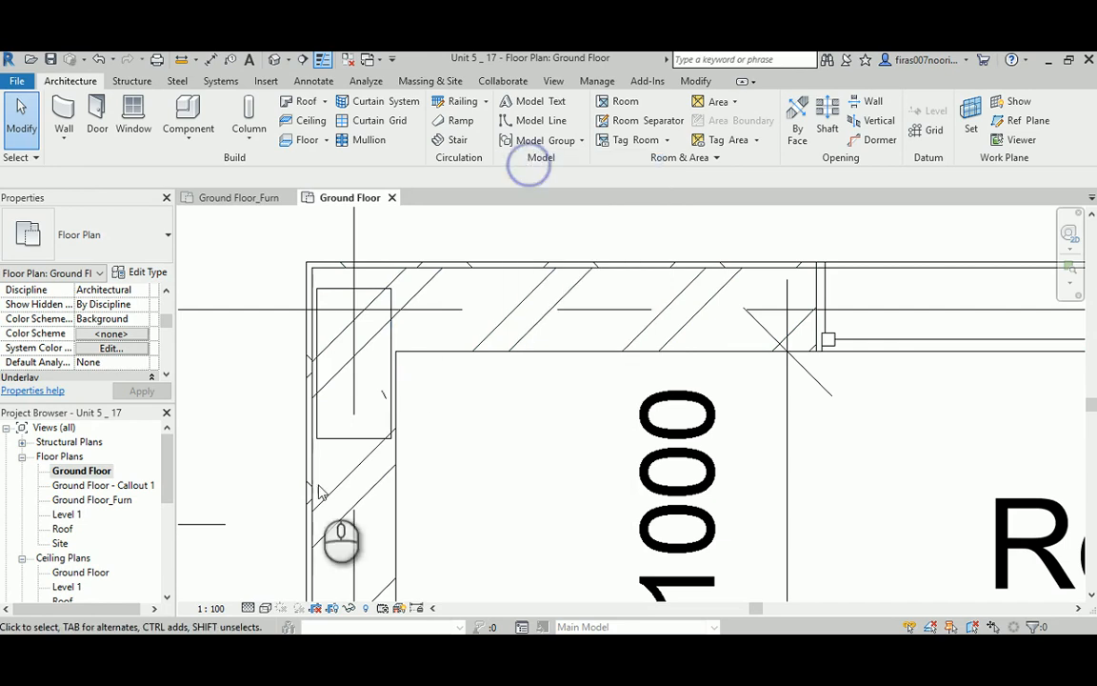
# Display the ground floor plan in the Hidden Line visual style
pyautogui.click(266, 608)
pyautogui.click(286, 523)
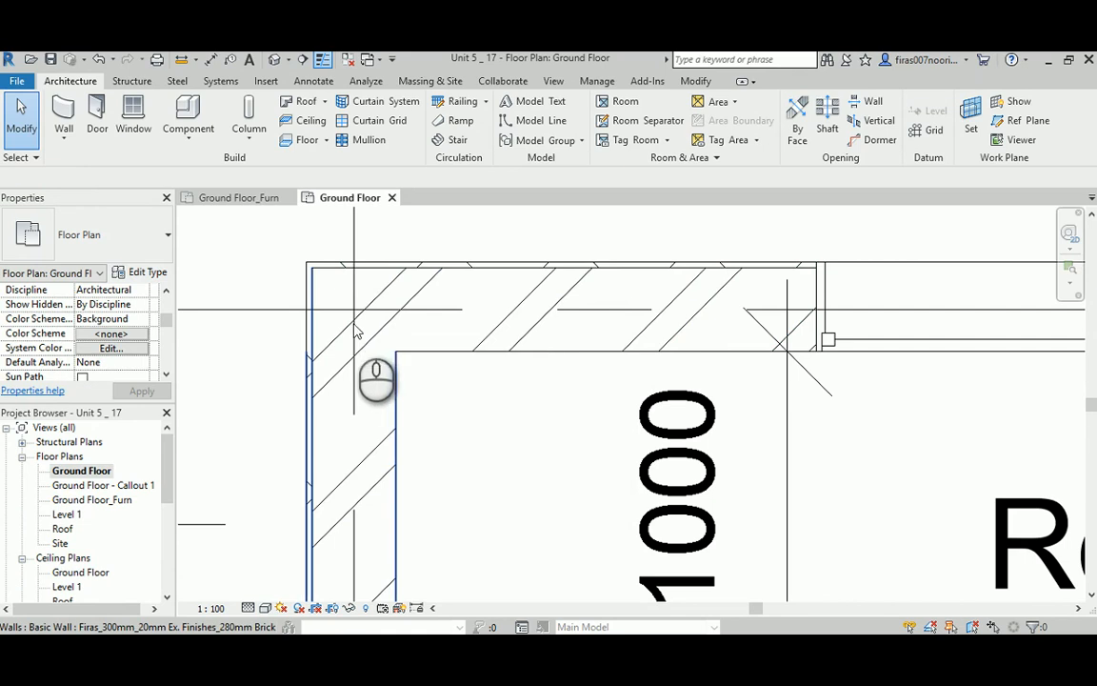
# Open the default 3D view and select the 250 x 500mm concrete column beneath the brick boundary wall, showing its level constraints
pyautogui.click(274, 61)
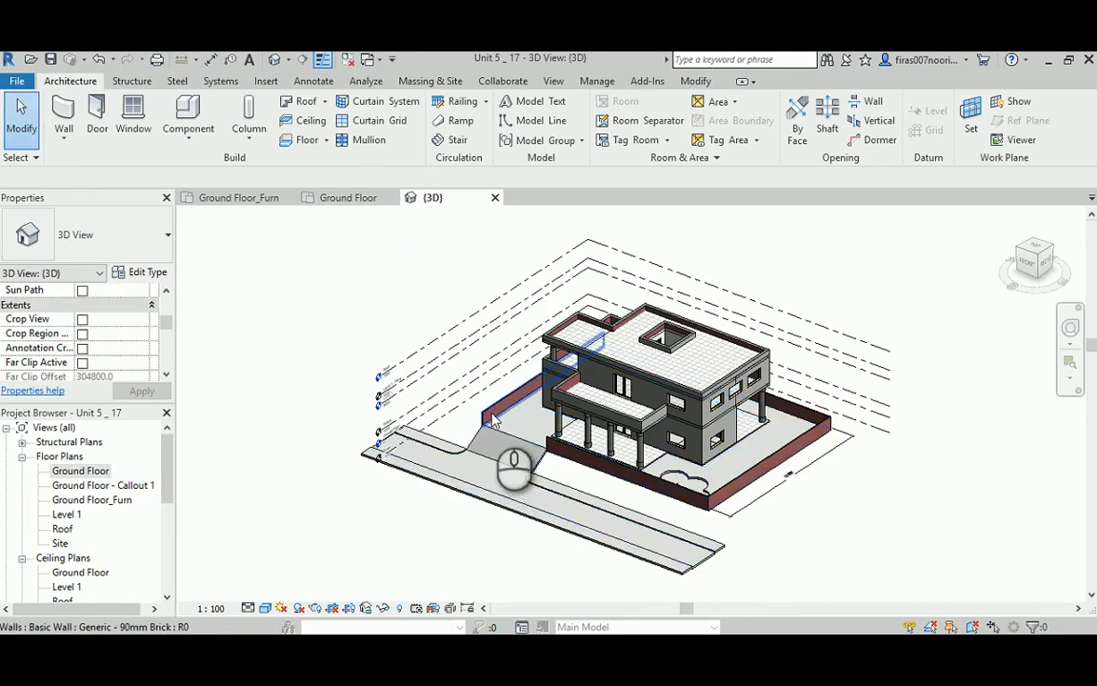
pyautogui.keyDown('shift'); pyautogui.moveTo(491, 422); pyautogui.dragTo(529, 375, button='middle'); pyautogui.keyUp('shift')
pyautogui.scroll(10, 477, 489)
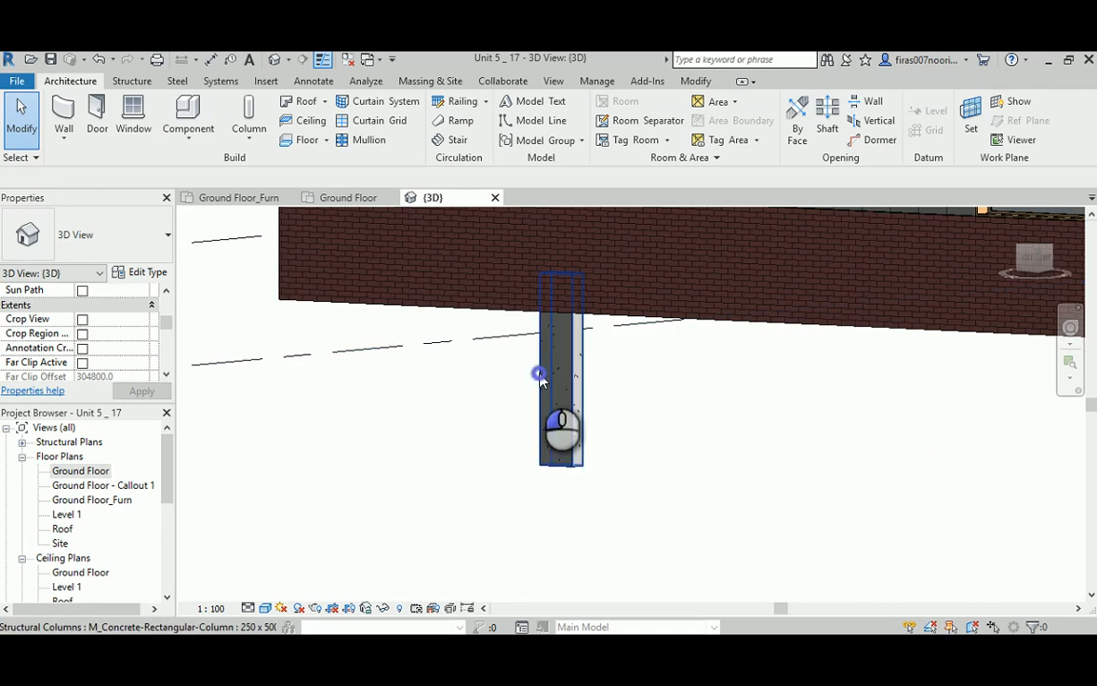
pyautogui.click(534, 383)
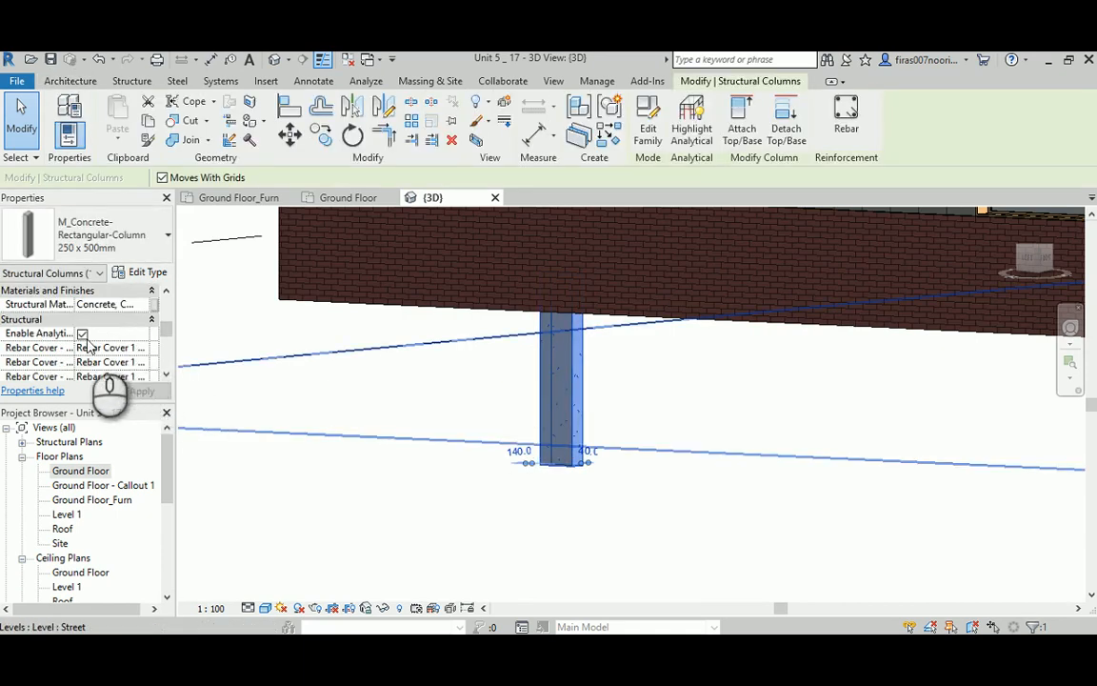
pyautogui.keyDown('shift'); pyautogui.moveTo(531, 294); pyautogui.dragTo(560, 349, button='middle'); pyautogui.keyUp('shift')
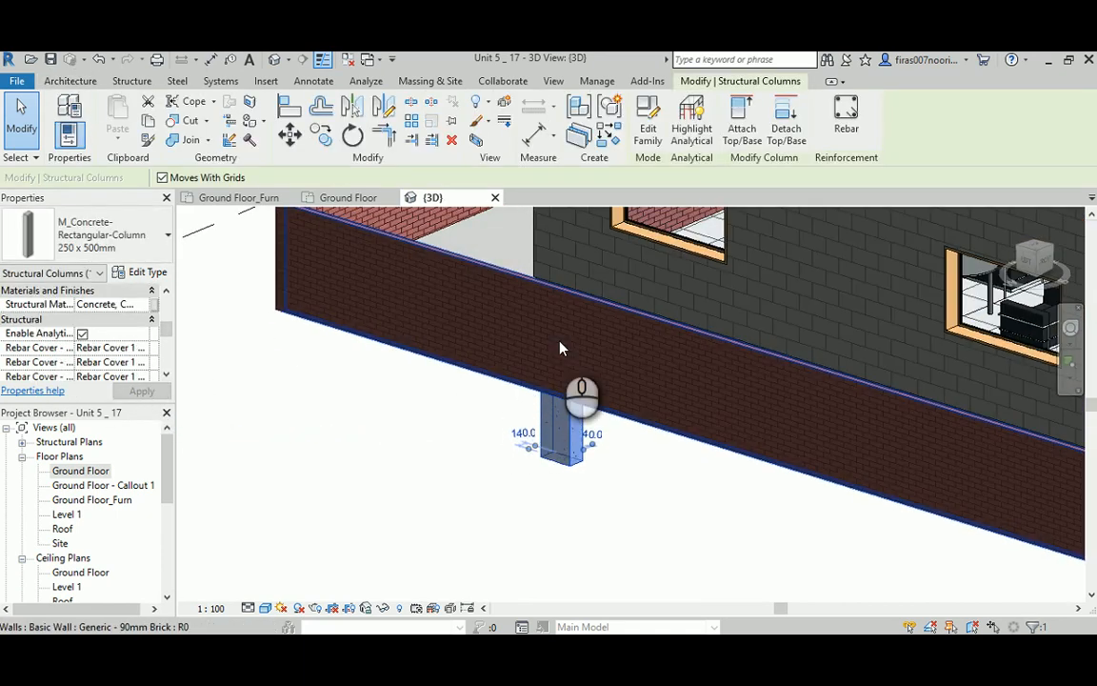
pyautogui.moveTo(166, 332); pyautogui.dragTo(167, 297)
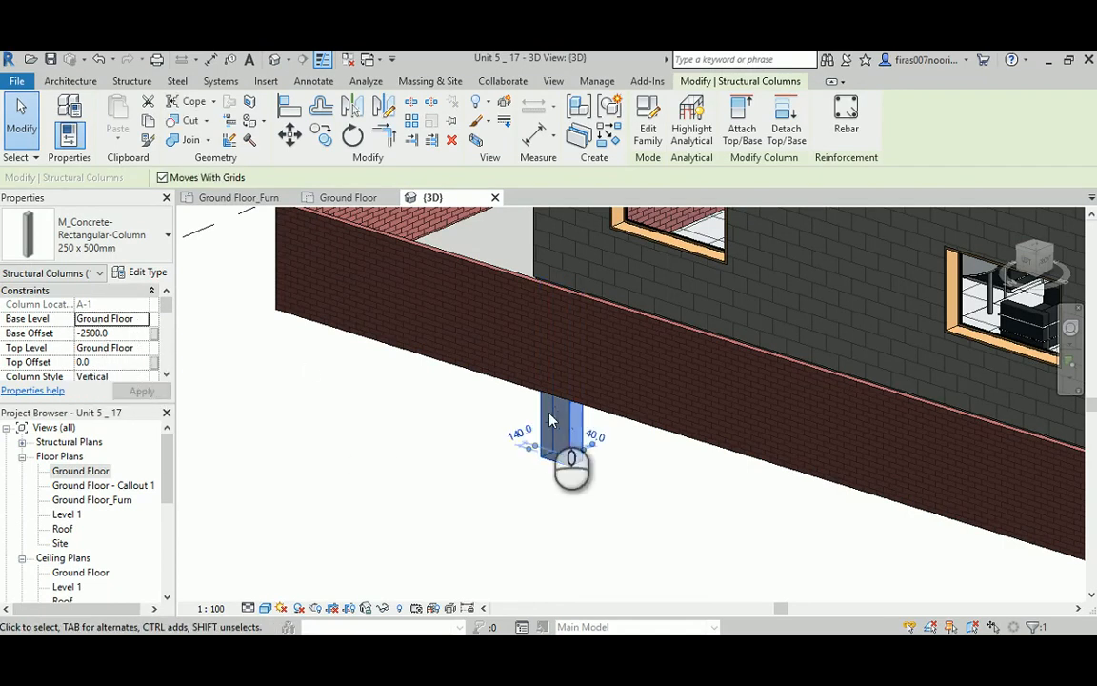
# Set the 250 x 500mm column's top level to Level 1 and its base offset to 0
pyautogui.keyDown('shift'); pyautogui.moveTo(551, 419); pyautogui.dragTo(521, 321, button='middle'); pyautogui.keyUp('shift')
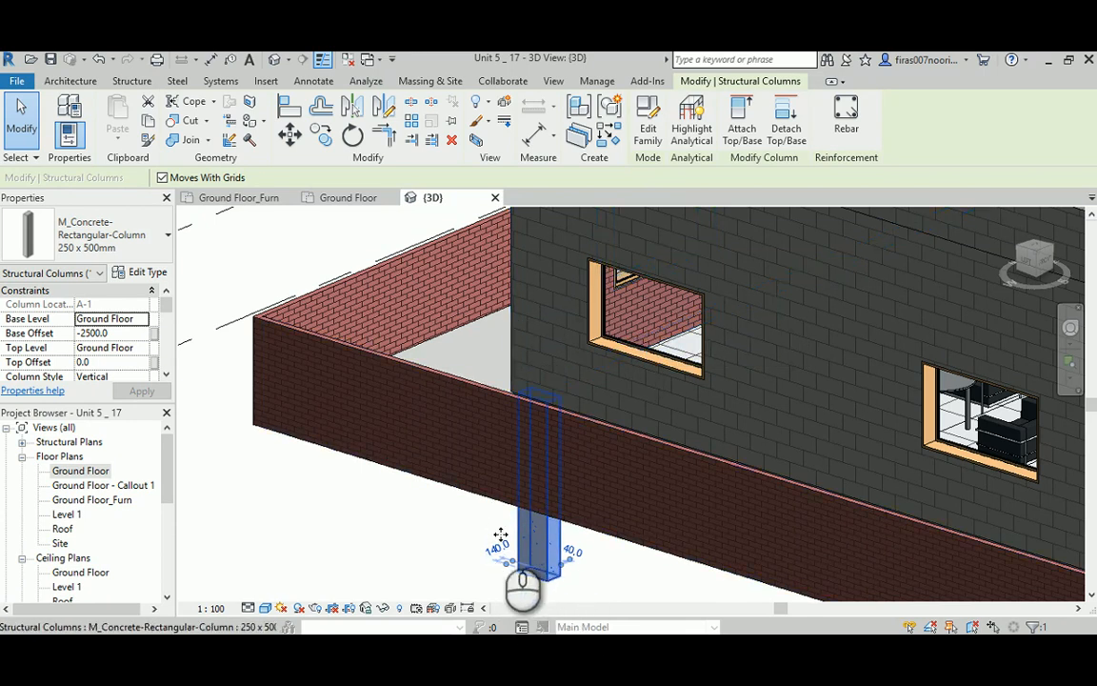
pyautogui.moveTo(543, 558); pyautogui.dragTo(529, 504, button='middle')
pyautogui.moveTo(516, 457); pyautogui.dragTo(512, 546, button='middle')
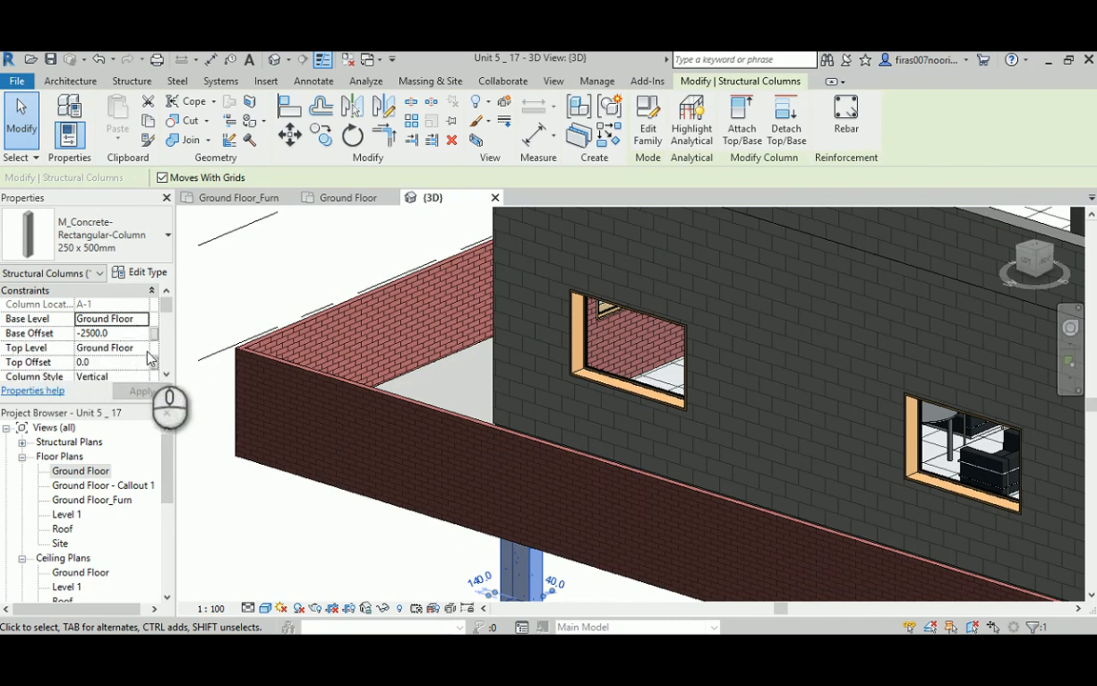
pyautogui.click(143, 349)
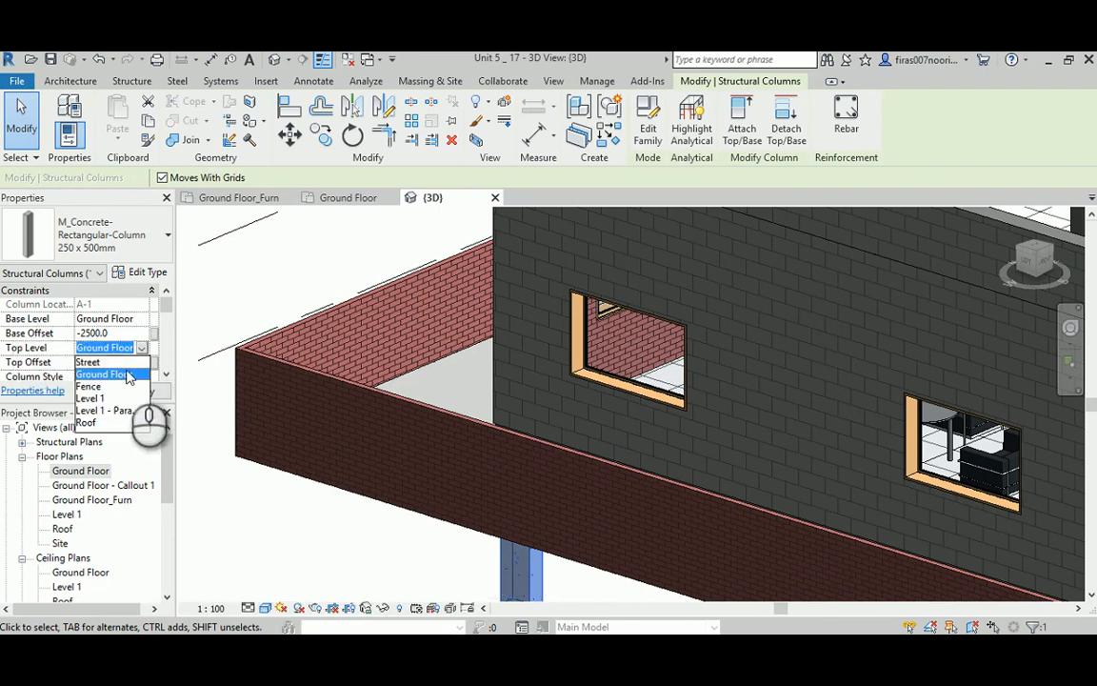
pyautogui.click(94, 399)
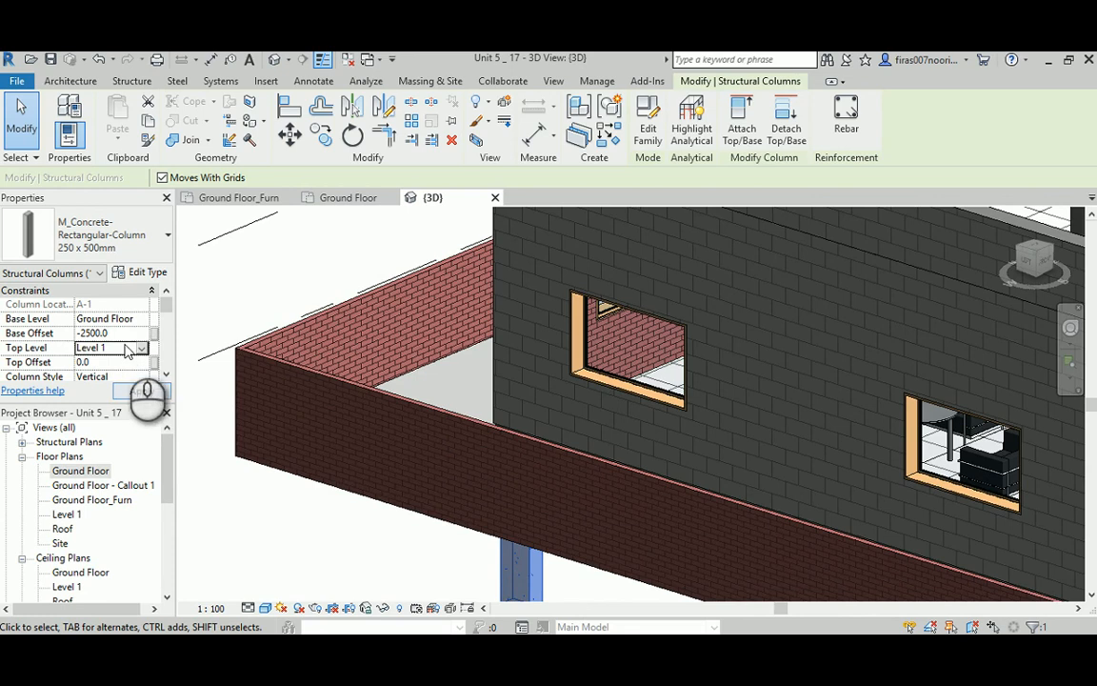
pyautogui.click(143, 393)
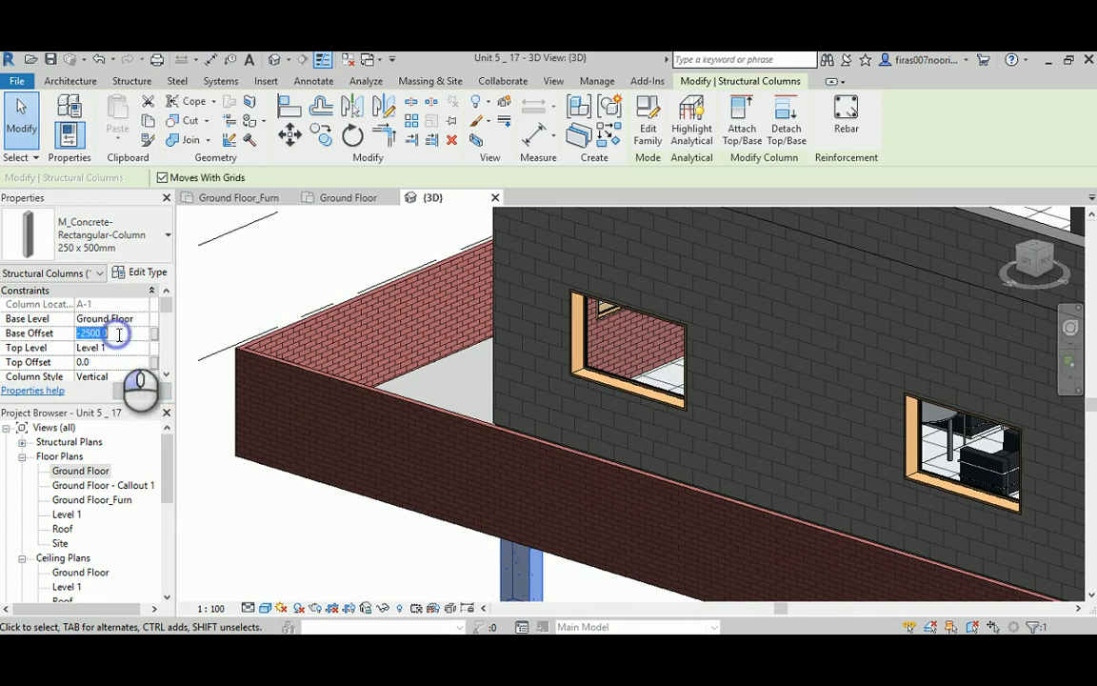
pyautogui.click(149, 390)
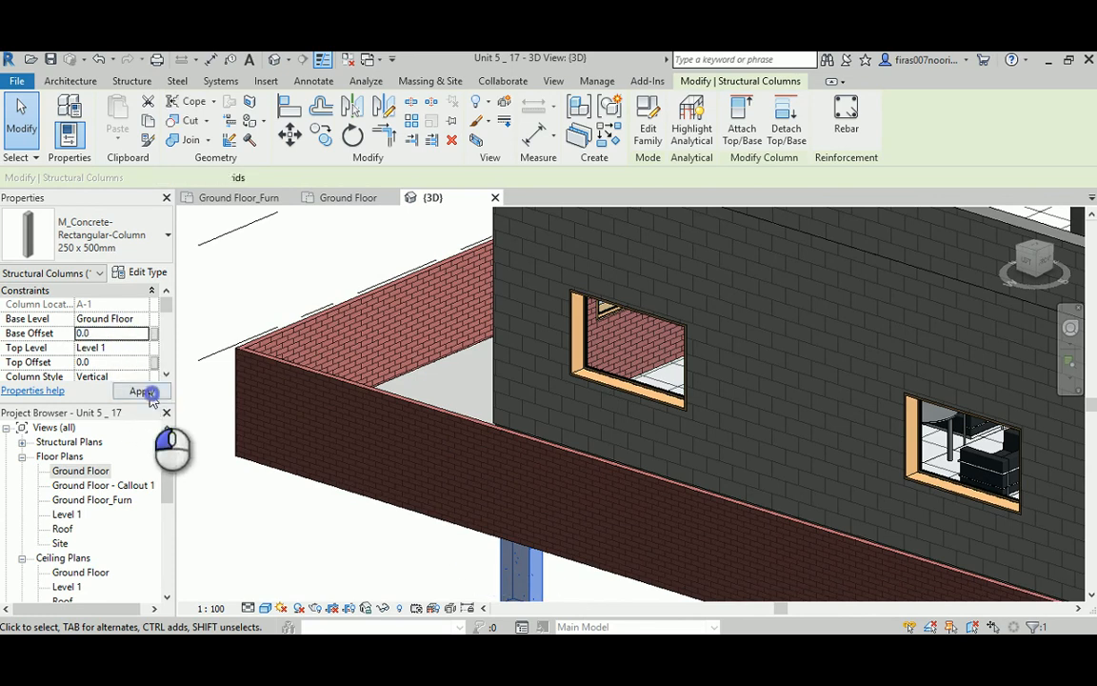
# Display the 3D view in the Wireframe visual style to reveal the column's base at the exterior wall corner
pyautogui.moveTo(419, 357); pyautogui.dragTo(378, 446, button='middle')
pyautogui.scroll(-1, 376, 445)
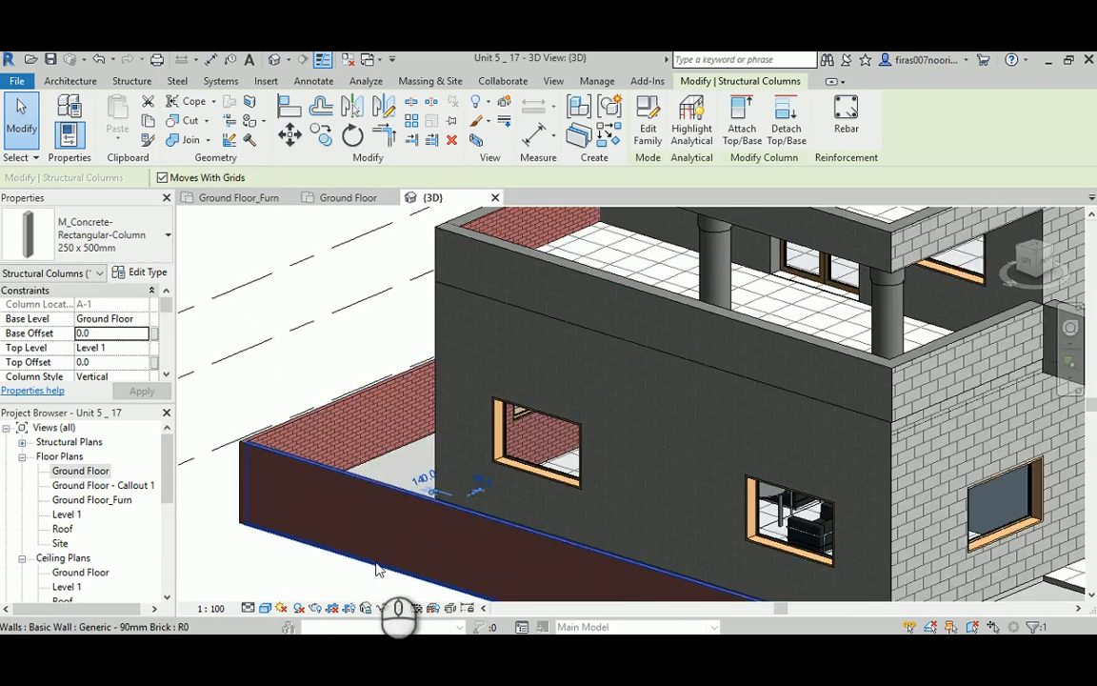
pyautogui.click(265, 608)
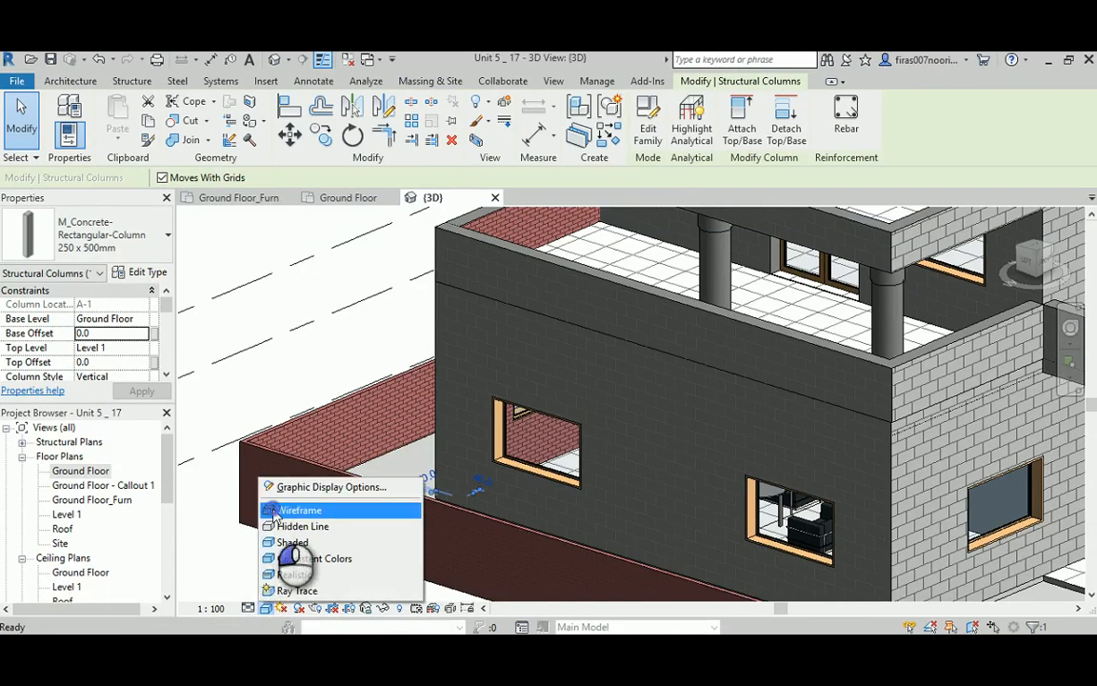
pyautogui.click(296, 509)
pyautogui.moveTo(362, 476); pyautogui.dragTo(356, 272, button='middle')
pyautogui.scroll(4, 386, 400)
pyautogui.moveTo(350, 426); pyautogui.dragTo(351, 315, button='middle')
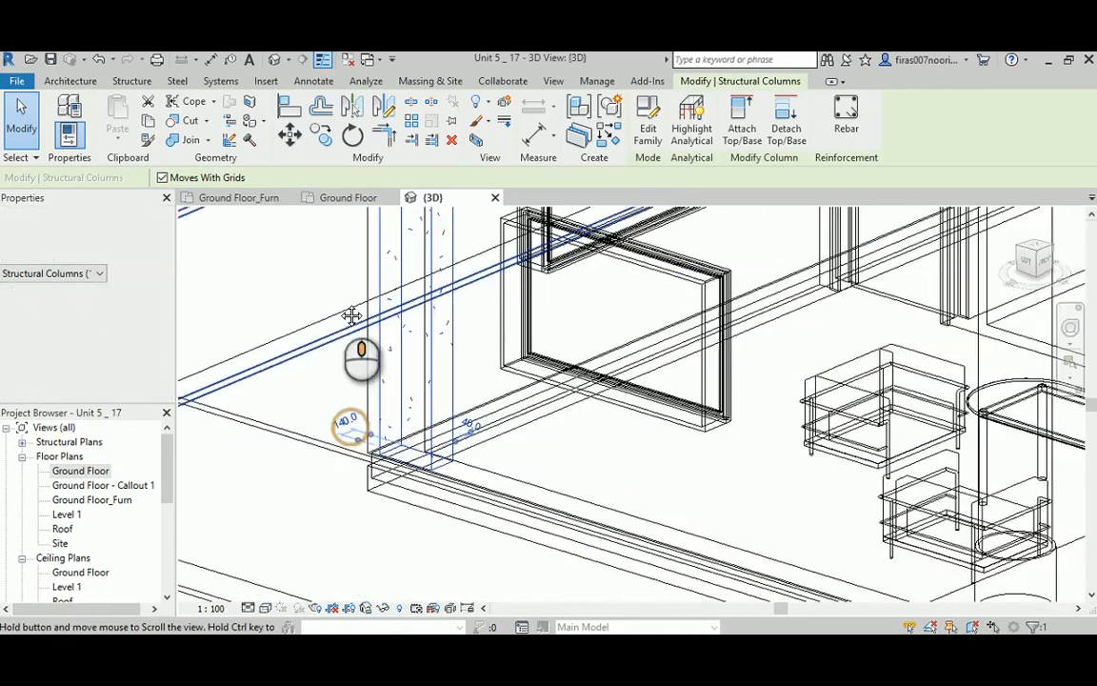
pyautogui.scroll(2, 389, 459)
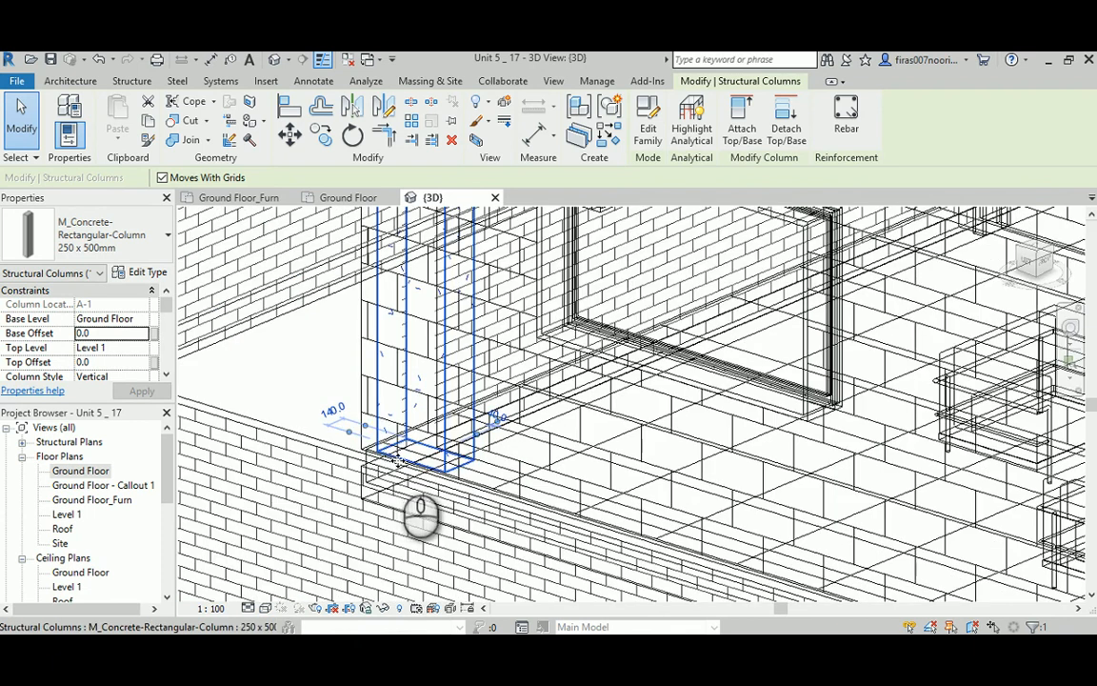
# Attach the top of the 250 x 500mm column to the Level 1 floor slab and dismiss the warning
pyautogui.moveTo(404, 323); pyautogui.dragTo(377, 585, button='middle')
pyautogui.moveTo(371, 373); pyautogui.dragTo(367, 521, button='middle')
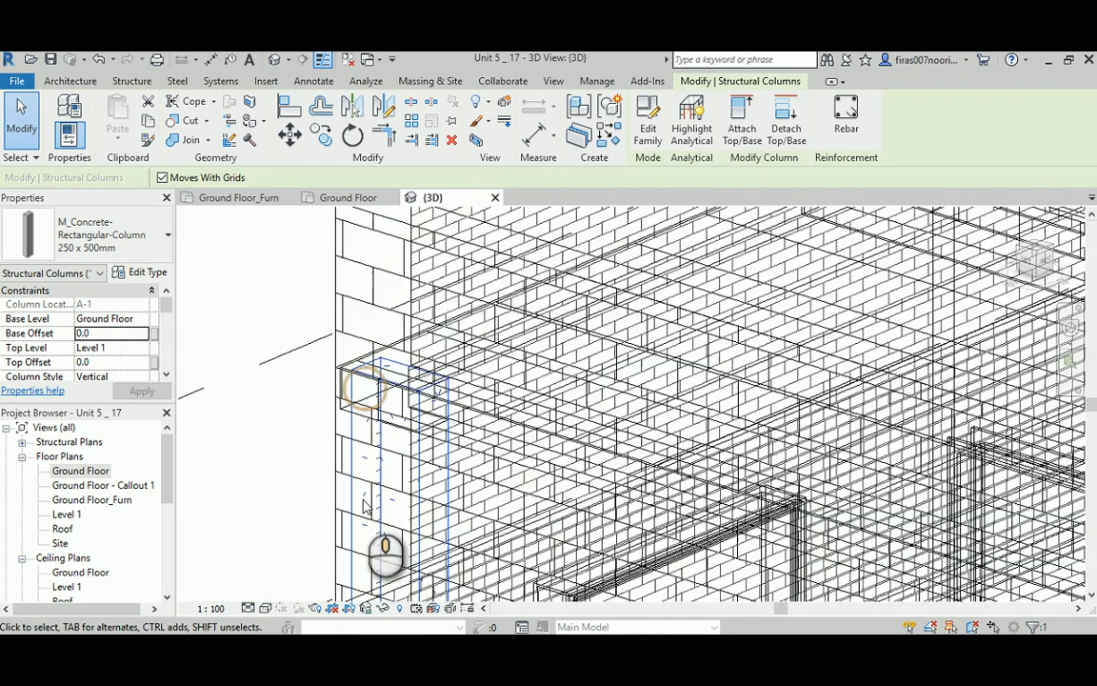
pyautogui.scroll(2, 374, 397)
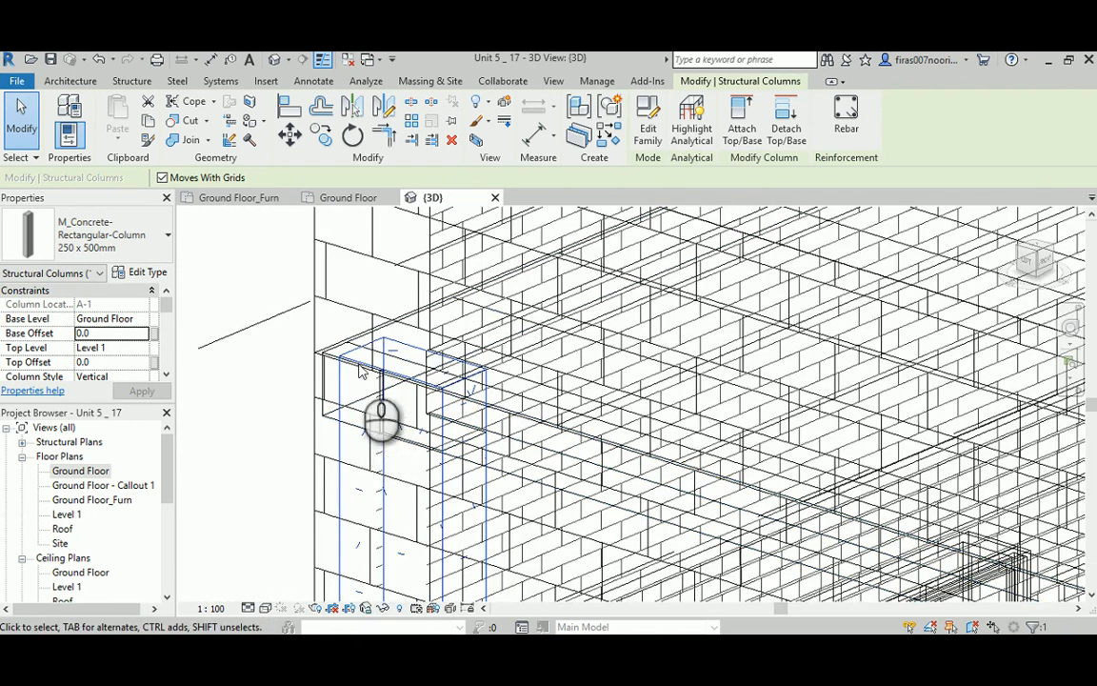
pyautogui.click(741, 115)
pyautogui.click(324, 386)
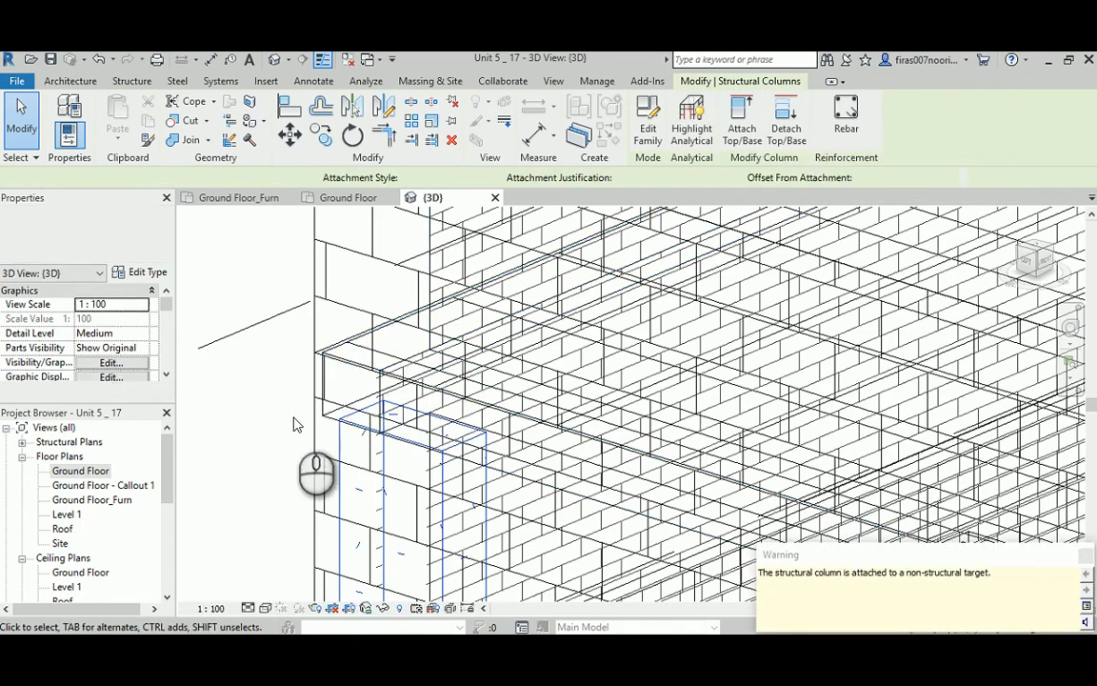
pyautogui.click(354, 428)
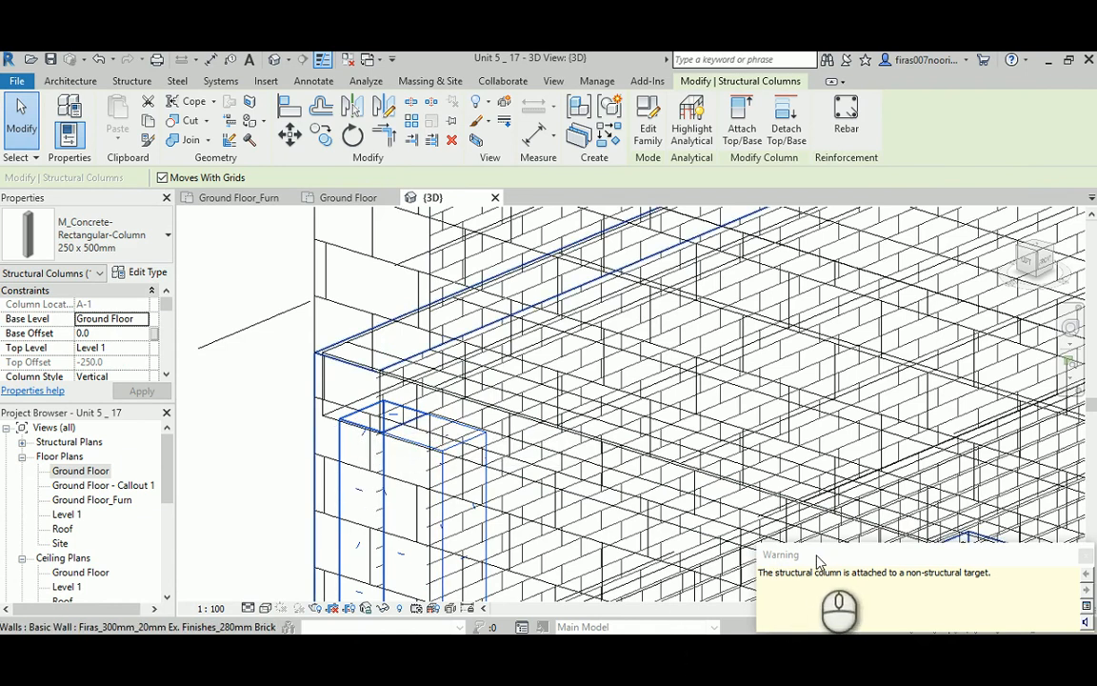
pyautogui.moveTo(817, 562); pyautogui.dragTo(453, 283)
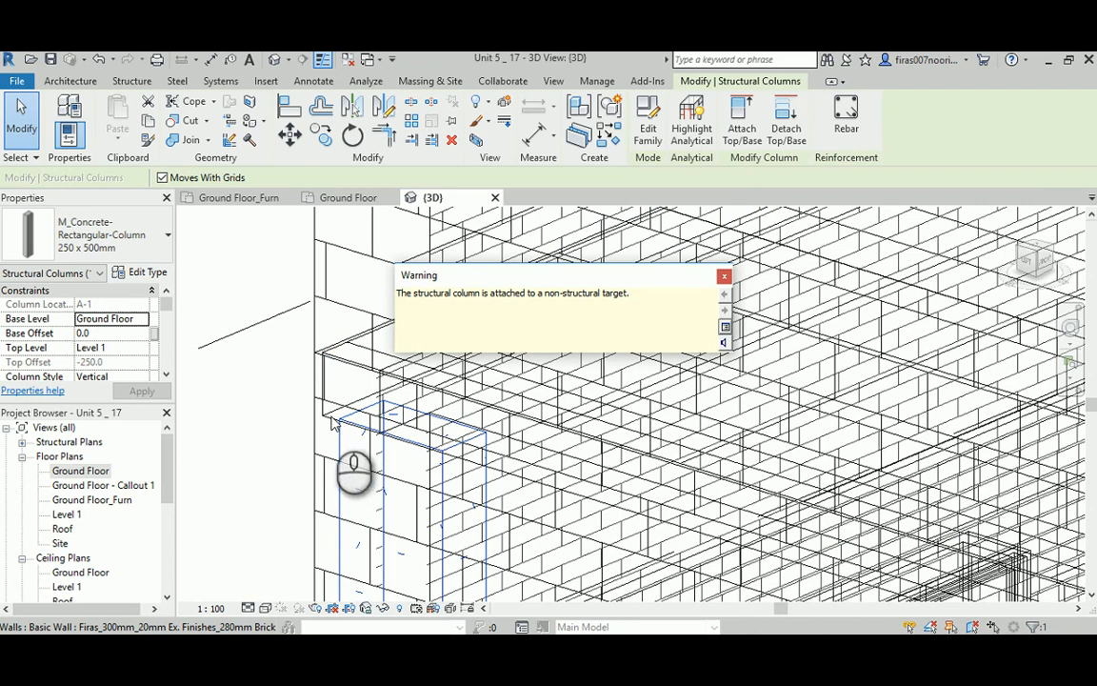
pyautogui.click(724, 277)
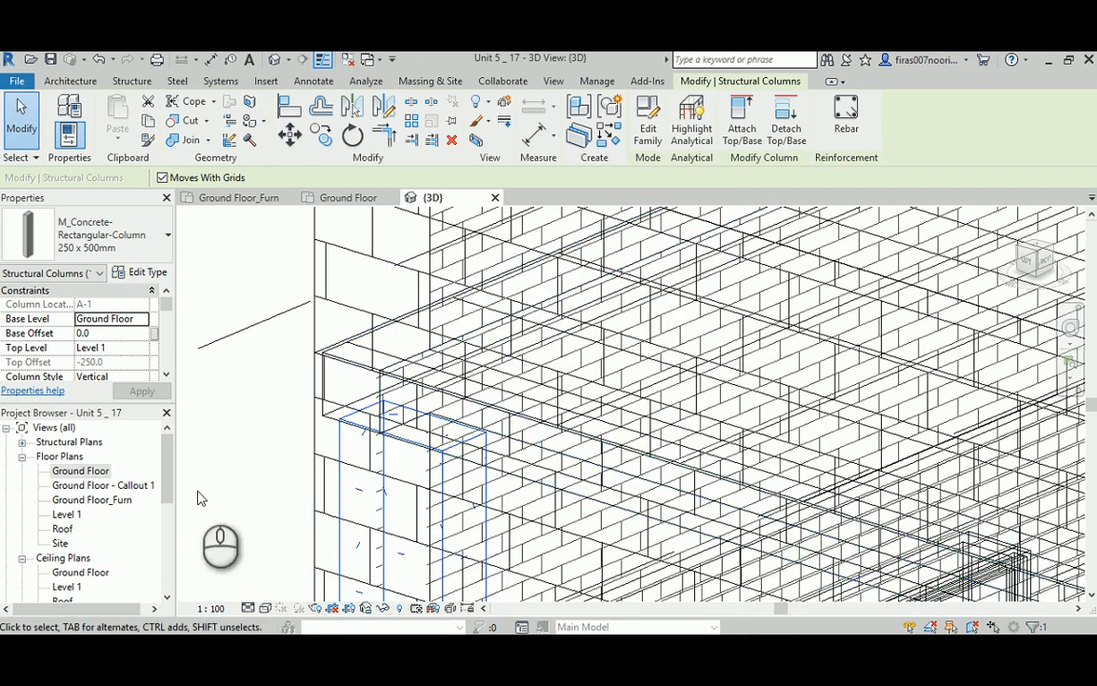
# Reopen the Ground Floor plan and examine how both exterior walls meet the 250 x 500mm column at the corner
pyautogui.doubleClick(82, 473)
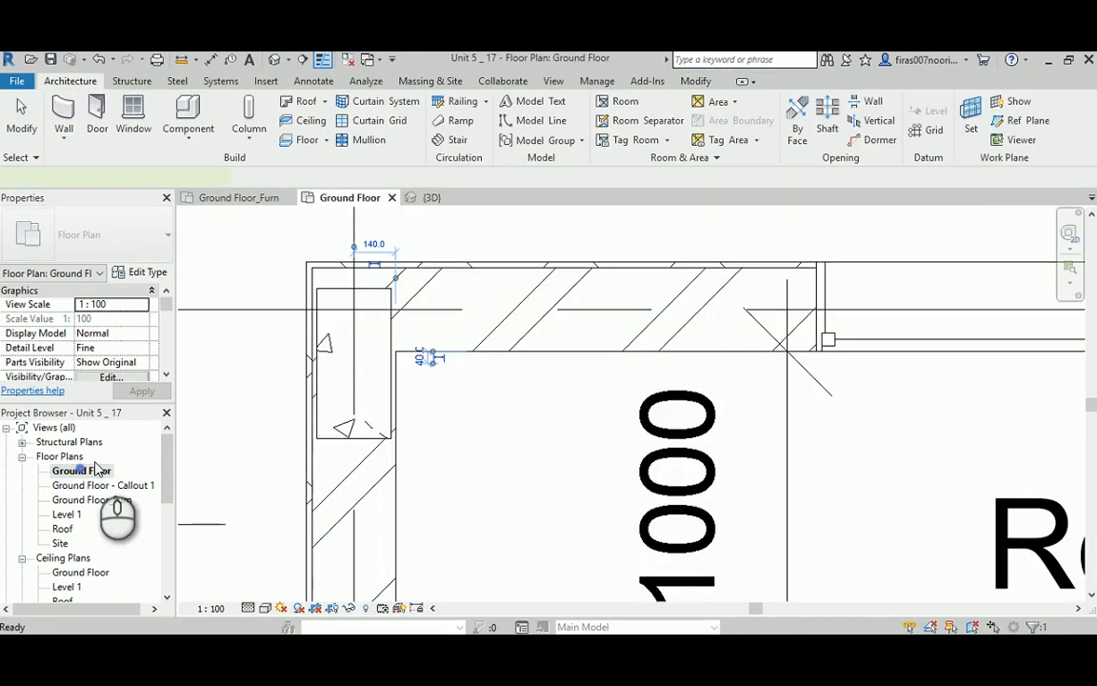
pyautogui.click(464, 430)
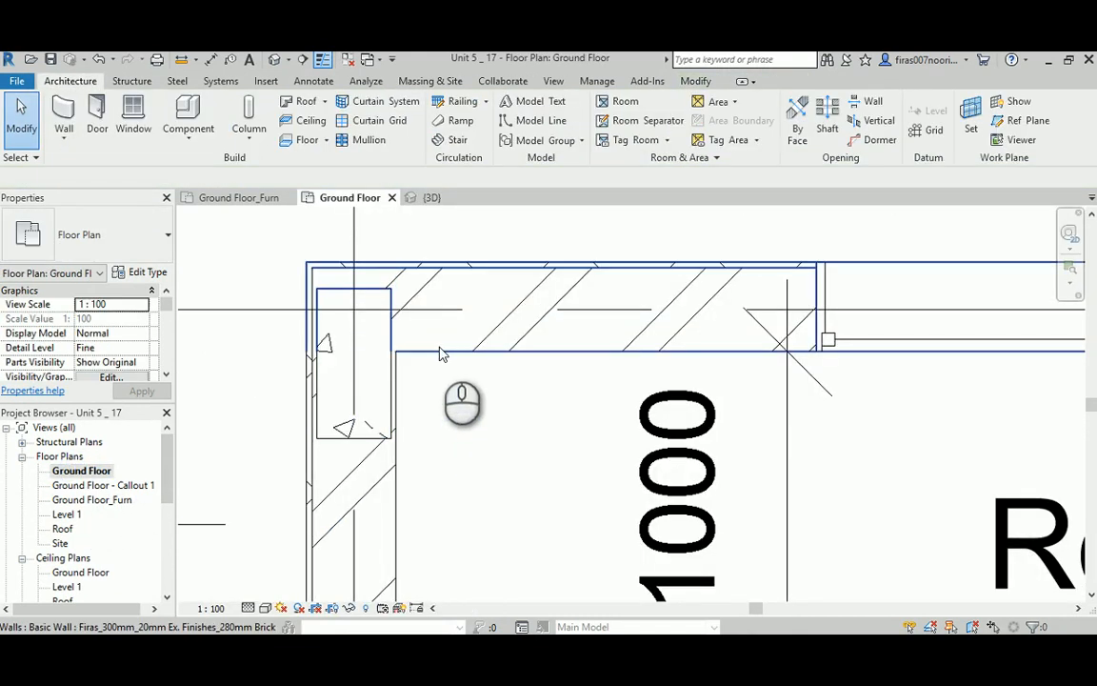
pyautogui.click(441, 354)
pyautogui.click(443, 395)
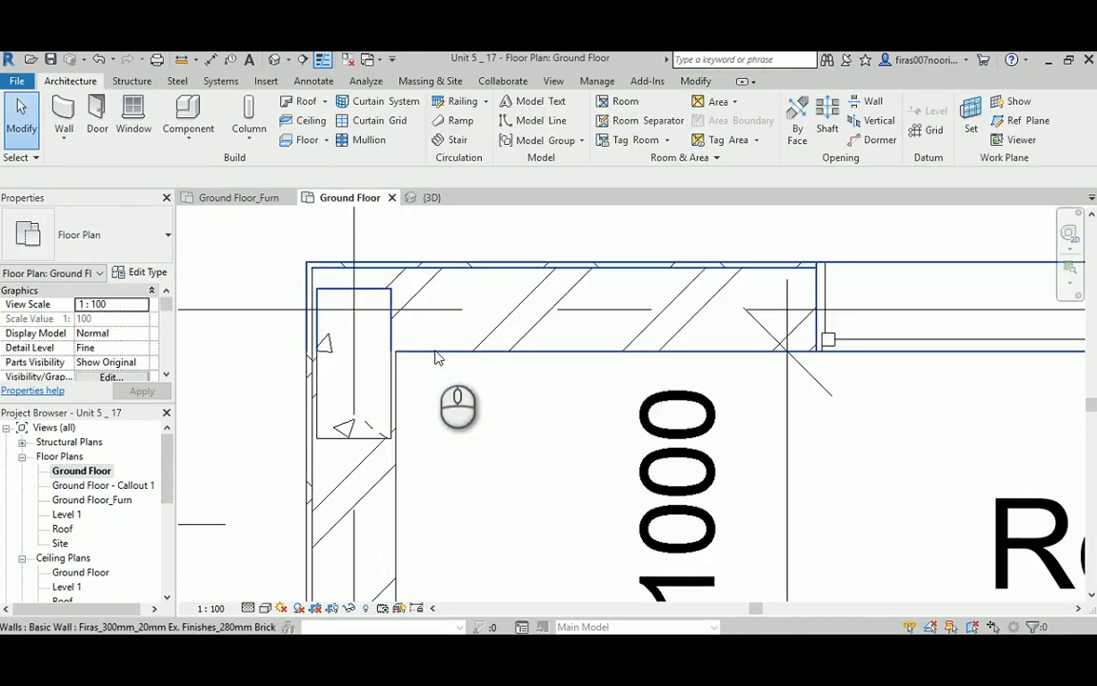
pyautogui.click(377, 286)
pyautogui.click(424, 420)
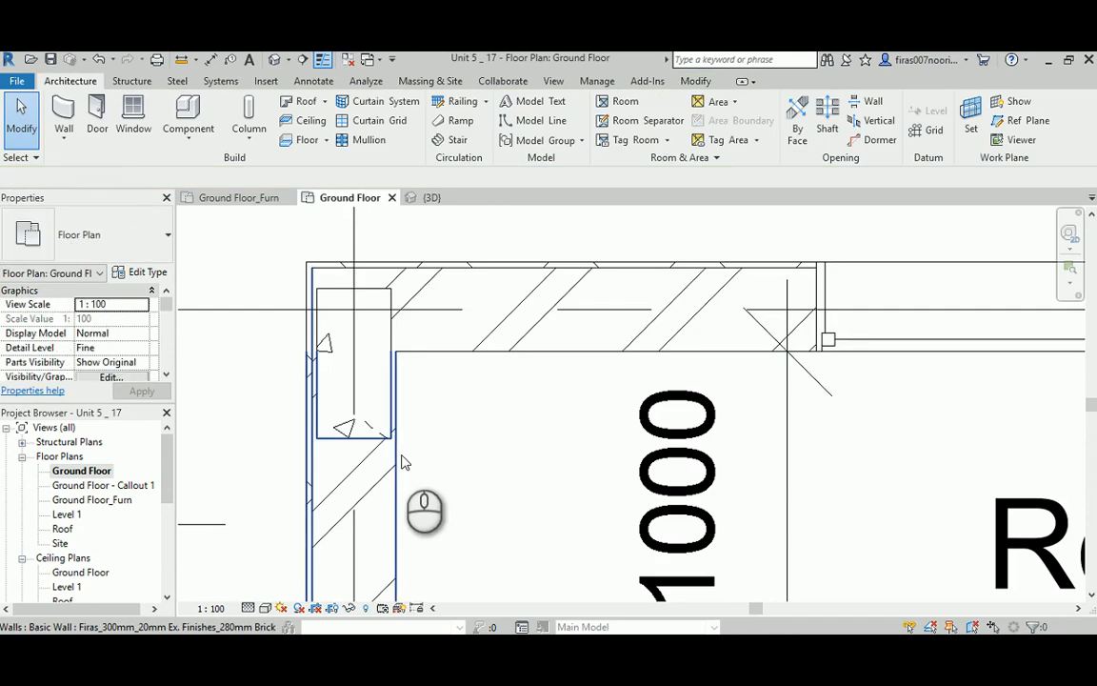
pyautogui.click(401, 462)
pyautogui.click(446, 424)
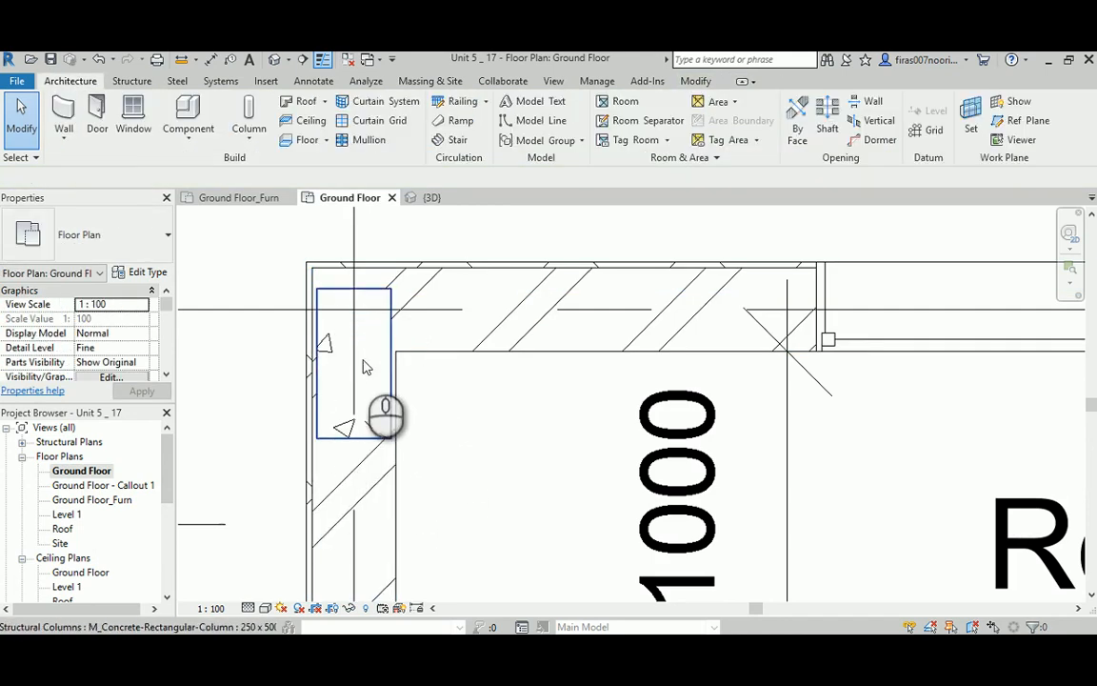
pyautogui.click(323, 335)
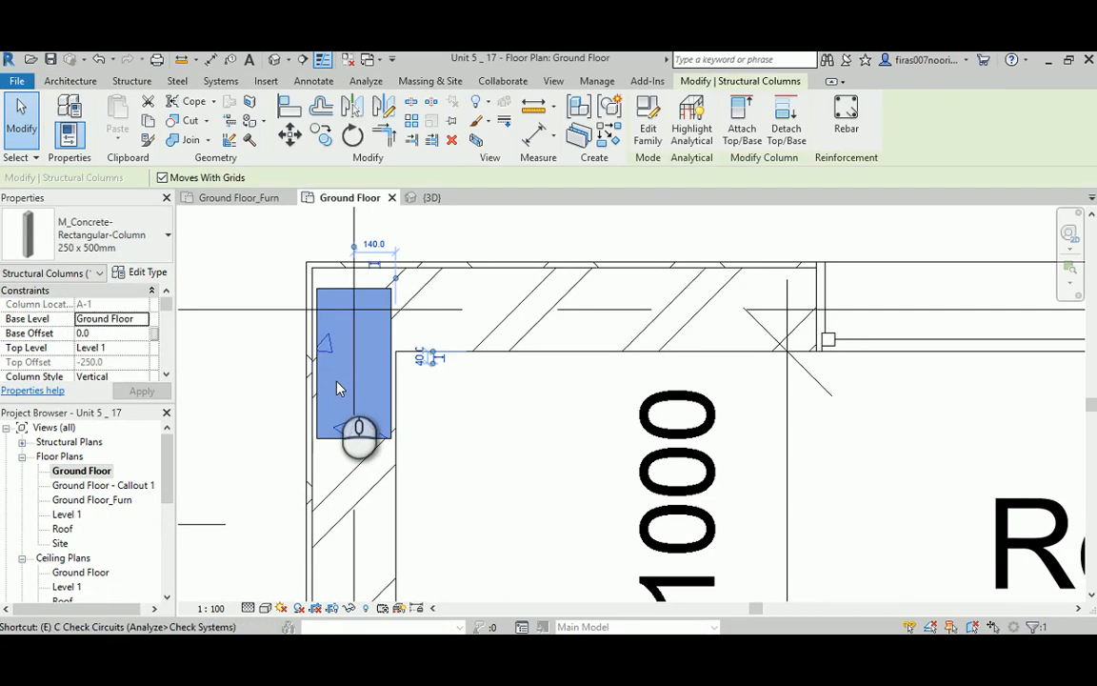
pyautogui.press('Escape')
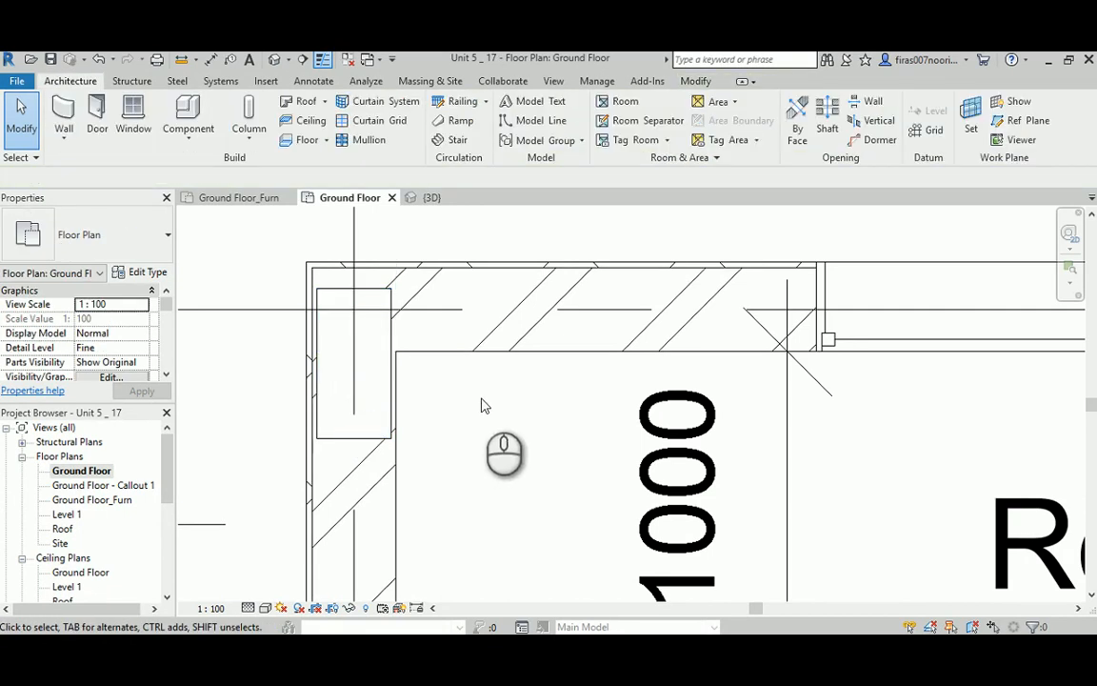
pyautogui.click(422, 261)
pyautogui.press('Escape')
pyautogui.click(399, 463)
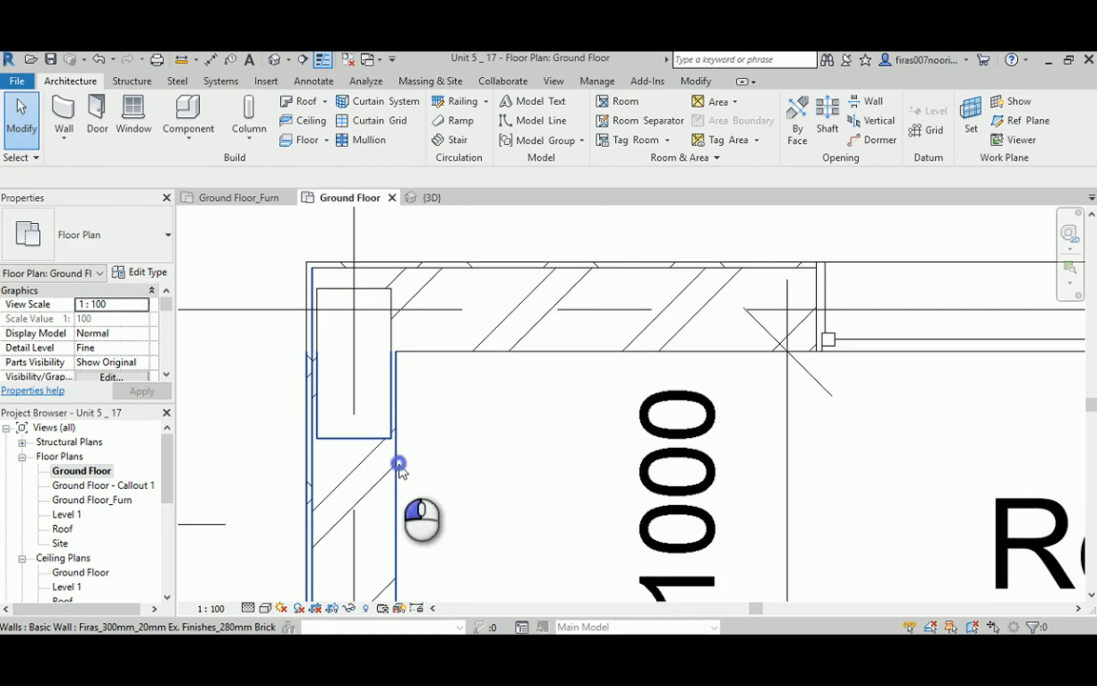
pyautogui.press('Escape')
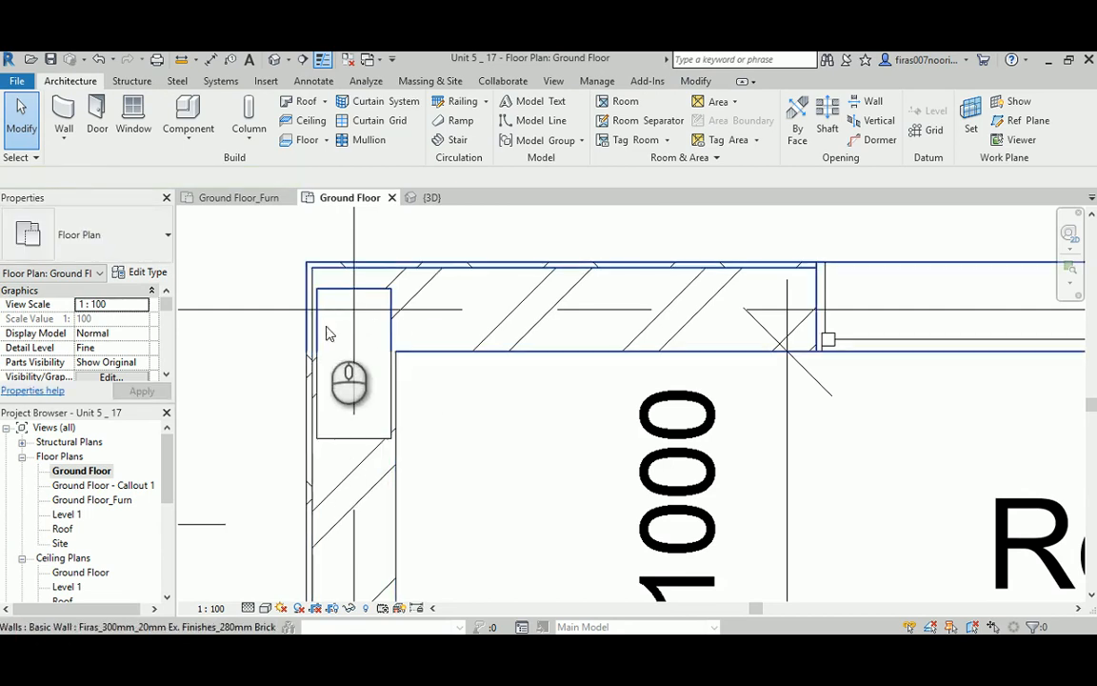
# Return to the 3D view and display the whole building in the Shaded visual style
pyautogui.click(274, 59)
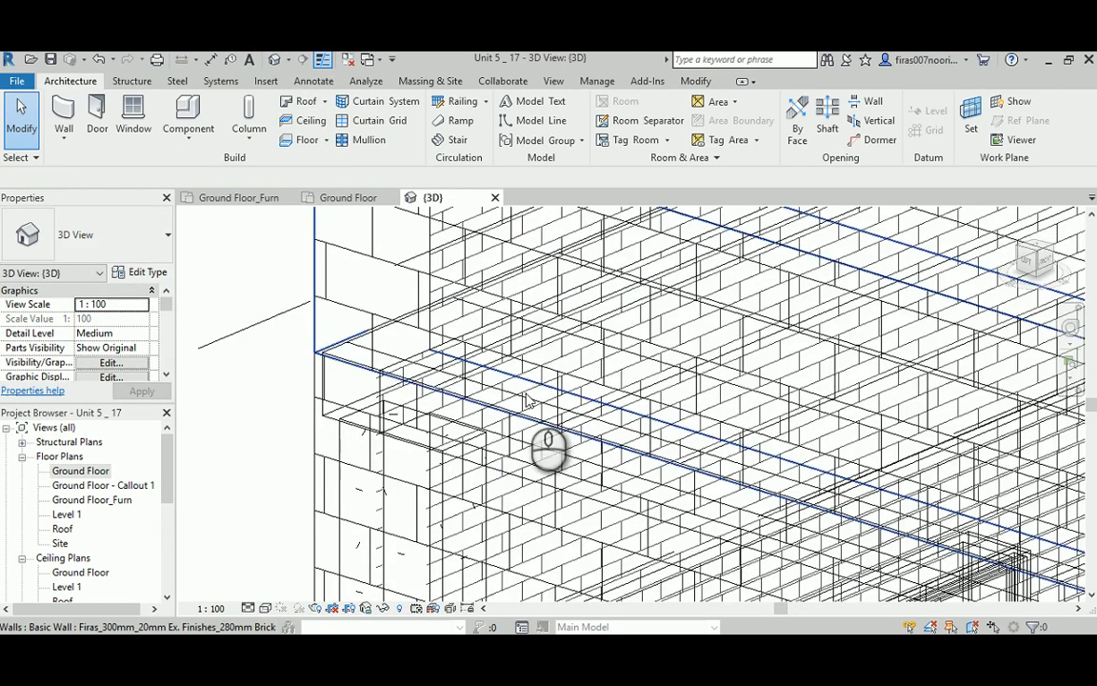
pyautogui.scroll(-8, 525, 401)
pyautogui.click(266, 608)
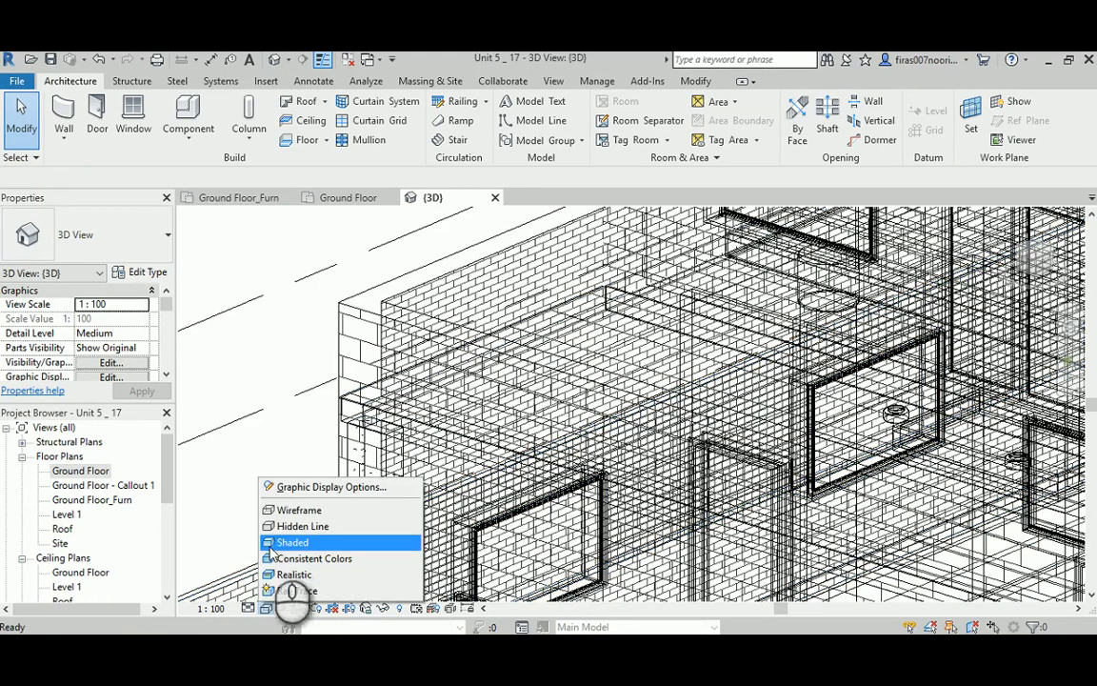
pyautogui.click(273, 541)
pyautogui.scroll(-4, 432, 347)
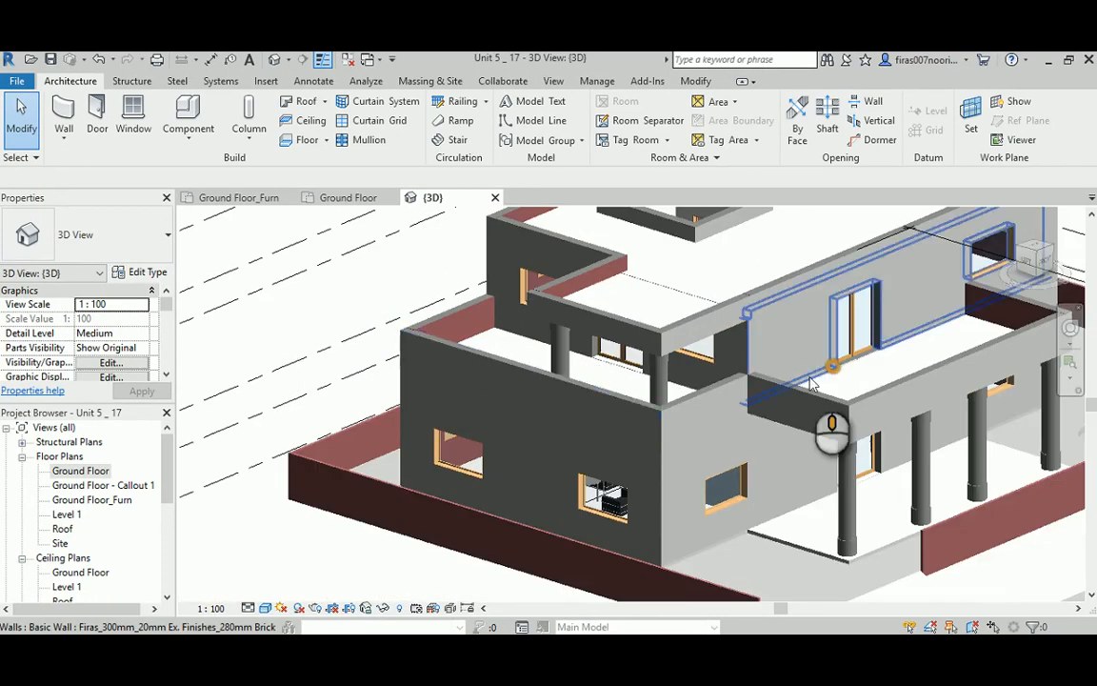
# Orient the 3D view to the Ground Floor floor plan and focus on the exterior wall corner with the structural column
pyautogui.moveTo(833, 367); pyautogui.dragTo(731, 387, button='middle')
pyautogui.rightClick(1037, 257)
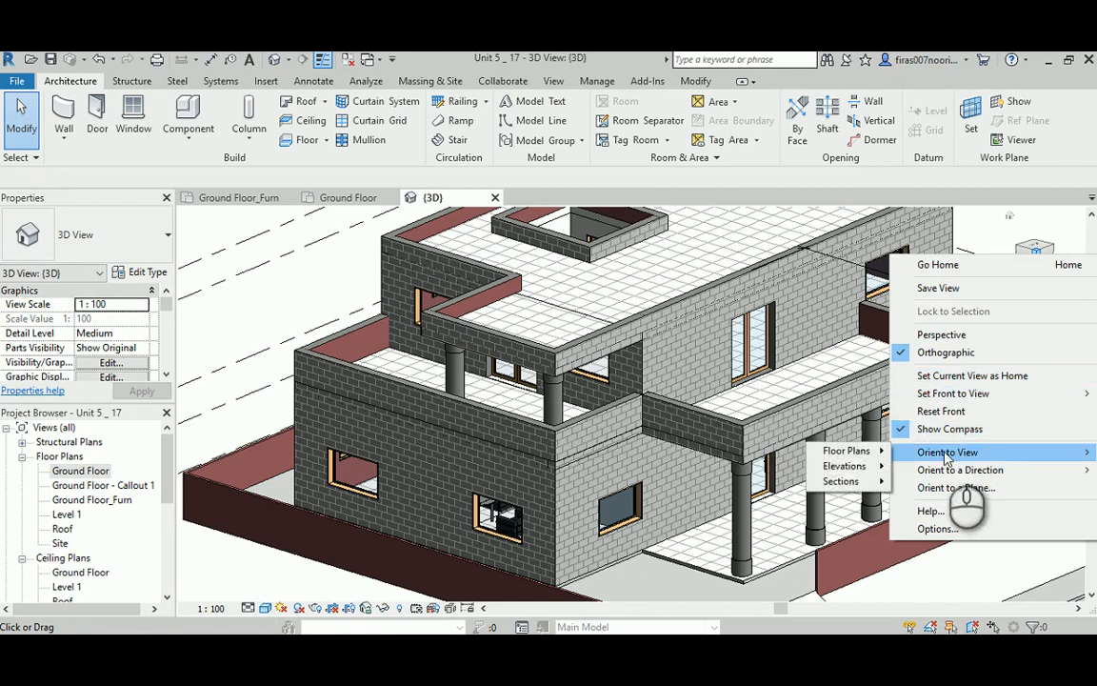
pyautogui.moveTo(860, 456)
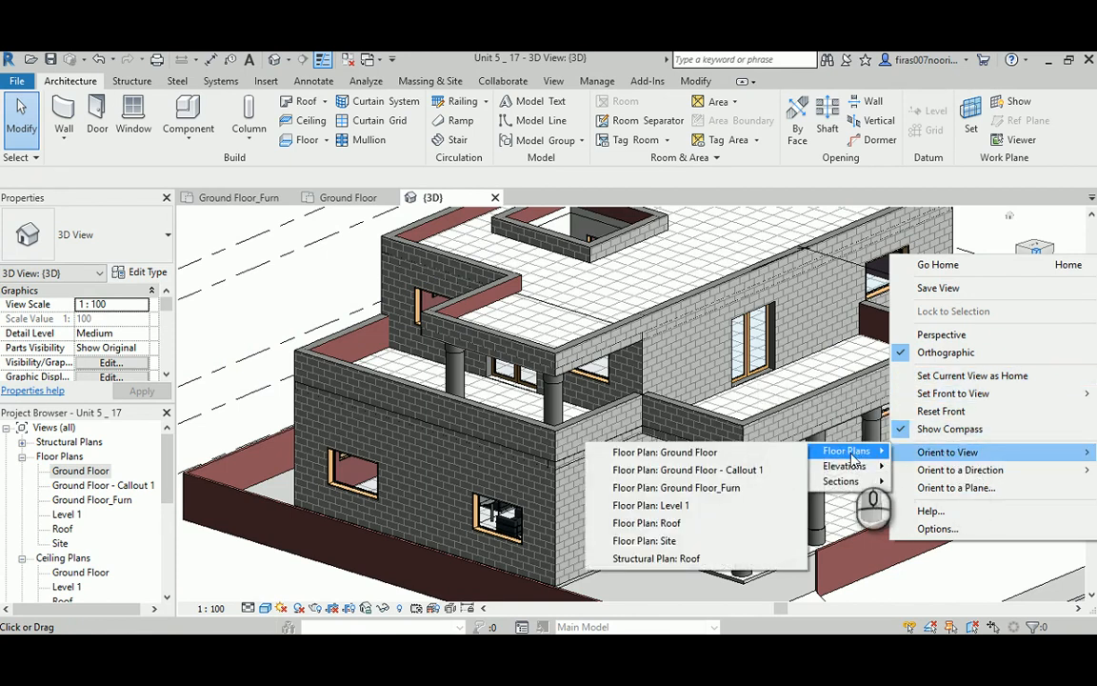
pyautogui.click(690, 460)
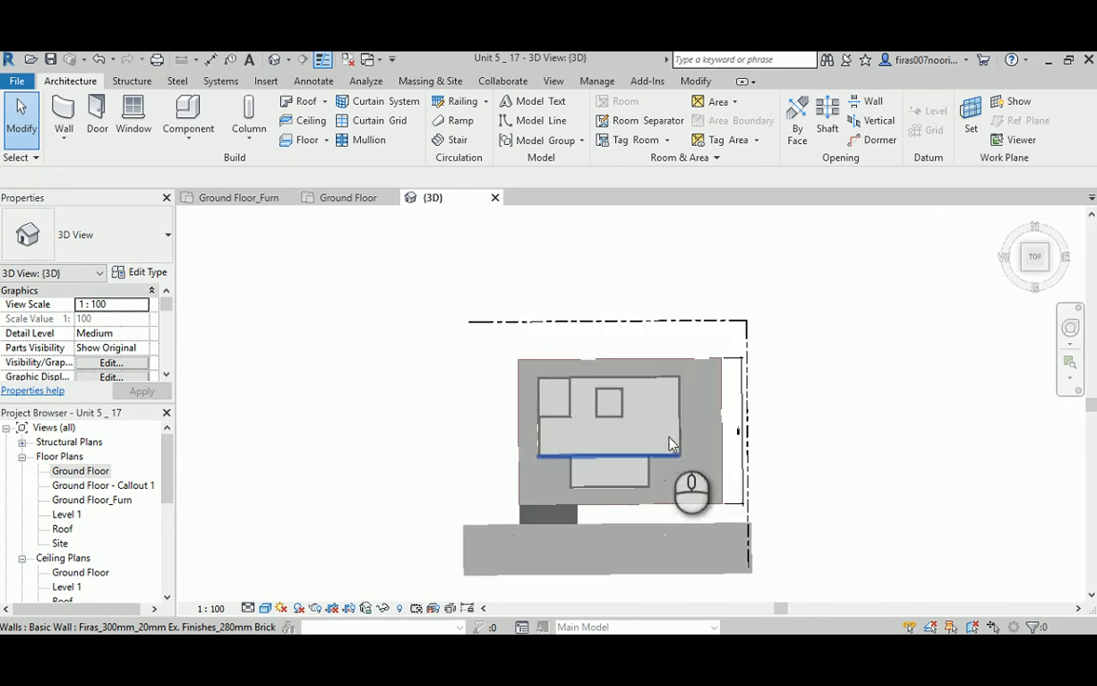
pyautogui.scroll(5, 515, 343)
pyautogui.scroll(5, 505, 324)
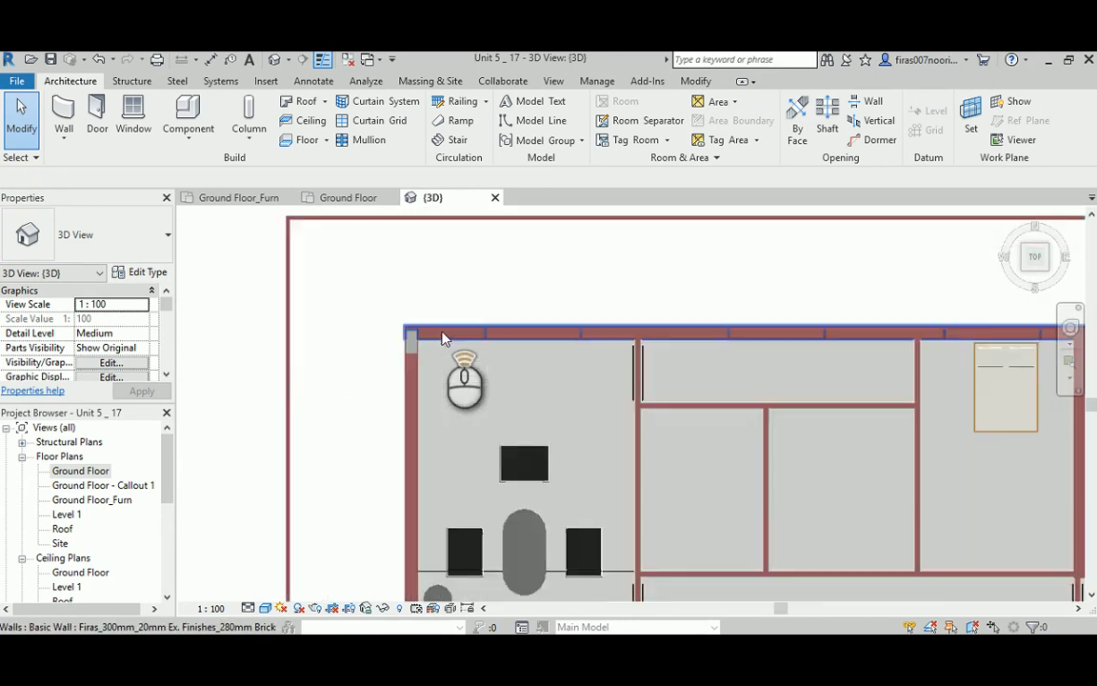
# Turn the sectioned 3D view to an isometric angle and examine how the 250 x 500mm column cuts into the corner walls
pyautogui.click(1023, 270)
pyautogui.scroll(6, 514, 409)
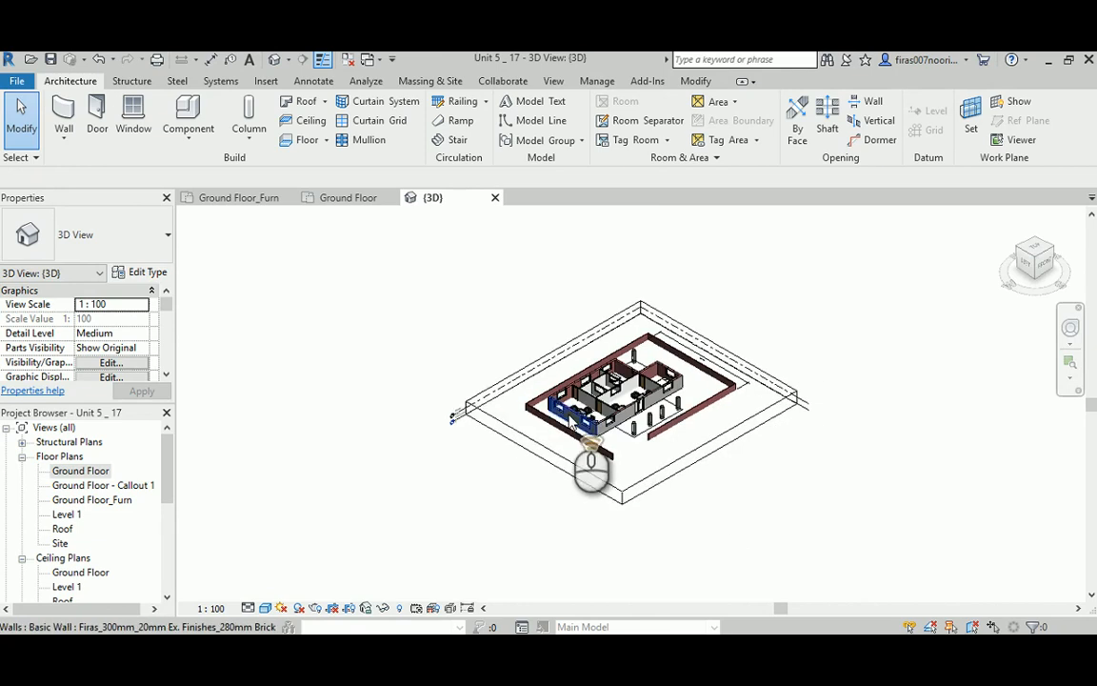
pyautogui.scroll(6, 490, 364)
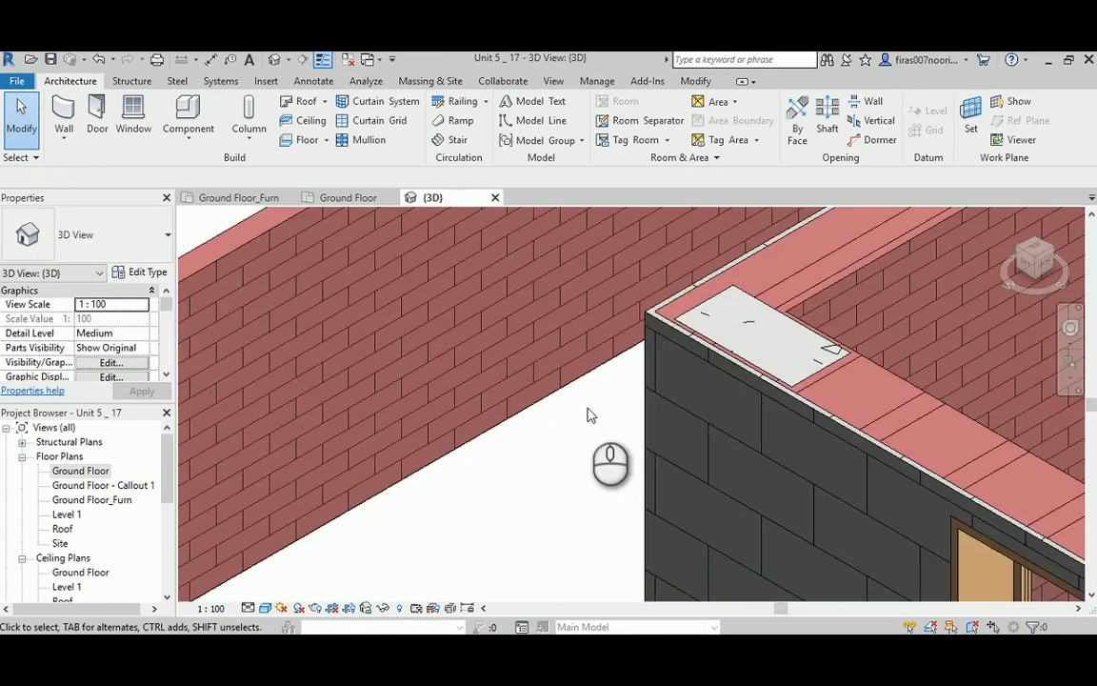
pyautogui.moveTo(588, 415); pyautogui.dragTo(465, 404, button='middle')
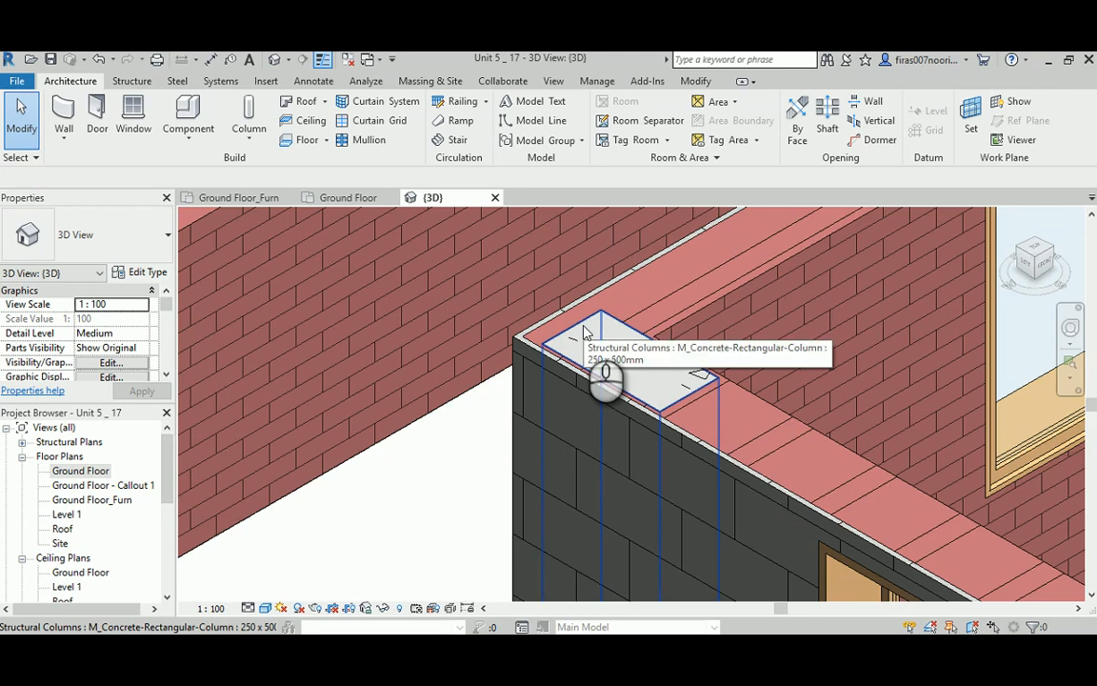
pyautogui.click(583, 329)
pyautogui.moveTo(752, 438); pyautogui.dragTo(705, 410, button='middle')
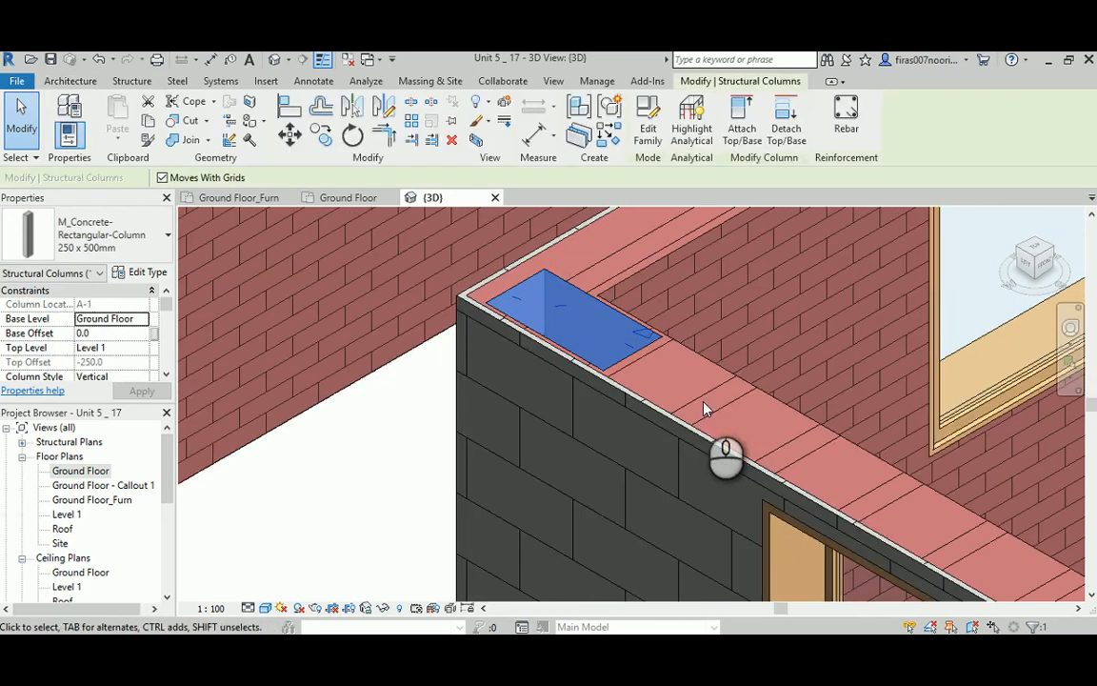
pyautogui.press('Escape')
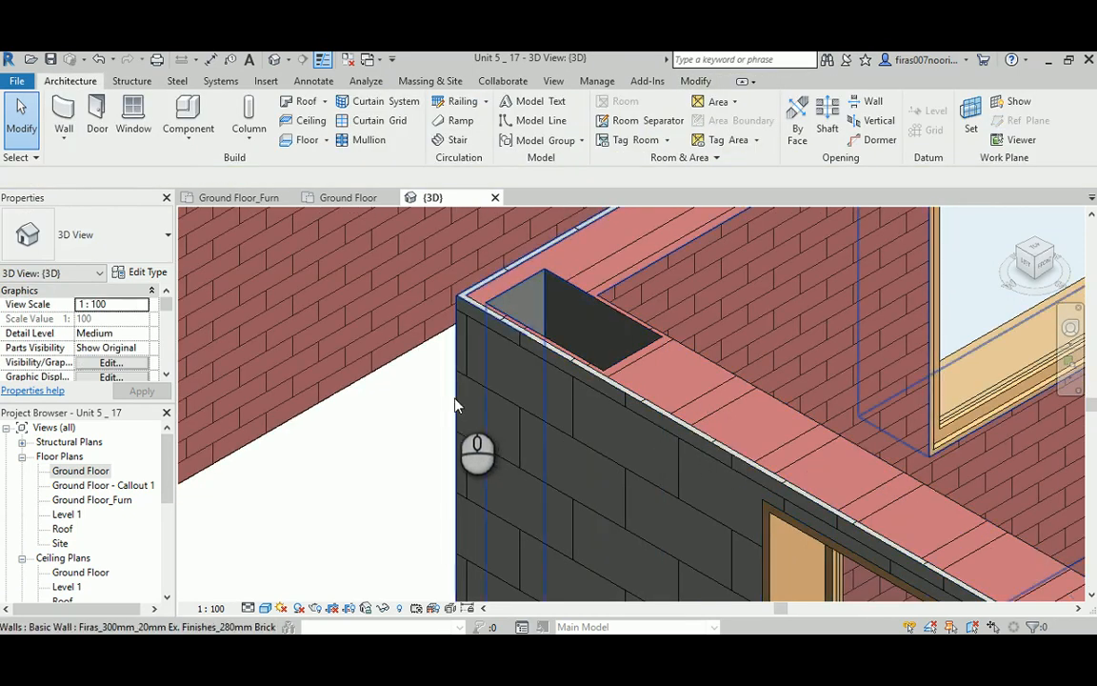
pyautogui.keyDown('shift'); pyautogui.moveTo(500, 304); pyautogui.dragTo(480, 436, button='middle'); pyautogui.keyUp('shift')
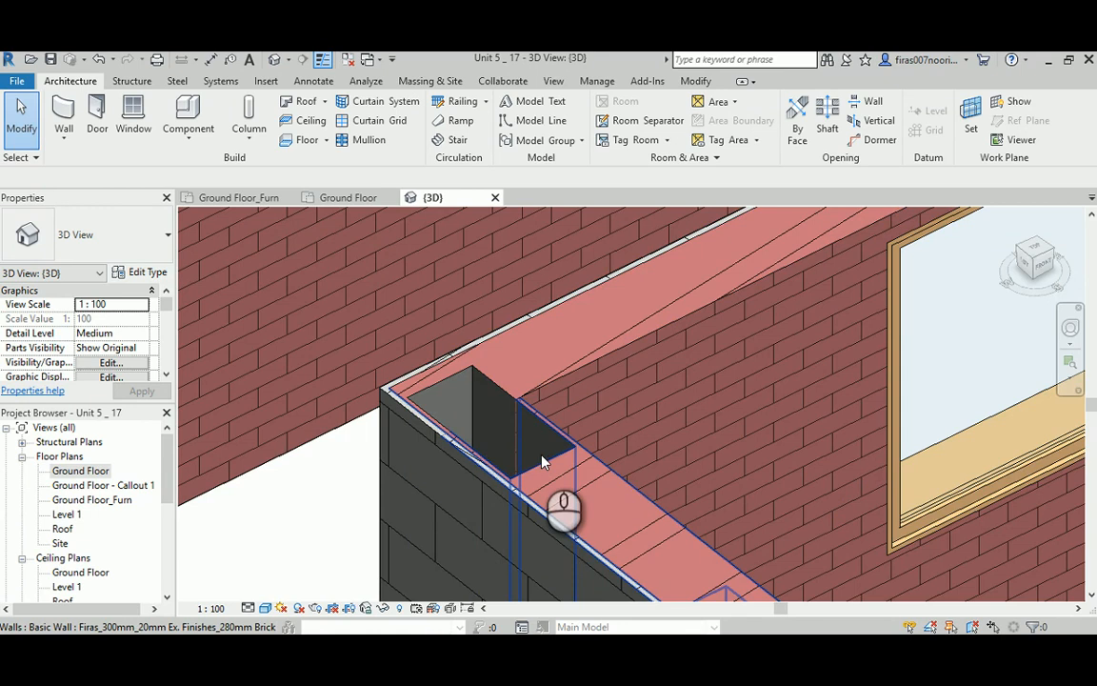
pyautogui.scroll(-3, 531, 429)
pyautogui.moveTo(585, 466); pyautogui.dragTo(507, 414, button='middle')
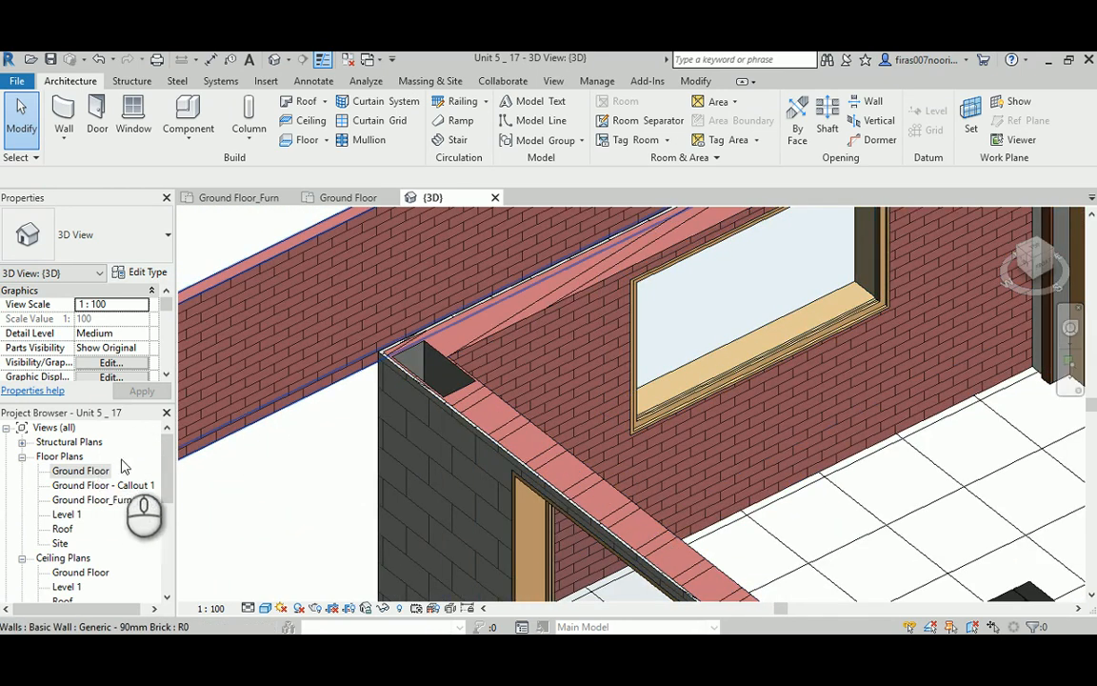
# Turn off the 3D view's section box and reopen the Ground Floor plan
pyautogui.moveTo(167, 312); pyautogui.dragTo(171, 338)
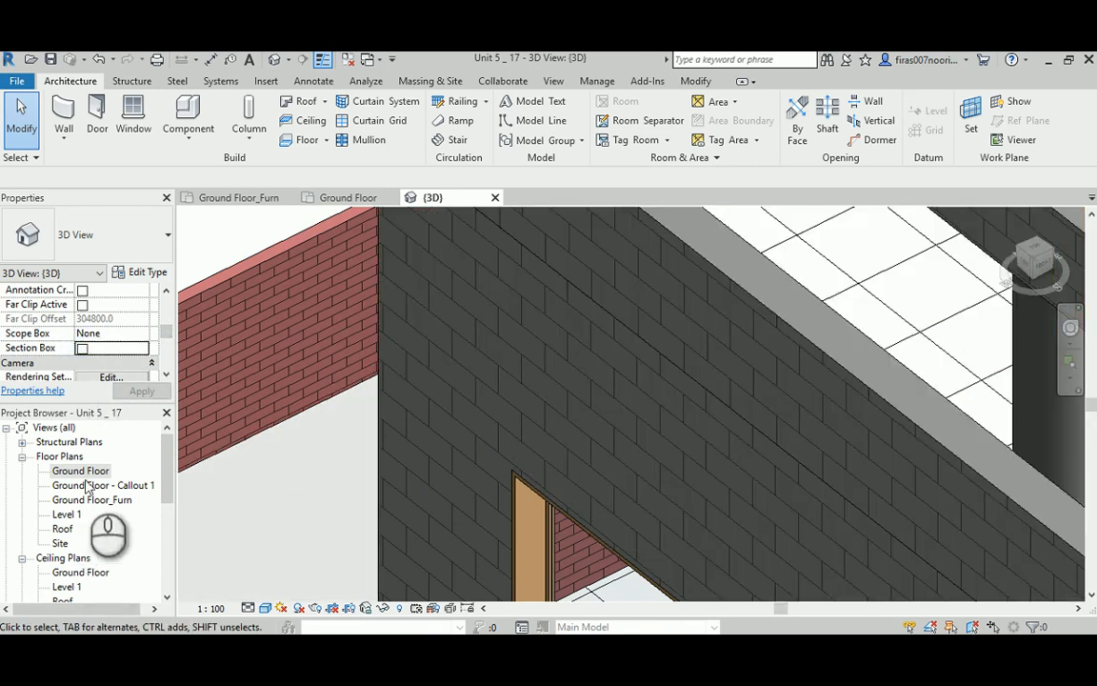
pyautogui.doubleClick(82, 472)
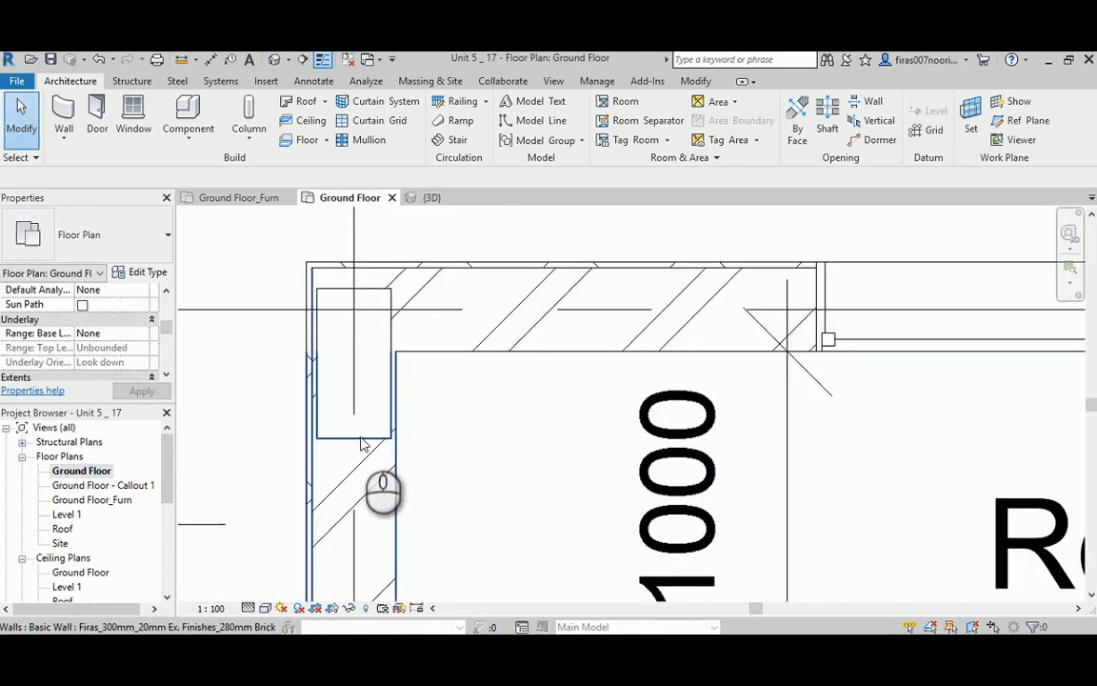
pyautogui.press('Tab')
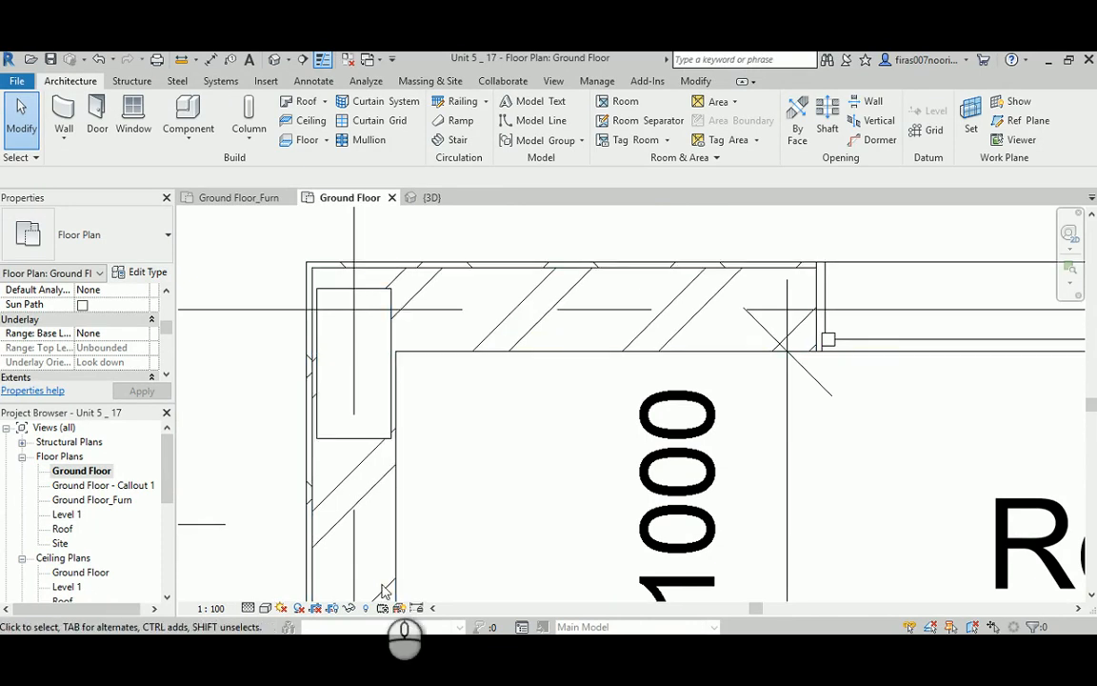
# Reveal hidden elements, unhide the 250 x 500mm column at the wall corner, and leave the reveal mode
pyautogui.click(363, 611)
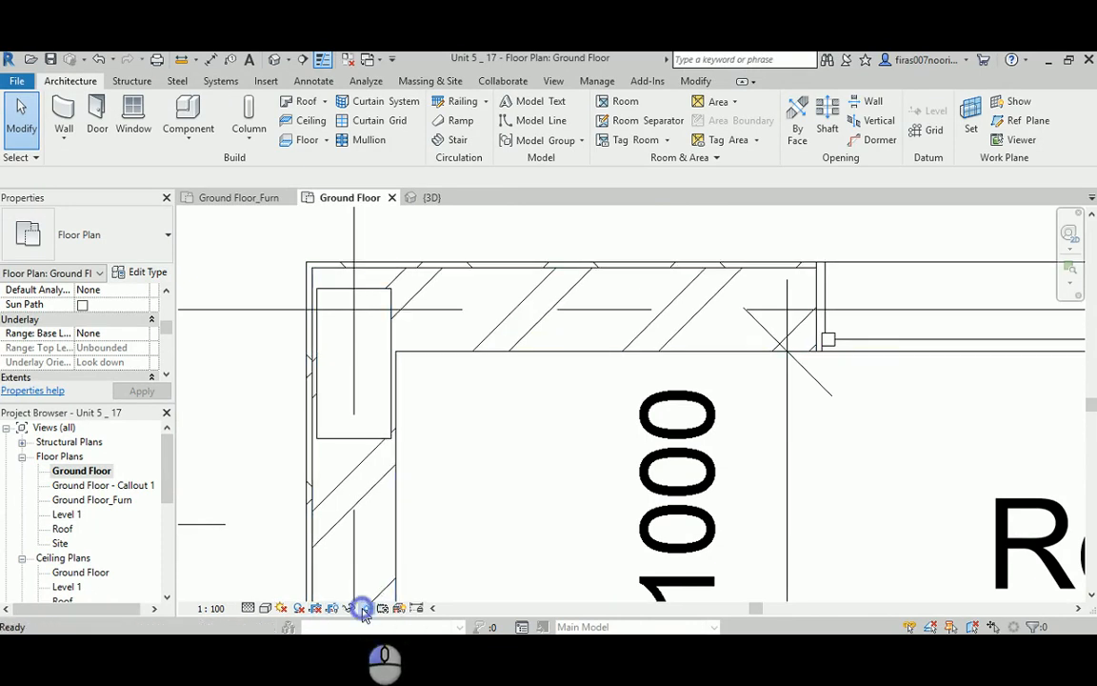
pyautogui.click(329, 370)
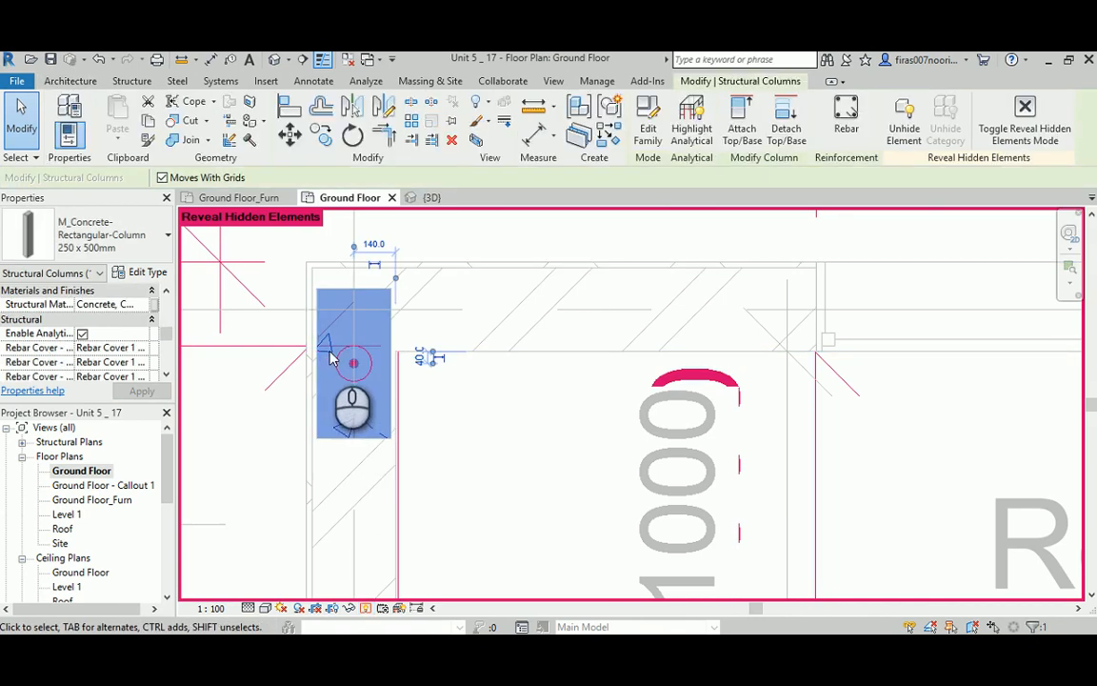
pyautogui.rightClick(329, 358)
pyautogui.moveTo(391, 355)
pyautogui.click(610, 356)
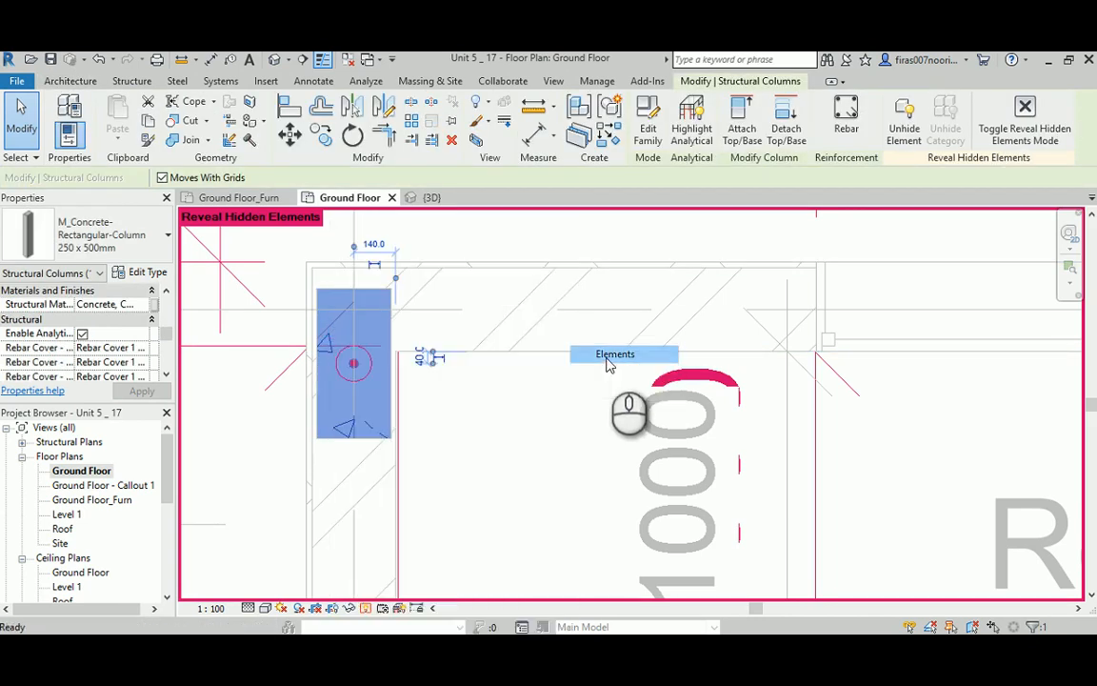
pyautogui.click(365, 608)
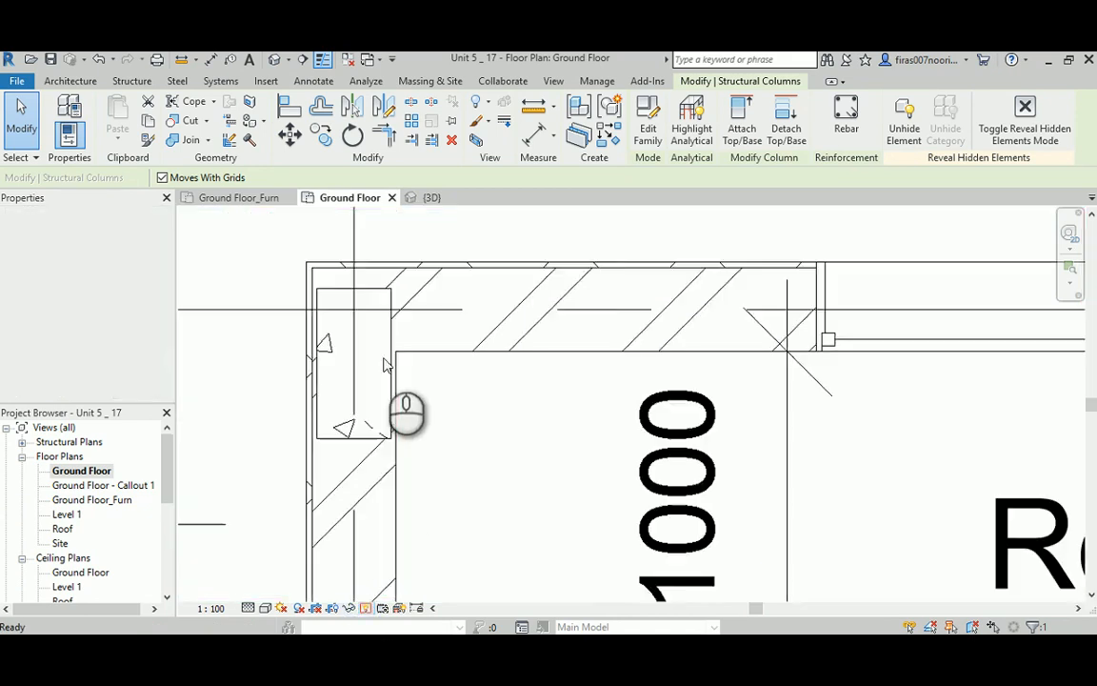
# Align the column's upper edge with the outer face of the upper exterior wall's brick layer
pyautogui.moveTo(382, 362); pyautogui.dragTo(409, 450, button='middle')
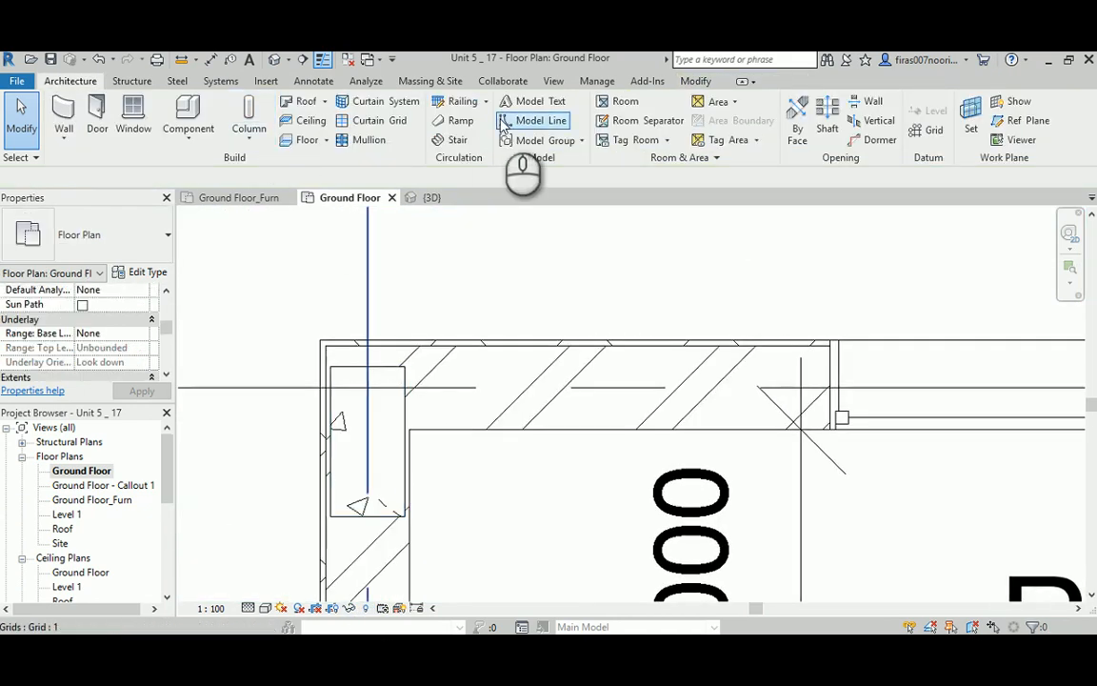
pyautogui.press('a')
pyautogui.press('l')
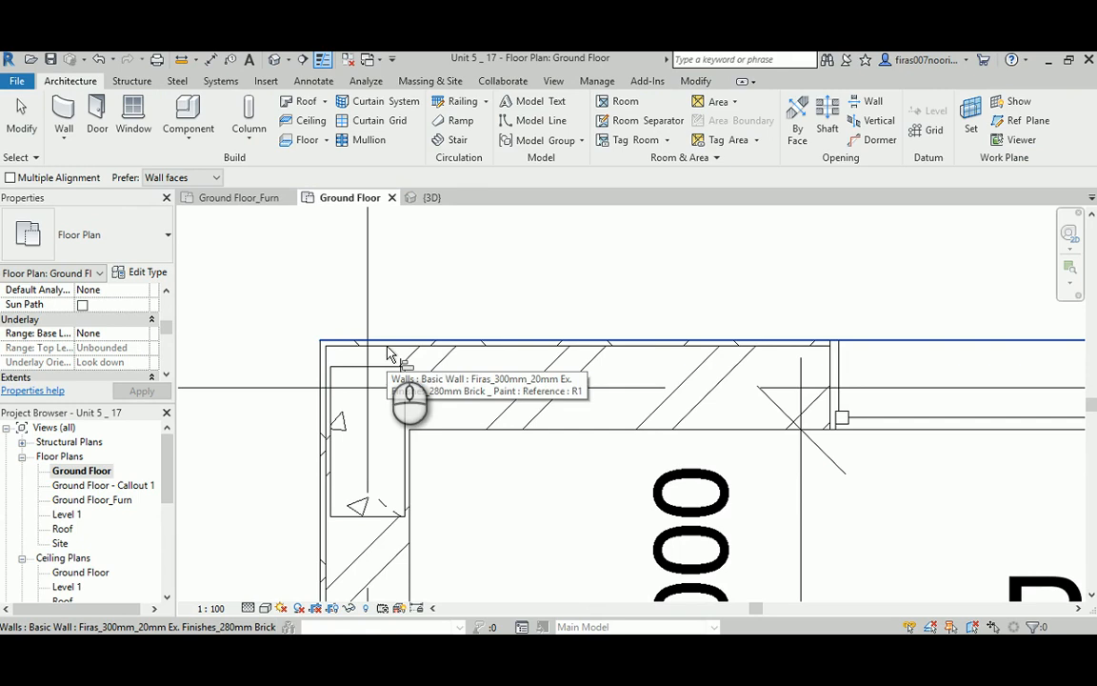
pyautogui.click(388, 354)
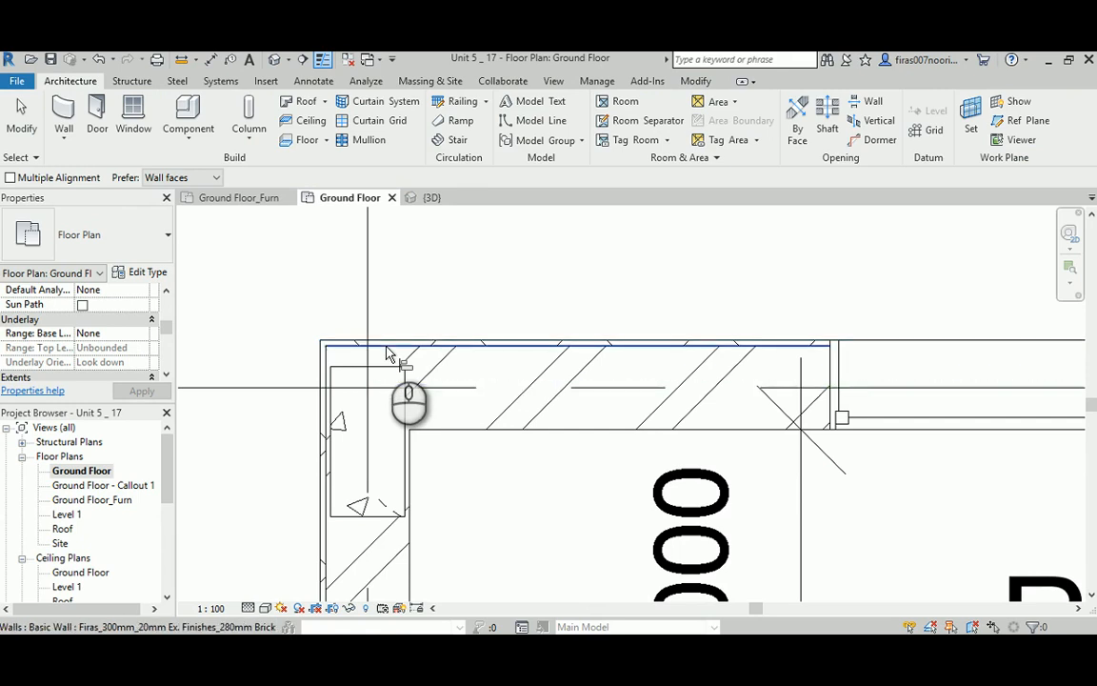
pyautogui.click(387, 348)
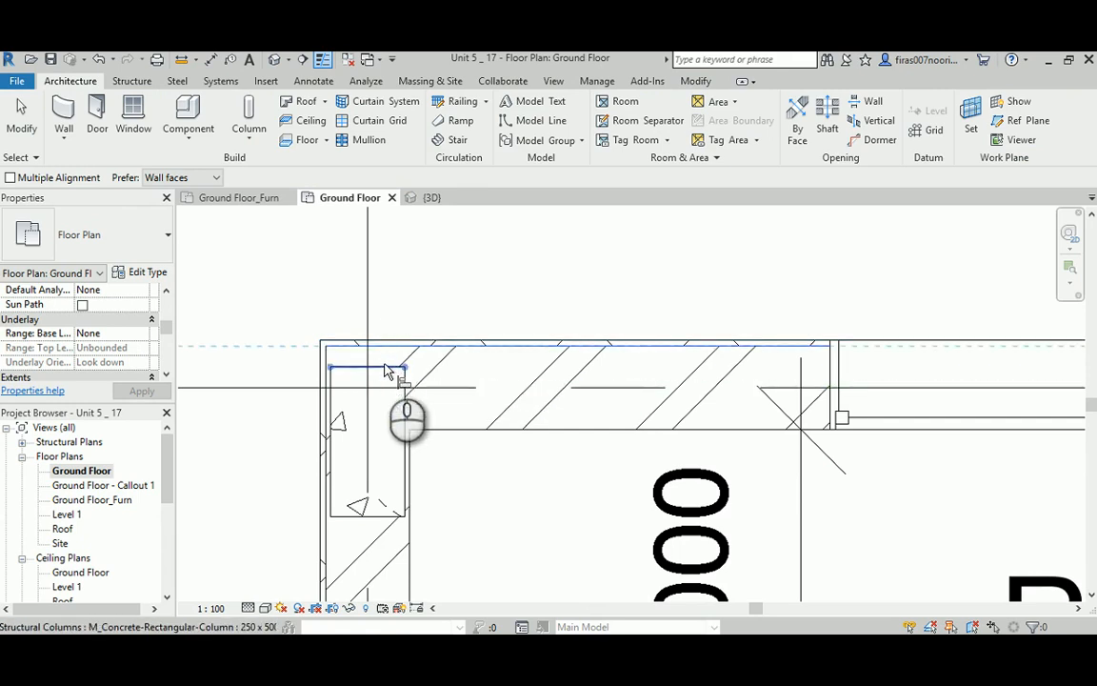
pyautogui.rightClick(470, 497)
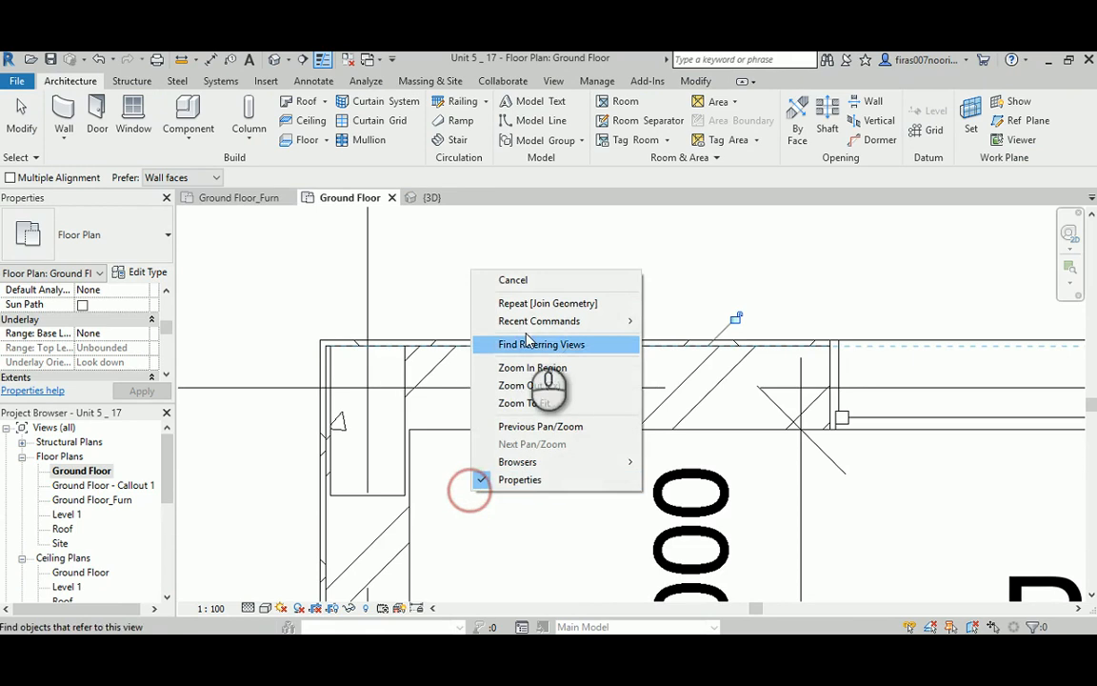
pyautogui.click(527, 278)
pyautogui.rightClick(524, 269)
pyautogui.click(555, 279)
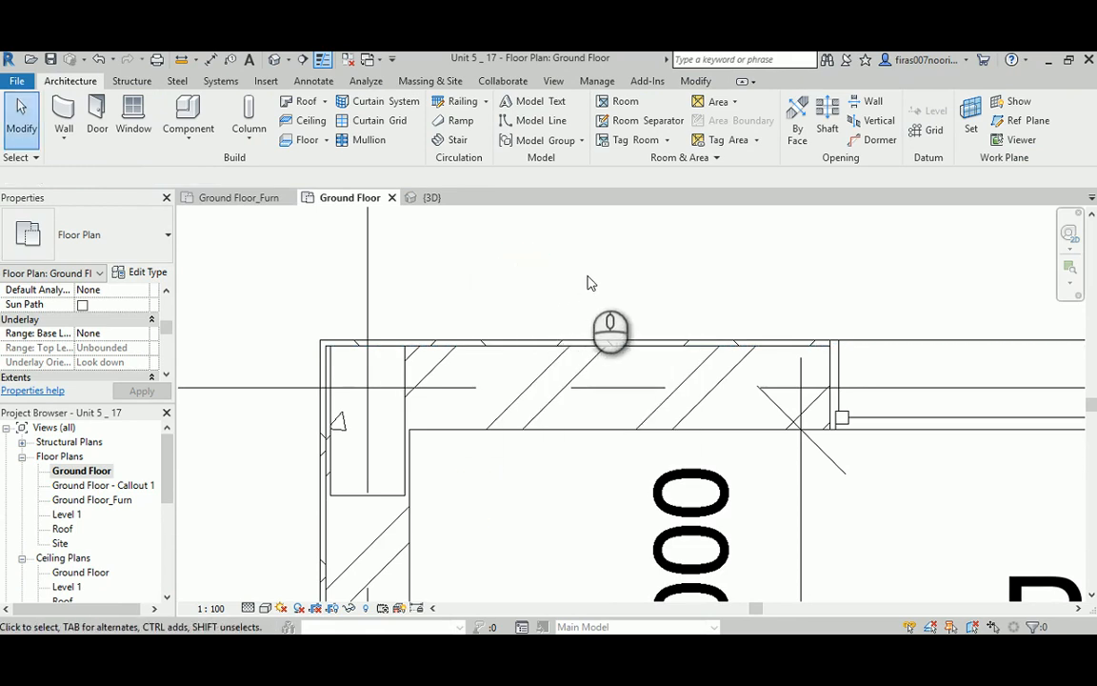
# Copy the 250 x 500mm column vertically along Grid 1 to the lower exterior wall corner, using the Multiple option
pyautogui.moveTo(530, 467); pyautogui.dragTo(509, 416, button='middle')
pyautogui.click(366, 453)
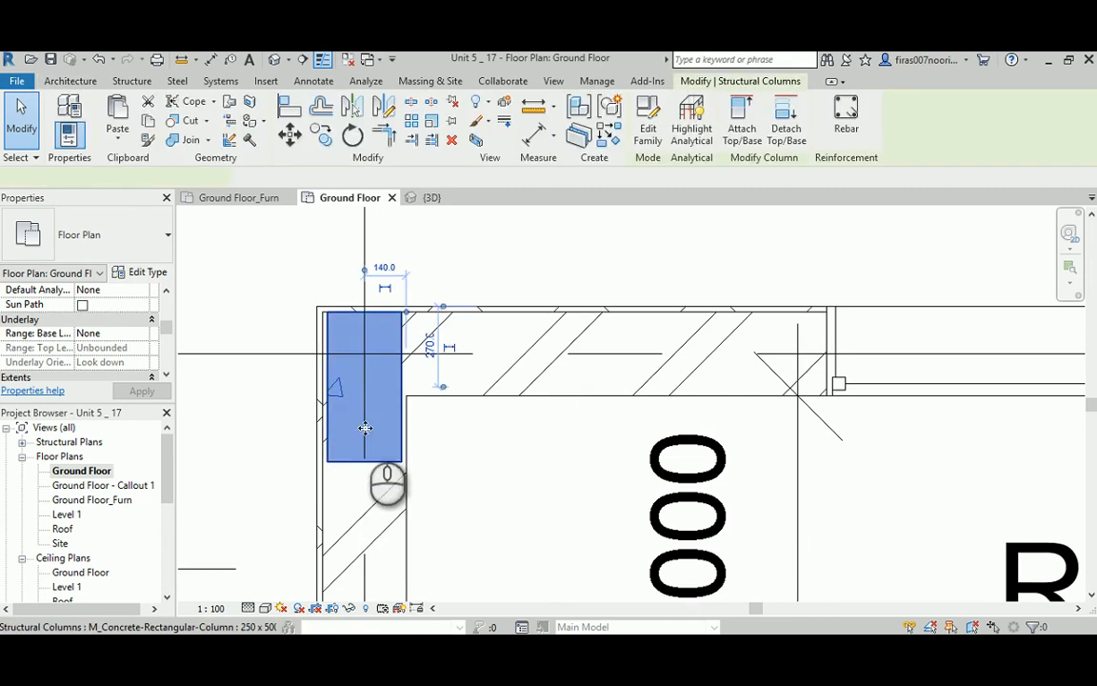
pyautogui.moveTo(402, 458); pyautogui.dragTo(415, 436, button='middle')
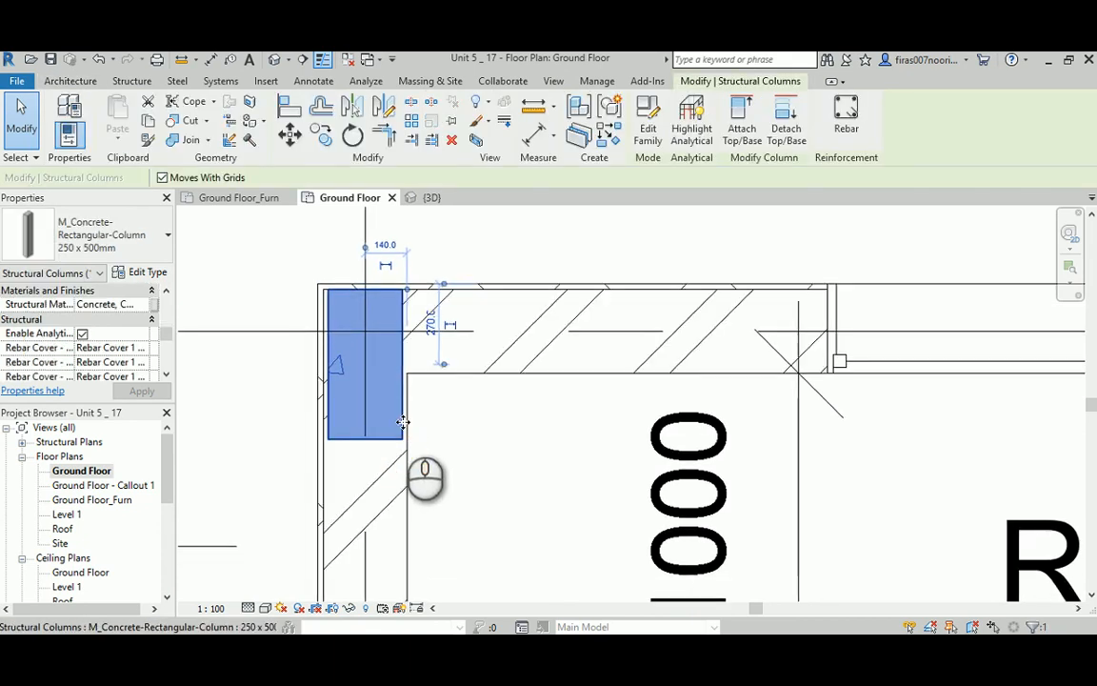
pyautogui.click(322, 136)
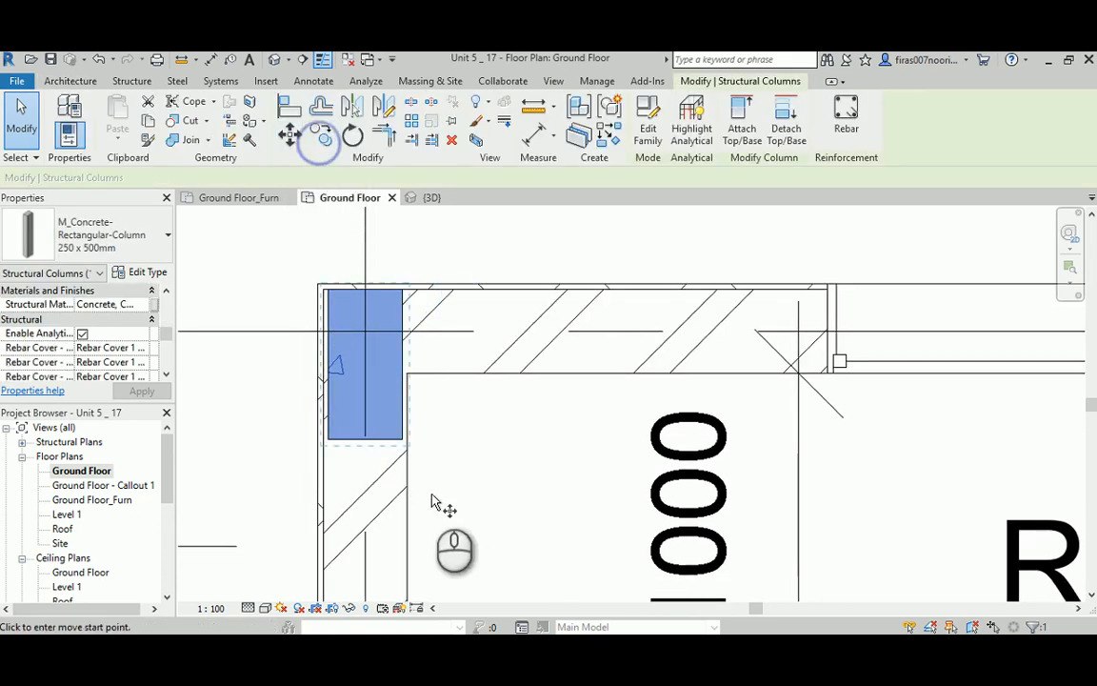
pyautogui.click(364, 444)
pyautogui.scroll(-5, 377, 448)
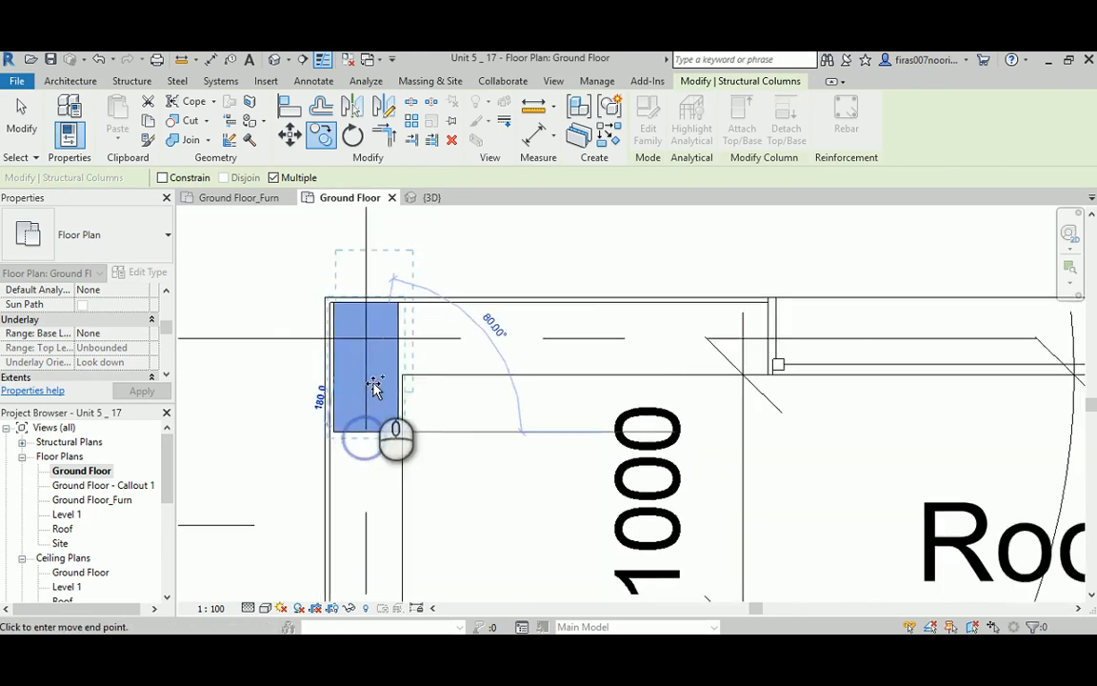
pyautogui.moveTo(375, 484); pyautogui.dragTo(368, 180, button='middle')
pyautogui.moveTo(363, 448); pyautogui.dragTo(372, 200, button='middle')
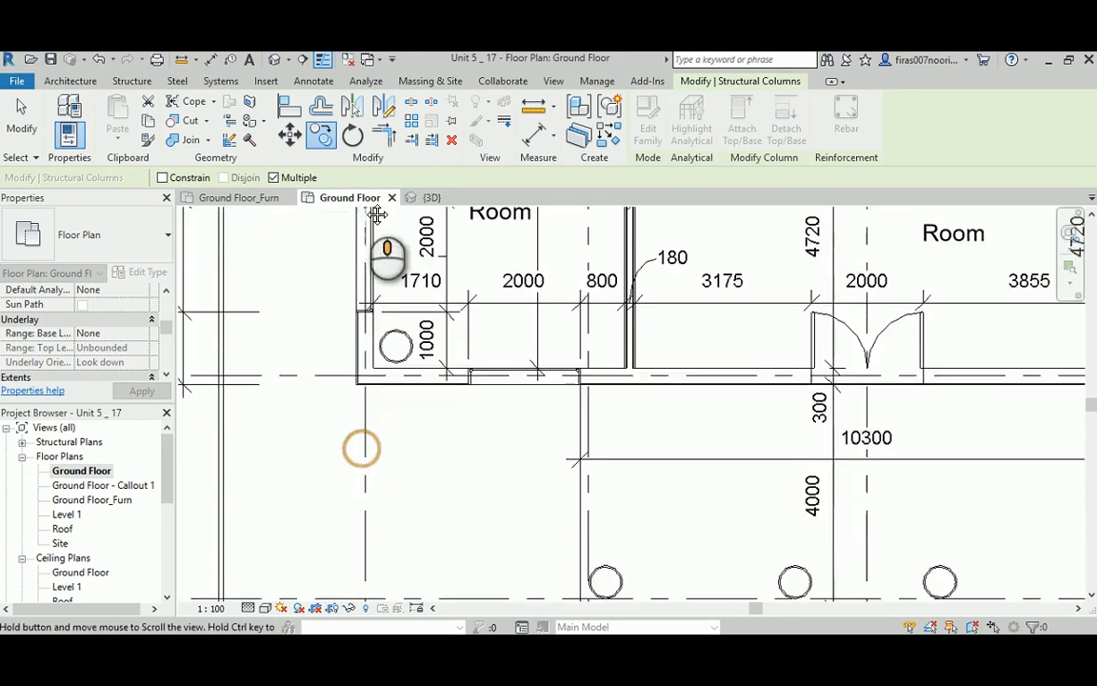
pyautogui.scroll(5, 370, 349)
pyautogui.scroll(2, 369, 392)
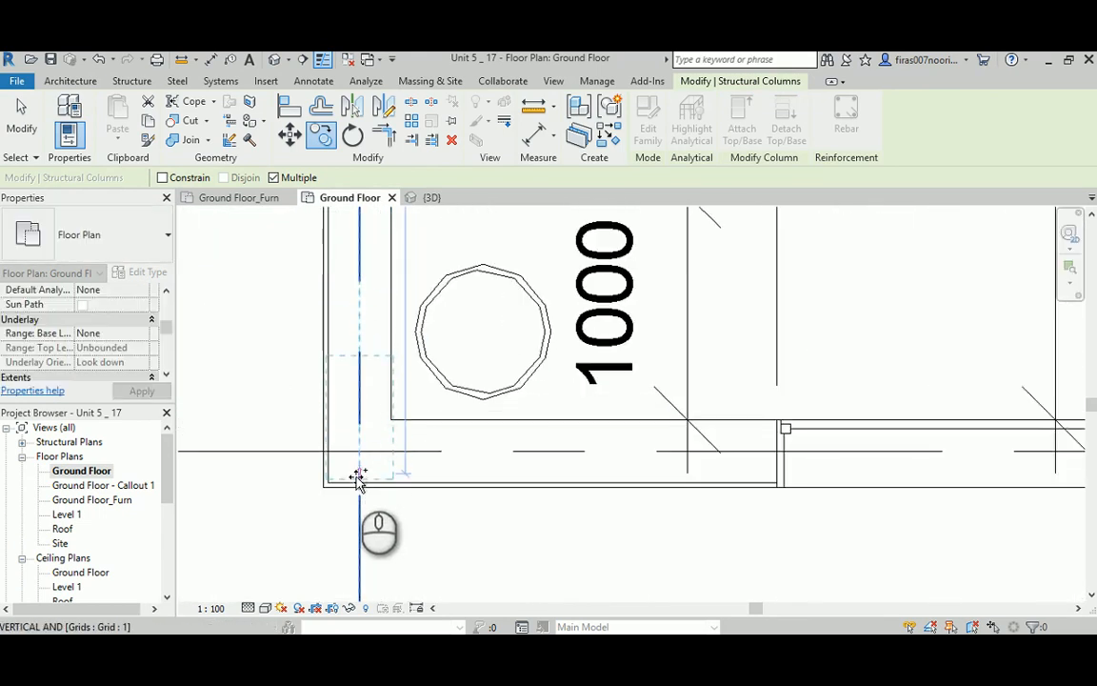
pyautogui.click(357, 480)
pyautogui.moveTo(266, 234); pyautogui.dragTo(285, 344, button='middle')
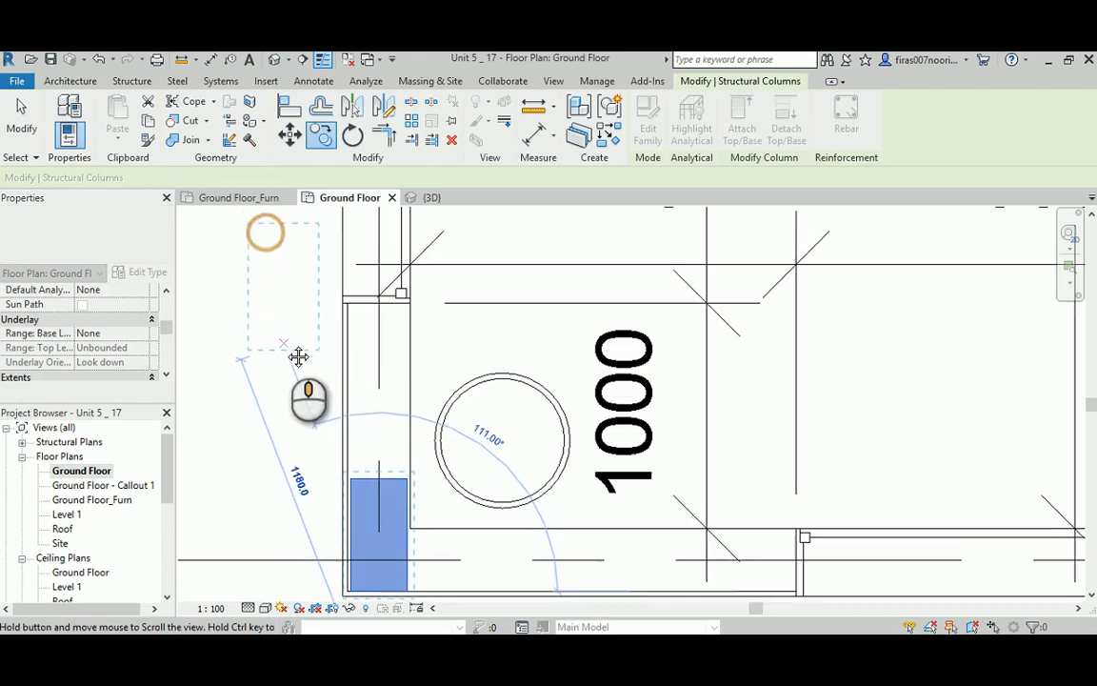
pyautogui.rightClick(284, 331)
pyautogui.click(294, 337)
pyautogui.rightClick(277, 306)
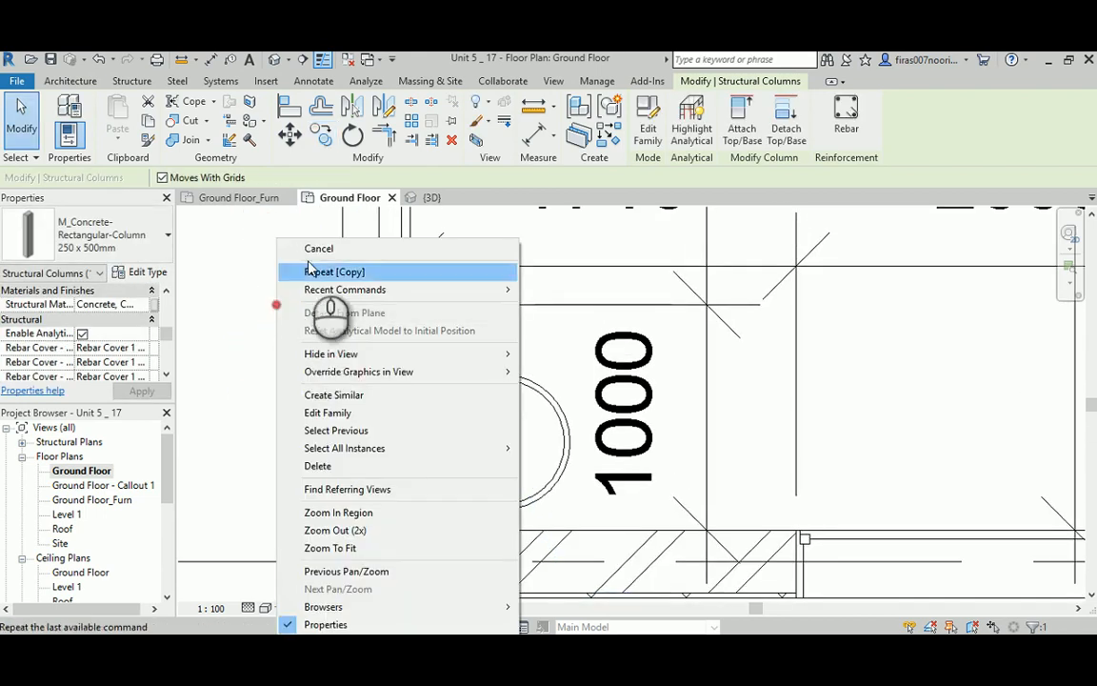
pyautogui.click(288, 247)
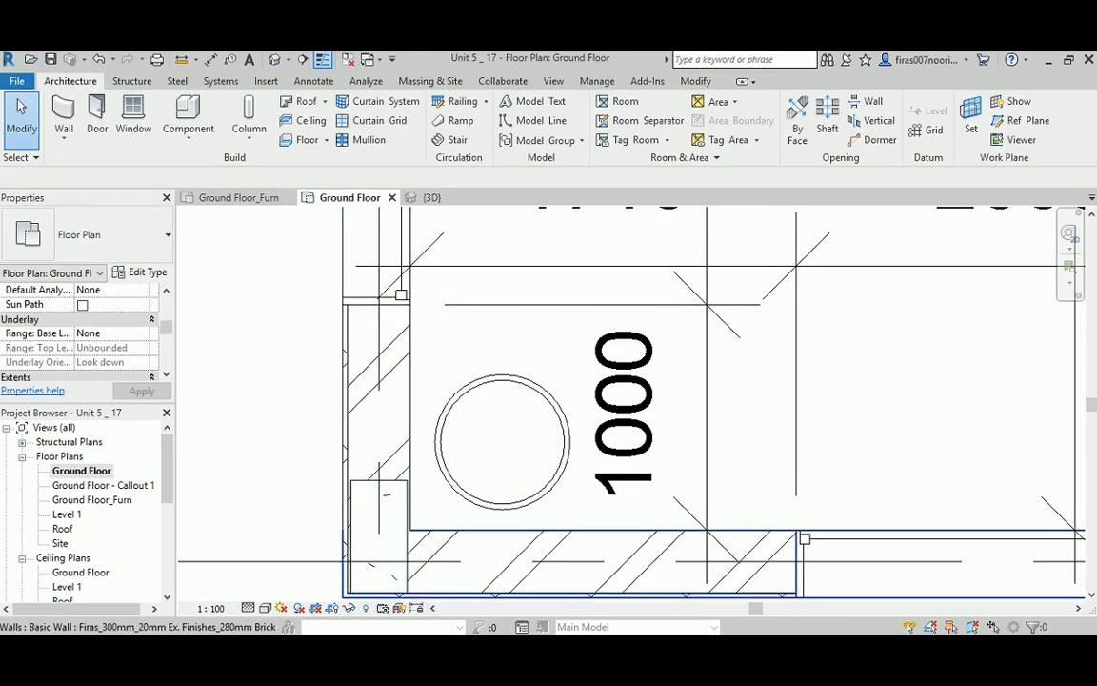
# Copy the 250 x 500mm column from the lower wall corner up along Grid 1 to the middle horizontal grid line
pyautogui.click(389, 481)
pyautogui.moveTo(269, 409); pyautogui.dragTo(264, 449, button='middle')
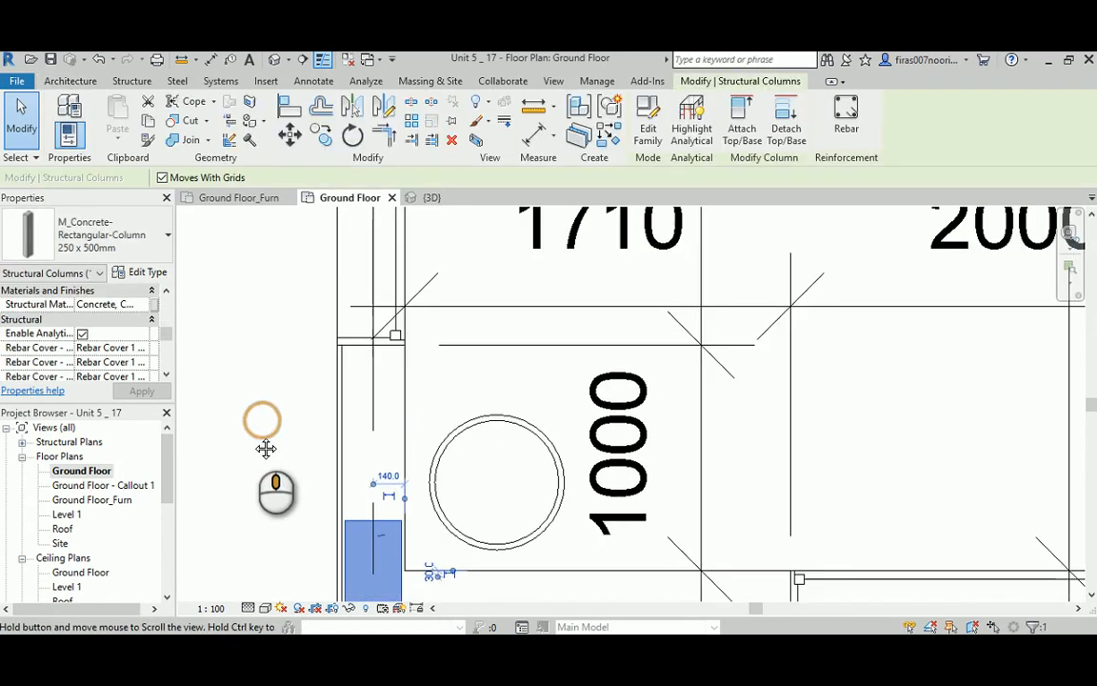
pyautogui.scroll(-1, 265, 449)
pyautogui.scroll(-1, 273, 453)
pyautogui.click(321, 135)
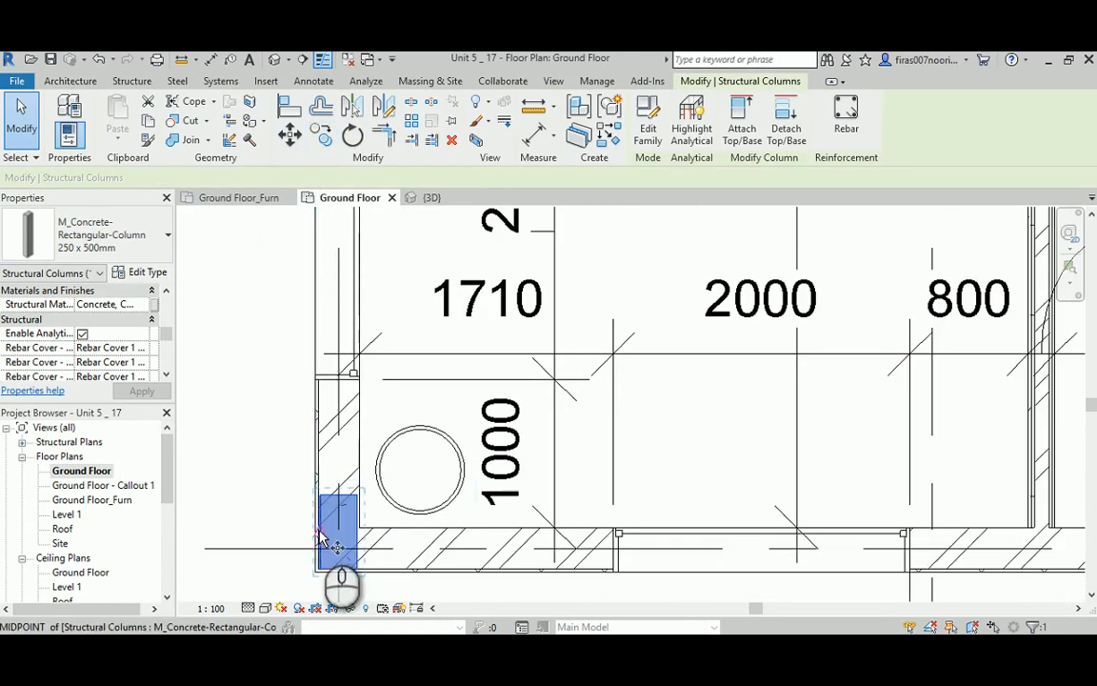
pyautogui.scroll(4, 333, 557)
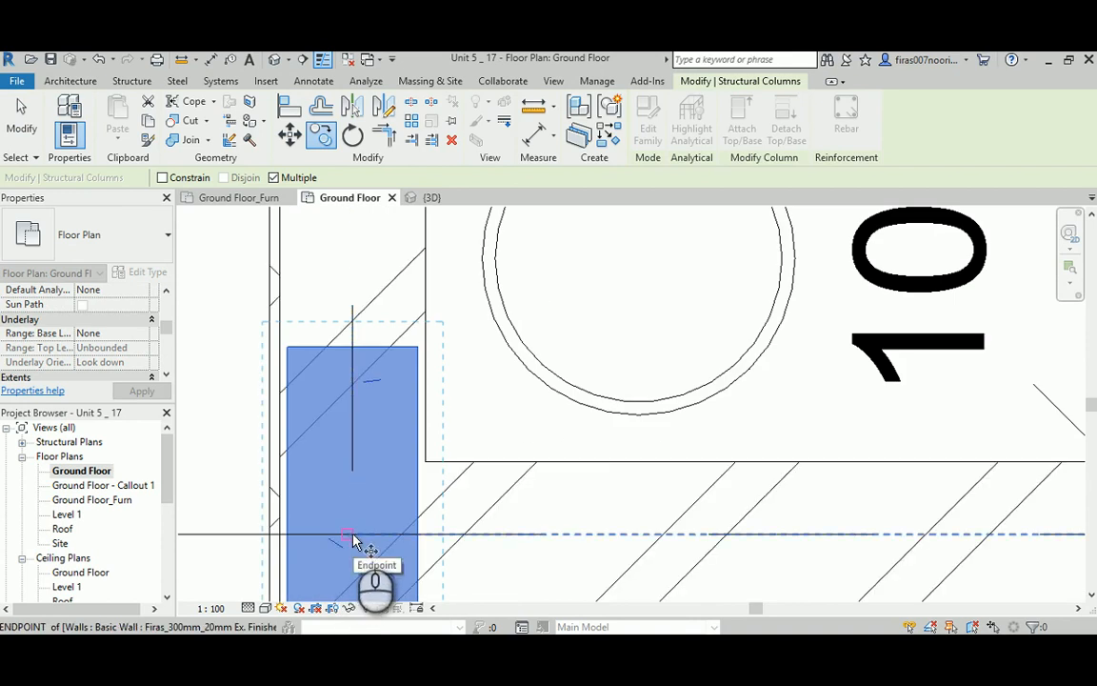
pyautogui.click(352, 537)
pyautogui.scroll(-5, 352, 537)
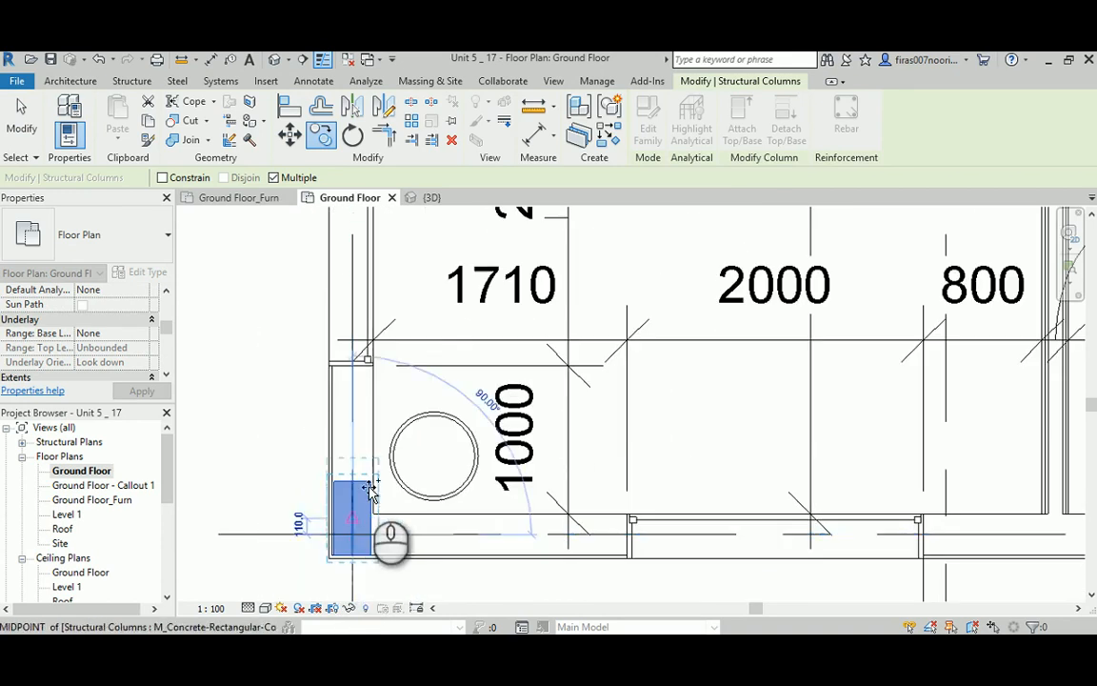
pyautogui.moveTo(383, 386); pyautogui.dragTo(326, 544, button='middle')
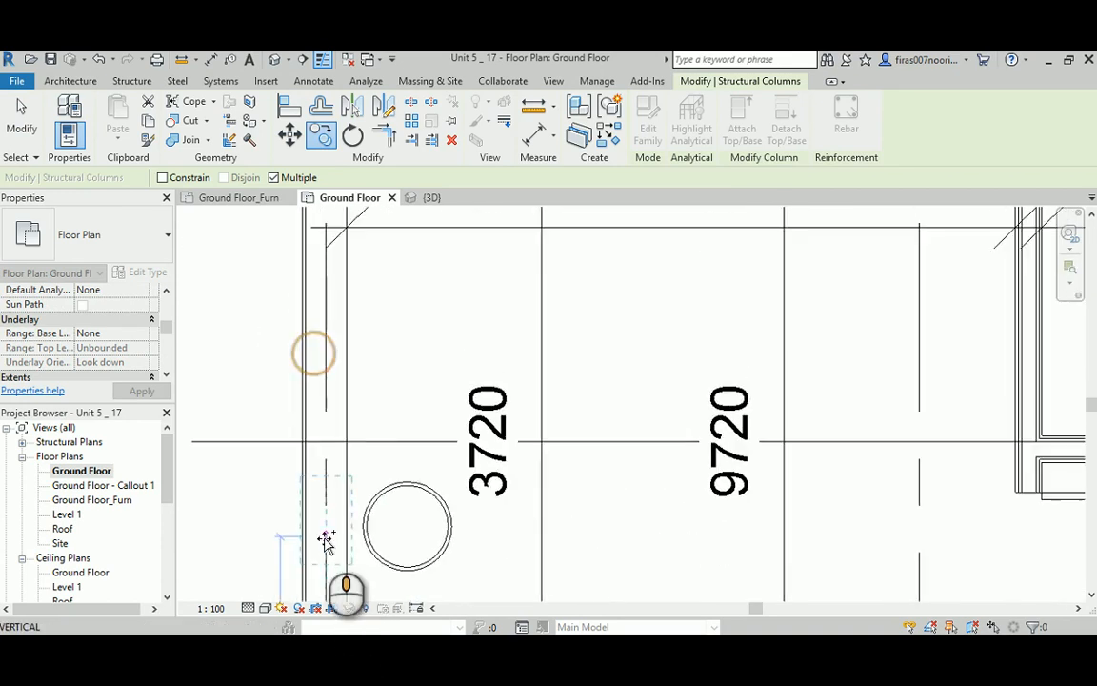
pyautogui.scroll(-3, 338, 486)
pyautogui.scroll(-4, 338, 485)
pyautogui.scroll(6, 338, 488)
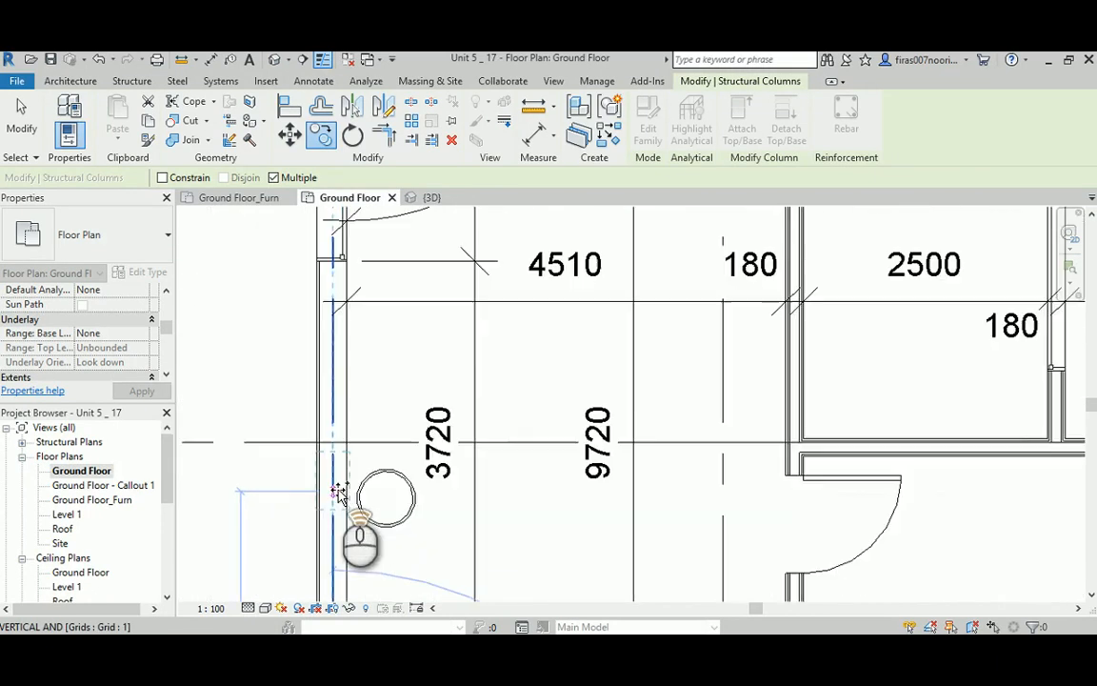
pyautogui.click(329, 410)
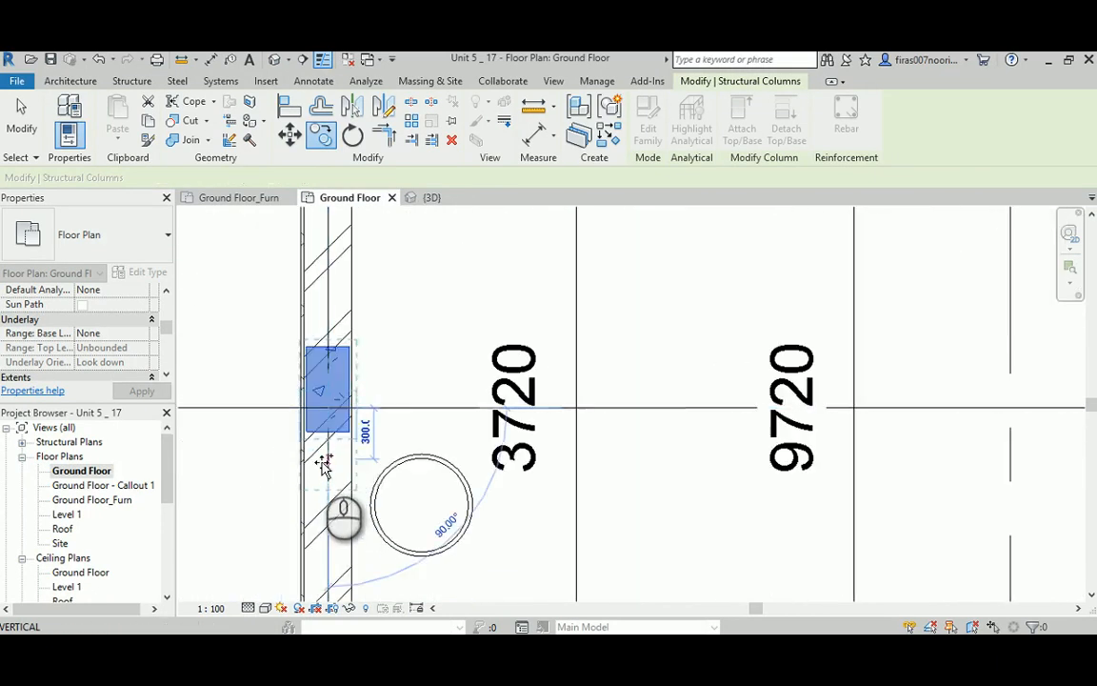
pyautogui.scroll(1, 326, 454)
pyautogui.press('Escape')
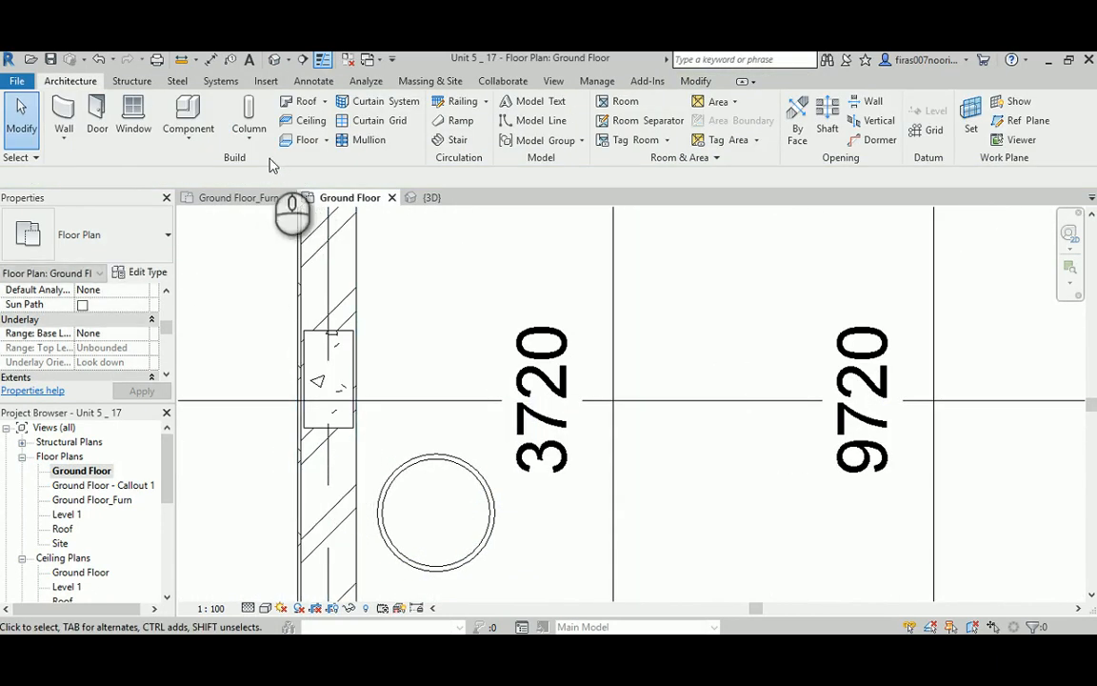
# Move the copied column vertically so the midpoint of its side sits on the middle horizontal grid line
pyautogui.click(315, 343)
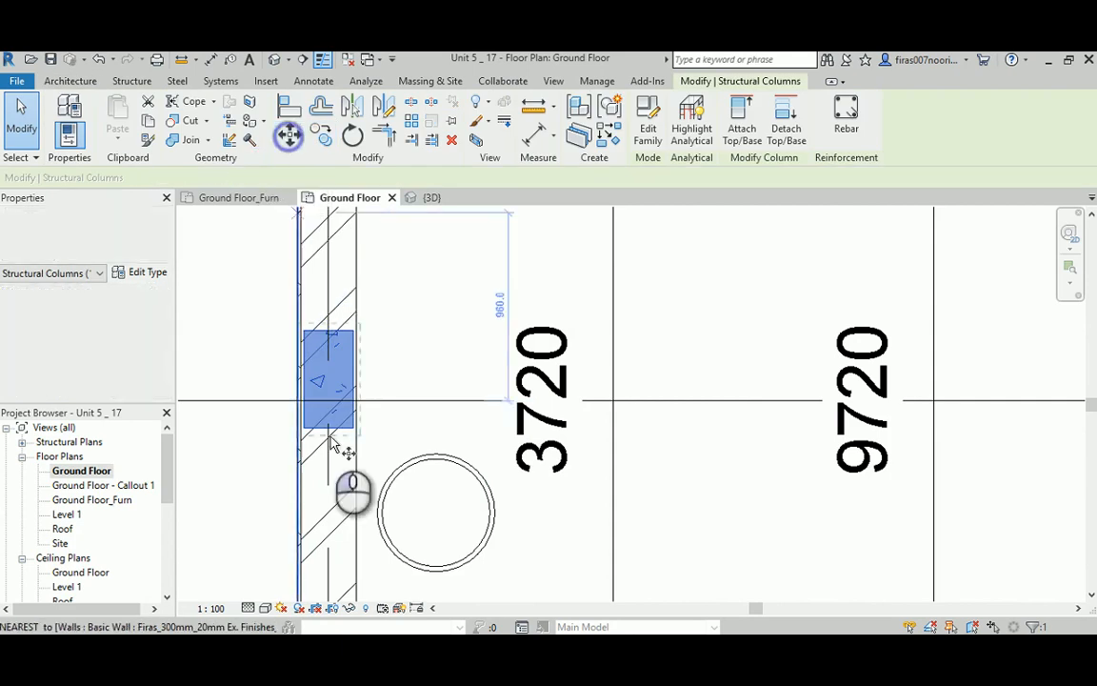
pyautogui.scroll(1, 305, 414)
pyautogui.scroll(2, 303, 414)
pyautogui.press('m')
pyautogui.press('v')
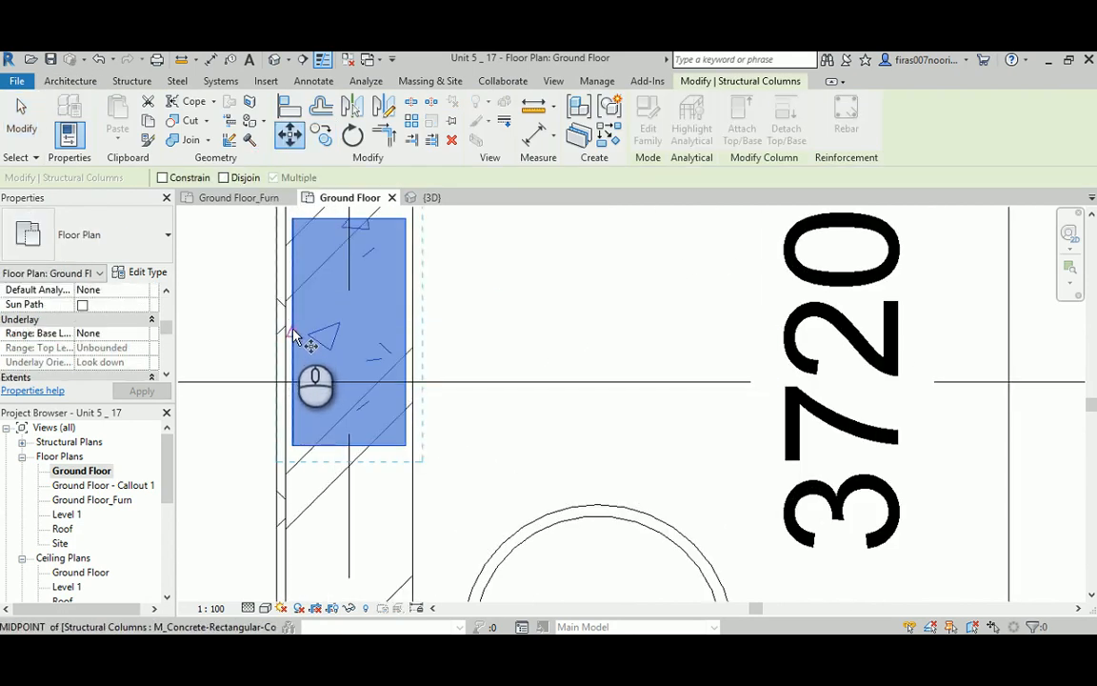
pyautogui.click(291, 329)
pyautogui.click(296, 381)
pyautogui.scroll(-3, 450, 422)
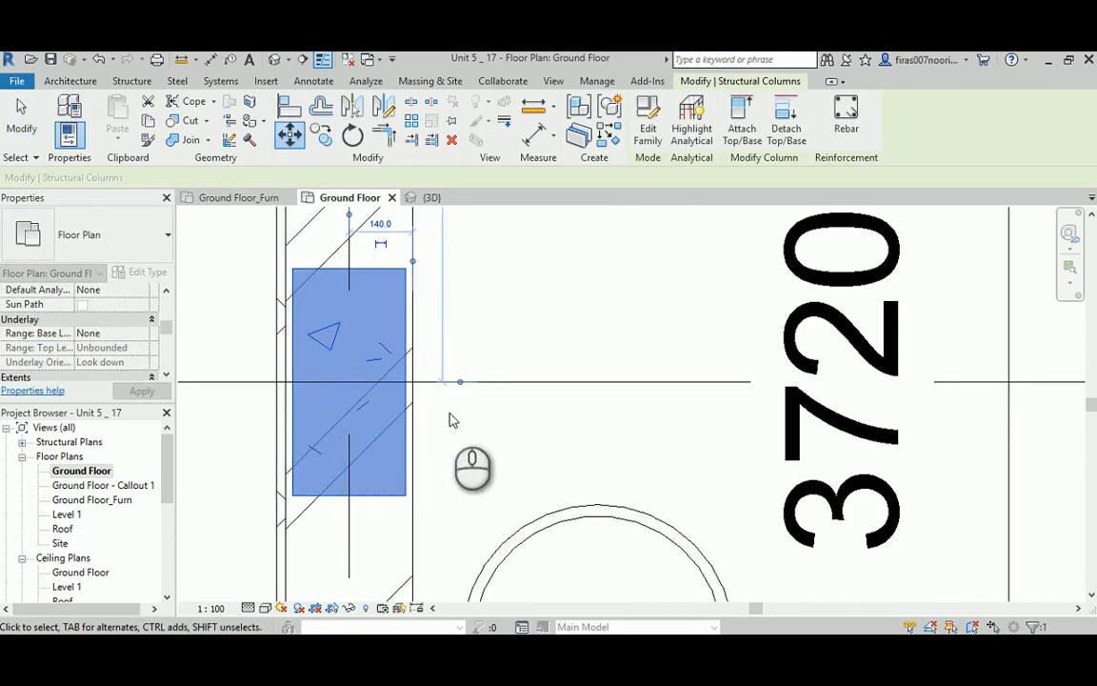
pyautogui.scroll(-3, 451, 417)
pyautogui.click(327, 344)
pyautogui.scroll(-3, 367, 387)
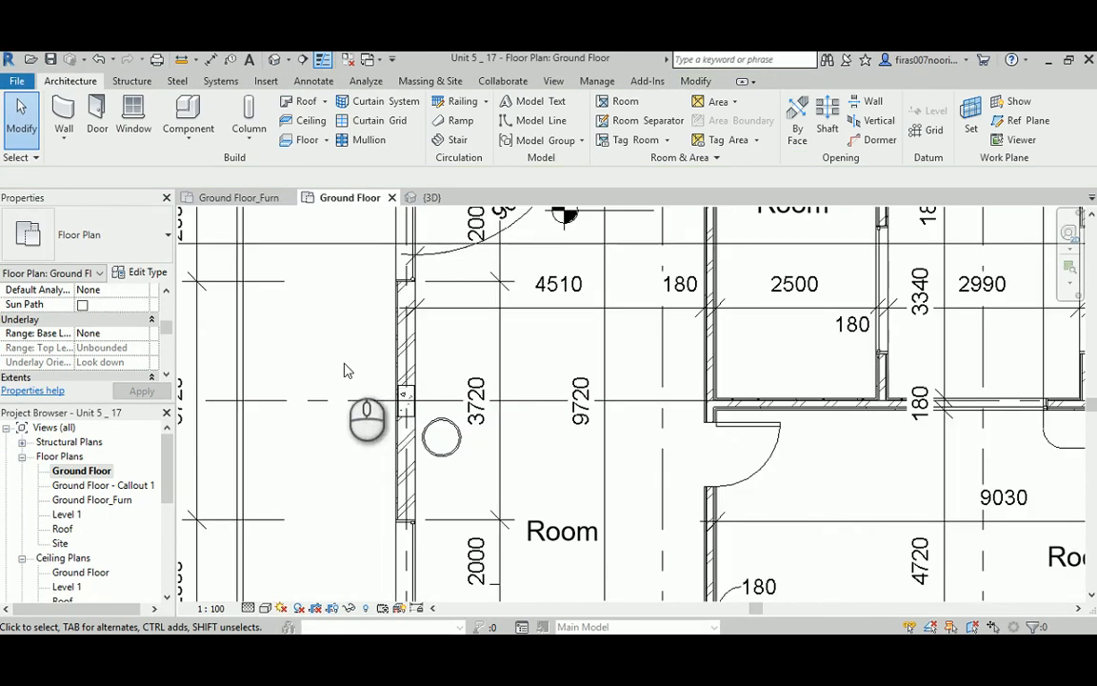
# Join the exterior wall along Grid 1 with the 250 x 500mm column at the middle grid line
pyautogui.moveTo(340, 358); pyautogui.dragTo(351, 377, button='middle')
pyautogui.scroll(3, 350, 382)
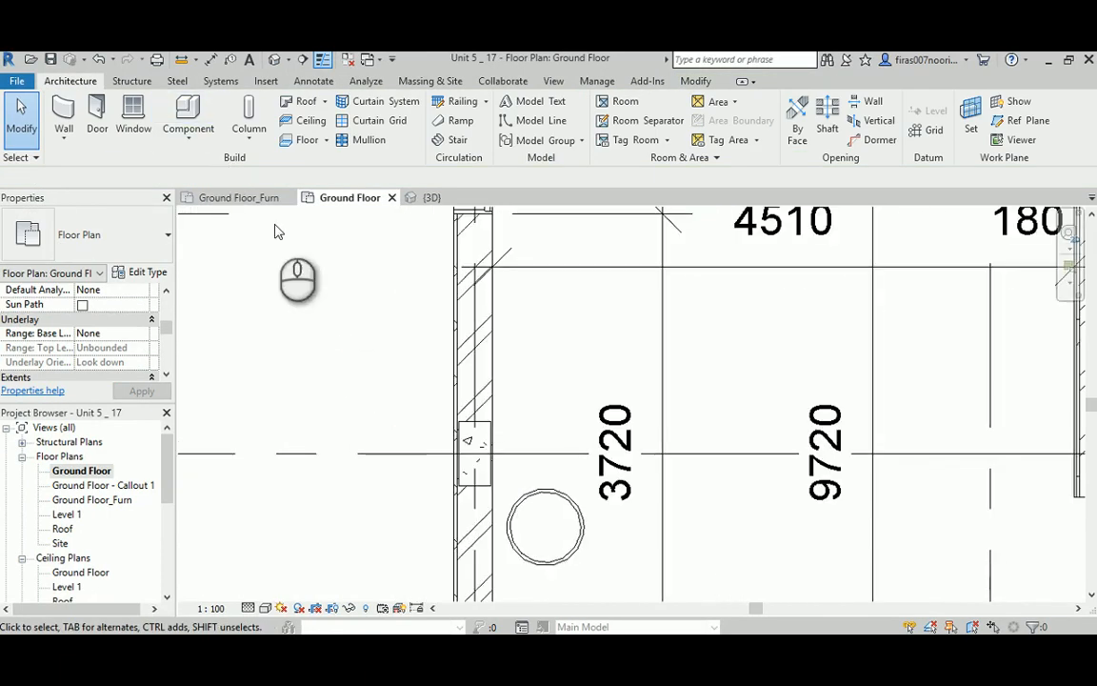
pyautogui.click(477, 367)
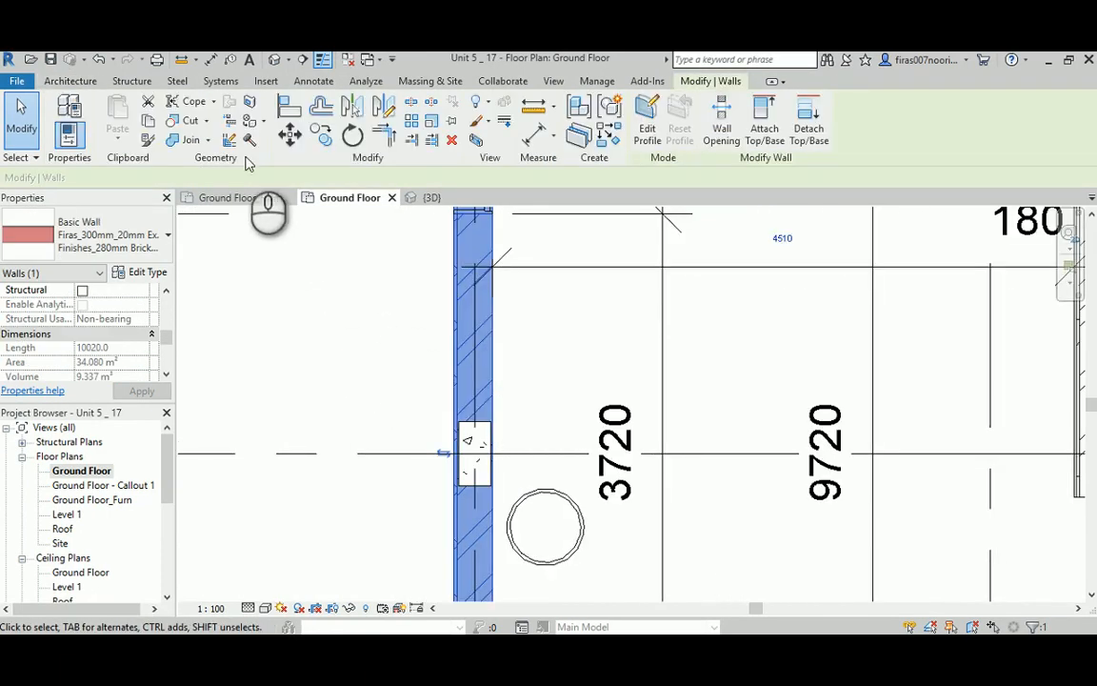
pyautogui.click(184, 142)
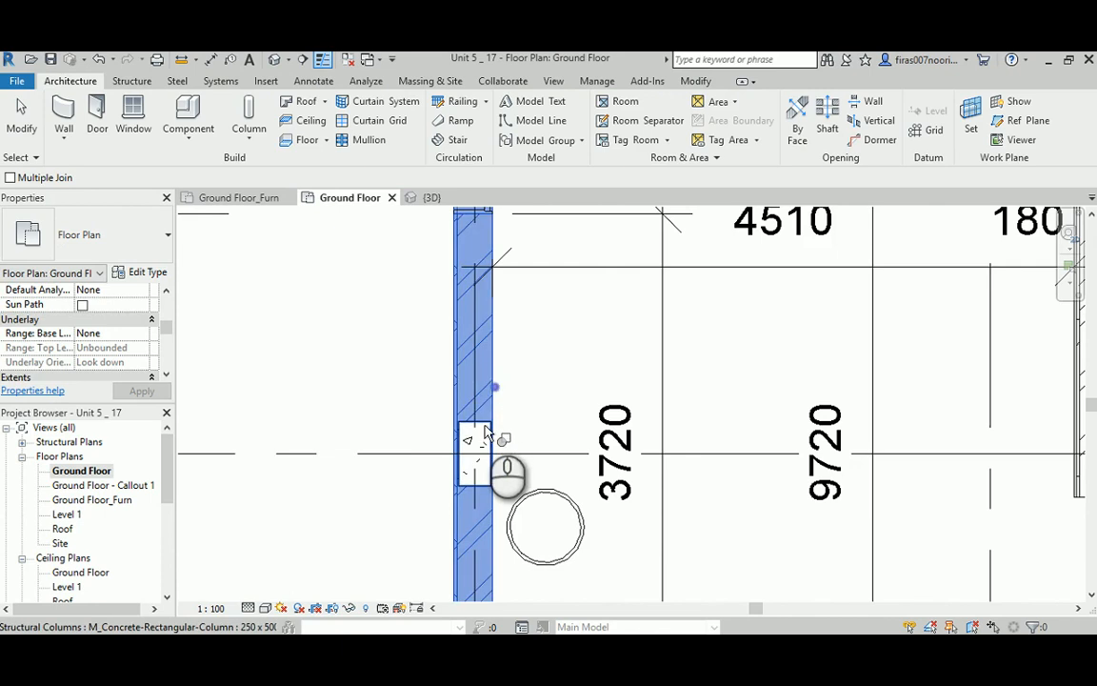
pyautogui.click(504, 390)
# Join the 250 x 500mm column at the lower end of Grid 1 with the adjoining exterior wall
pyautogui.scroll(-3, 519, 471)
pyautogui.moveTo(520, 480); pyautogui.dragTo(464, 225, button='middle')
pyautogui.scroll(4, 443, 439)
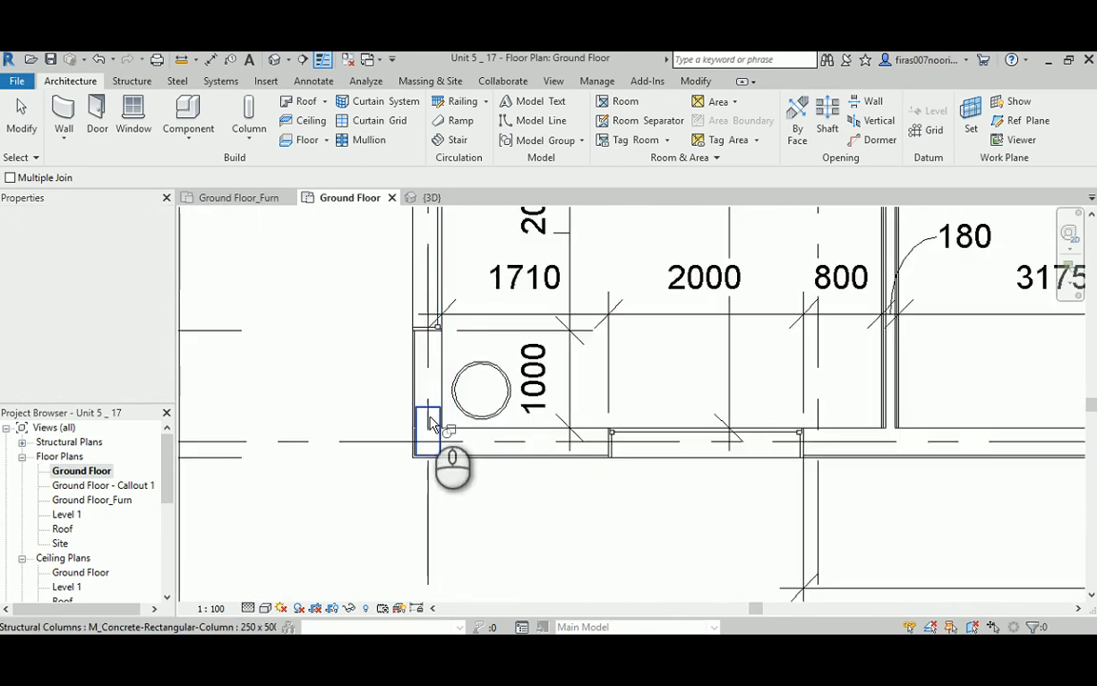
pyautogui.click(446, 367)
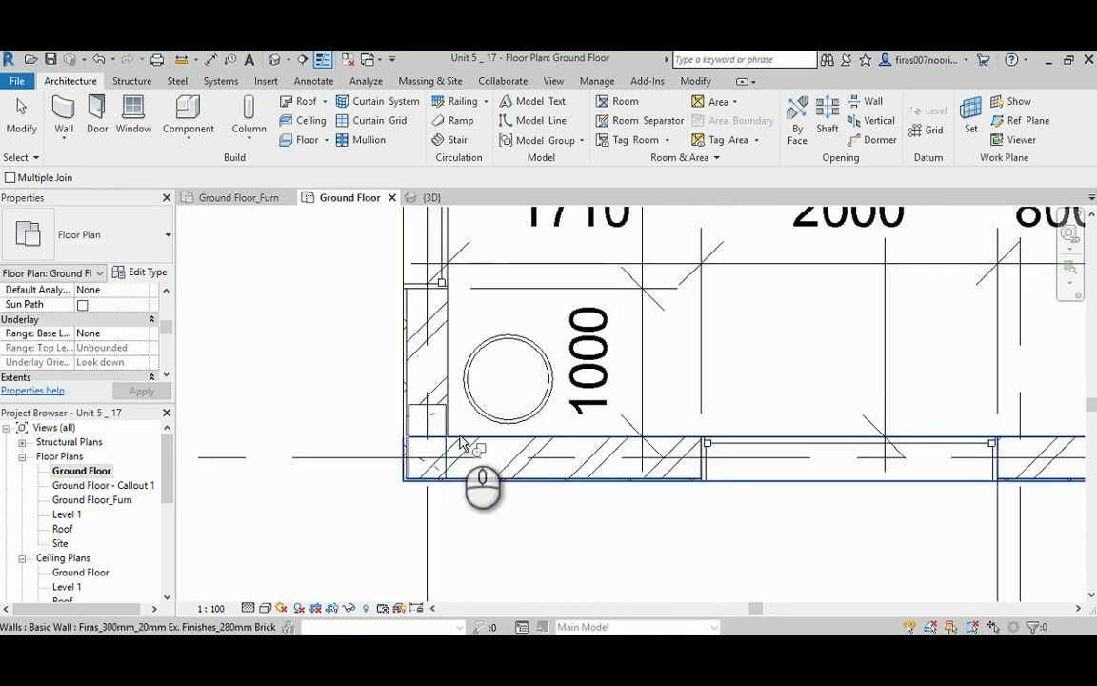
pyautogui.click(455, 449)
pyautogui.scroll(-5, 419, 417)
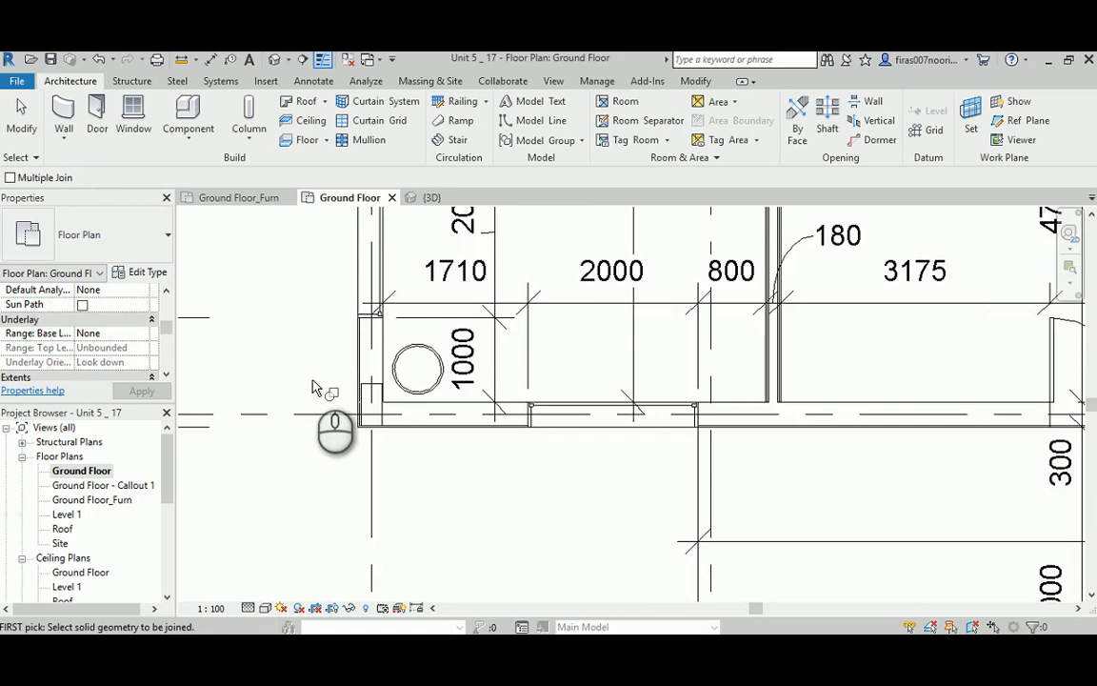
pyautogui.moveTo(348, 408); pyautogui.dragTo(349, 416, button='middle')
pyautogui.press('Escape')
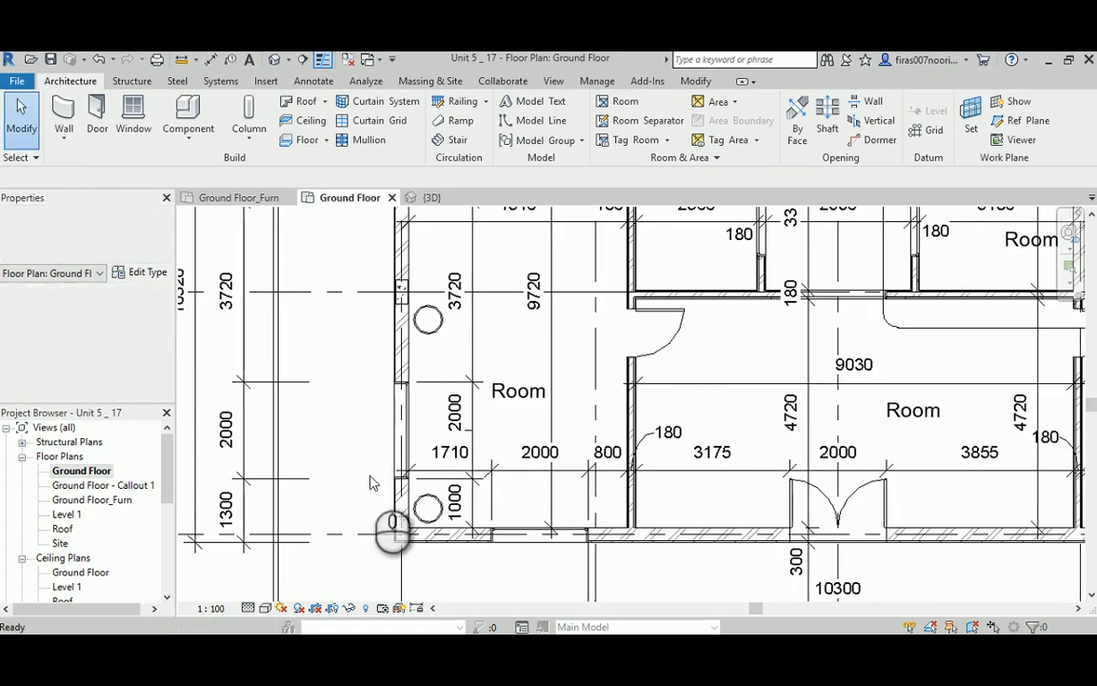
# Copy the three 250 x 500mm columns on Grid 1 horizontally to Grids 2, 3, 4 and 5, using the Multiple option
pyautogui.click(401, 524)
pyautogui.keyDown('ctrl'); pyautogui.click(401, 289); pyautogui.keyUp('ctrl')
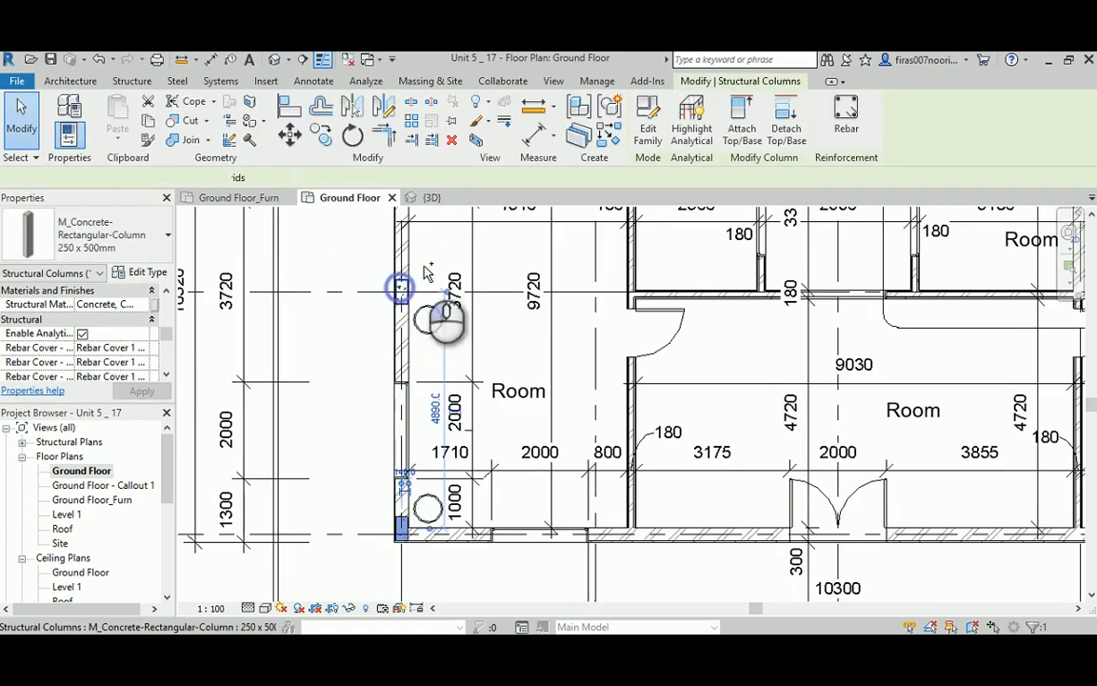
pyautogui.moveTo(434, 257); pyautogui.dragTo(435, 496, button='middle')
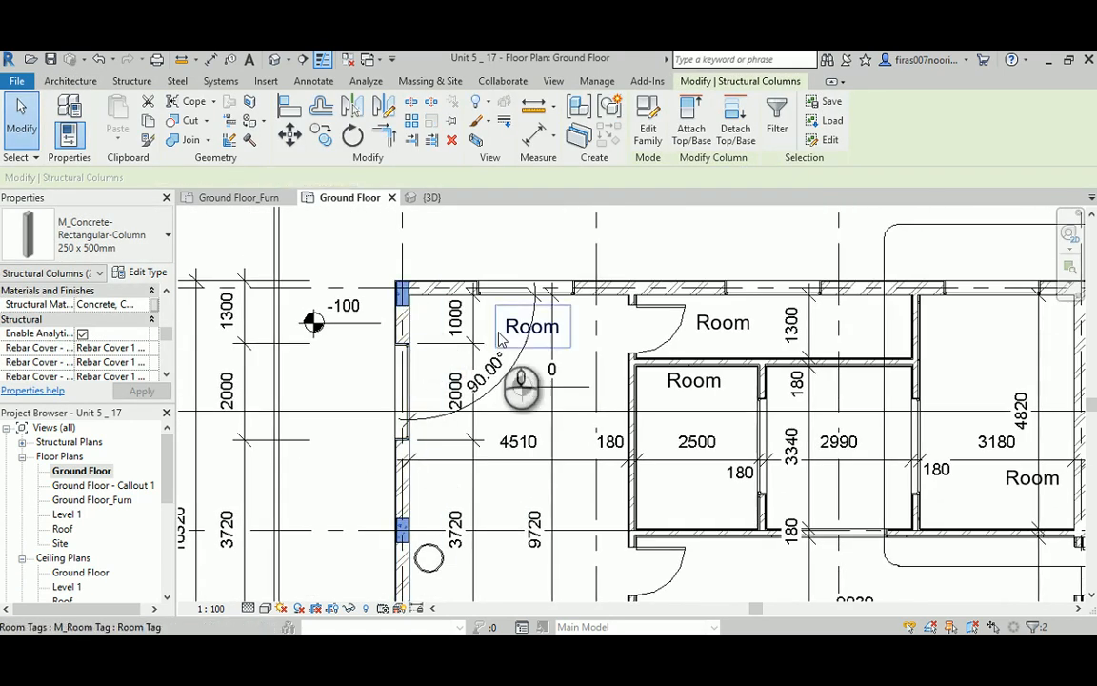
pyautogui.moveTo(501, 338); pyautogui.dragTo(461, 353, button='middle')
pyautogui.scroll(-3, 443, 332)
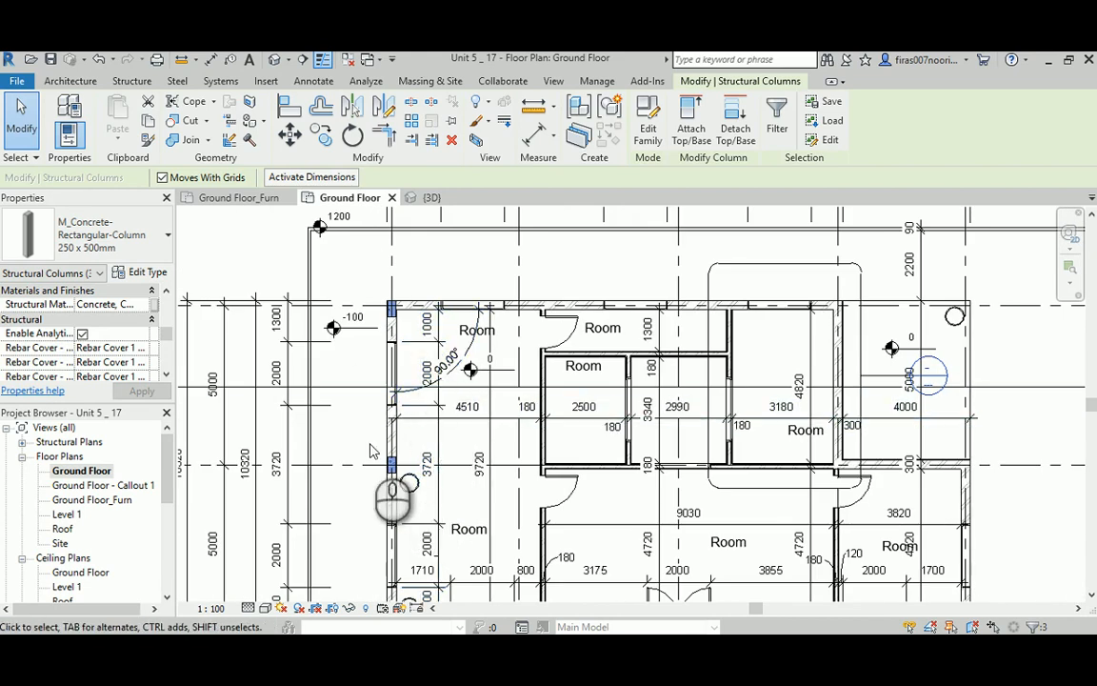
pyautogui.click(323, 140)
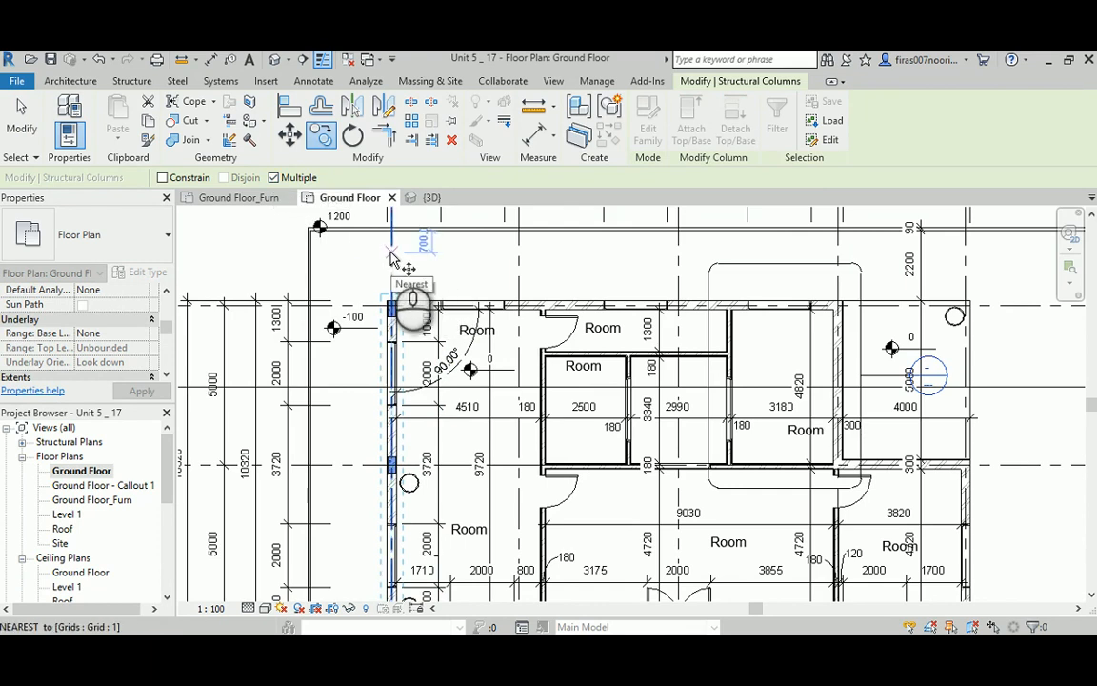
pyautogui.click(391, 254)
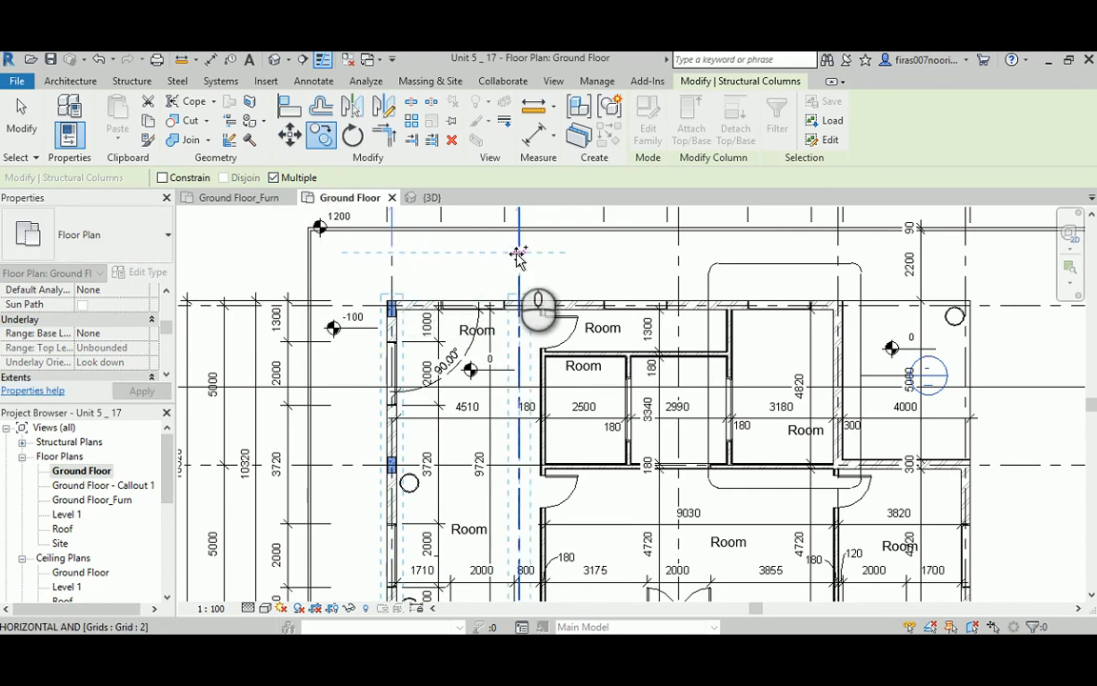
pyautogui.click(763, 261)
pyautogui.click(946, 267)
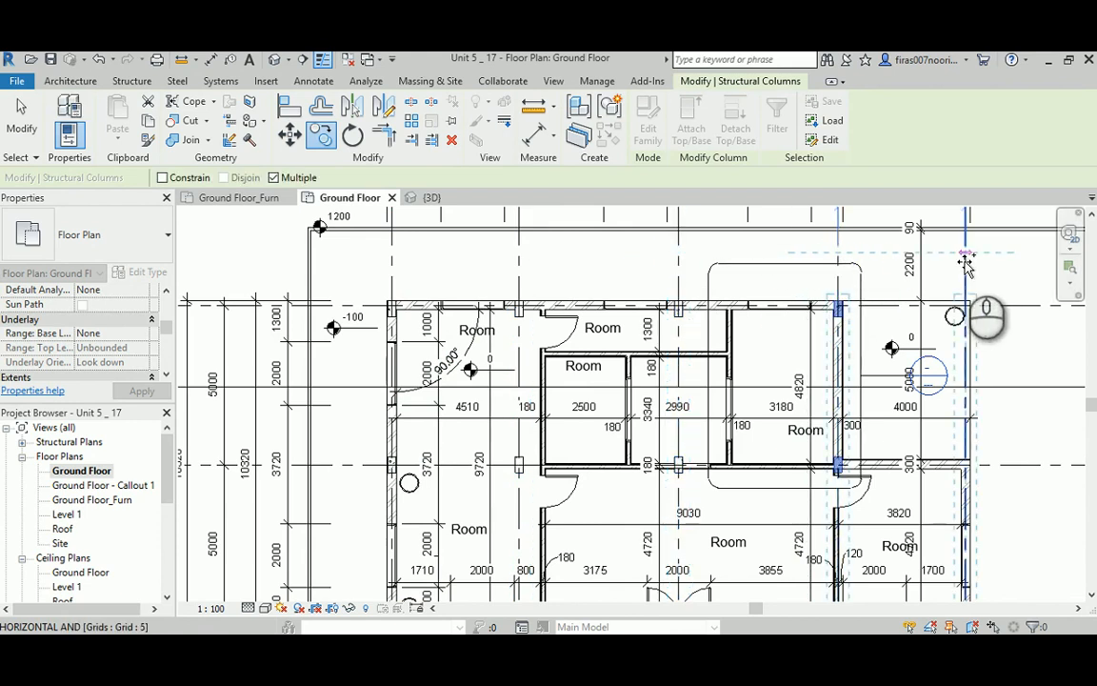
pyautogui.click(903, 276)
pyautogui.press('Escape')
pyautogui.press('Escape')
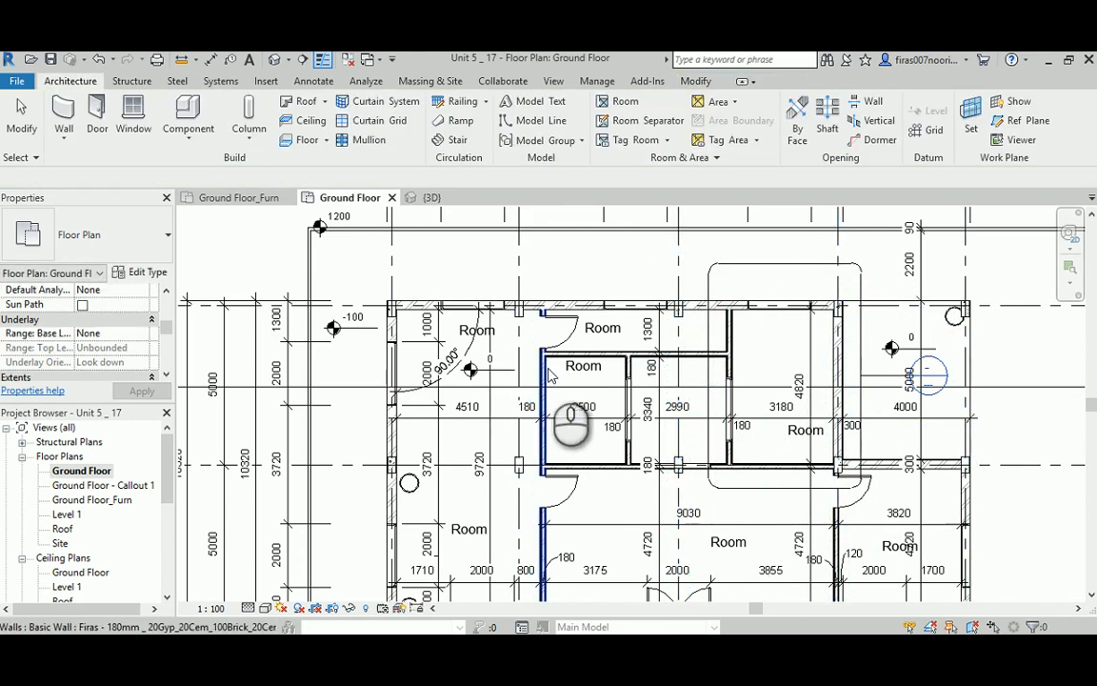
# Move the vertical 180 mm interior wall beside Grid 2 horizontally so it is centred on Grid 2
pyautogui.moveTo(549, 370); pyautogui.dragTo(545, 336, button='middle')
pyautogui.scroll(6, 521, 263)
pyautogui.moveTo(554, 427); pyautogui.dragTo(556, 236, button='middle')
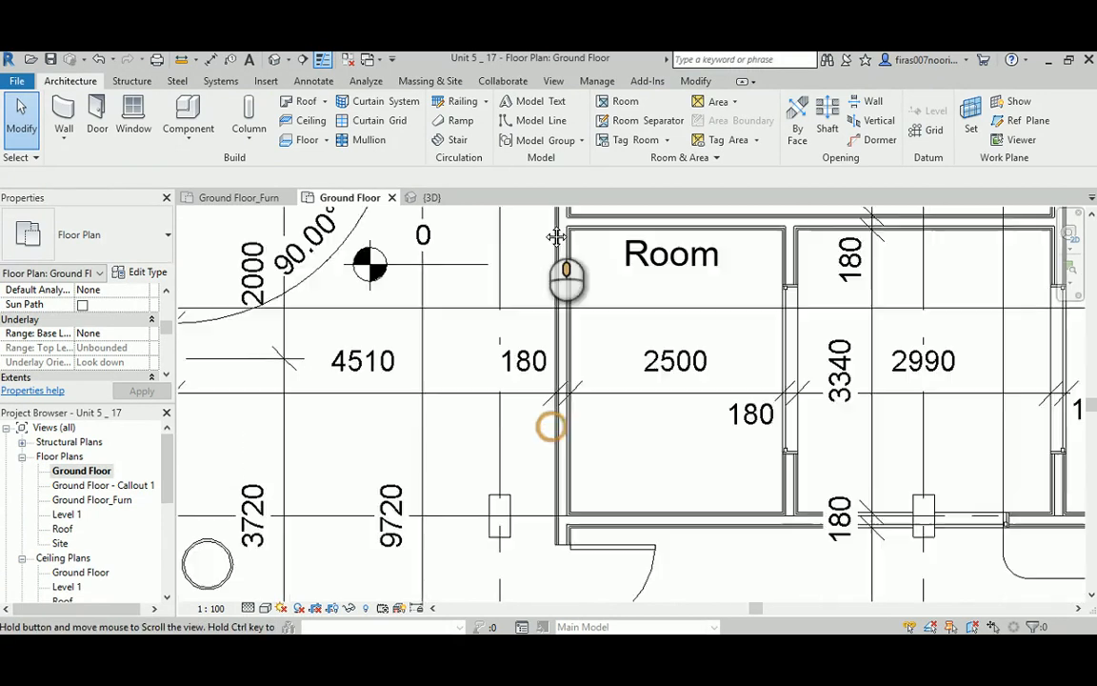
pyautogui.scroll(-3, 540, 264)
pyautogui.moveTo(506, 455); pyautogui.dragTo(547, 418, button='middle')
pyautogui.click(569, 333)
pyautogui.scroll(4, 550, 335)
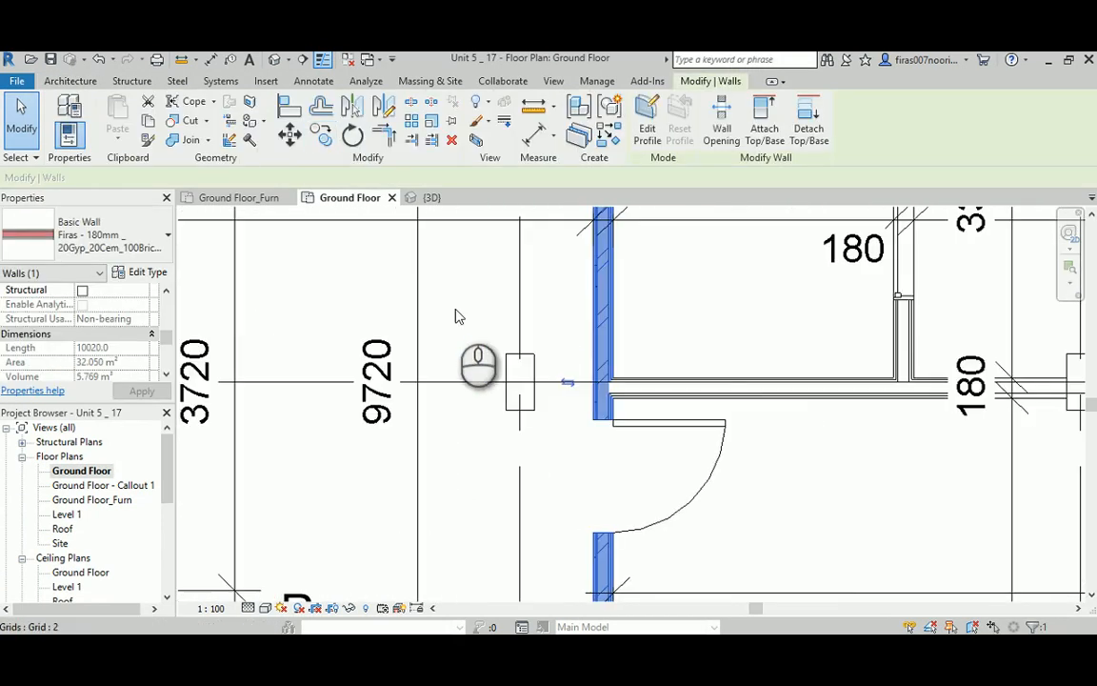
pyautogui.click(290, 137)
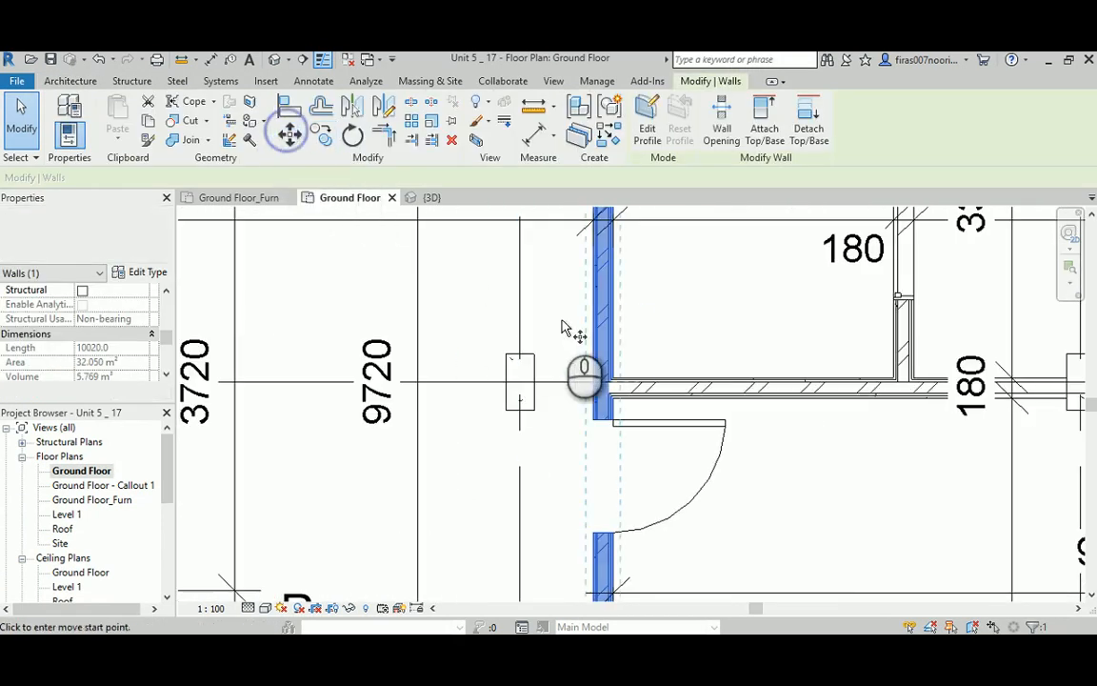
pyautogui.click(611, 314)
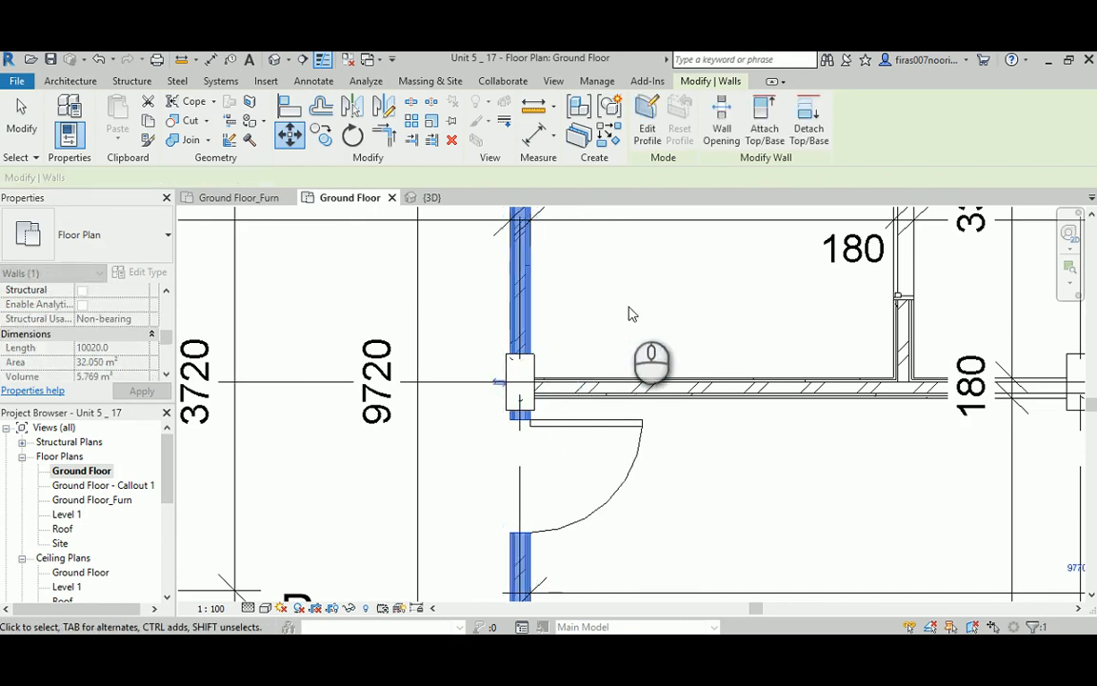
pyautogui.click(652, 314)
# Move the 2000 mm wide window in the lower exterior wall 300 mm toward Grid 1, away from the Grid 2 column
pyautogui.scroll(-4, 652, 317)
pyautogui.scroll(-1, 650, 312)
pyautogui.moveTo(658, 481); pyautogui.dragTo(656, 337, button='middle')
pyautogui.scroll(4, 583, 471)
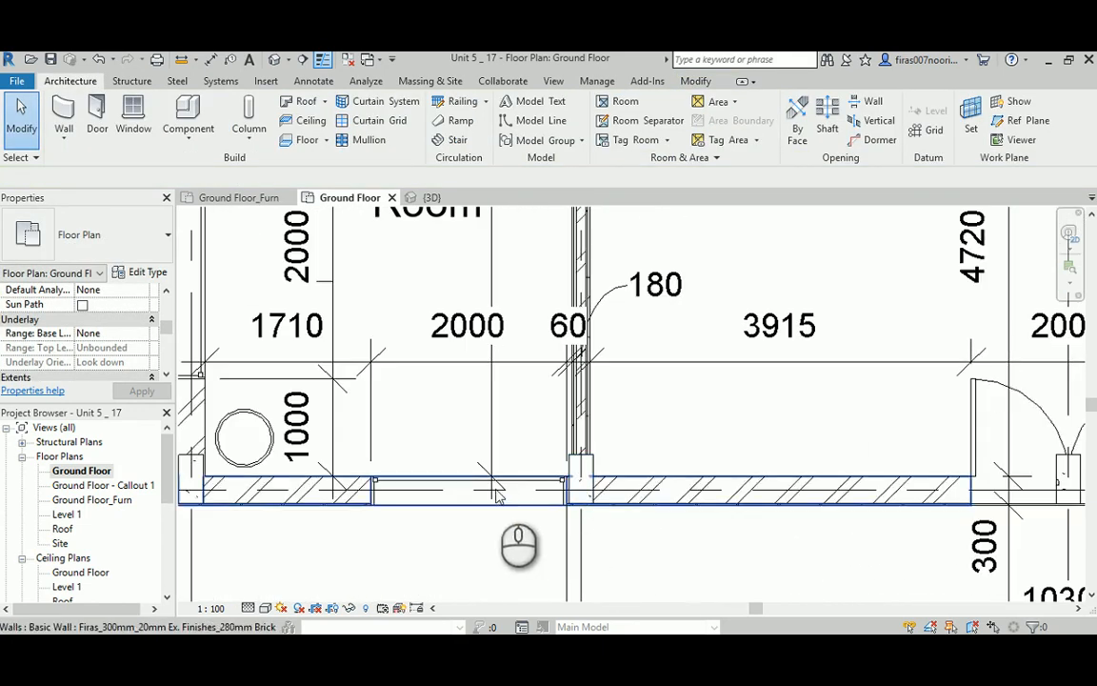
pyautogui.click(387, 487)
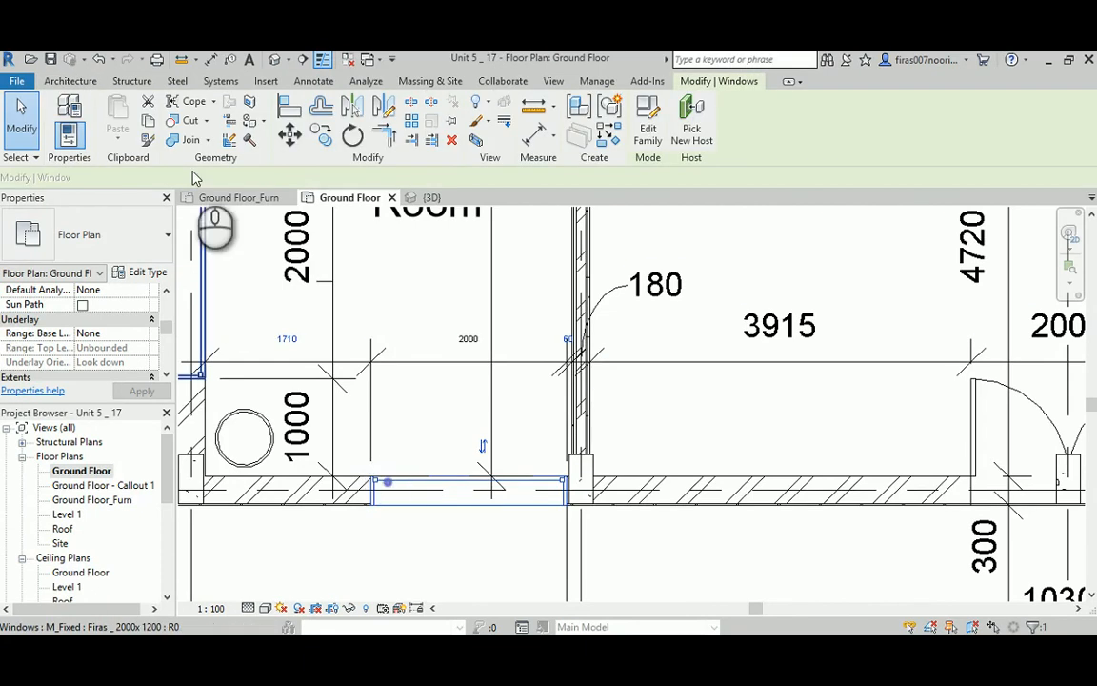
pyautogui.click(289, 136)
pyautogui.click(442, 279)
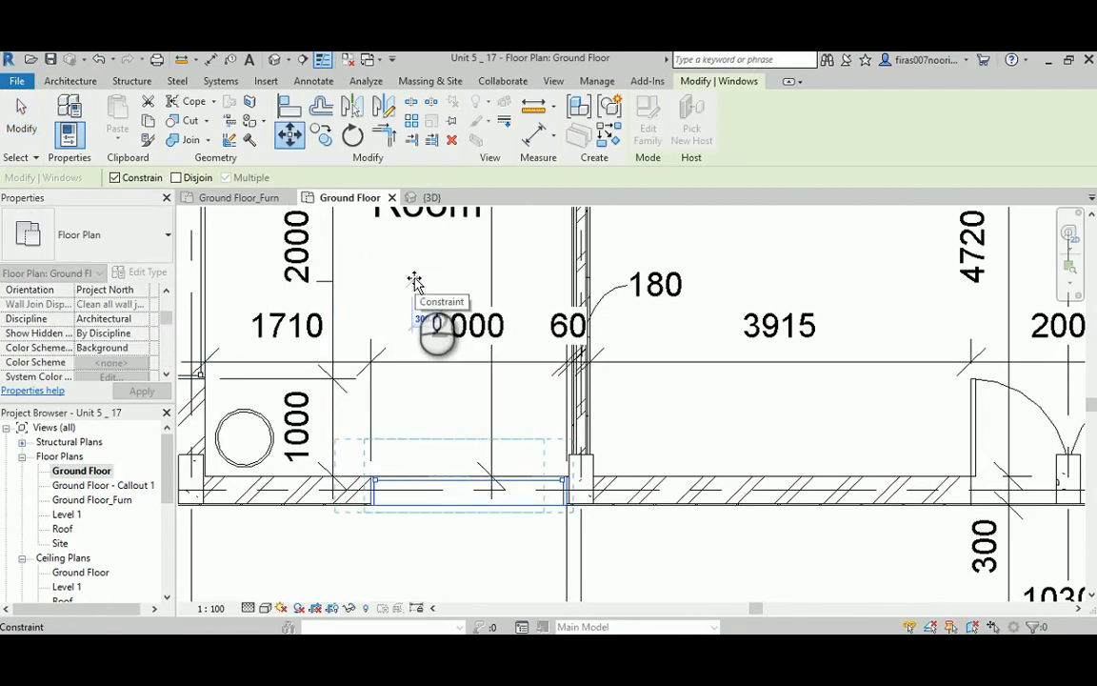
pyautogui.click(412, 283)
pyautogui.click(717, 429)
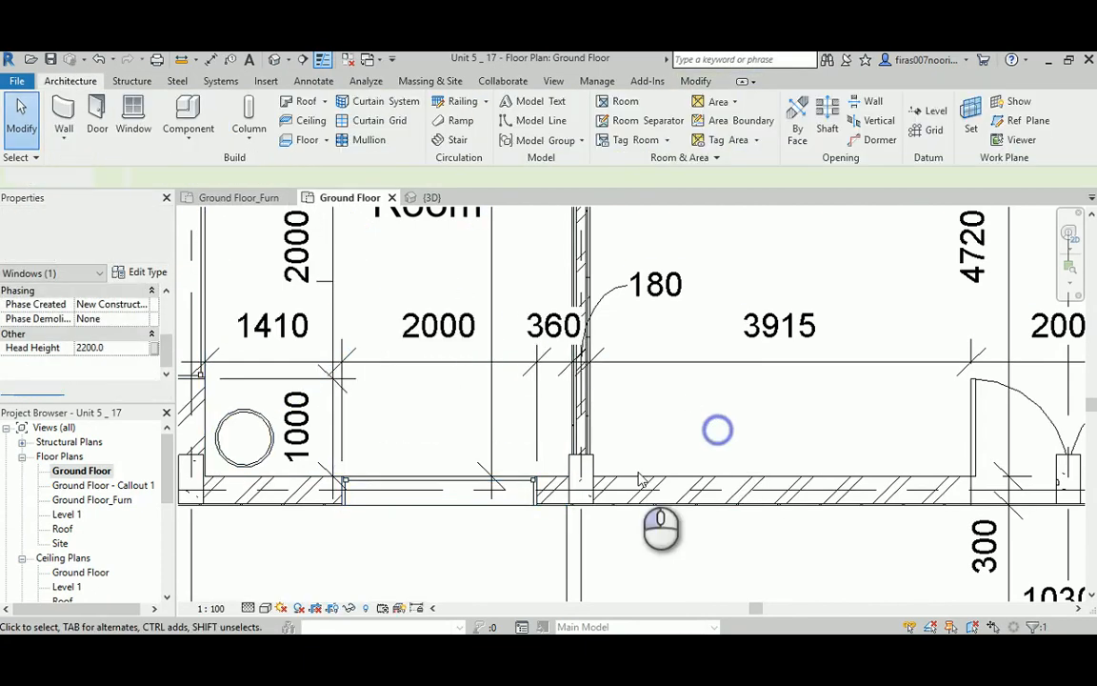
pyautogui.scroll(-3, 612, 490)
pyautogui.moveTo(693, 311); pyautogui.dragTo(695, 397, button='middle')
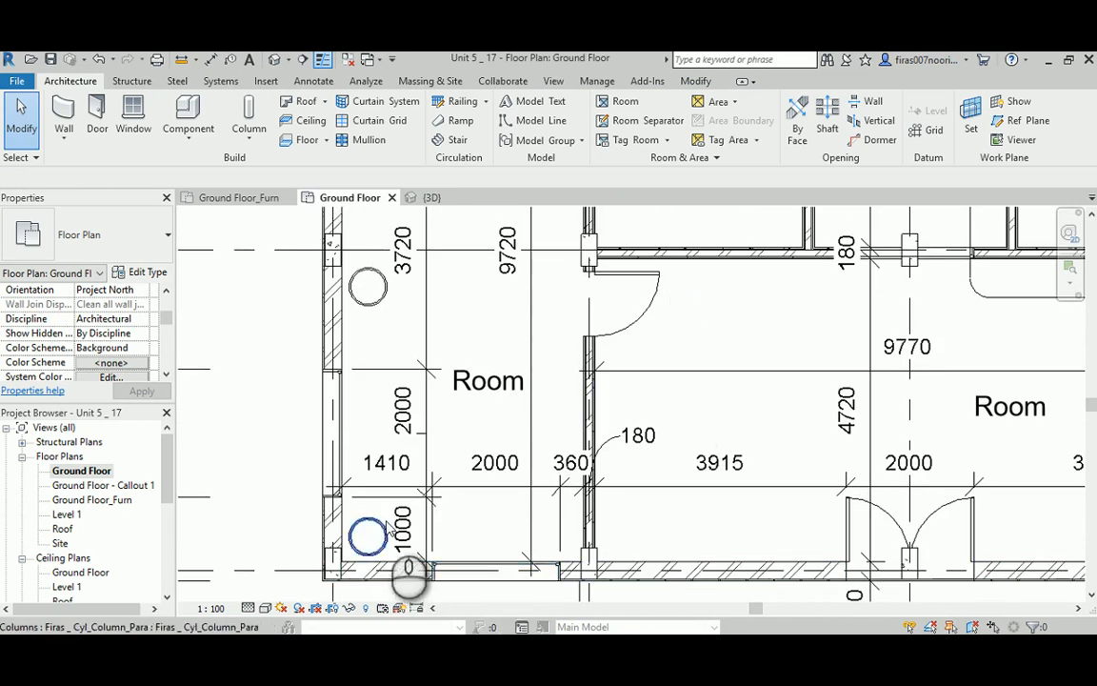
# Move the single-flush door beside the upper Grid 2 column 40 mm away from the column, toward the horizontal partition
pyautogui.moveTo(674, 295); pyautogui.dragTo(657, 467, button='middle')
pyautogui.moveTo(605, 235); pyautogui.dragTo(583, 428, button='middle')
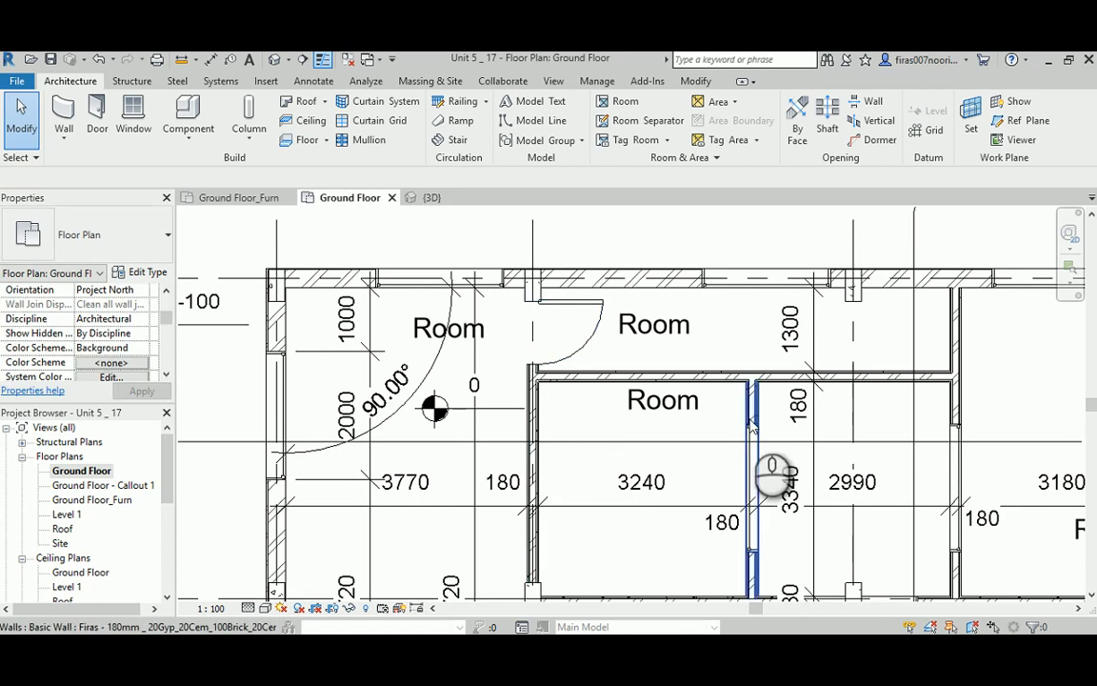
pyautogui.click(557, 310)
pyautogui.scroll(5, 552, 315)
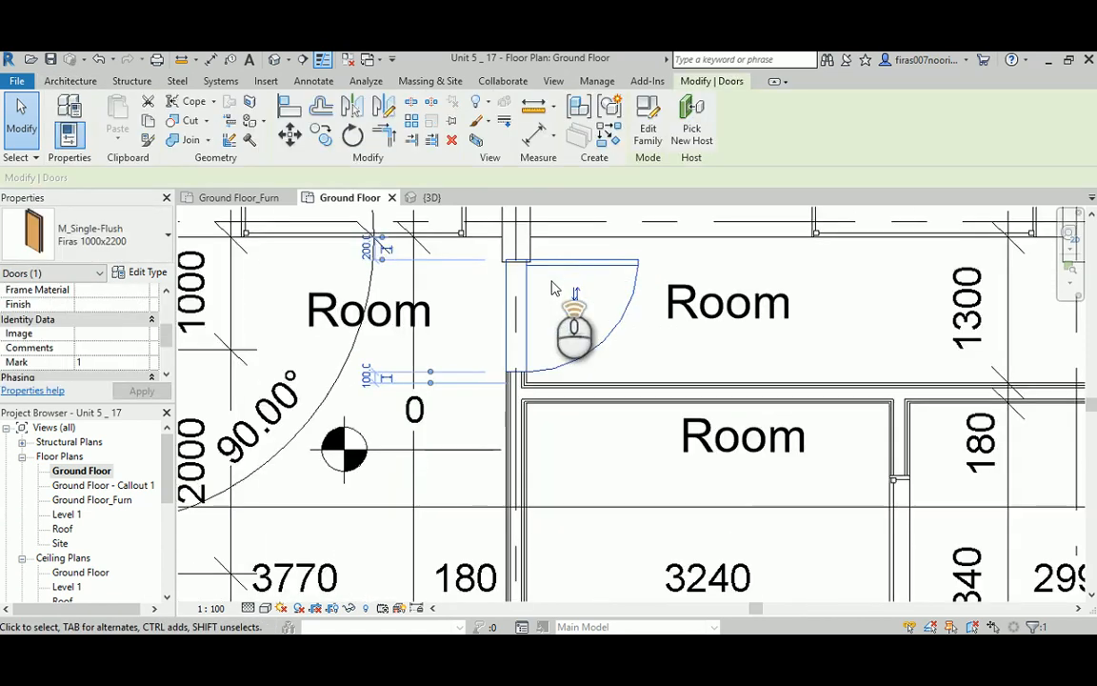
pyautogui.click(289, 134)
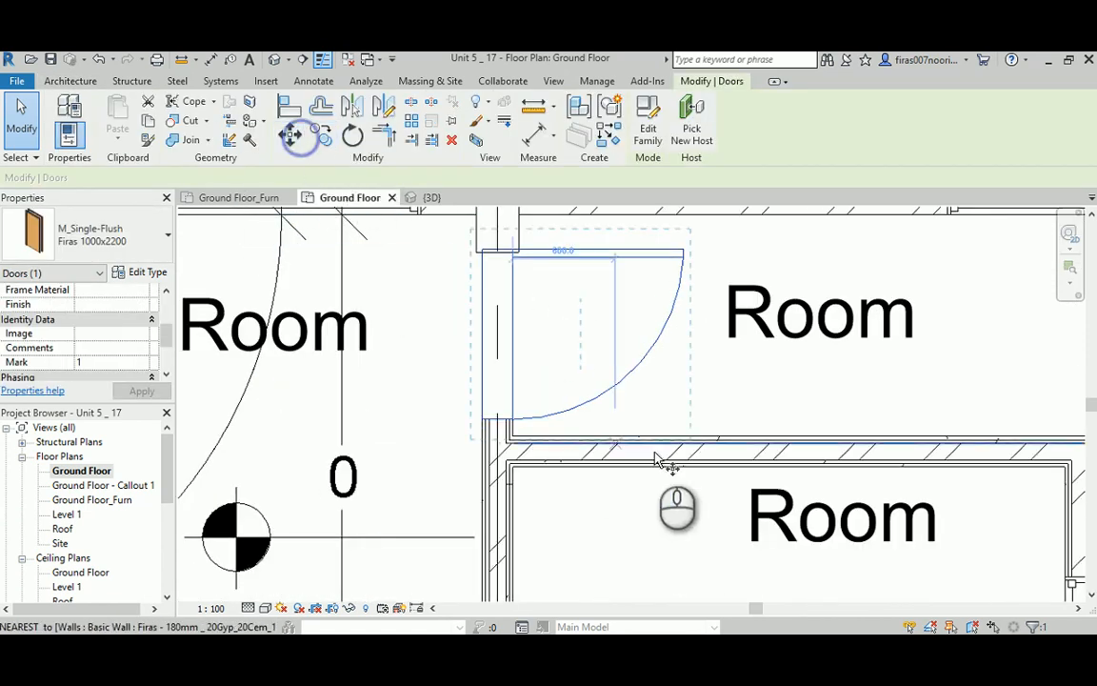
pyautogui.scroll(3, 661, 460)
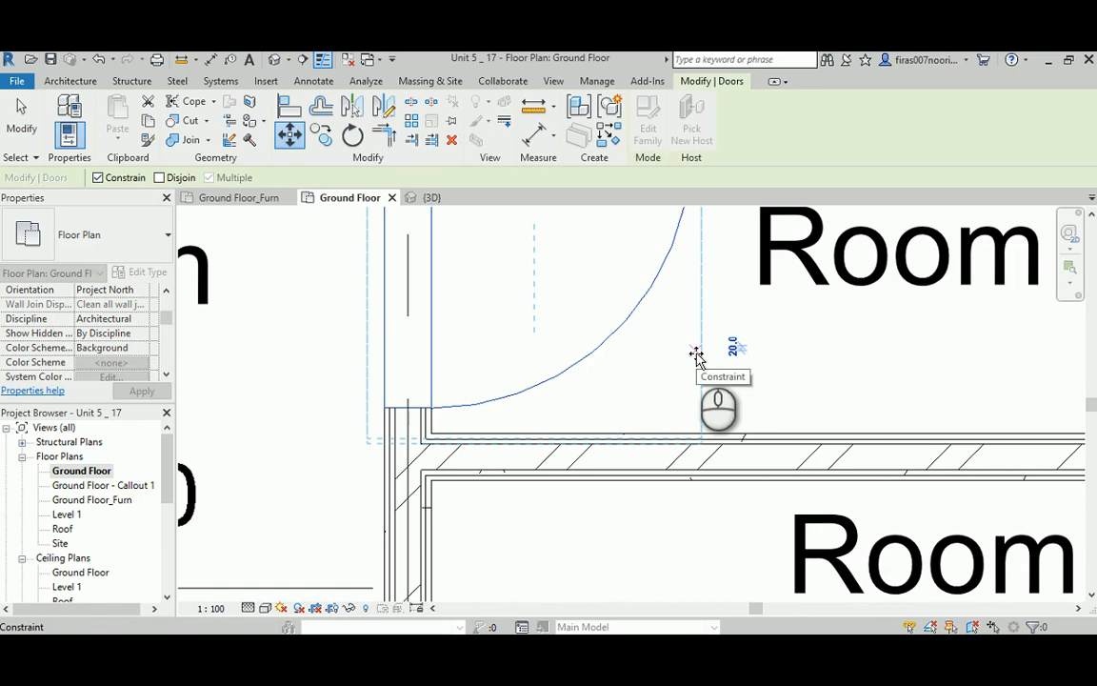
pyautogui.click(696, 362)
pyautogui.scroll(-2, 609, 400)
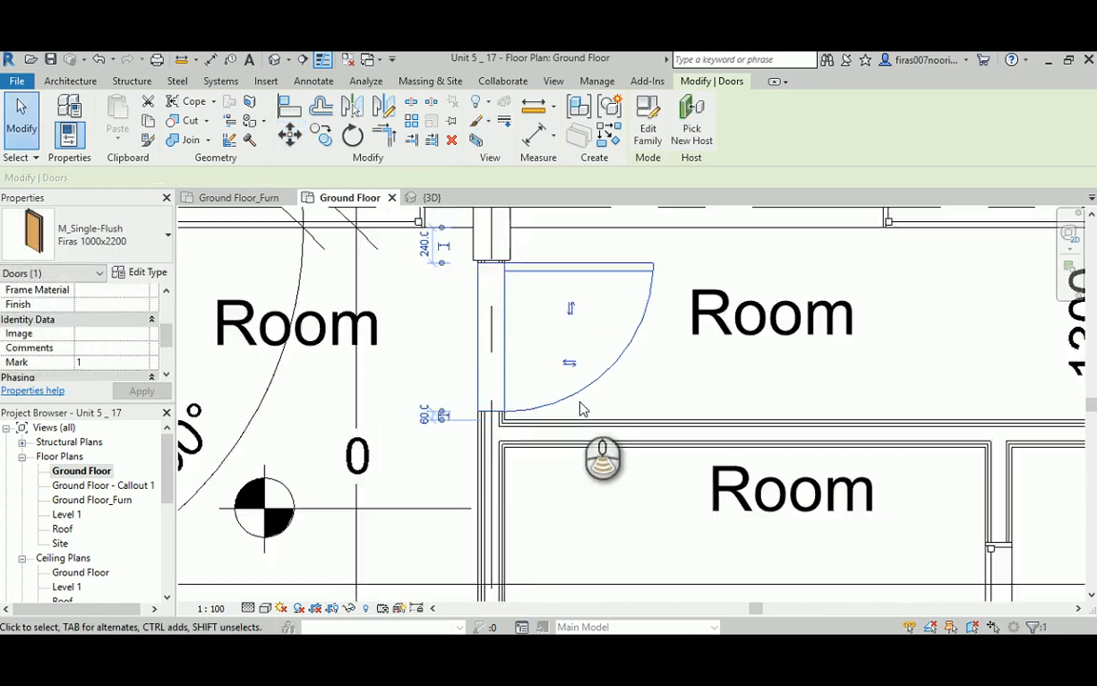
# Flip the hinge side of that door to the jamb by the horizontal partition, keeping it opening into the same room
pyautogui.scroll(3, 567, 362)
pyautogui.scroll(-1, 523, 315)
pyautogui.scroll(4, 568, 335)
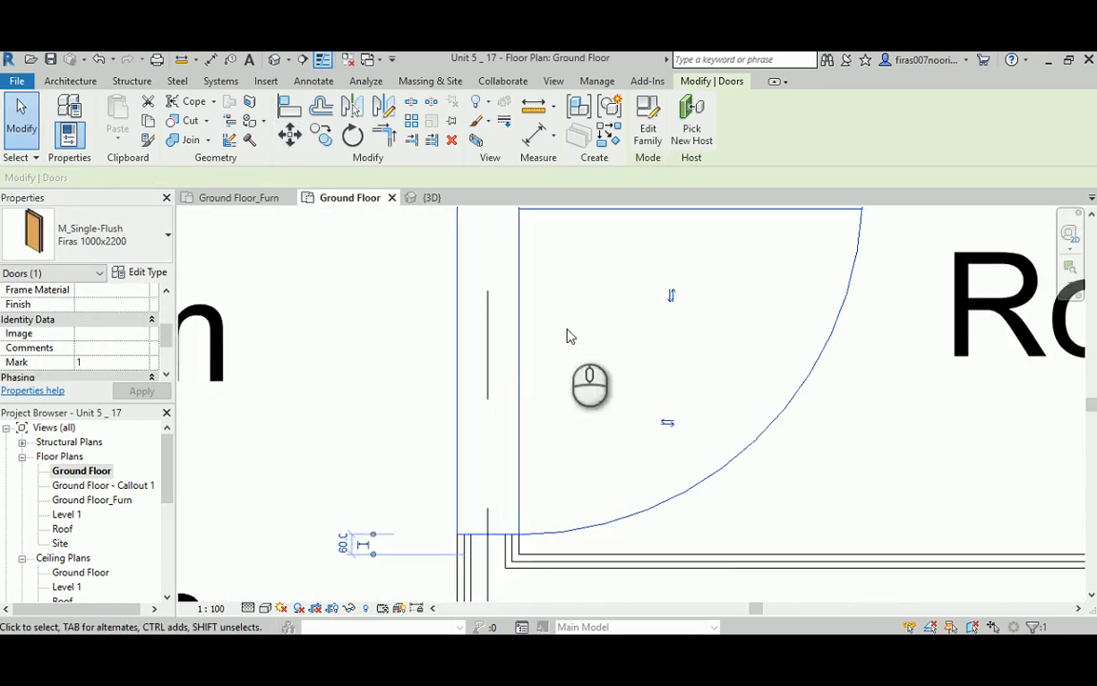
pyautogui.scroll(-4, 572, 338)
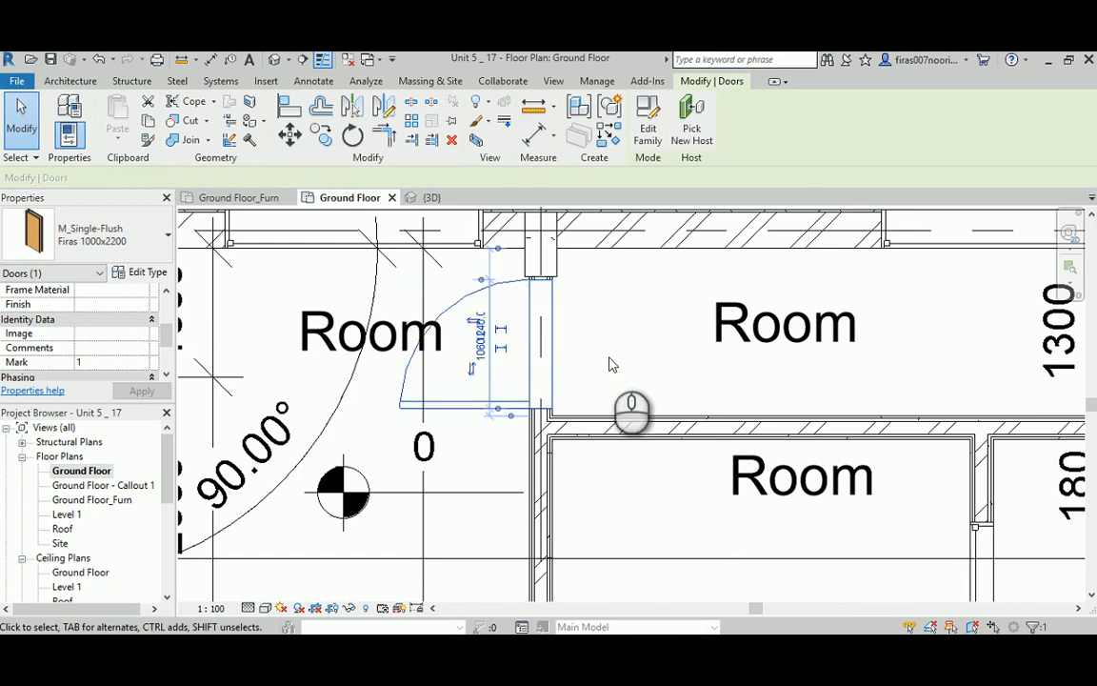
pyautogui.click(629, 505)
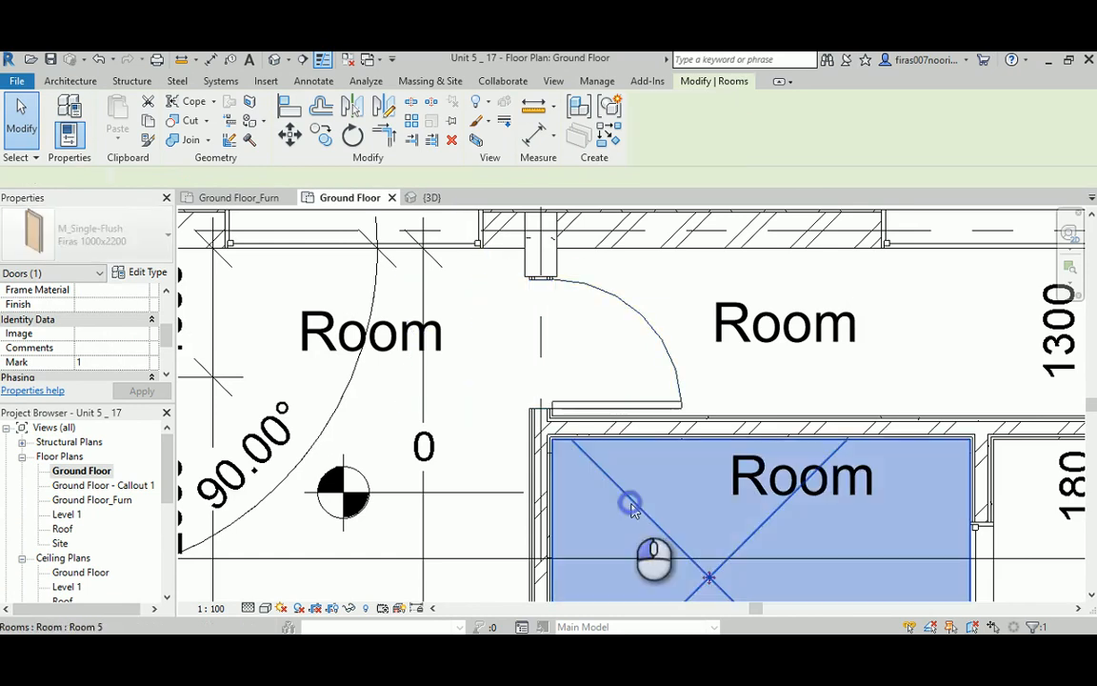
pyautogui.click(508, 353)
pyautogui.scroll(-3, 581, 439)
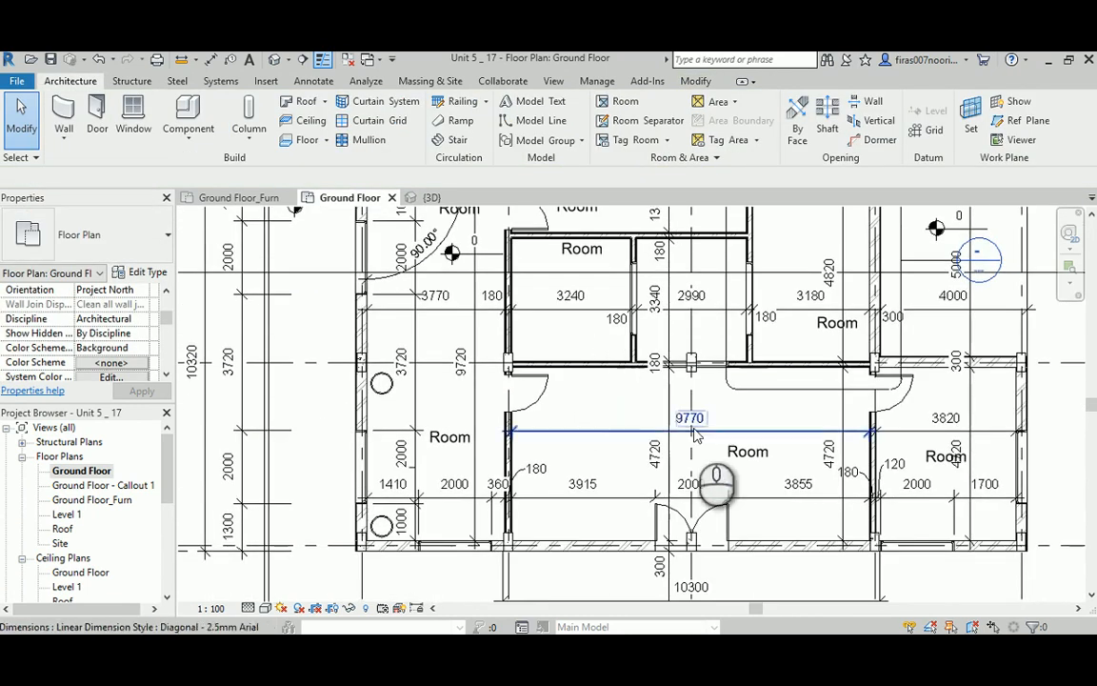
# Examine the Grid 3 columns against the double entrance door, the upper window and the nearby interior walls
pyautogui.moveTo(694, 433); pyautogui.dragTo(638, 426, button='middle')
pyautogui.moveTo(624, 333); pyautogui.dragTo(600, 332, button='middle')
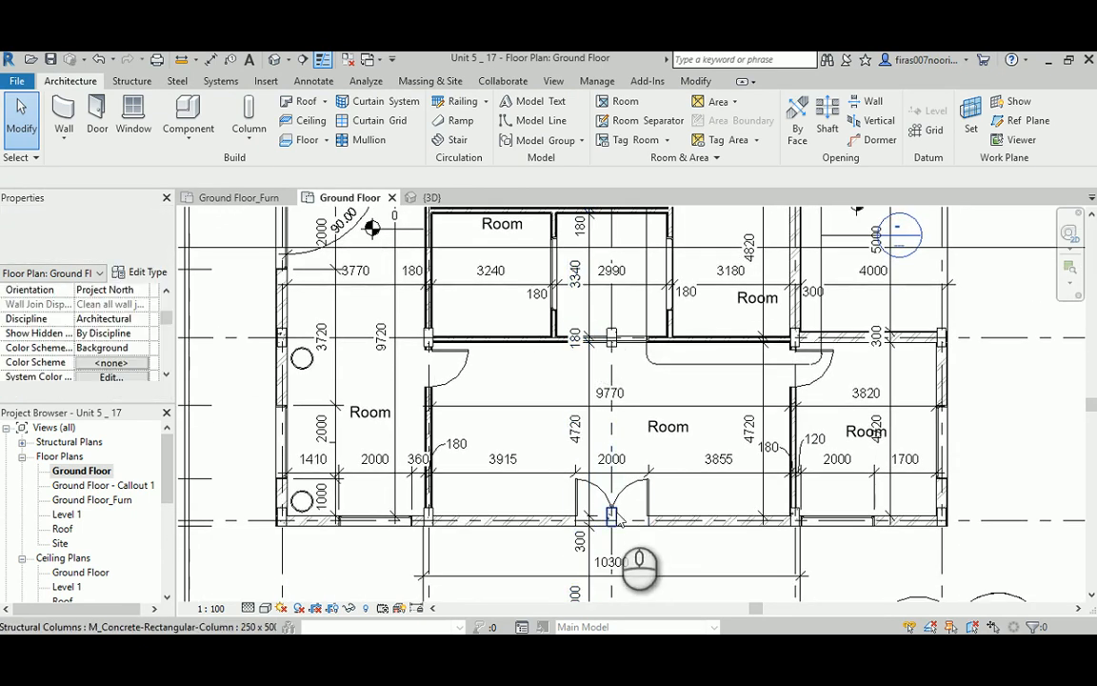
pyautogui.moveTo(617, 291); pyautogui.dragTo(620, 401, button='middle')
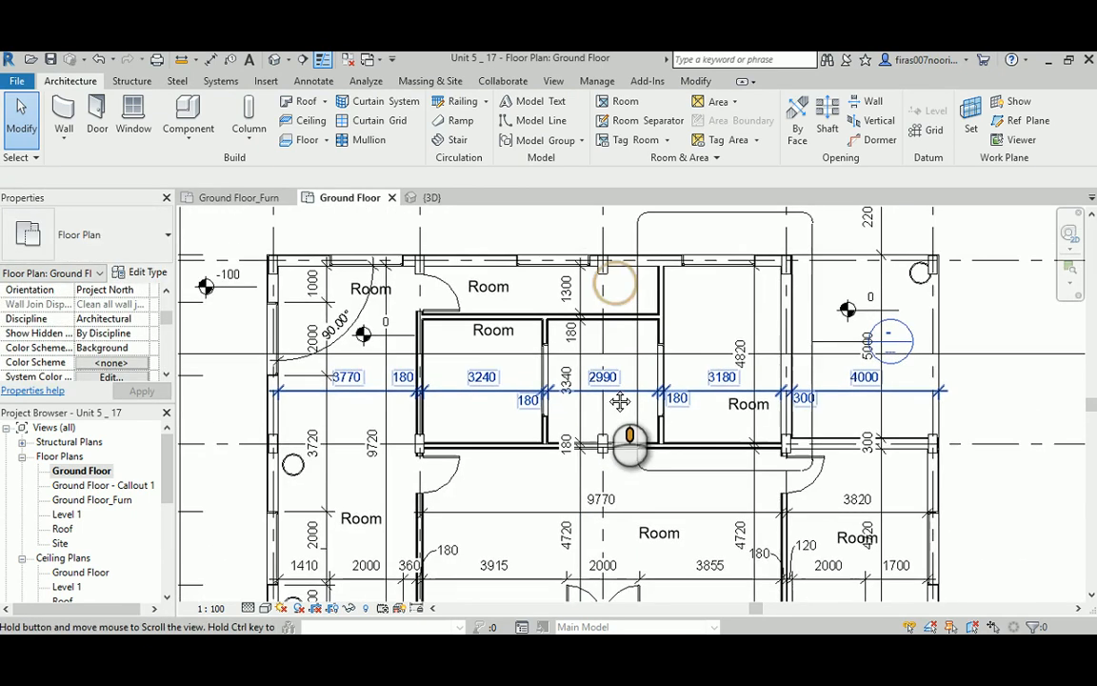
pyautogui.scroll(-2, 577, 367)
pyautogui.moveTo(516, 238); pyautogui.dragTo(519, 369, button='middle')
pyautogui.scroll(2, 516, 267)
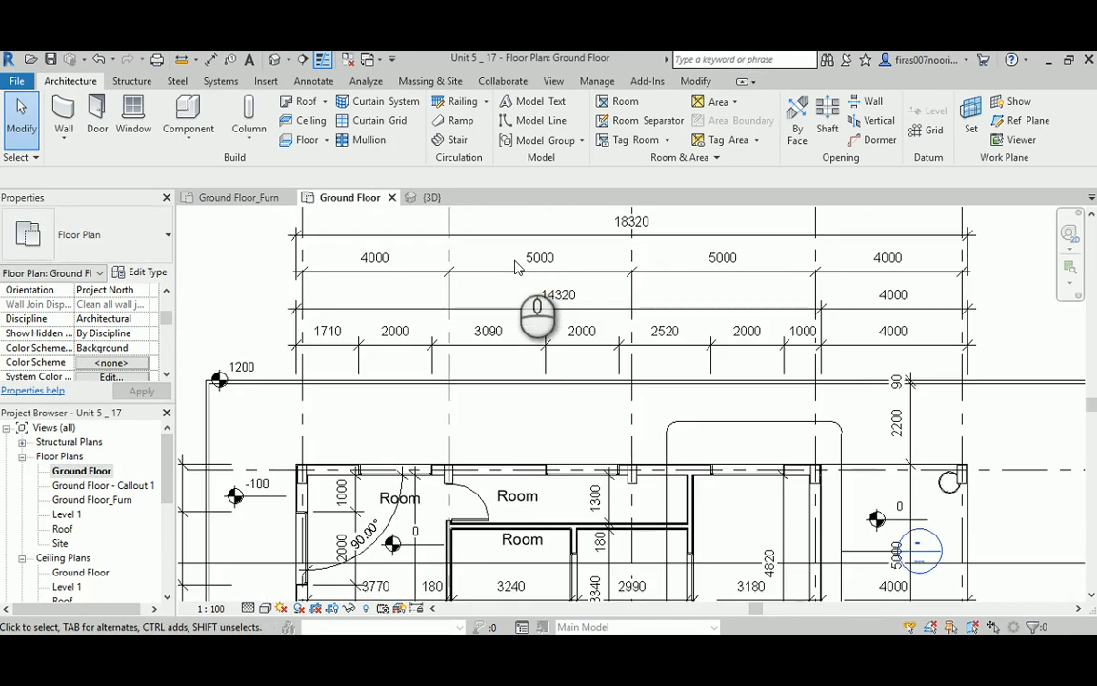
pyautogui.scroll(-1, 519, 267)
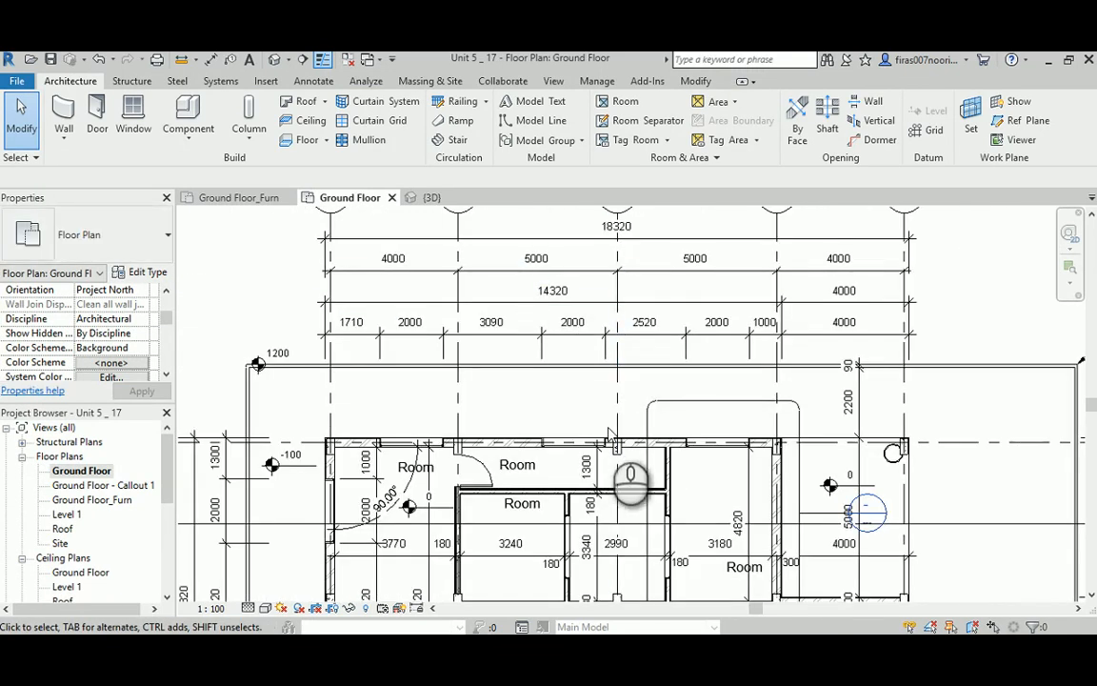
pyautogui.scroll(-3, 610, 433)
pyautogui.scroll(3, 598, 365)
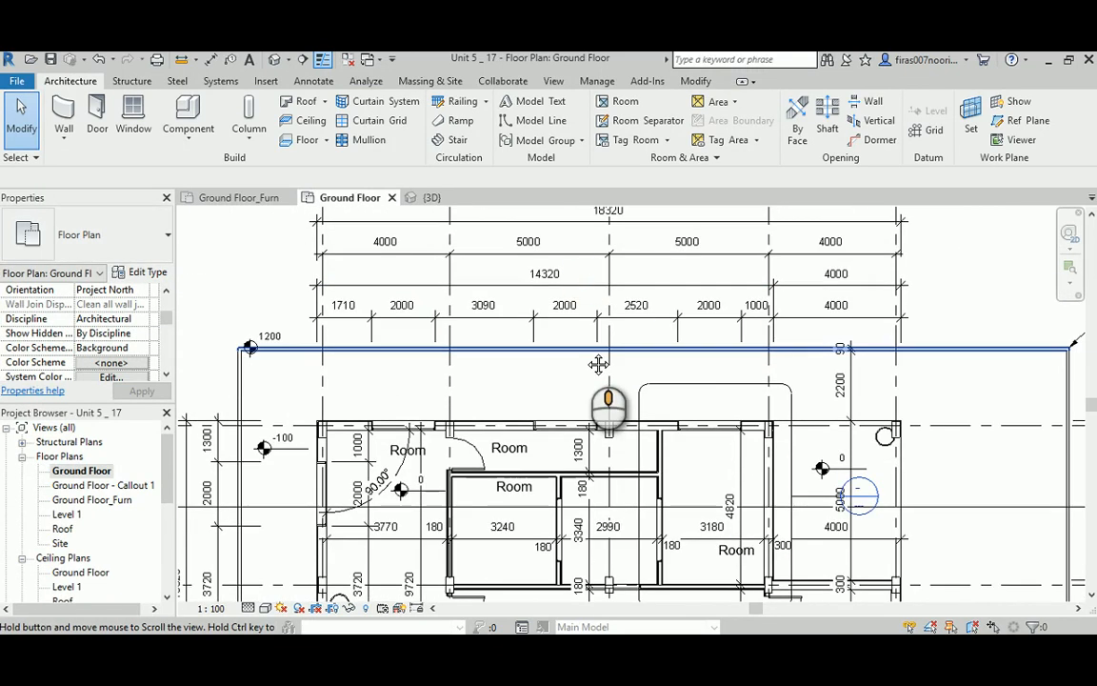
pyautogui.press('i')
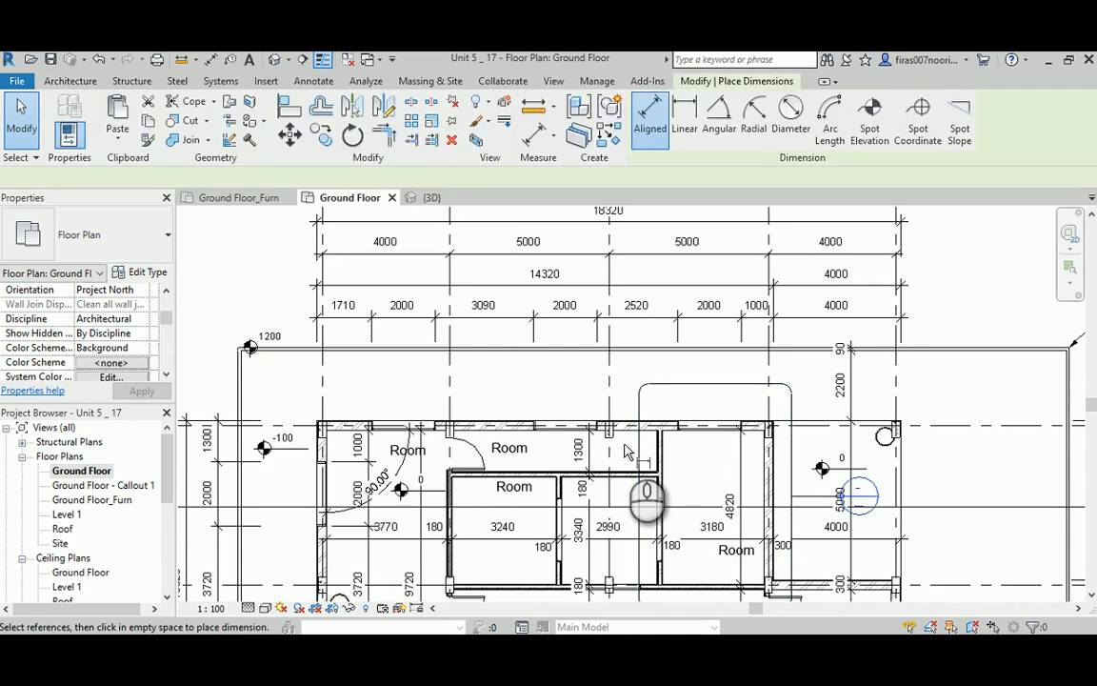
pyautogui.click(610, 390)
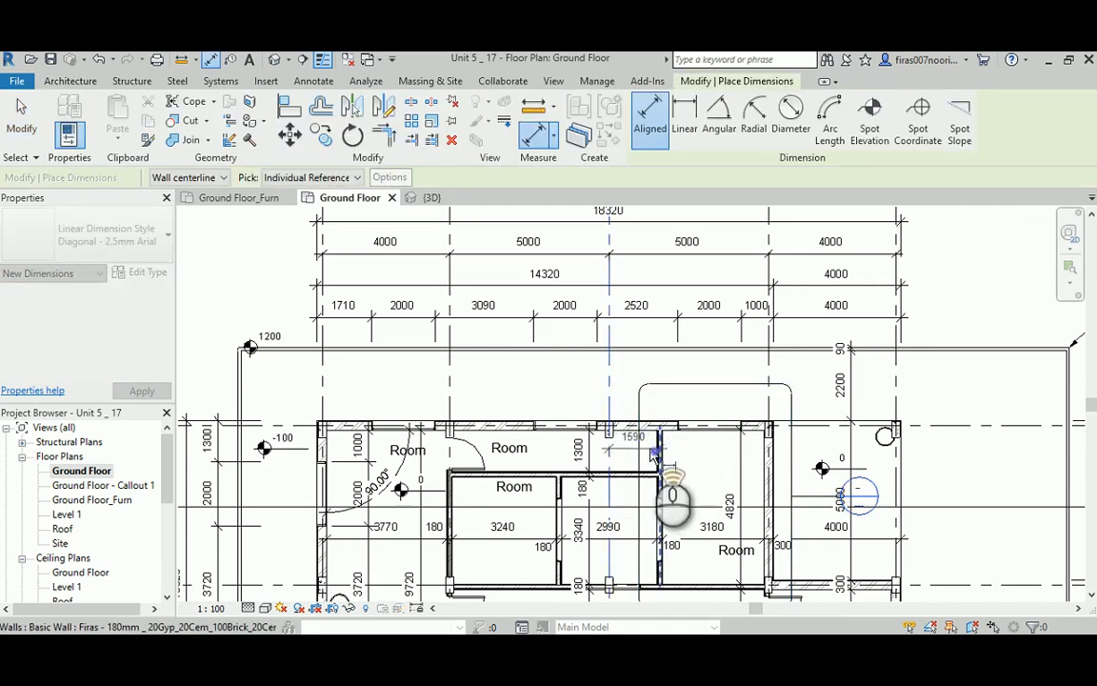
pyautogui.press('Escape')
pyautogui.press('Escape')
# Try moving Grid 3 with its columns 1590 mm horizontally to the adjacent vertical 180 mm wall, and undo the move
pyautogui.click(611, 429)
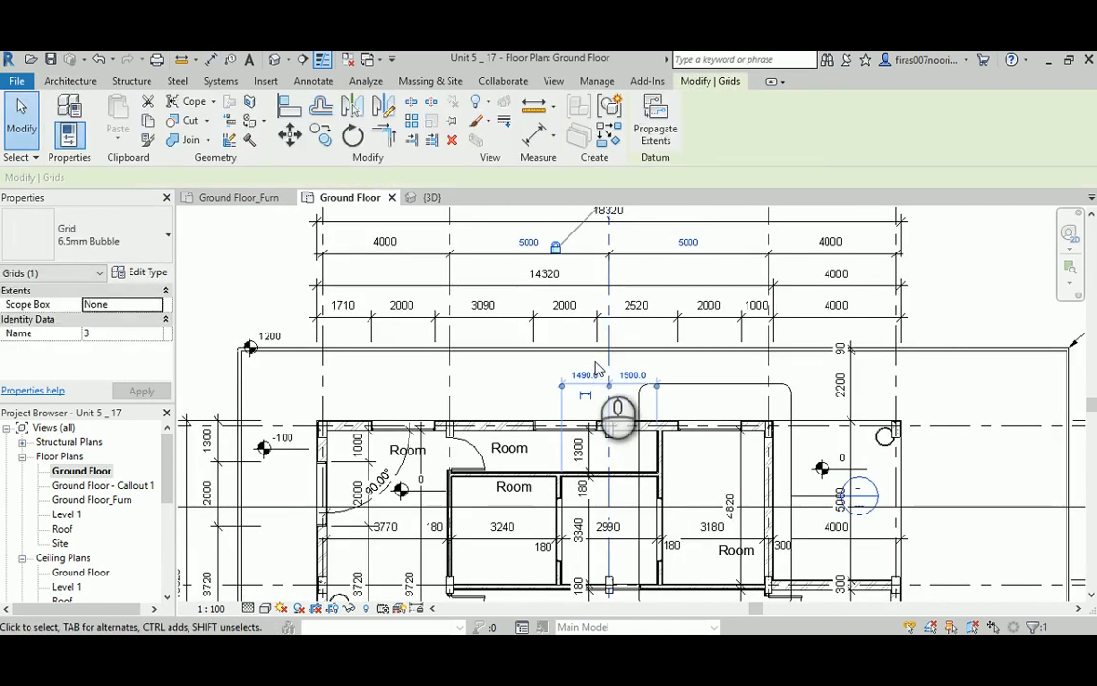
pyautogui.scroll(3, 615, 376)
pyautogui.click(291, 138)
pyautogui.scroll(4, 742, 520)
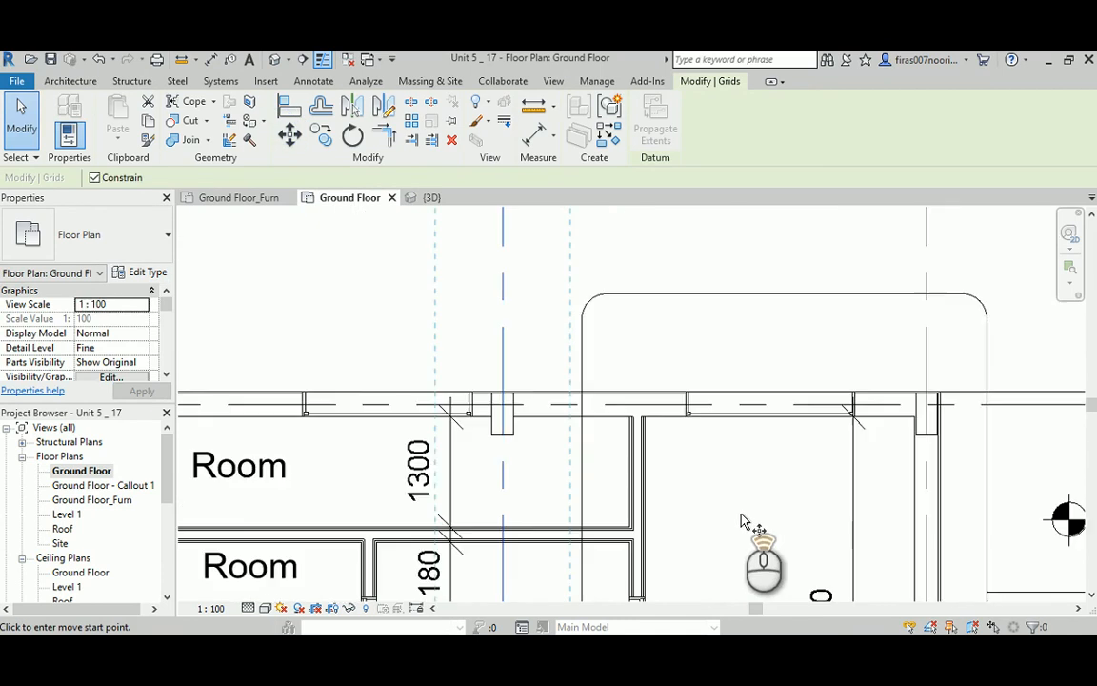
pyautogui.scroll(3, 563, 484)
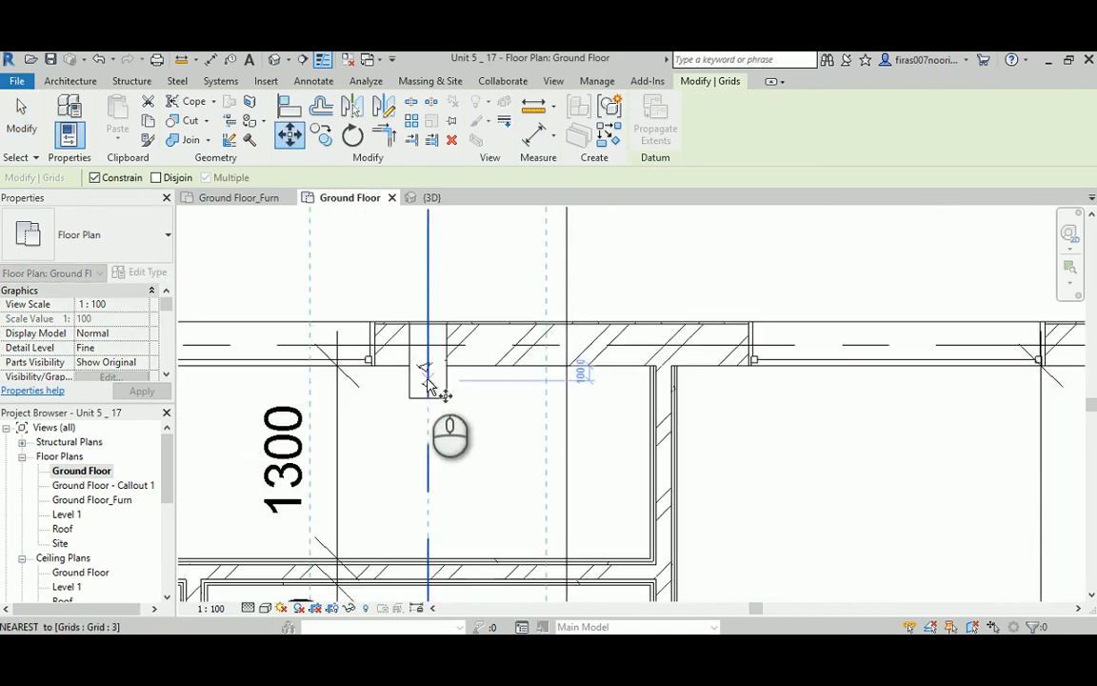
pyautogui.click(428, 381)
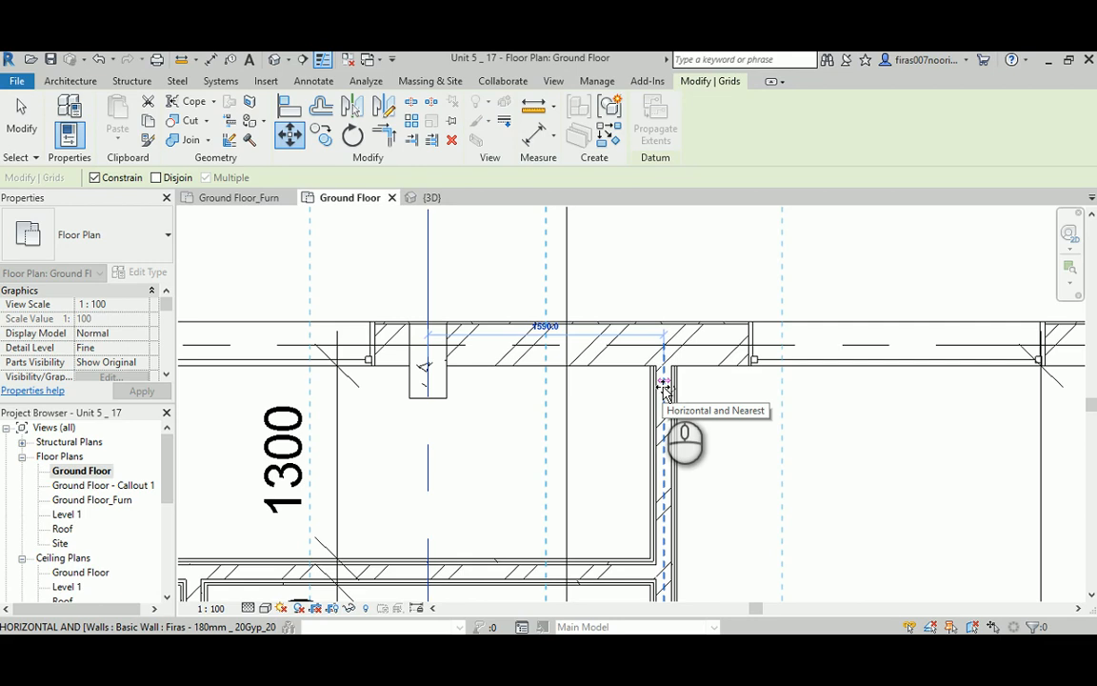
pyautogui.click(664, 388)
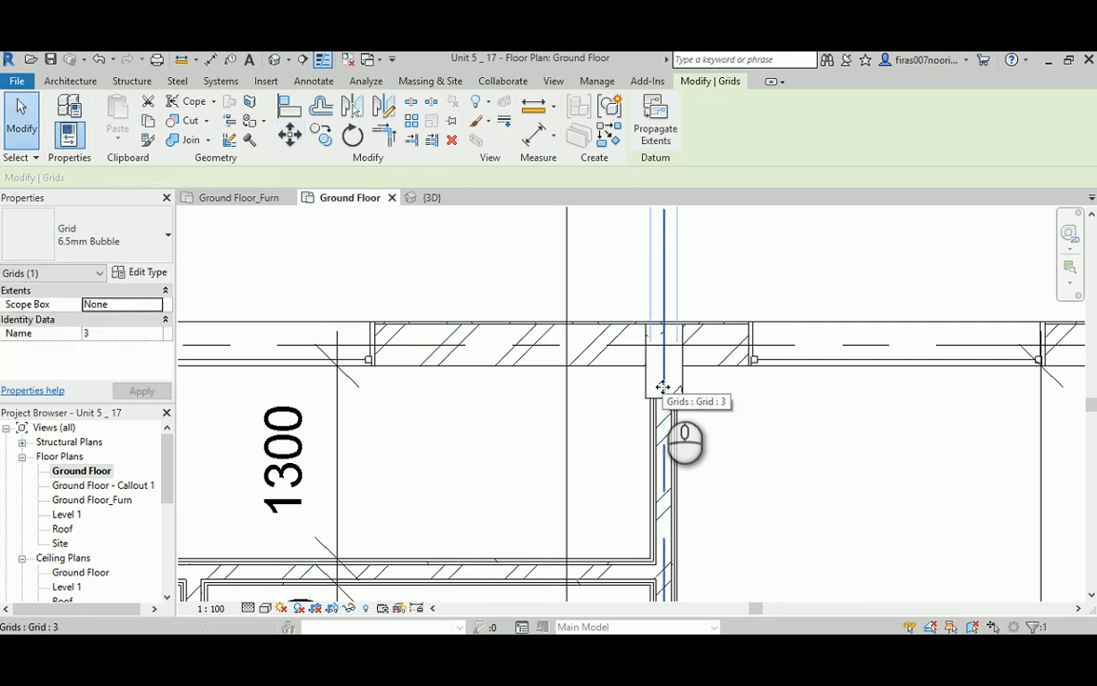
pyautogui.hotkey('ctrl', 'z')
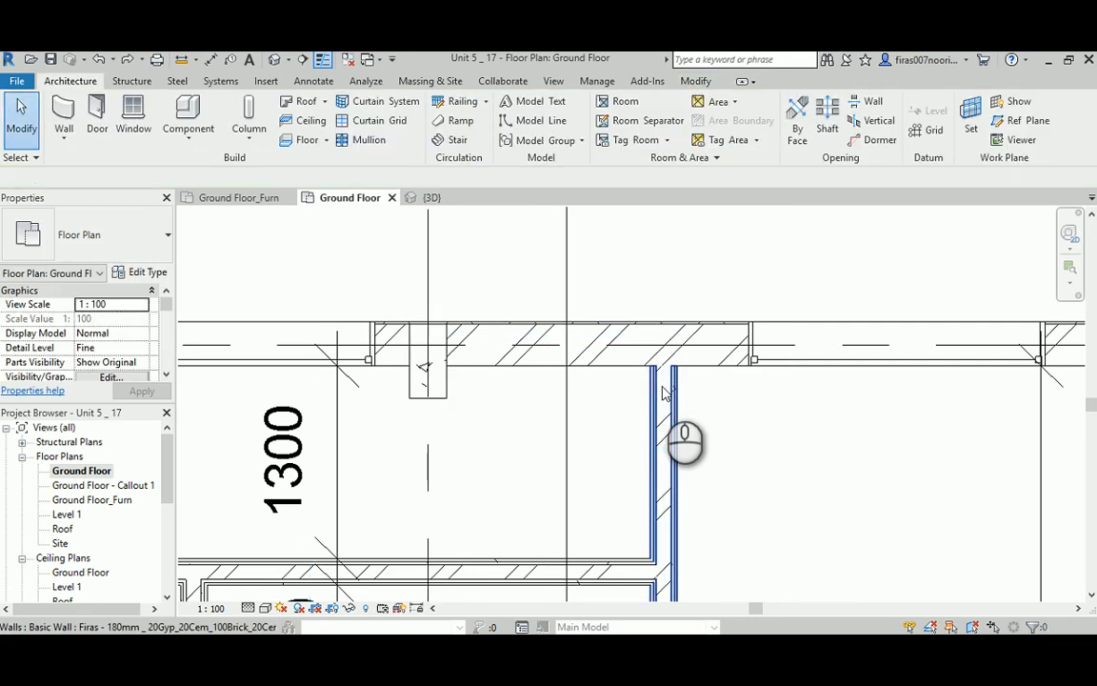
# Move Grid 3 horizontally from its upper column onto the centreline of the vertical 180 mm interior wall toward Grid 4
pyautogui.click(430, 271)
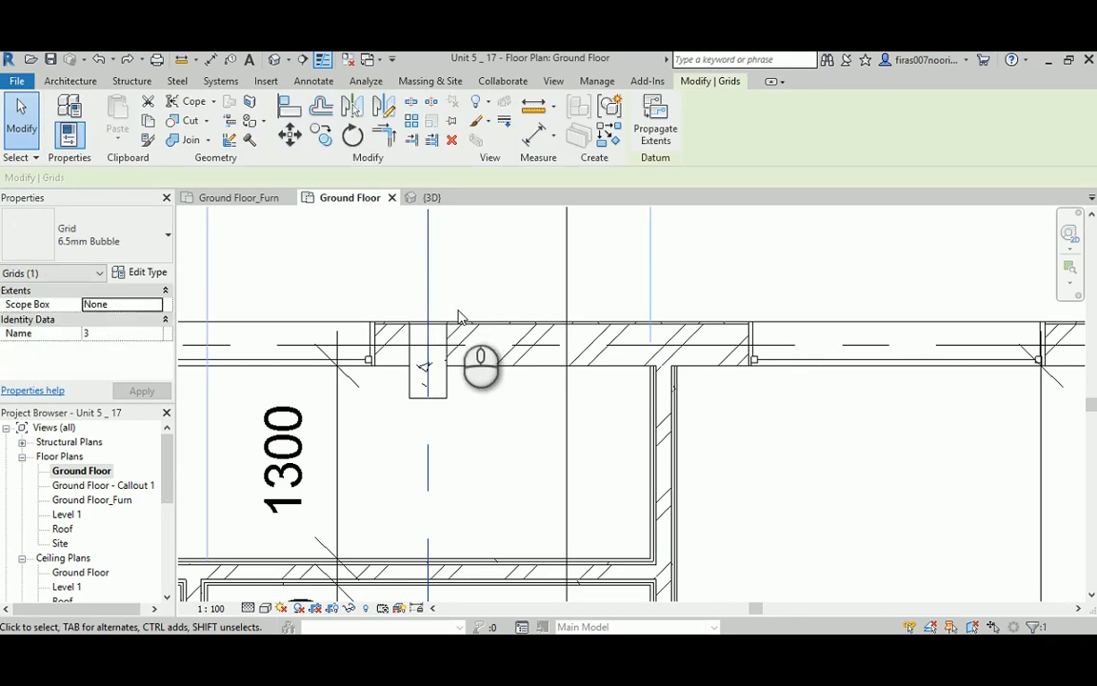
pyautogui.click(291, 136)
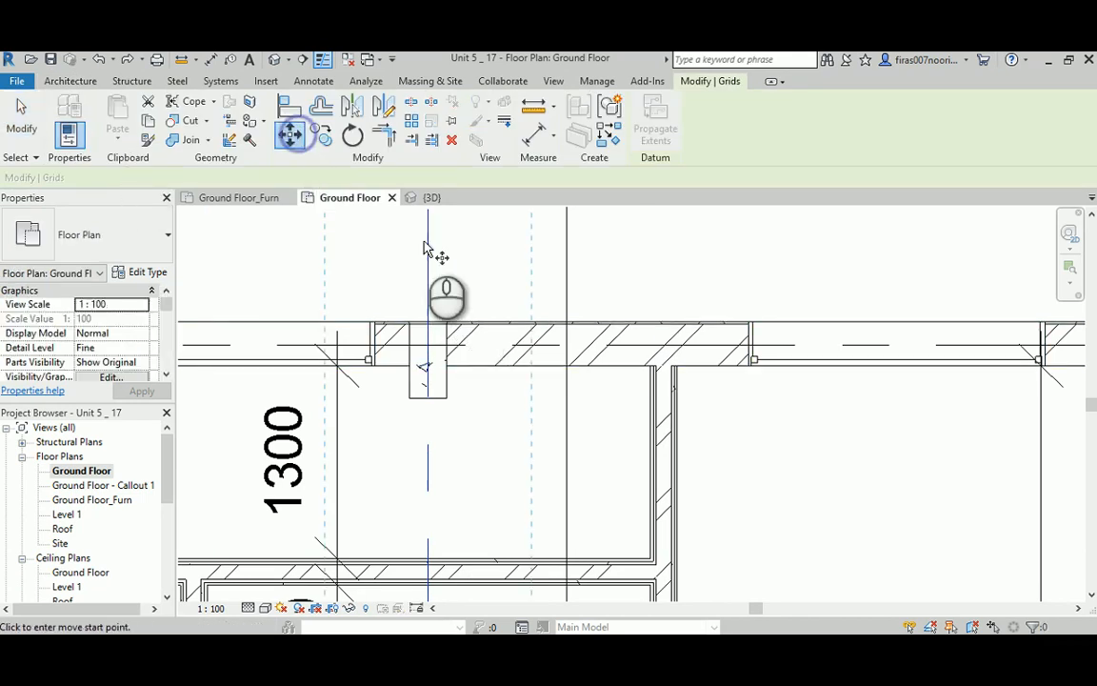
pyautogui.click(425, 365)
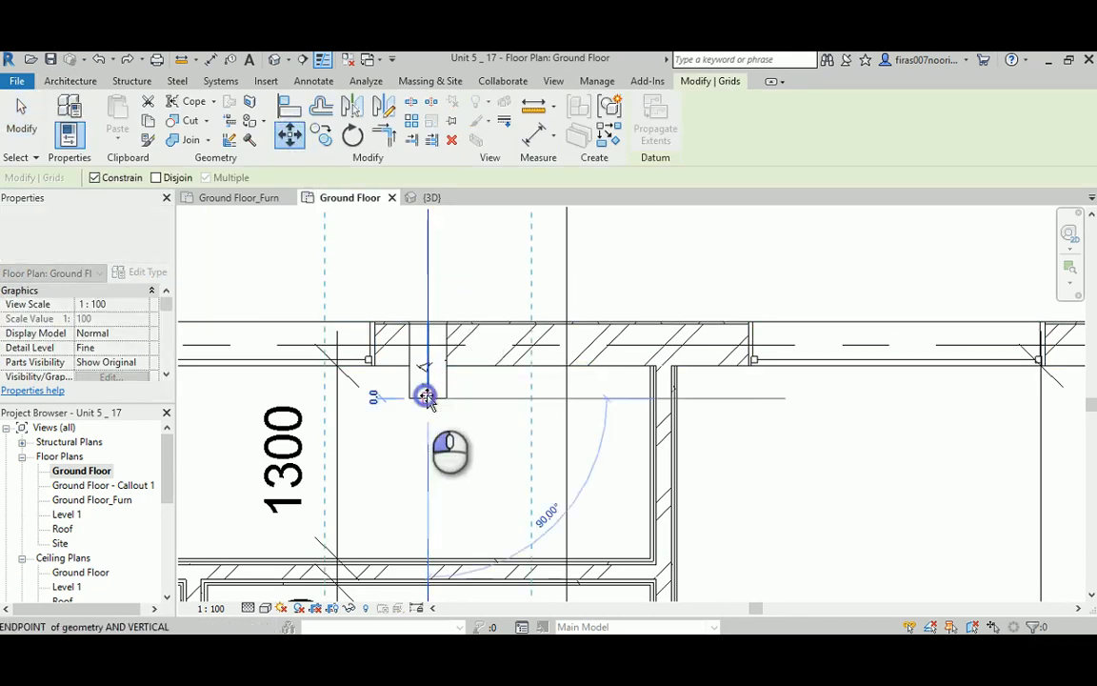
pyautogui.click(662, 393)
pyautogui.click(754, 455)
pyautogui.scroll(-4, 750, 458)
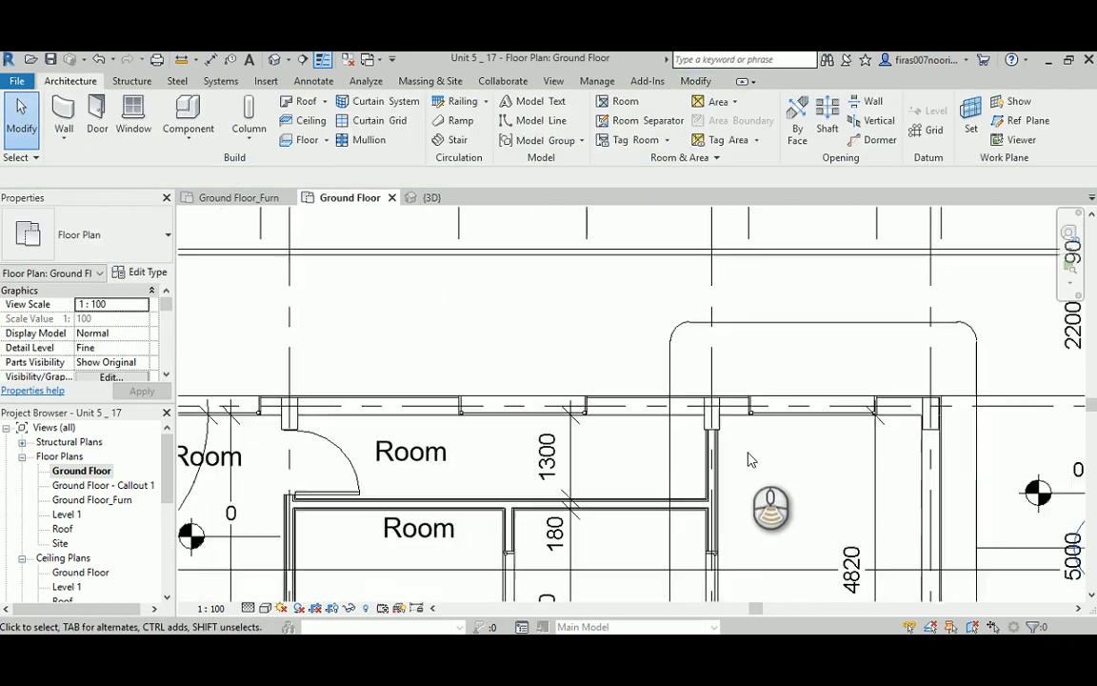
# Check the Moves With Grids option of the 250 x 500mm column at grid location A-2
pyautogui.moveTo(716, 433); pyautogui.dragTo(644, 367, button='middle')
pyautogui.scroll(5, 329, 367)
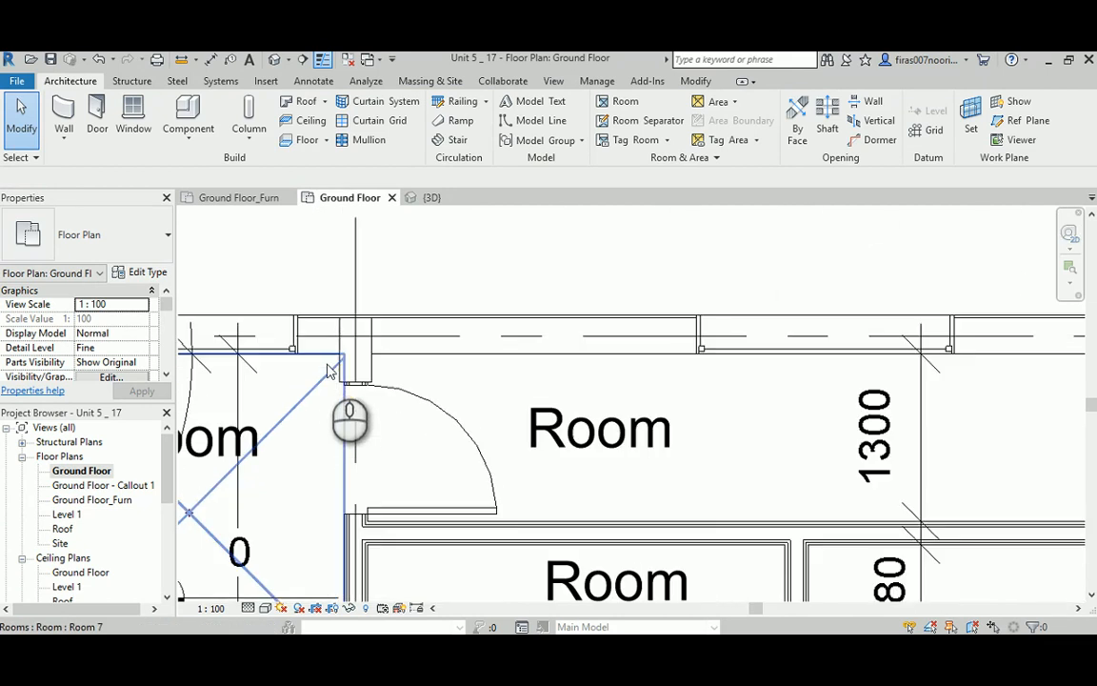
pyautogui.click(340, 354)
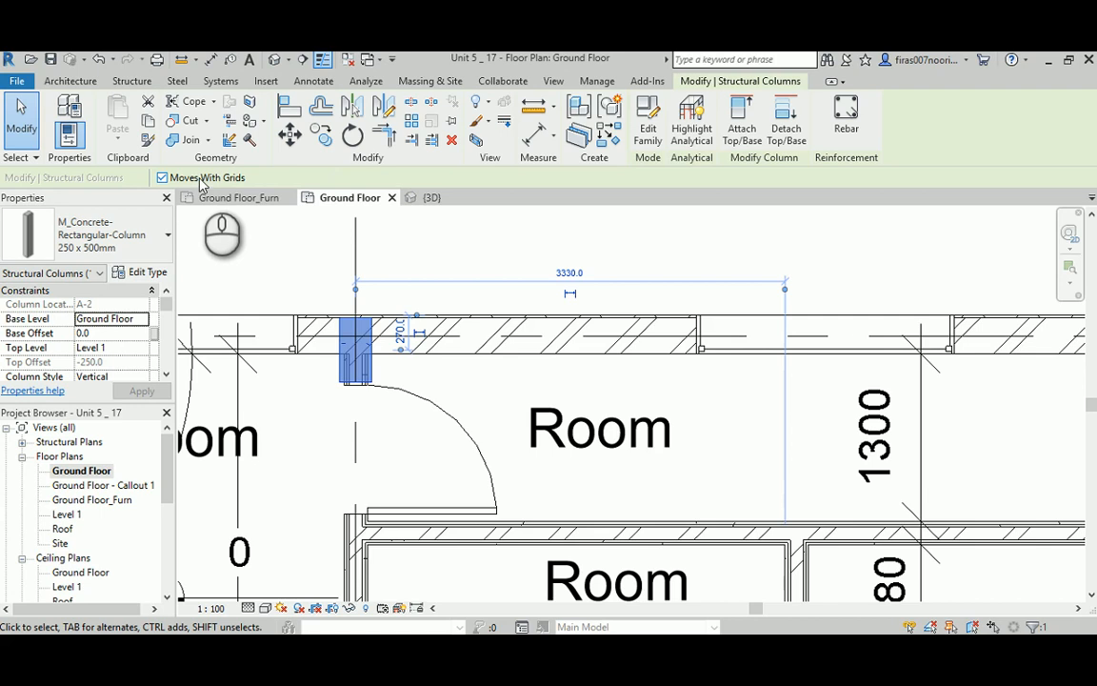
pyautogui.scroll(-5, 329, 315)
pyautogui.moveTo(497, 389); pyautogui.dragTo(485, 266, button='middle')
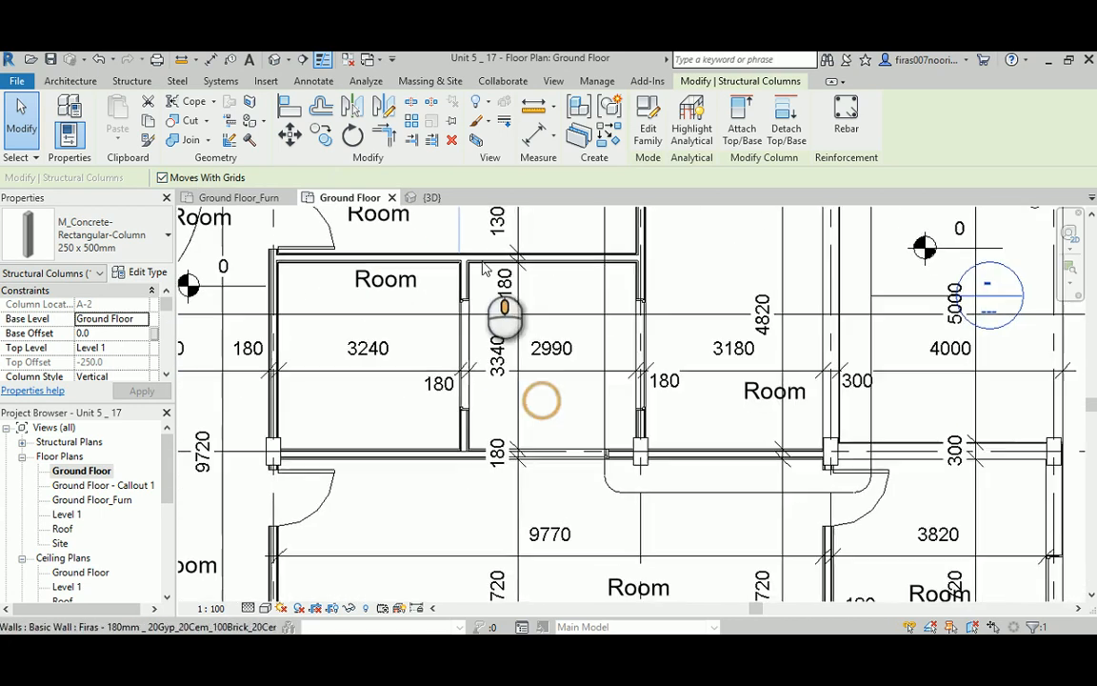
pyautogui.click(574, 401)
# Examine the relocated Grid 3 columns around the double entrance door and interior walls, and the columns on Grids 4 and 5
pyautogui.scroll(-5, 562, 420)
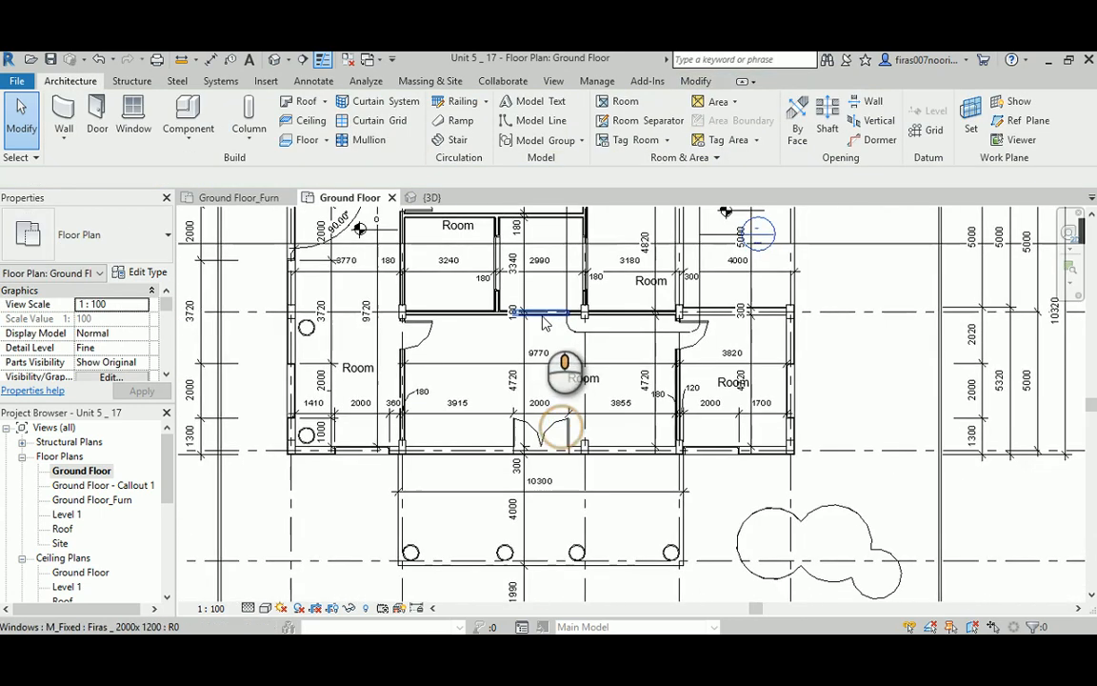
pyautogui.scroll(4, 569, 473)
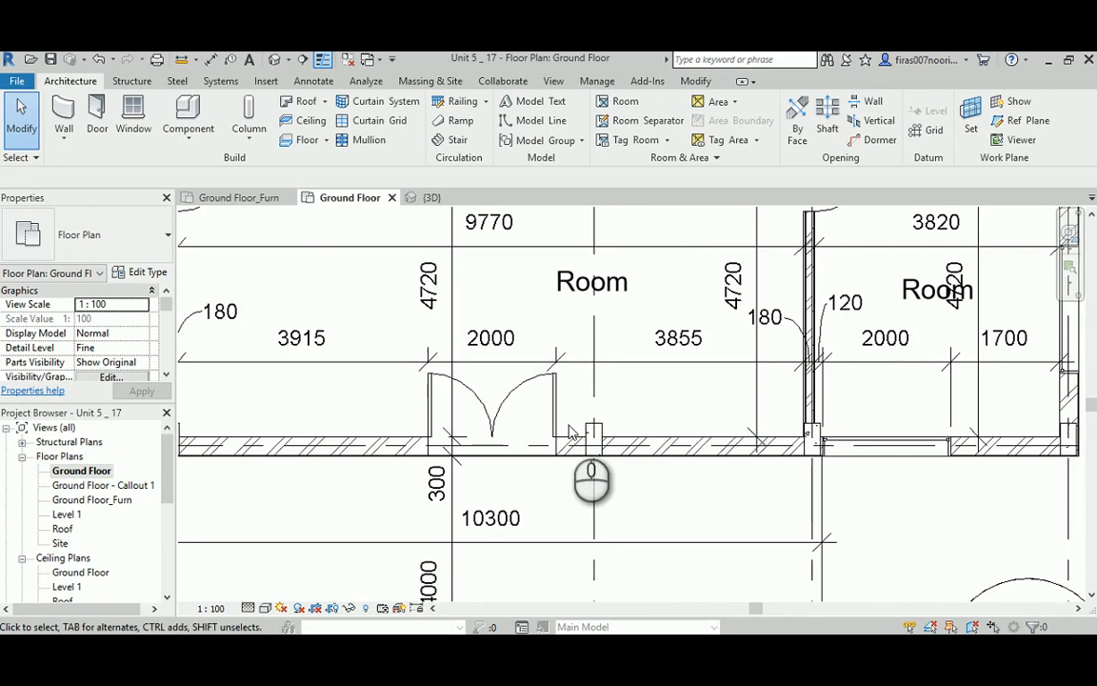
pyautogui.scroll(-3, 564, 455)
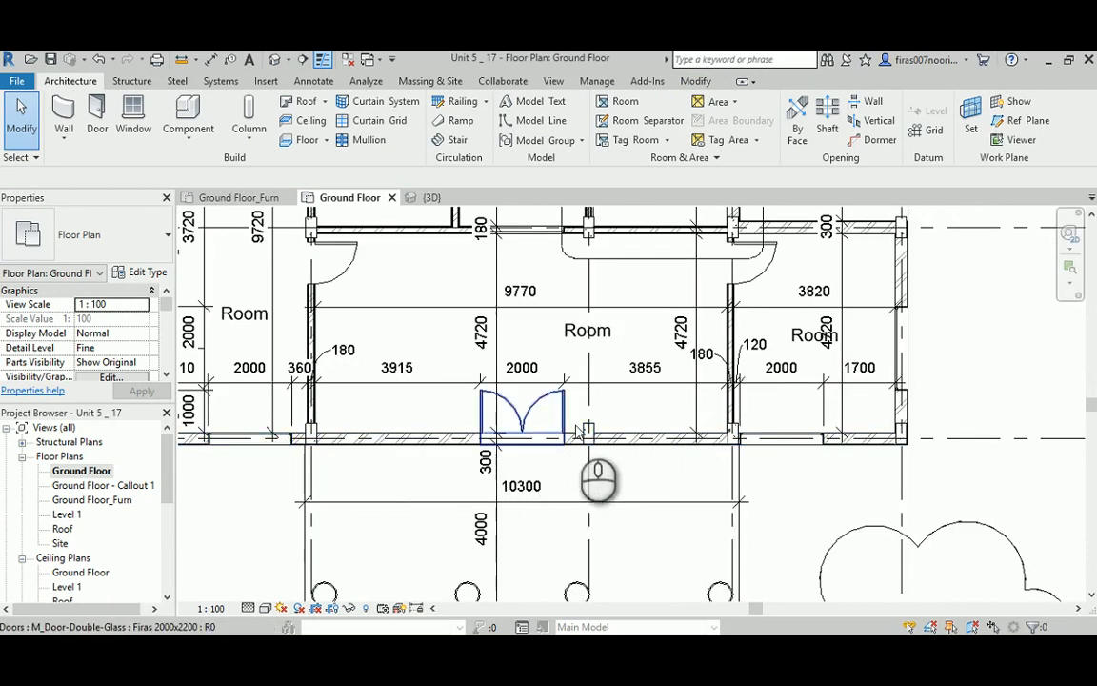
pyautogui.moveTo(564, 298); pyautogui.dragTo(560, 461, button='middle')
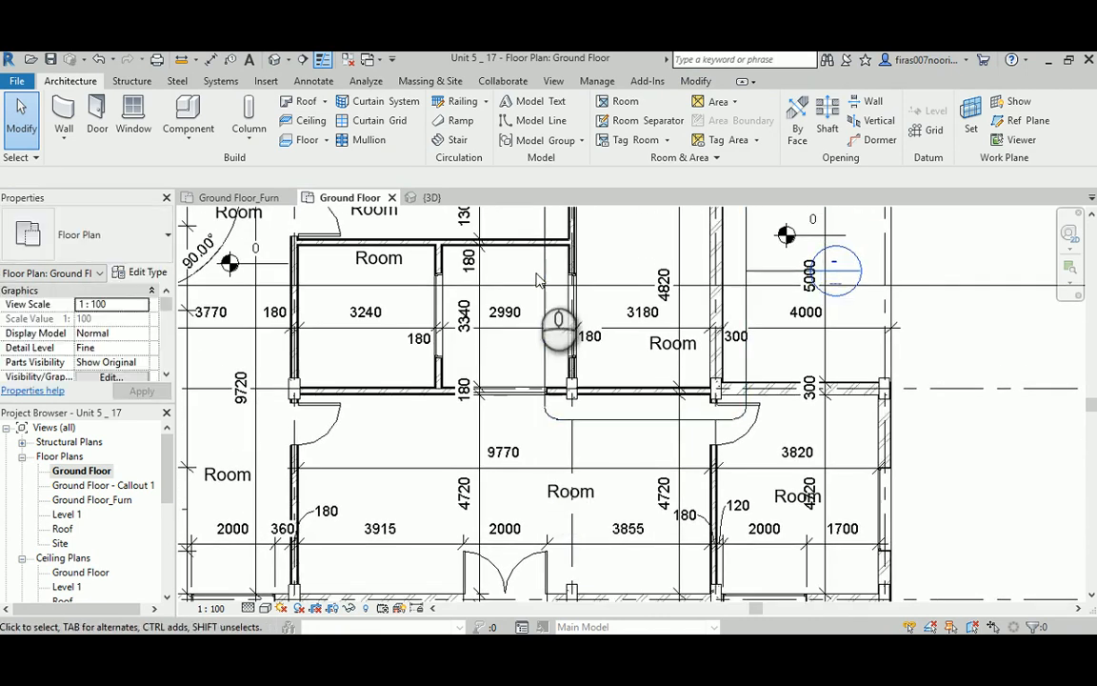
pyautogui.moveTo(535, 273); pyautogui.dragTo(539, 416, button='middle')
pyautogui.moveTo(677, 467); pyautogui.dragTo(622, 235, button='middle')
pyautogui.moveTo(682, 386); pyautogui.dragTo(611, 480, button='middle')
pyautogui.moveTo(739, 381); pyautogui.dragTo(731, 441, button='middle')
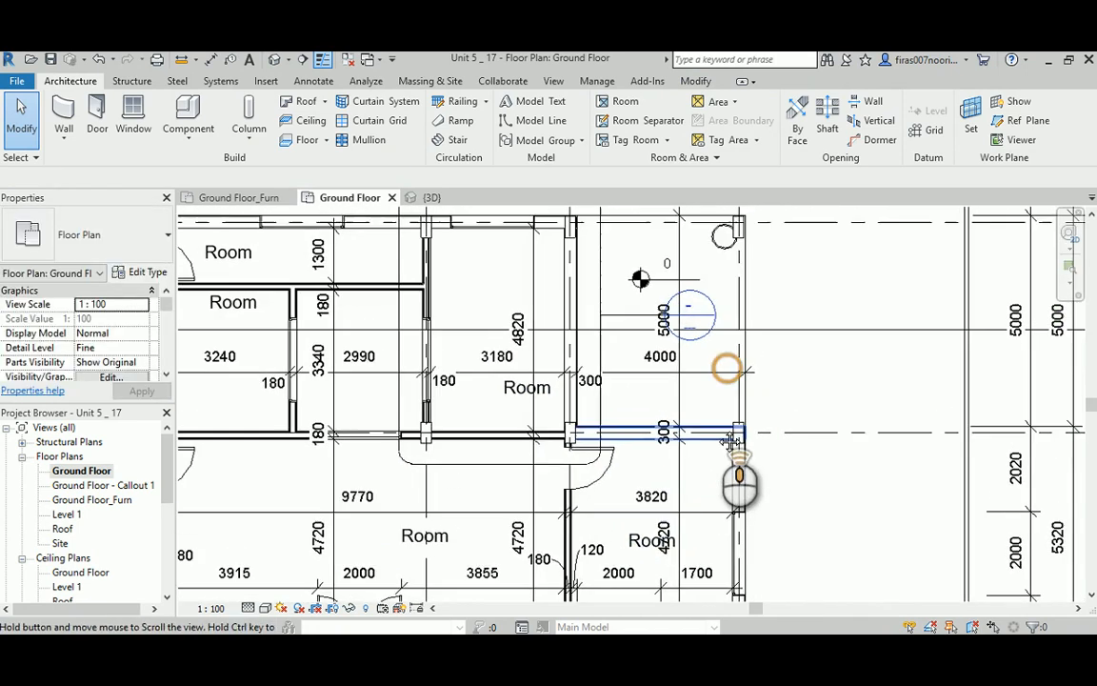
# Move the 250 x 500mm column at grid B-5 vertically into the 300 mm wall corner and align its upper face with the exterior finish line
pyautogui.scroll(4, 729, 423)
pyautogui.click(776, 476)
pyautogui.moveTo(773, 477); pyautogui.dragTo(650, 397, button='middle')
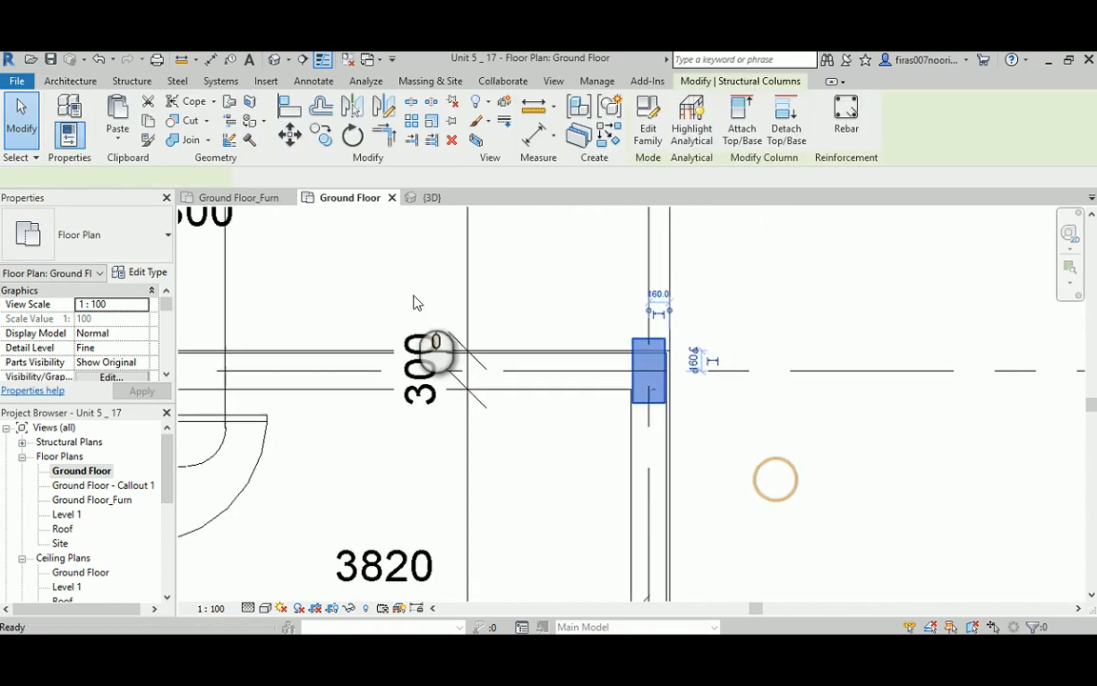
pyautogui.click(289, 134)
pyautogui.scroll(4, 665, 404)
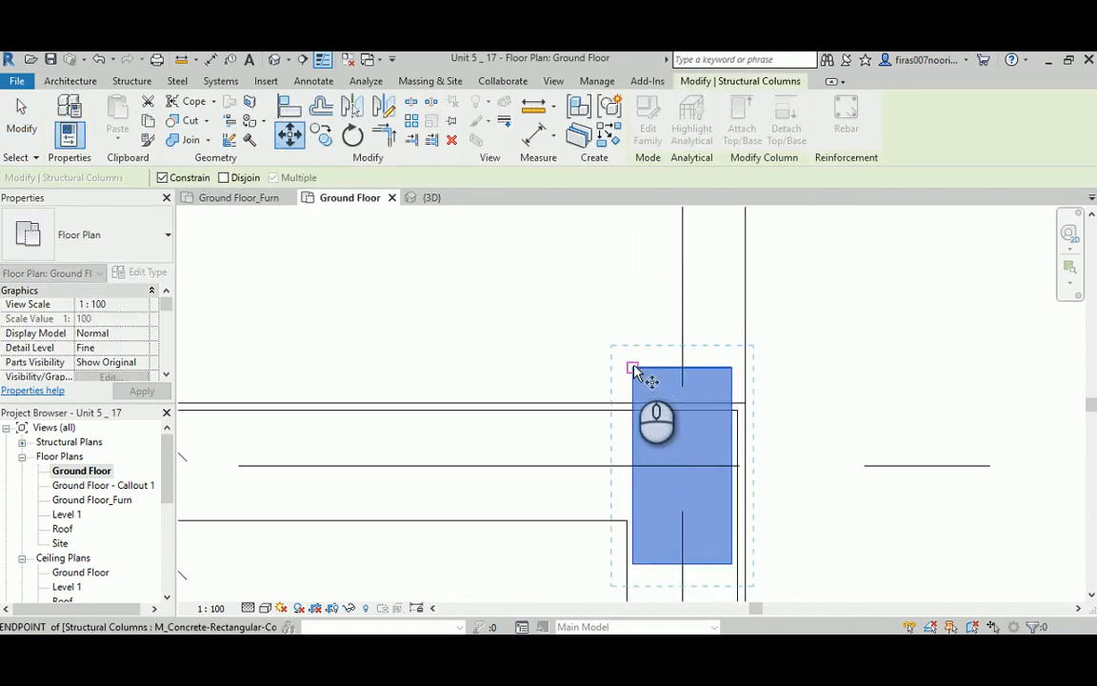
pyautogui.click(634, 369)
pyautogui.click(636, 416)
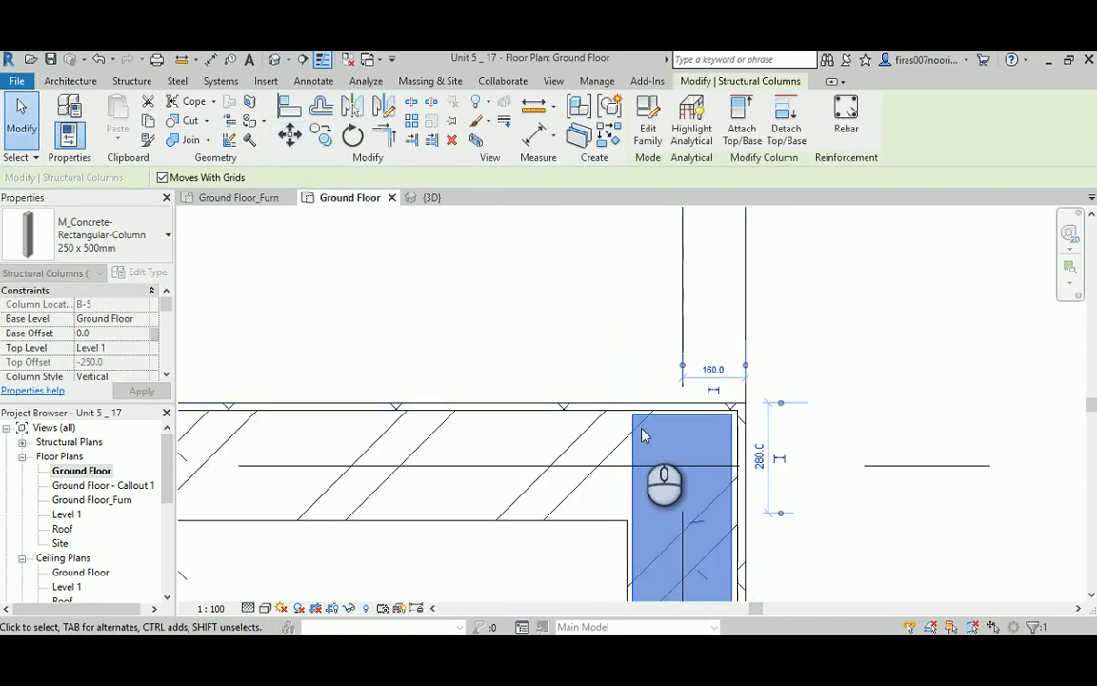
pyautogui.click(322, 134)
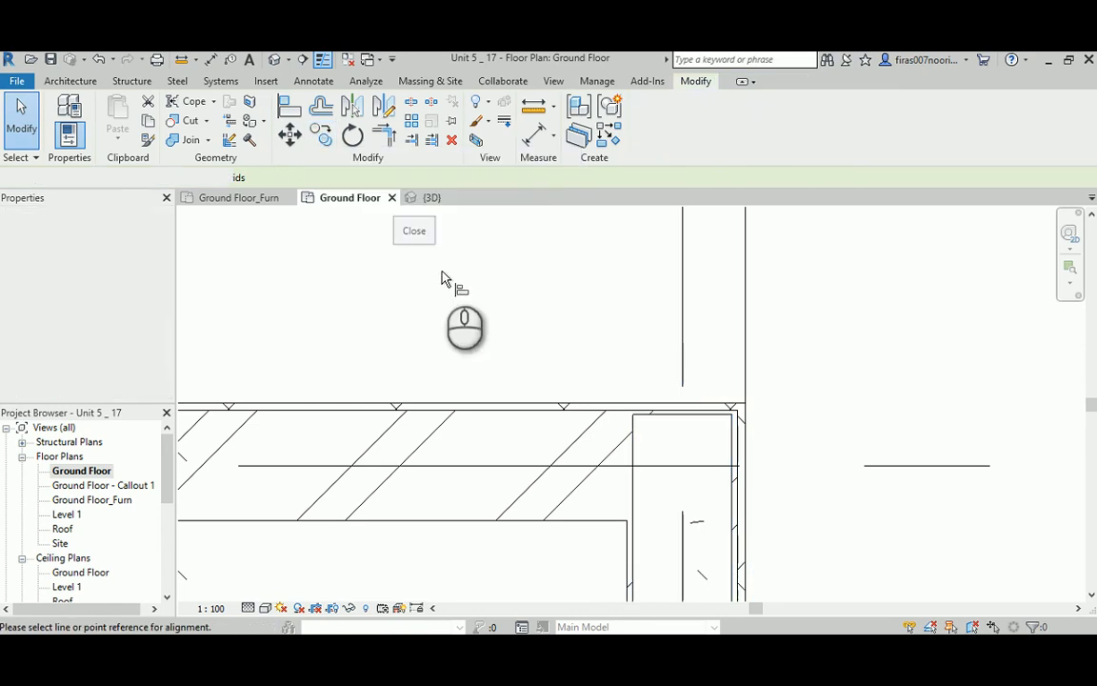
pyautogui.click(643, 416)
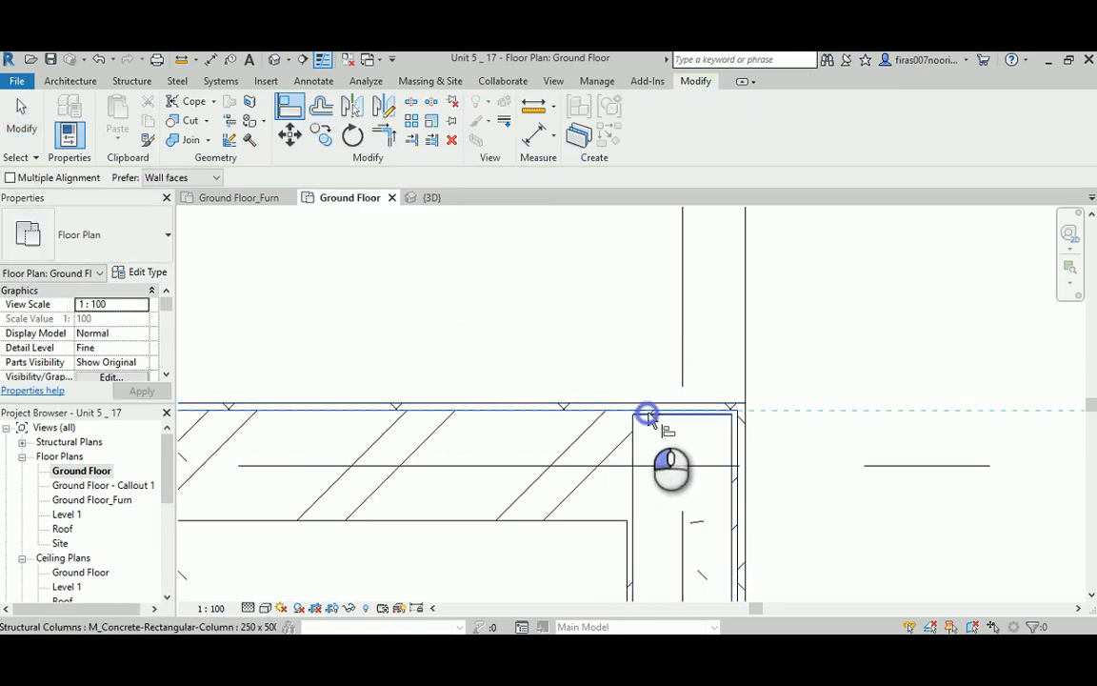
# Delete the 250 x 500mm structural column at grid A-5, leaving the adjacent cylindrical column
pyautogui.scroll(-6, 588, 367)
pyautogui.moveTo(591, 368); pyautogui.dragTo(586, 223, button='middle')
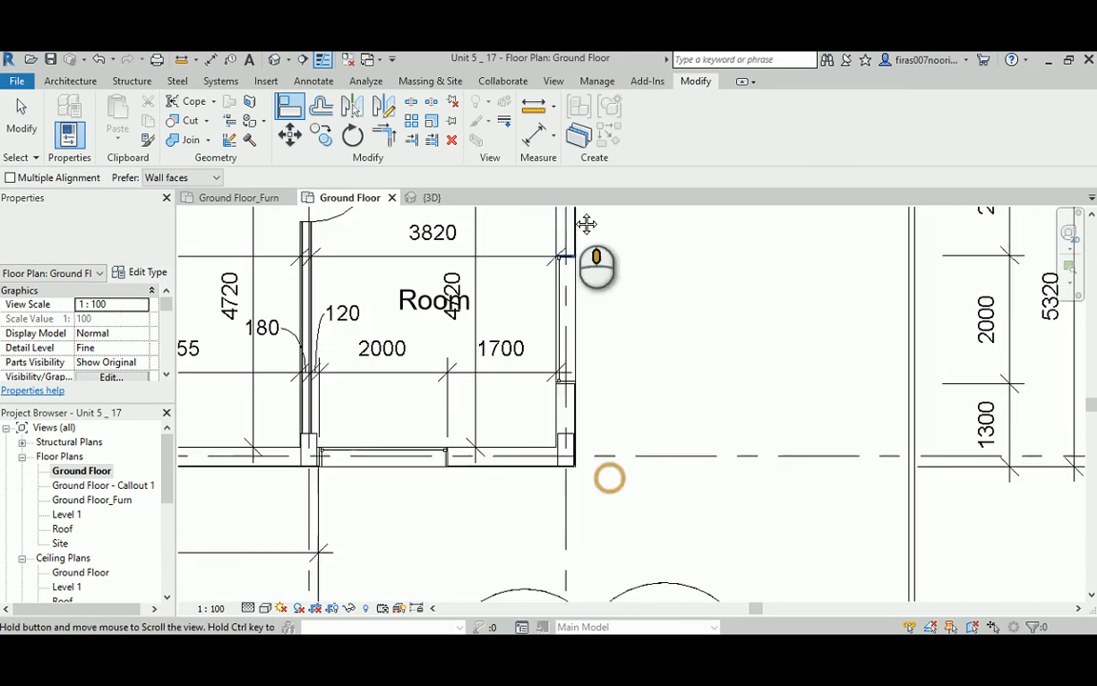
pyautogui.scroll(5, 598, 383)
pyautogui.scroll(-2, 583, 433)
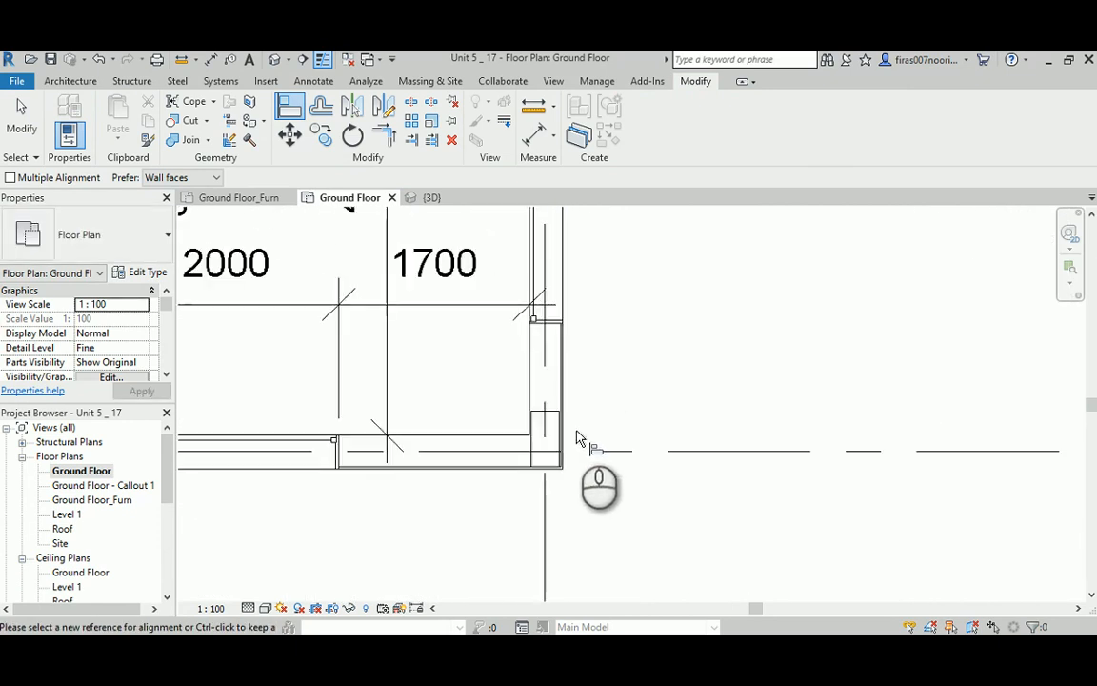
pyautogui.scroll(-6, 577, 432)
pyautogui.moveTo(574, 320); pyautogui.dragTo(544, 574, button='middle')
pyautogui.moveTo(552, 257); pyautogui.dragTo(560, 381, button='middle')
pyautogui.scroll(5, 561, 381)
pyautogui.press('Escape')
pyautogui.press('Escape')
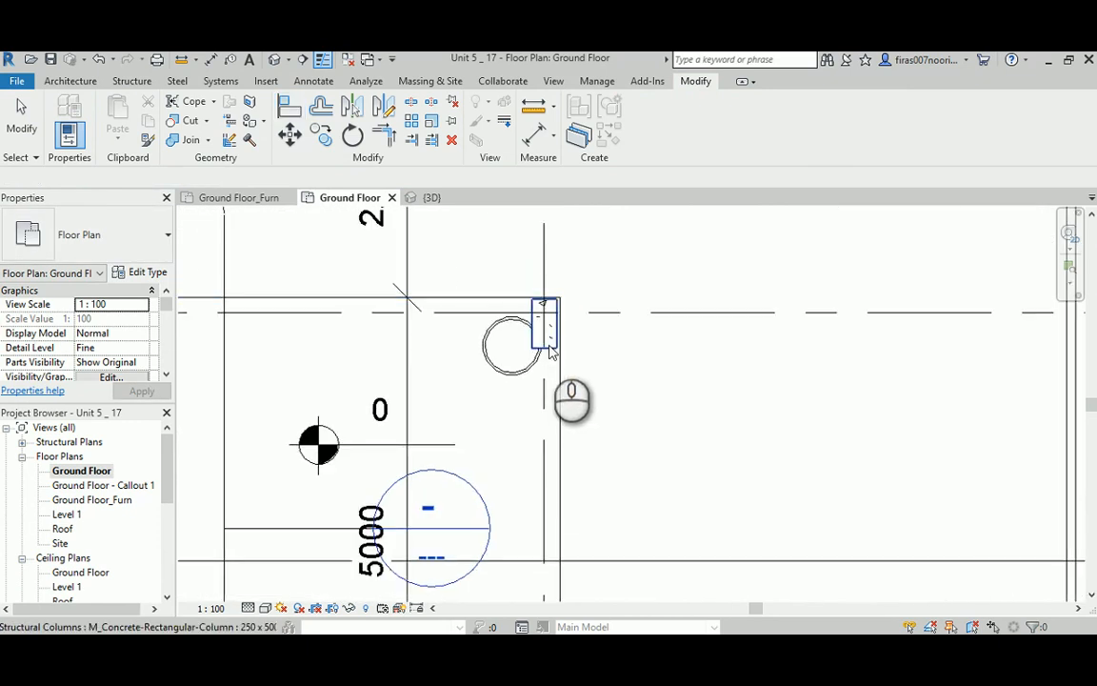
pyautogui.click(550, 351)
pyautogui.press('Escape')
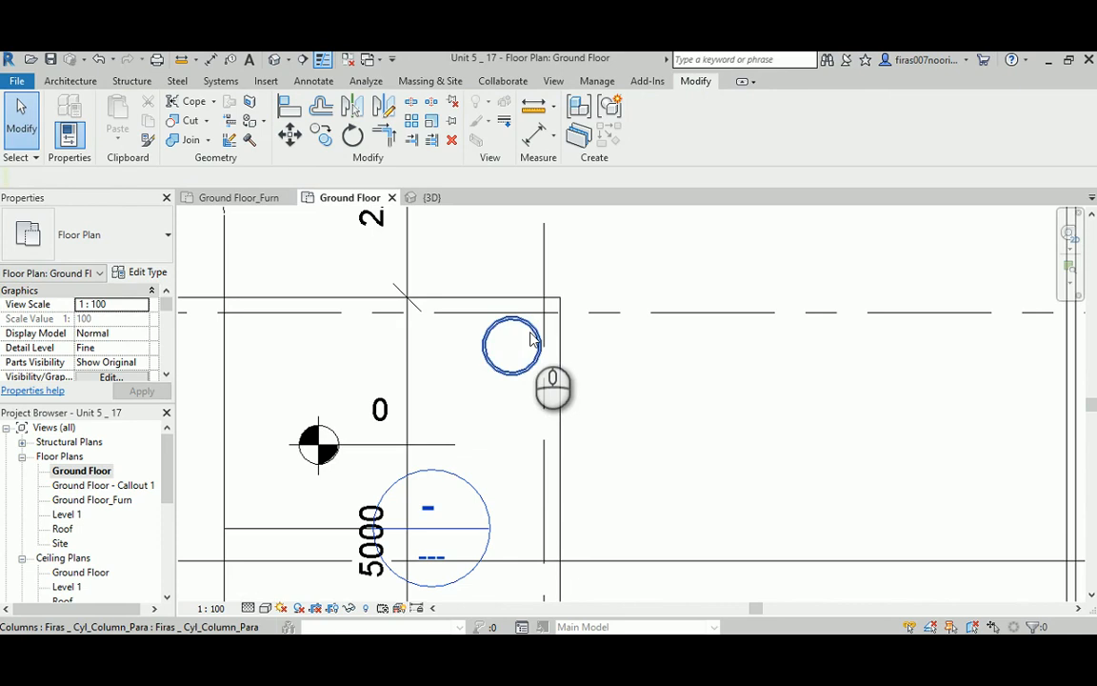
# Delete the two cylindrical columns in the room between Grids 1 and 2, near grid intersections C-1 and B-1
pyautogui.click(533, 334)
pyautogui.moveTo(455, 357); pyautogui.dragTo(627, 295, button='middle')
pyautogui.scroll(-3, 627, 295)
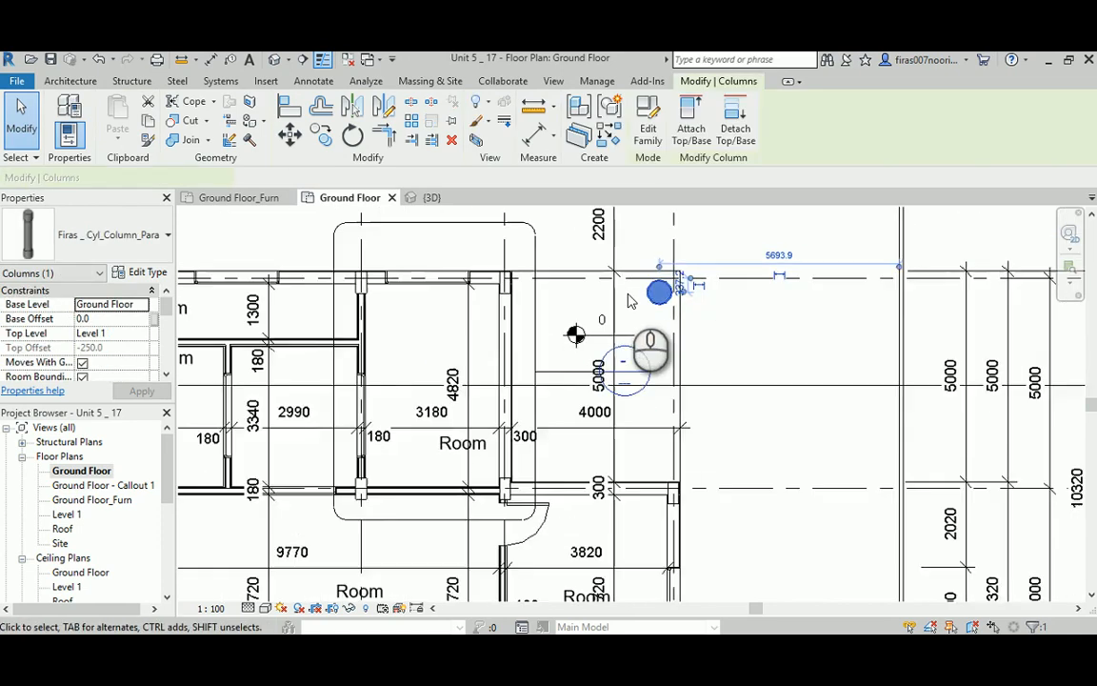
pyautogui.moveTo(381, 362); pyautogui.dragTo(427, 354, button='middle')
pyautogui.scroll(-5, 433, 400)
pyautogui.scroll(6, 421, 448)
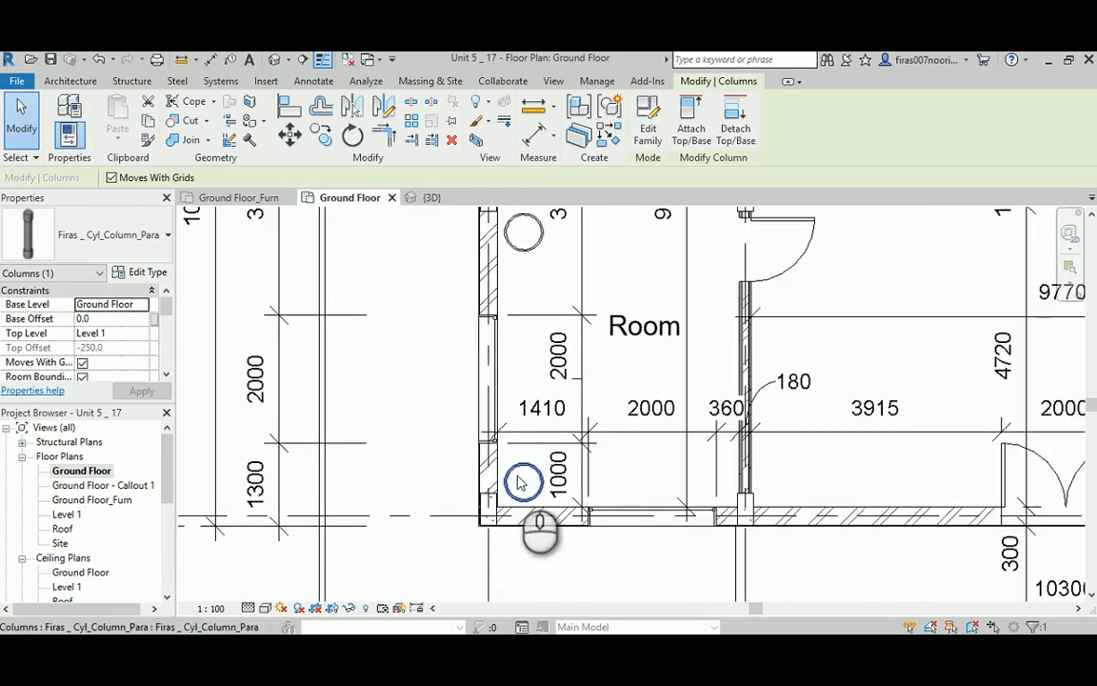
pyautogui.moveTo(522, 476); pyautogui.dragTo(507, 494, button='middle')
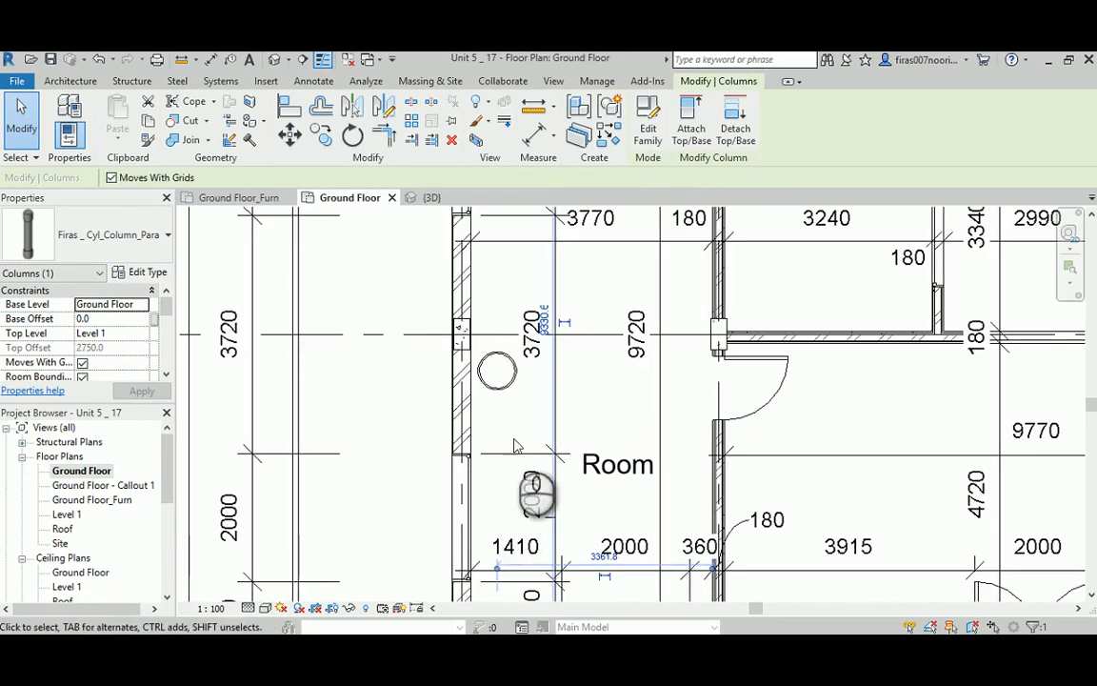
pyautogui.press('Delete')
pyautogui.click(506, 384)
pyautogui.press('Delete')
pyautogui.scroll(-3, 508, 389)
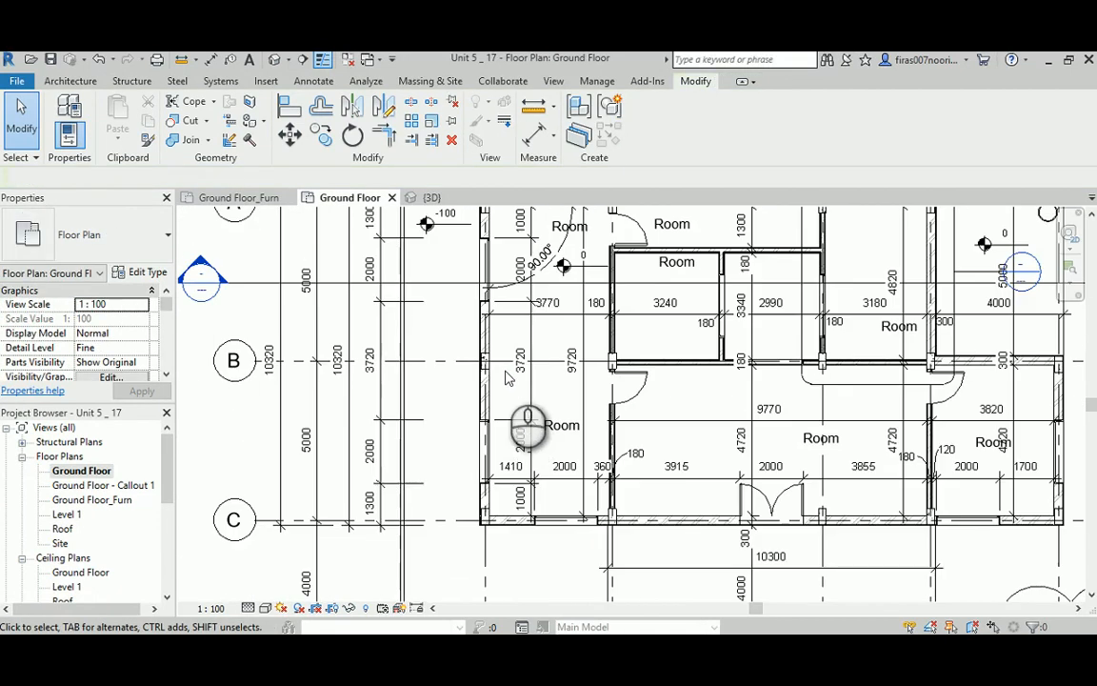
# Examine the columns against the walls, doors and windows across the ground floor plan
pyautogui.moveTo(495, 358); pyautogui.dragTo(491, 372, button='middle')
pyautogui.moveTo(591, 438); pyautogui.dragTo(567, 478, button='middle')
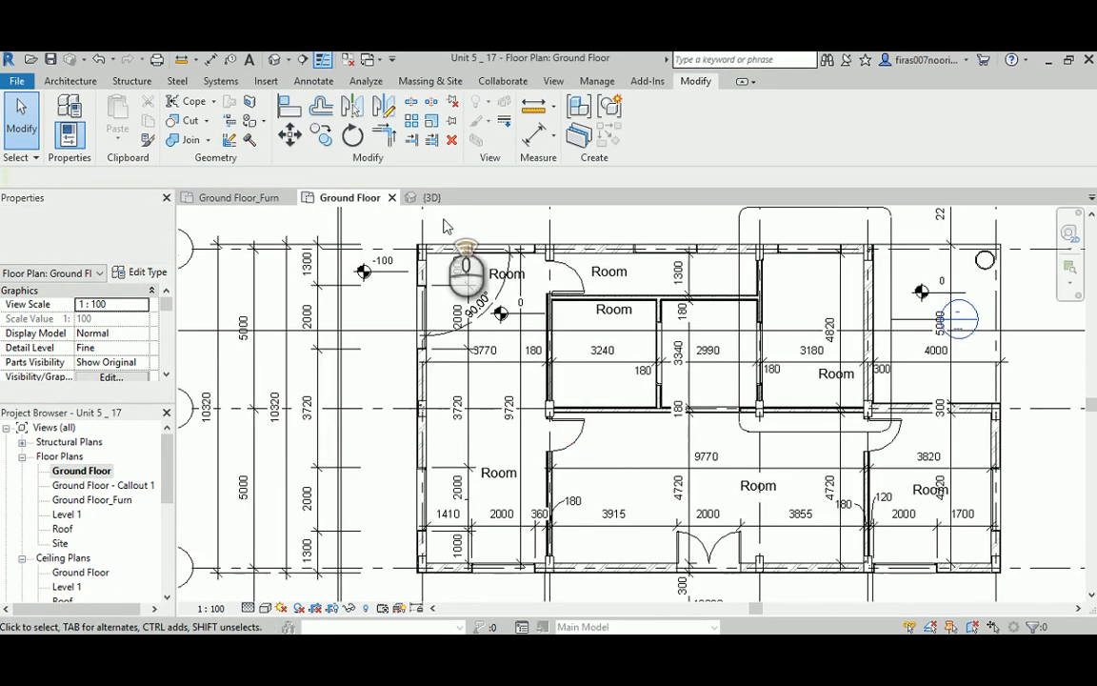
pyautogui.scroll(5, 444, 226)
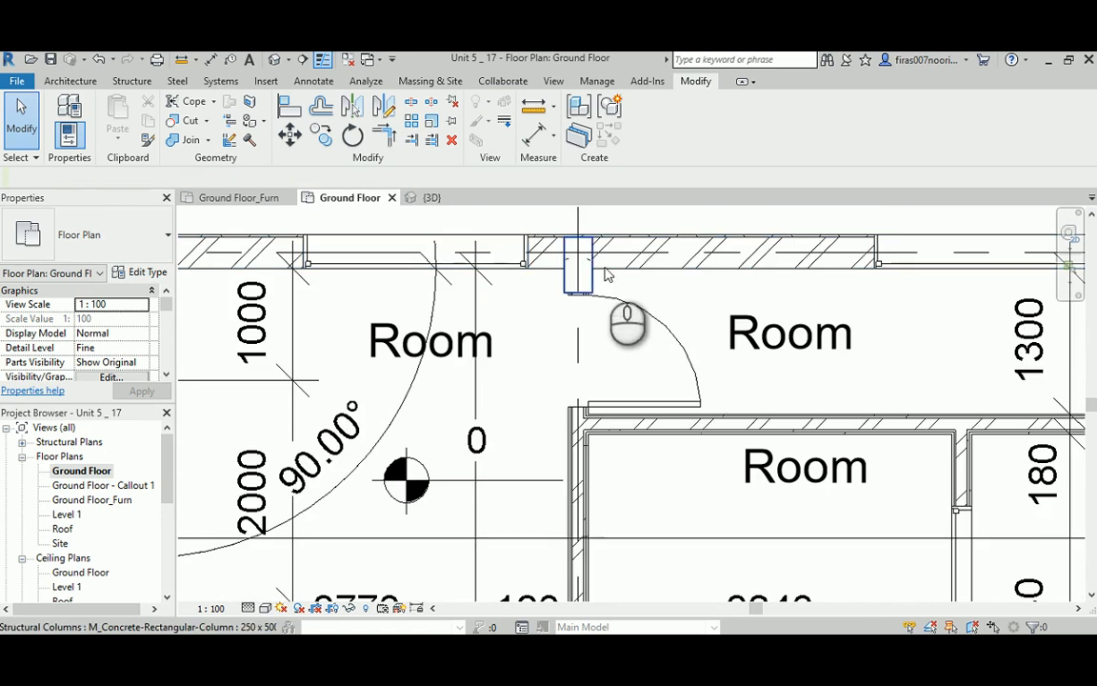
pyautogui.scroll(-3, 619, 276)
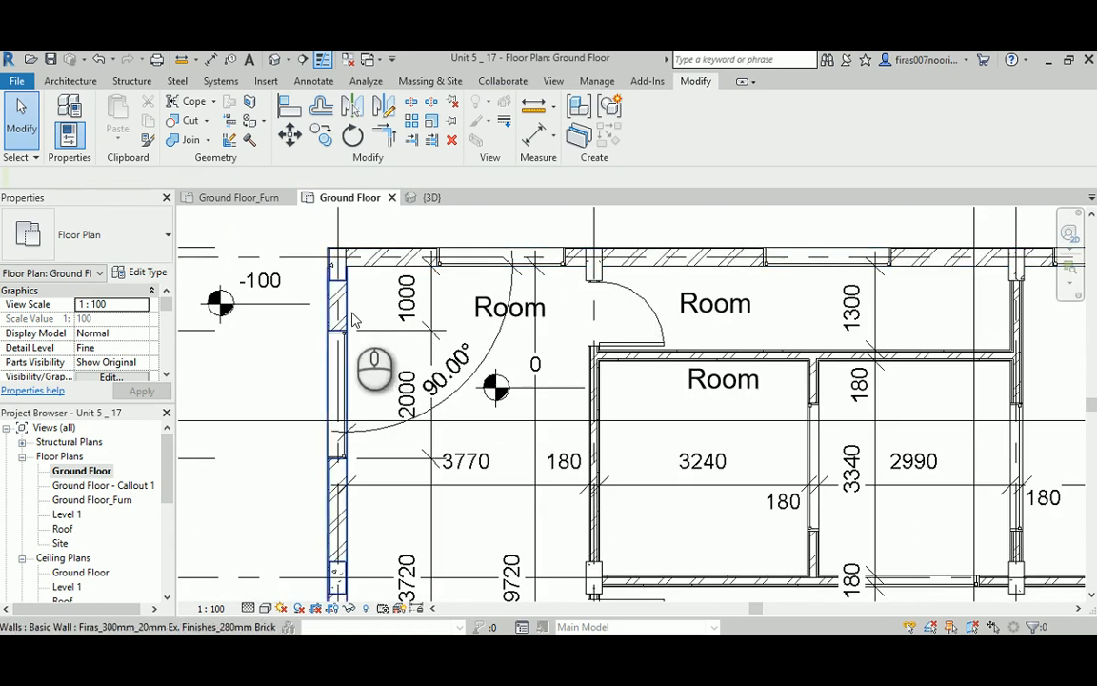
pyautogui.moveTo(400, 388); pyautogui.dragTo(419, 367, button='middle')
pyautogui.scroll(-2, 419, 367)
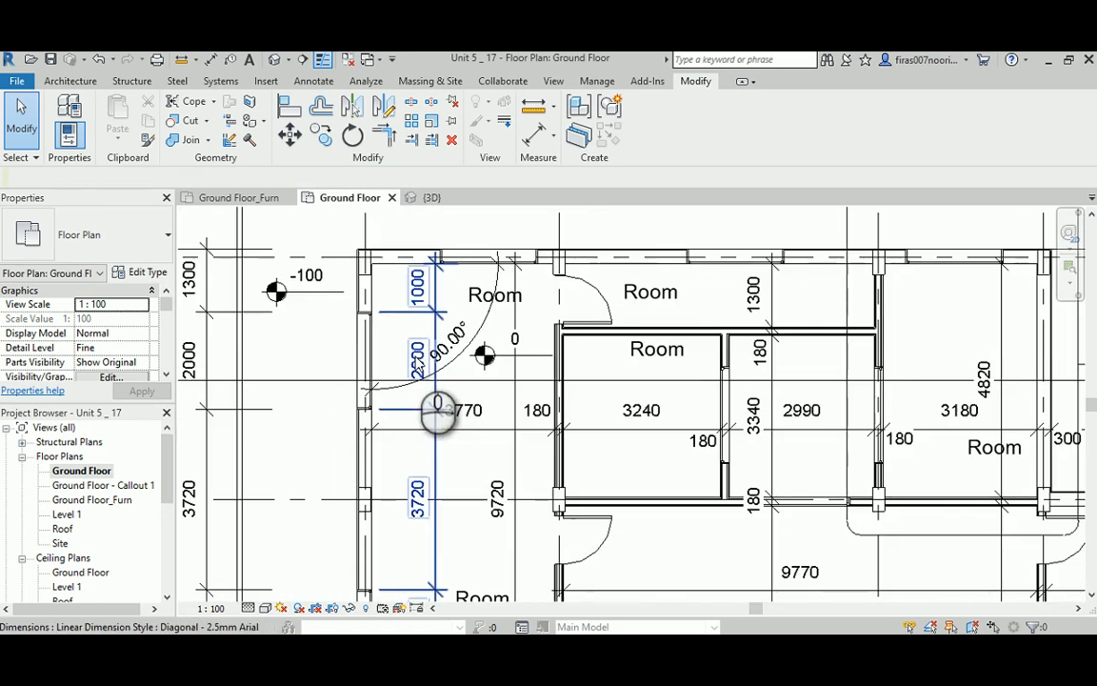
pyautogui.moveTo(569, 452); pyautogui.dragTo(561, 441, button='middle')
pyautogui.scroll(-2, 557, 436)
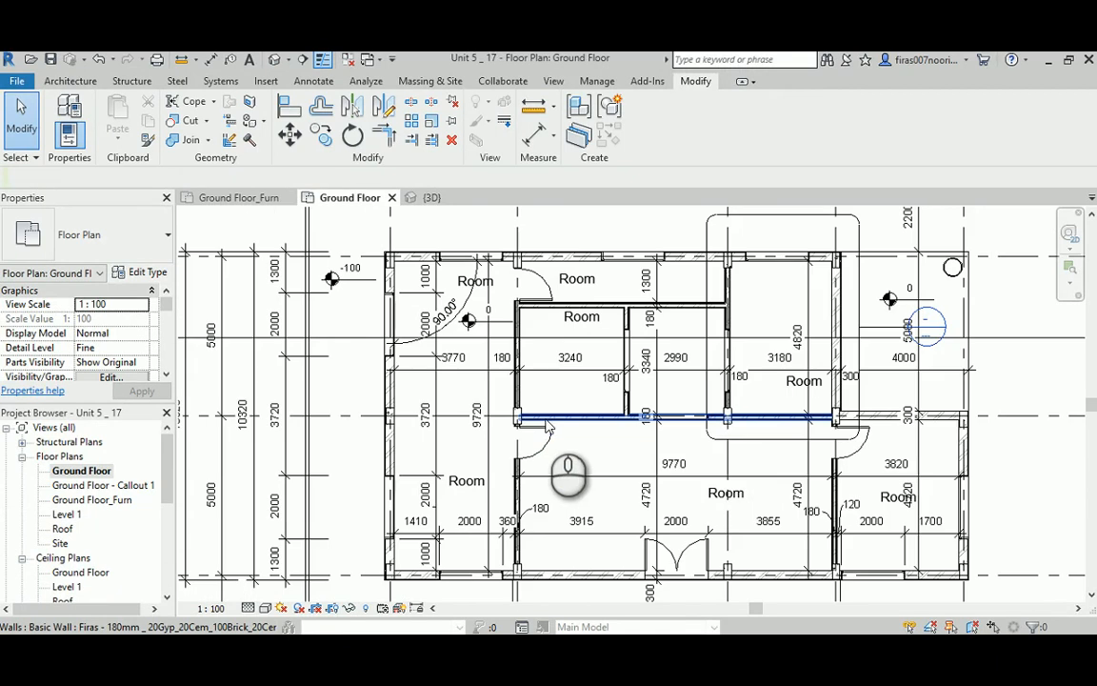
# Move the 2000 x 1200 window on Grid C between Grids 4 and 5 horizontally 300 mm toward Grid 5, clear of the Grid 4 column
pyautogui.scroll(4, 924, 583)
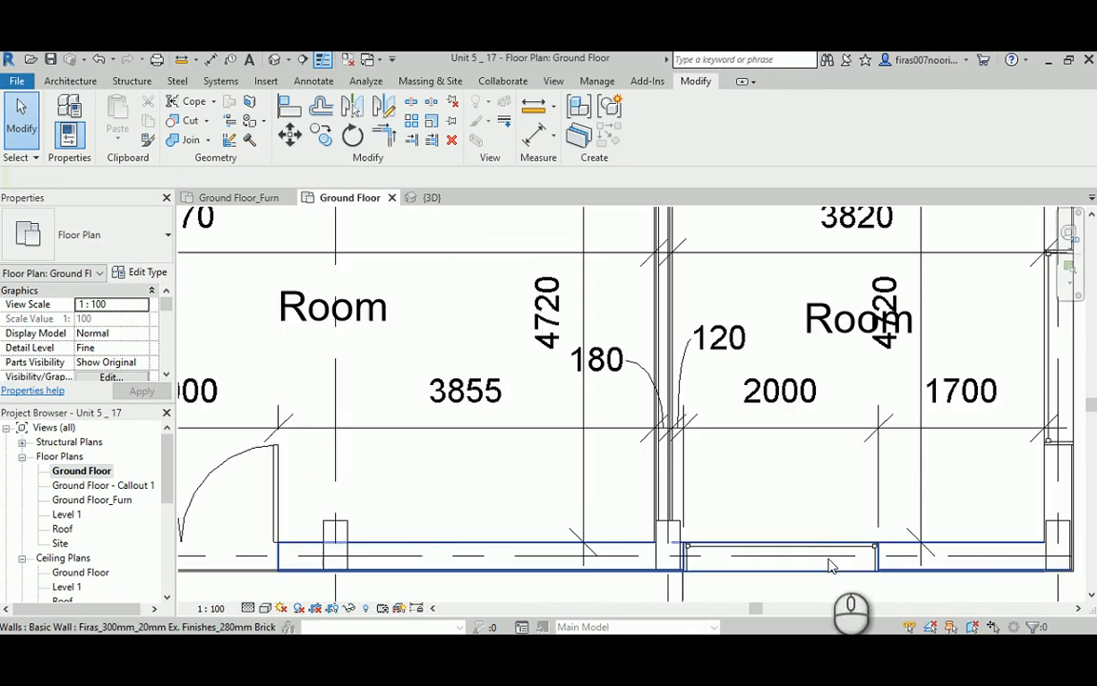
pyautogui.click(800, 548)
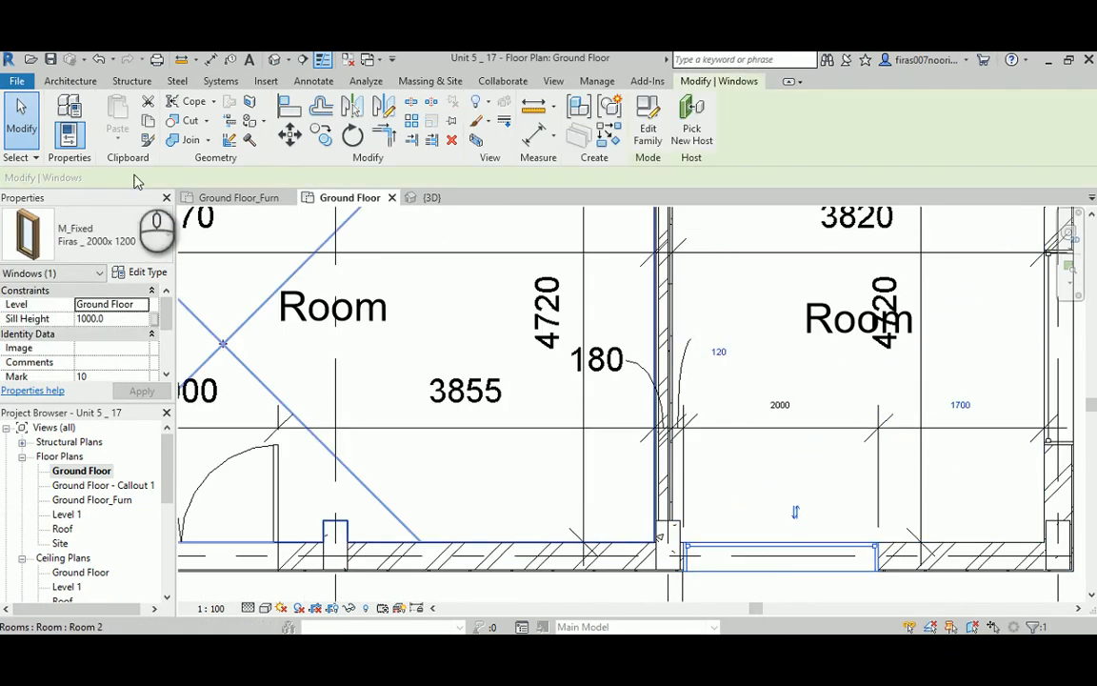
pyautogui.click(286, 137)
pyautogui.click(753, 463)
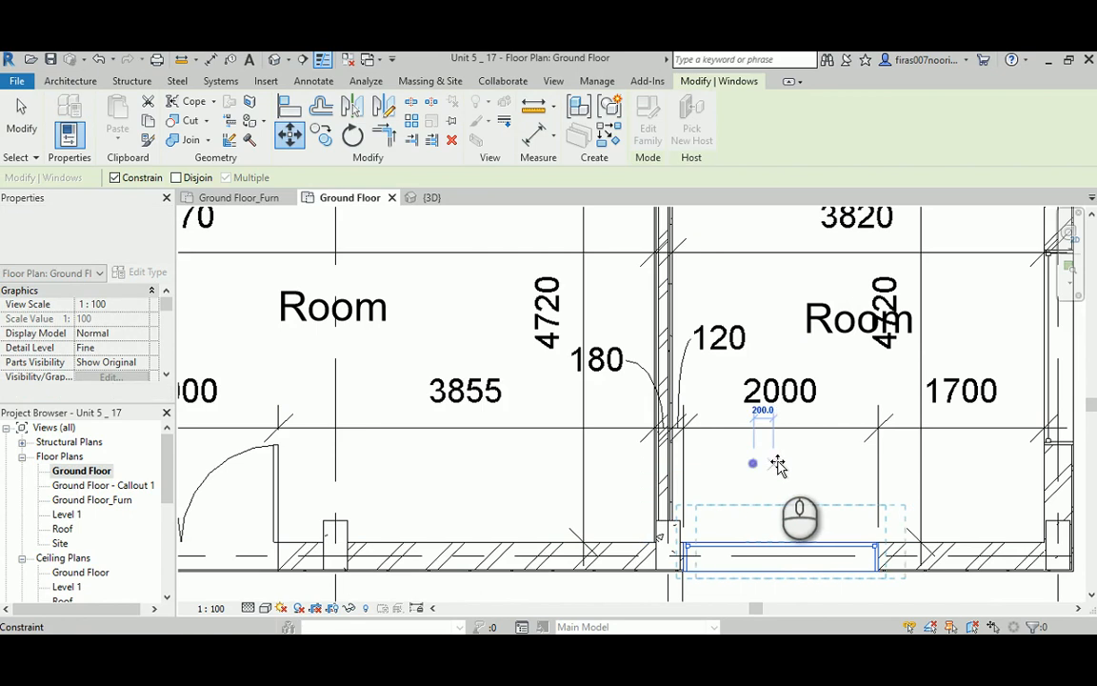
pyautogui.click(781, 462)
pyautogui.click(503, 470)
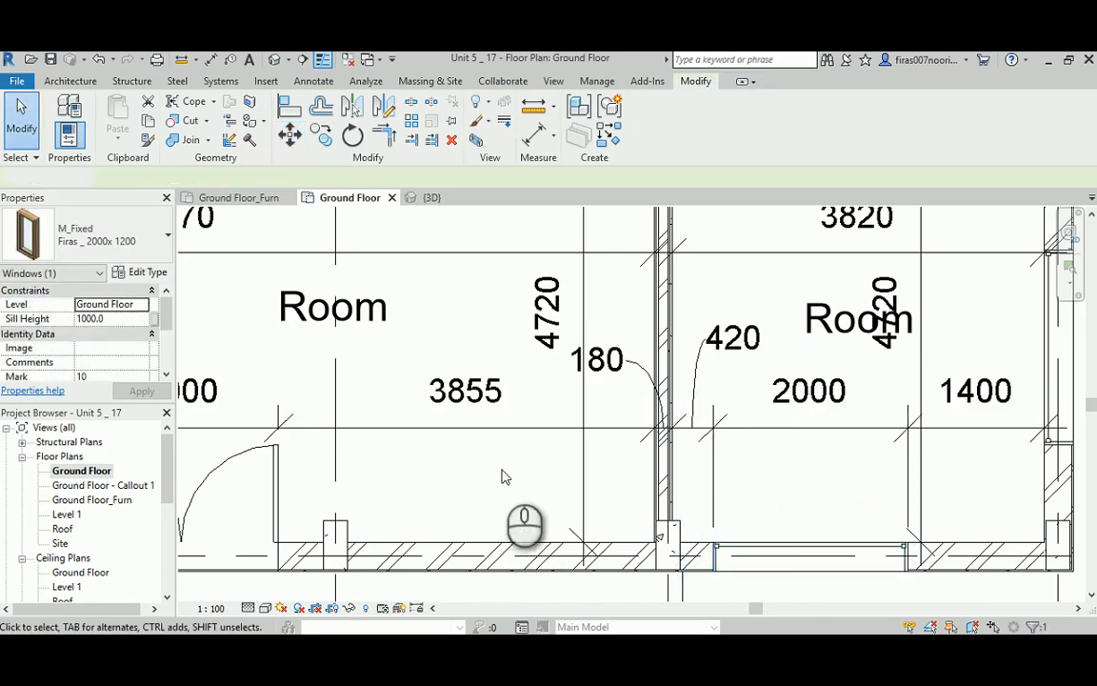
# Open the Ground Floor plan's Visibility/Graphic Overrides and select the Structural Columns model category
pyautogui.scroll(-3, 503, 470)
pyautogui.moveTo(489, 343); pyautogui.dragTo(652, 328, button='middle')
pyautogui.moveTo(348, 436); pyautogui.dragTo(552, 412, button='middle')
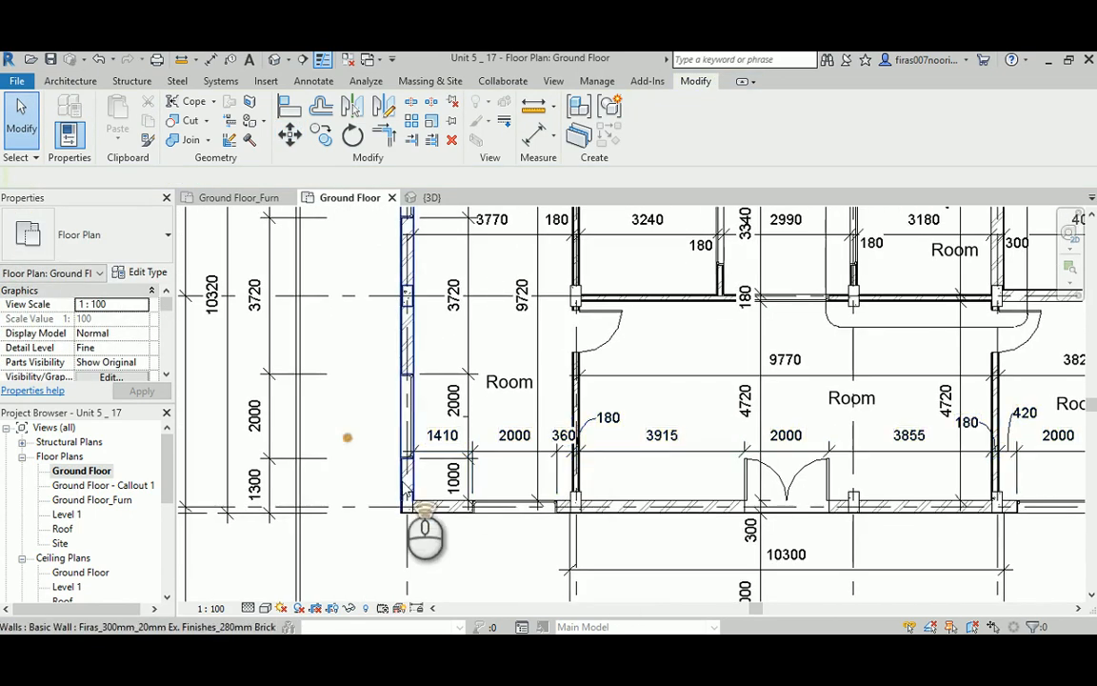
pyautogui.scroll(4, 404, 510)
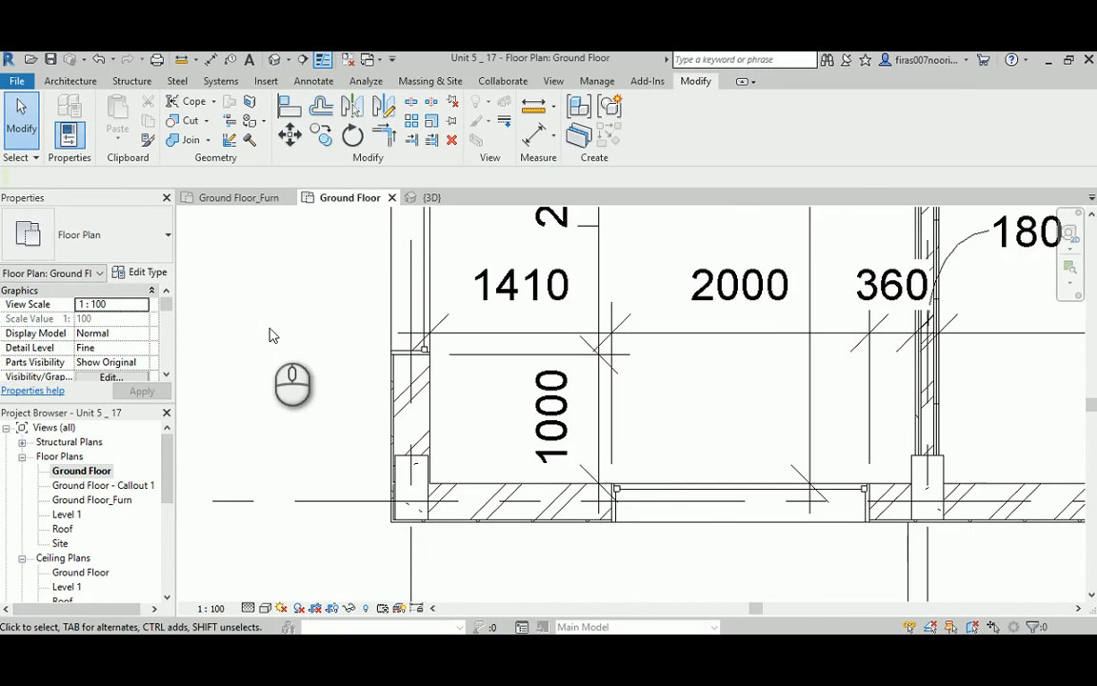
pyautogui.press('v')
pyautogui.press('g')
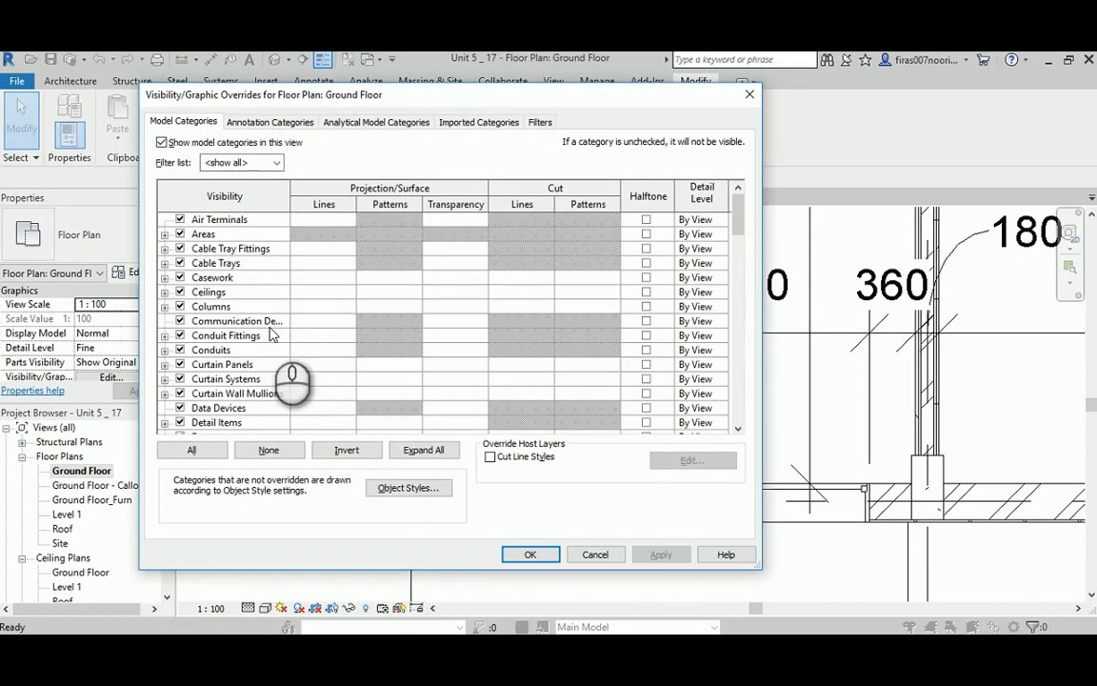
pyautogui.click(212, 306)
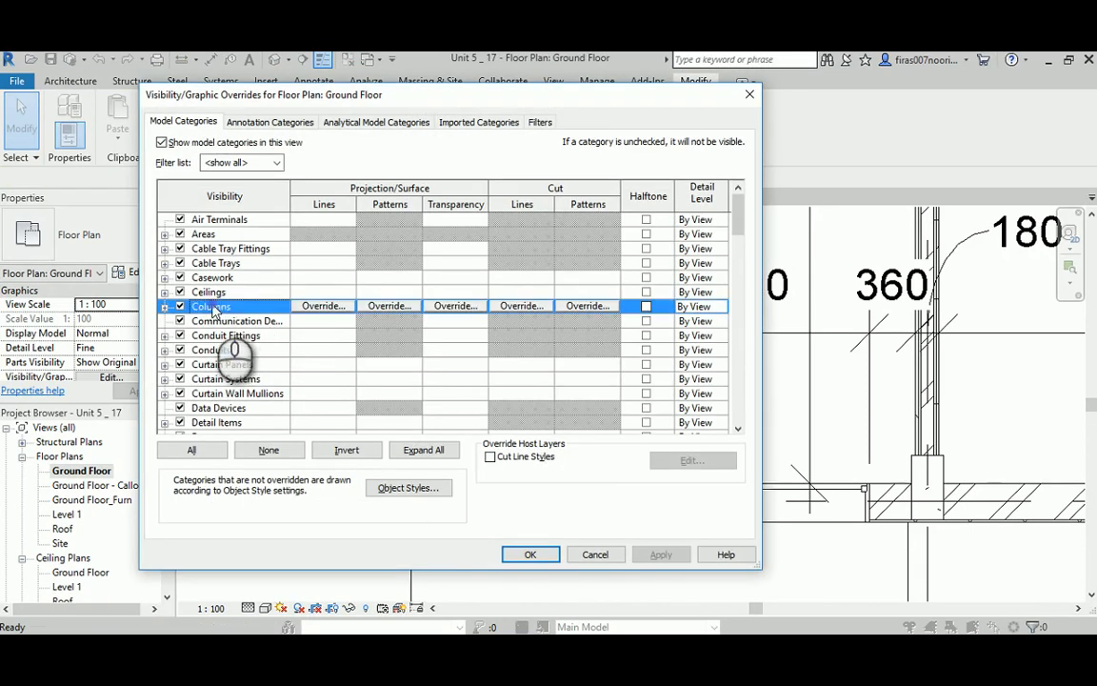
pyautogui.scroll(-8, 214, 315)
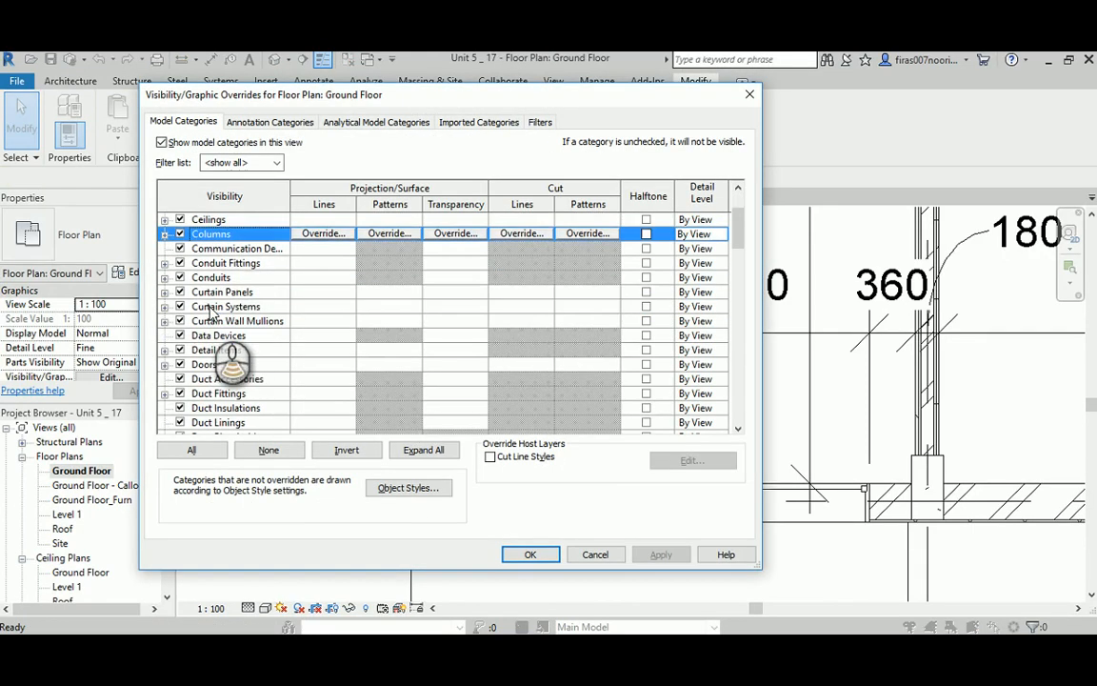
pyautogui.scroll(-7, 215, 317)
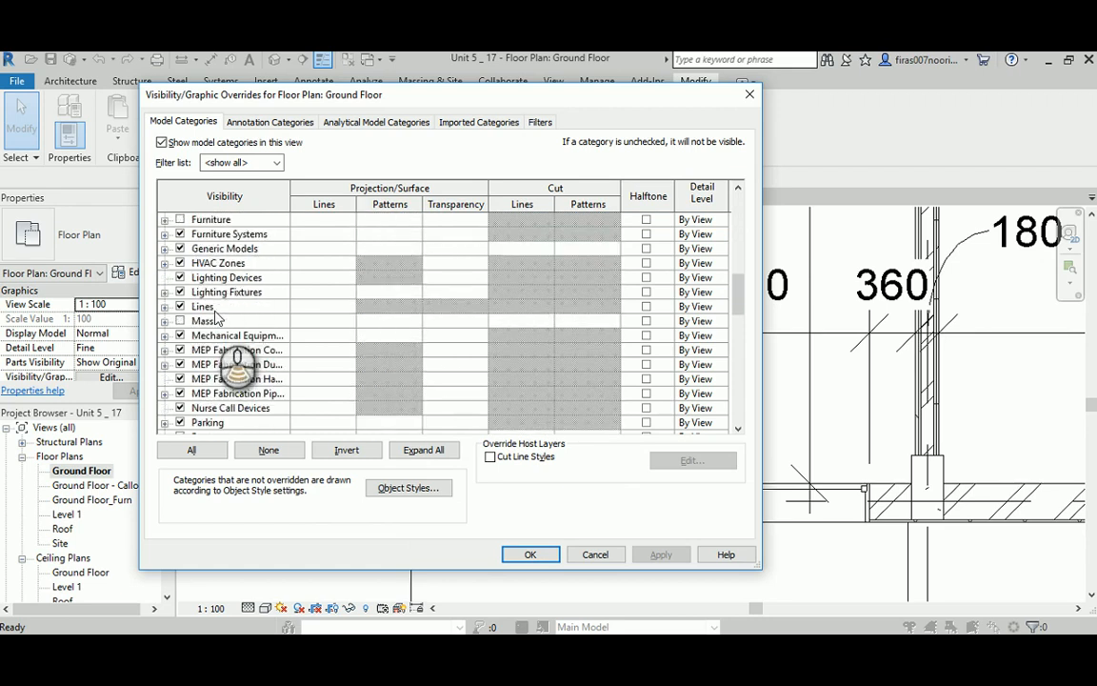
pyautogui.scroll(-5, 215, 317)
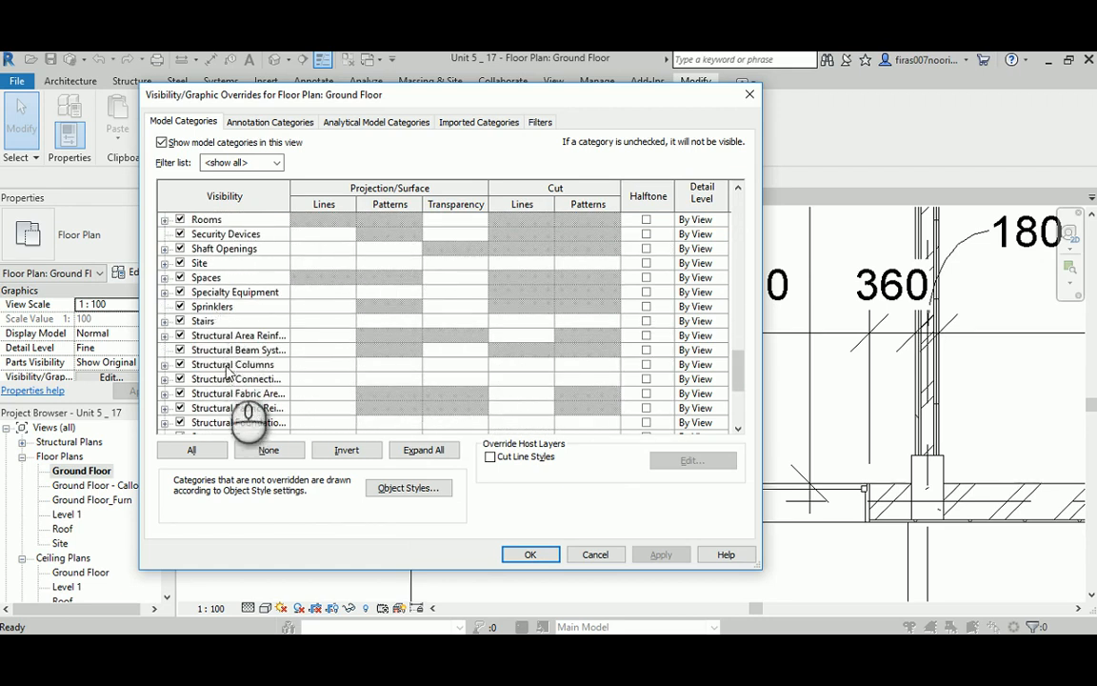
pyautogui.click(226, 365)
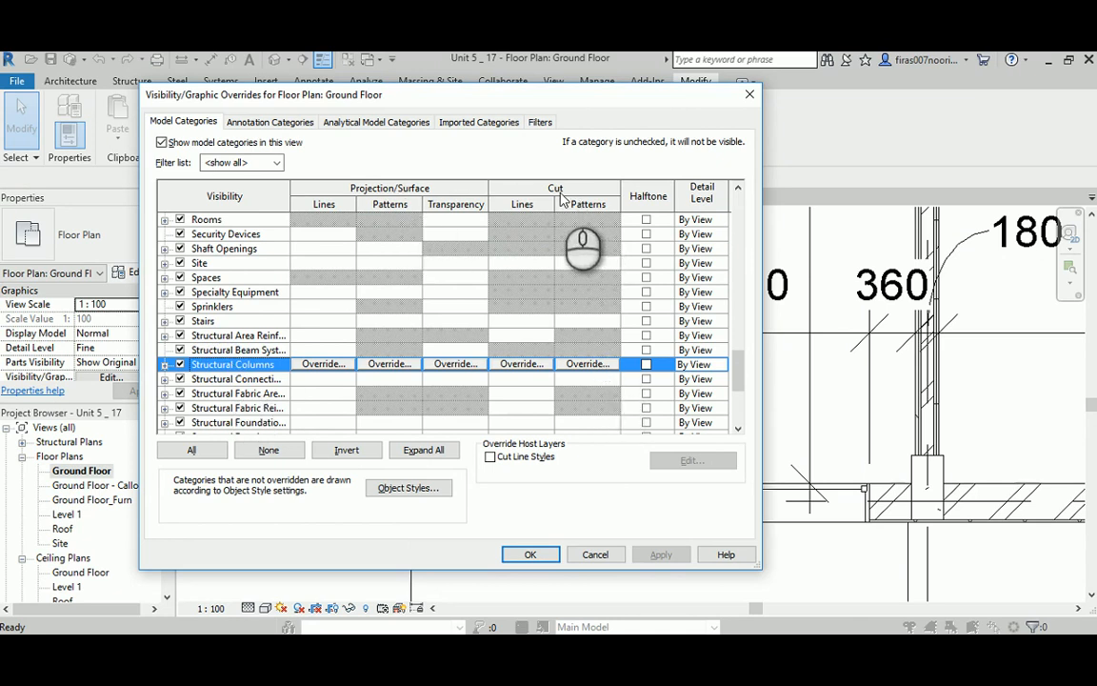
# Override the Structural Columns cut pattern with a black solid fill foreground and apply it to the view
pyautogui.click(587, 365)
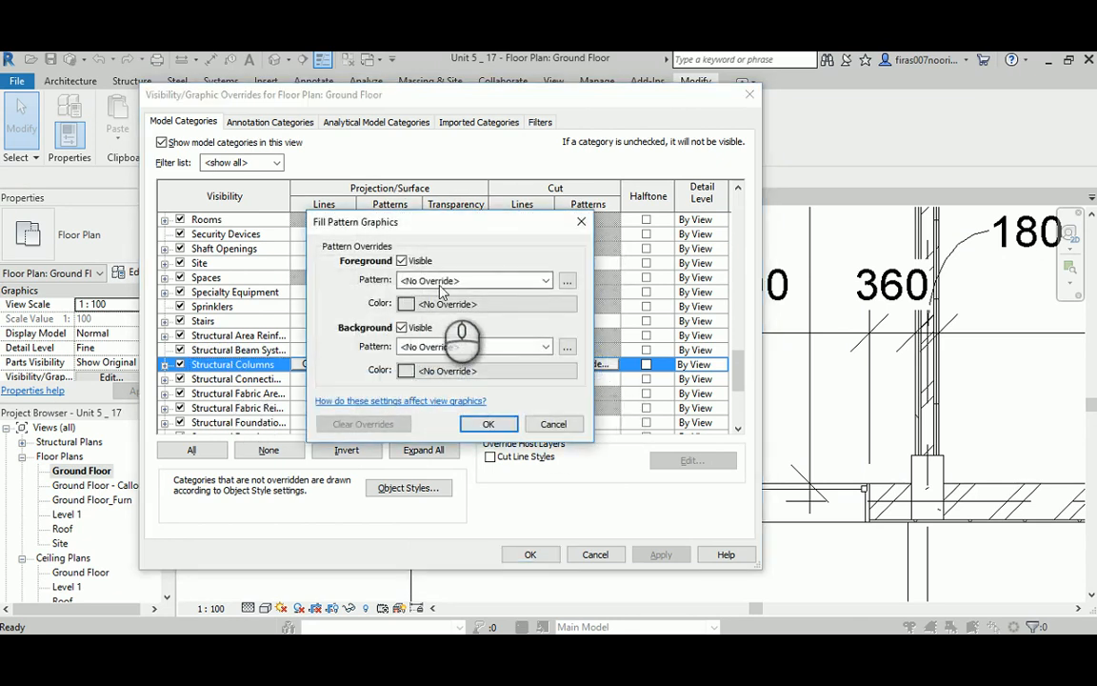
pyautogui.click(441, 282)
pyautogui.click(495, 76)
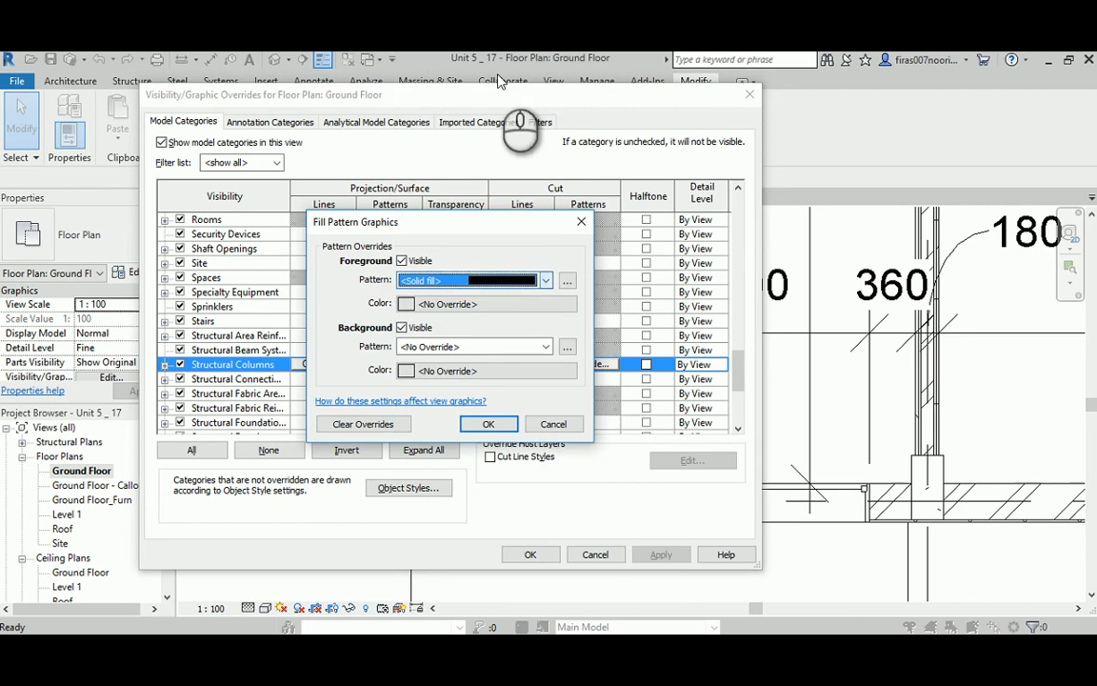
pyautogui.click(466, 305)
pyautogui.click(282, 348)
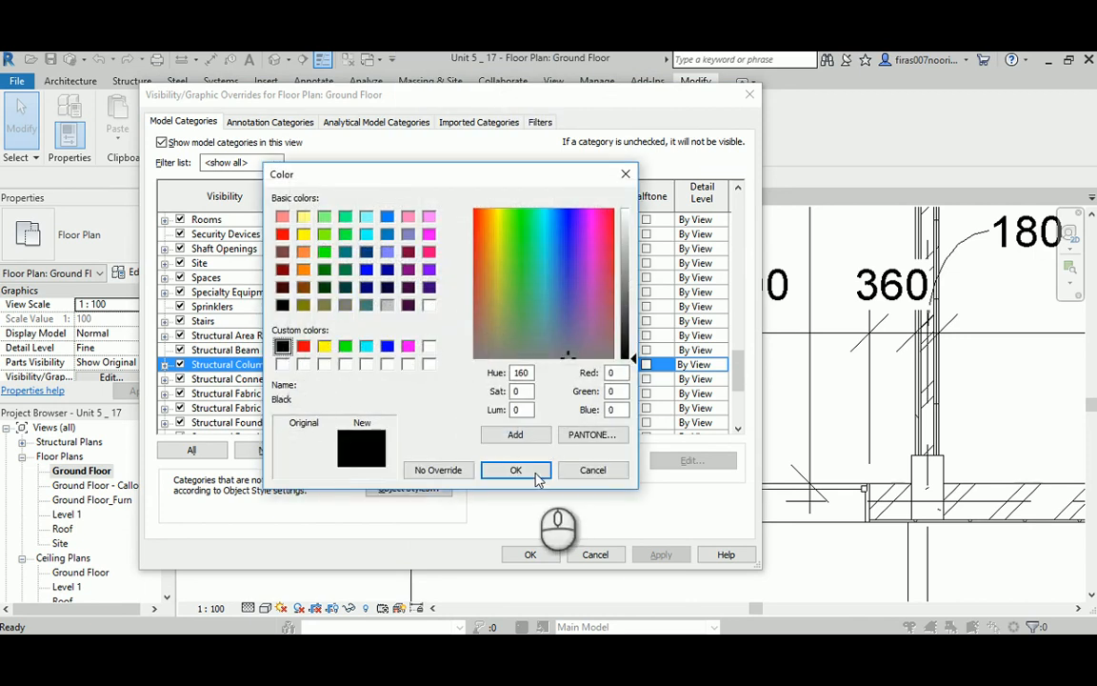
pyautogui.click(538, 471)
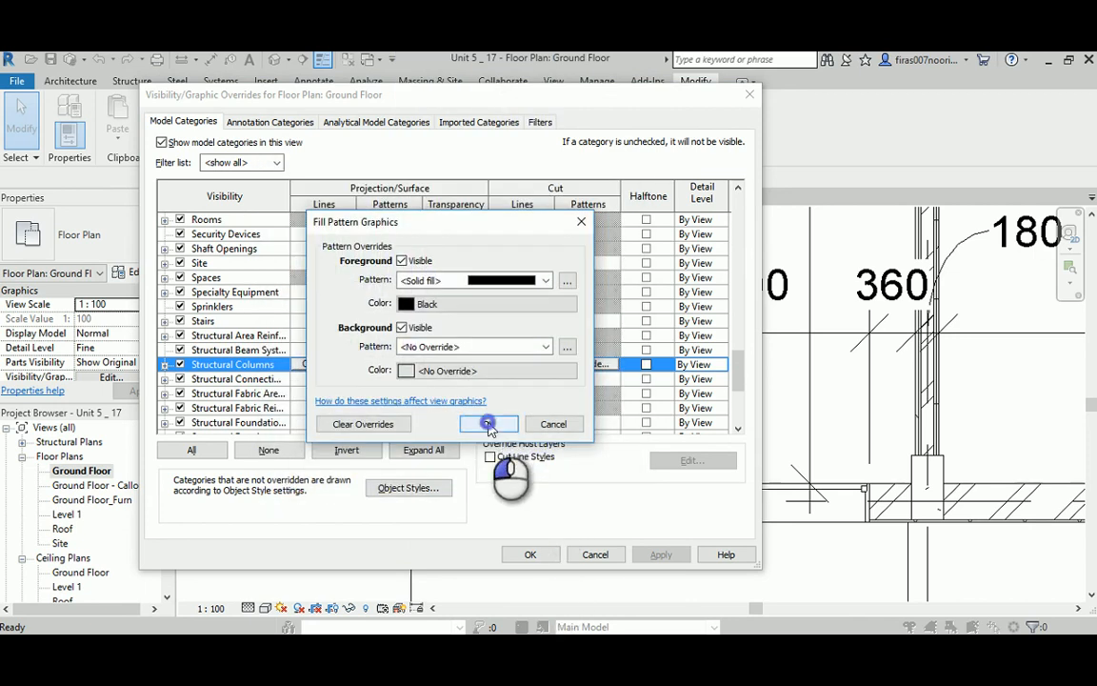
pyautogui.click(488, 425)
pyautogui.click(531, 554)
pyautogui.scroll(-2, 658, 467)
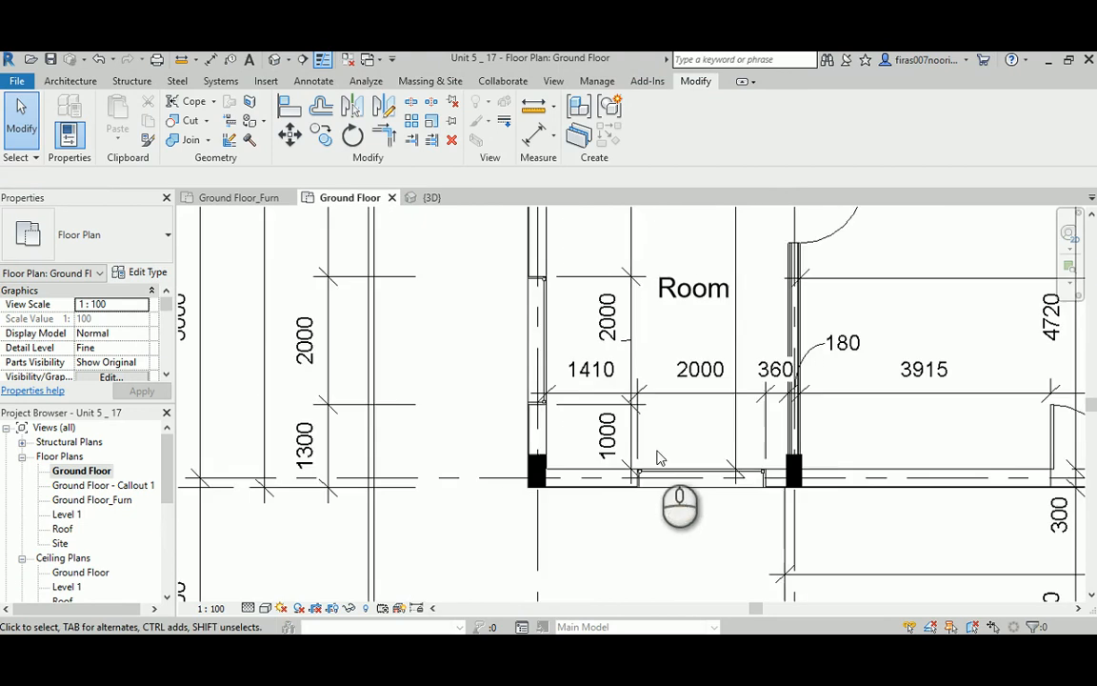
# Examine the solid black columns against the walls, doors, windows and dimensions across the Ground Floor plan
pyautogui.moveTo(514, 328); pyautogui.dragTo(446, 403, button='middle')
pyautogui.scroll(-2, 440, 412)
pyautogui.moveTo(522, 289); pyautogui.dragTo(488, 423, button='middle')
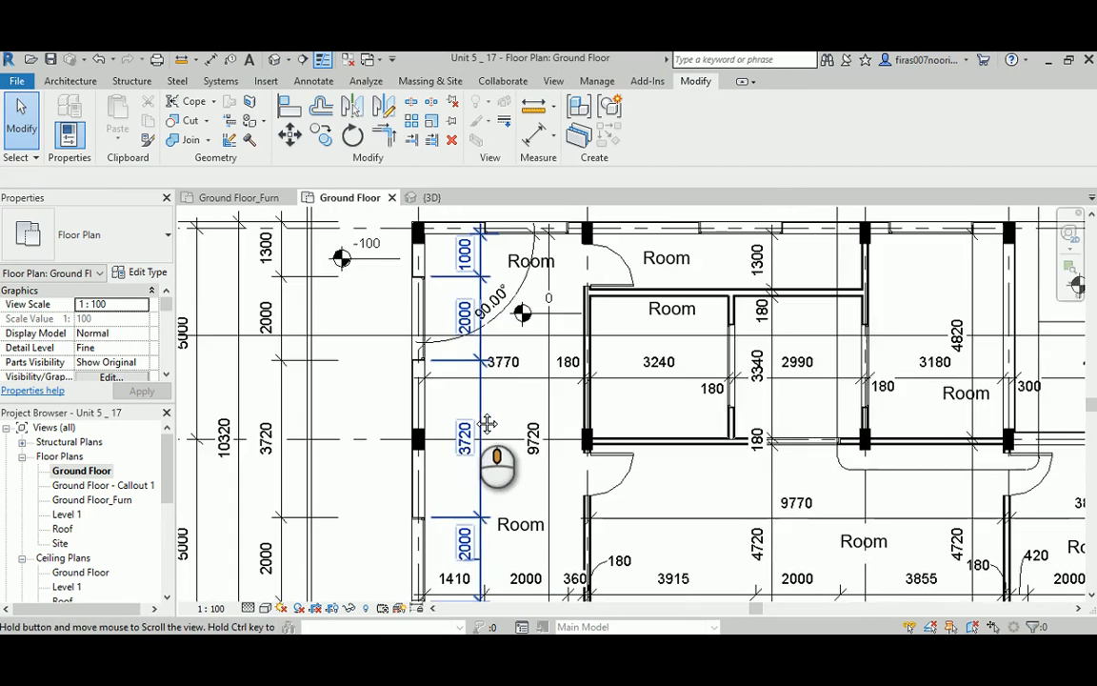
pyautogui.scroll(3, 450, 235)
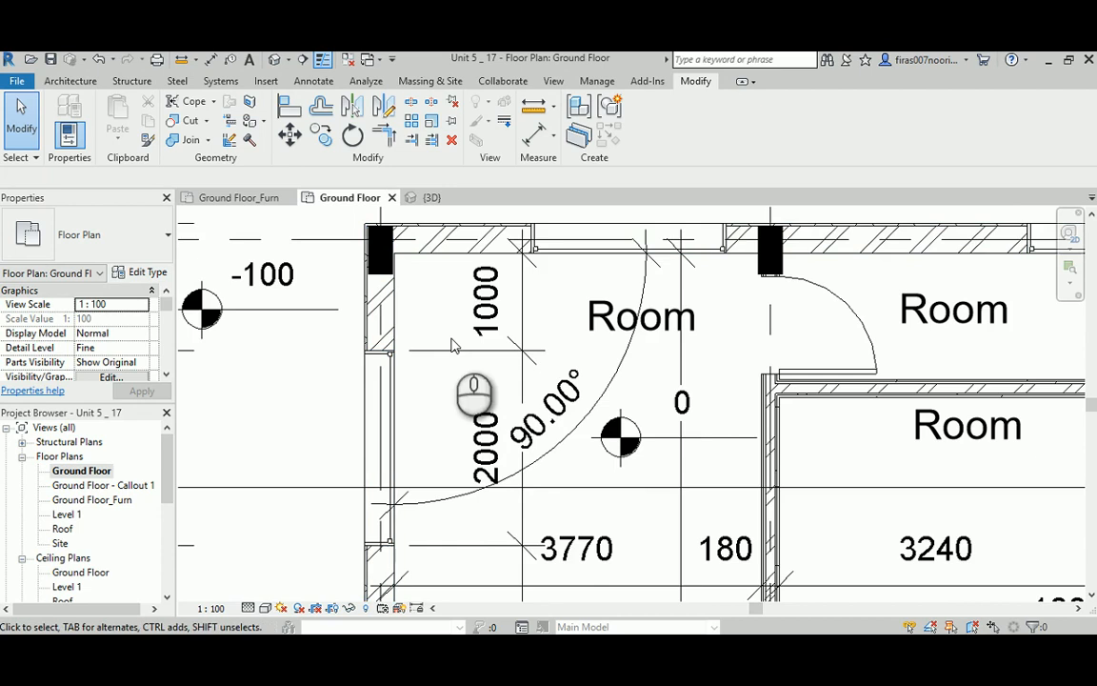
pyautogui.moveTo(559, 521); pyautogui.dragTo(521, 211, button='middle')
pyautogui.moveTo(515, 465); pyautogui.dragTo(506, 321, button='middle')
pyautogui.moveTo(511, 488); pyautogui.dragTo(483, 335, button='middle')
pyautogui.scroll(-3, 483, 338)
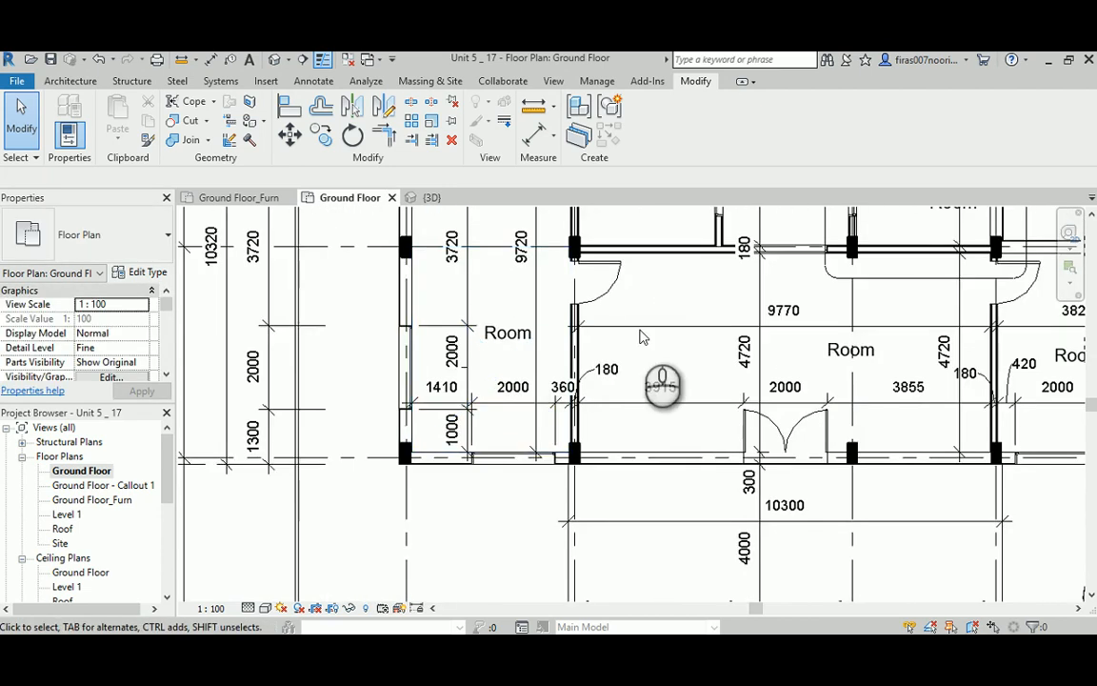
pyautogui.moveTo(642, 336); pyautogui.dragTo(561, 396, button='middle')
pyautogui.scroll(-1, 735, 341)
pyautogui.moveTo(735, 341); pyautogui.dragTo(711, 399, button='middle')
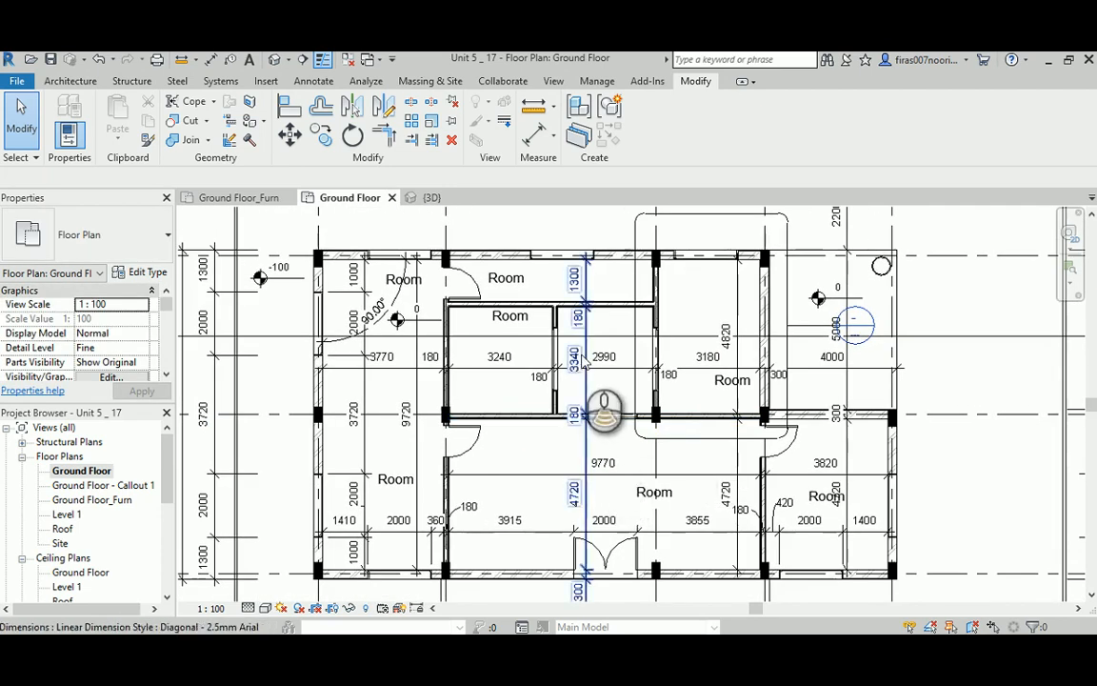
pyautogui.scroll(-1, 585, 373)
pyautogui.moveTo(596, 412); pyautogui.dragTo(588, 400, button='middle')
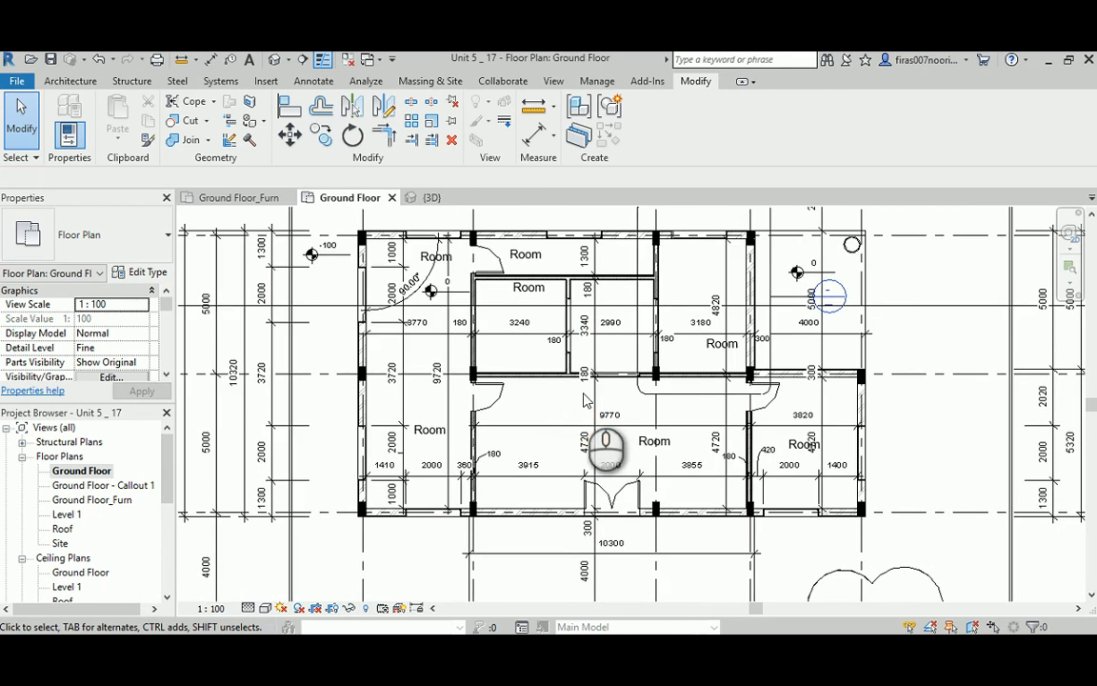
pyautogui.scroll(3, 500, 227)
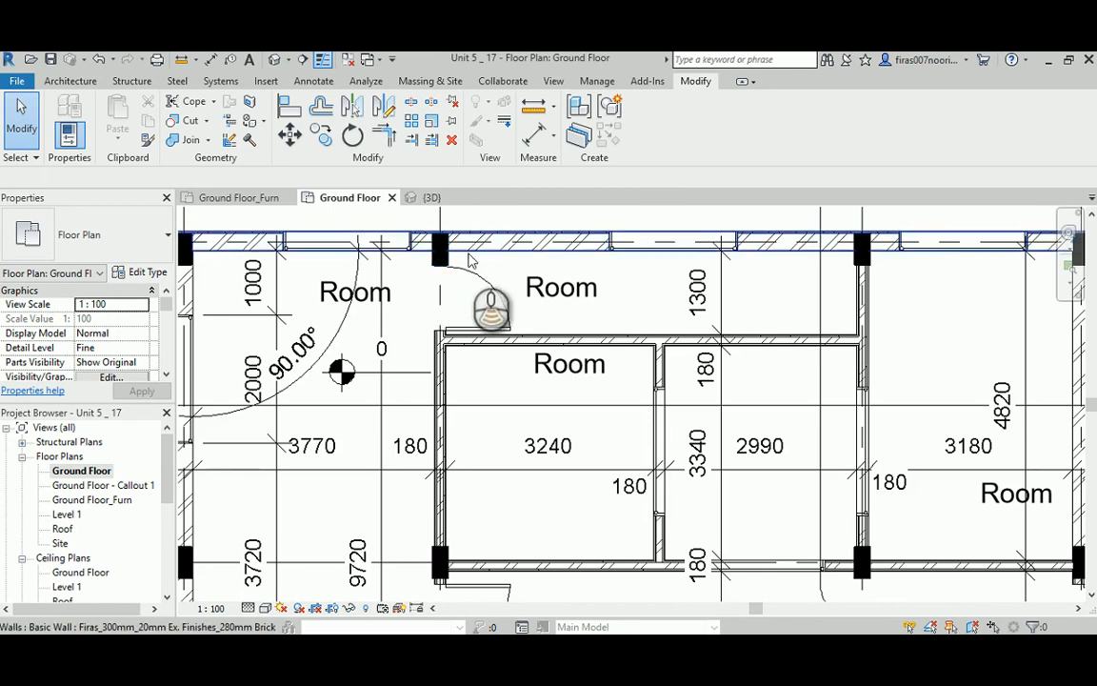
pyautogui.scroll(-2, 490, 237)
pyautogui.moveTo(499, 407); pyautogui.dragTo(478, 320, button='middle')
pyautogui.scroll(-2, 527, 434)
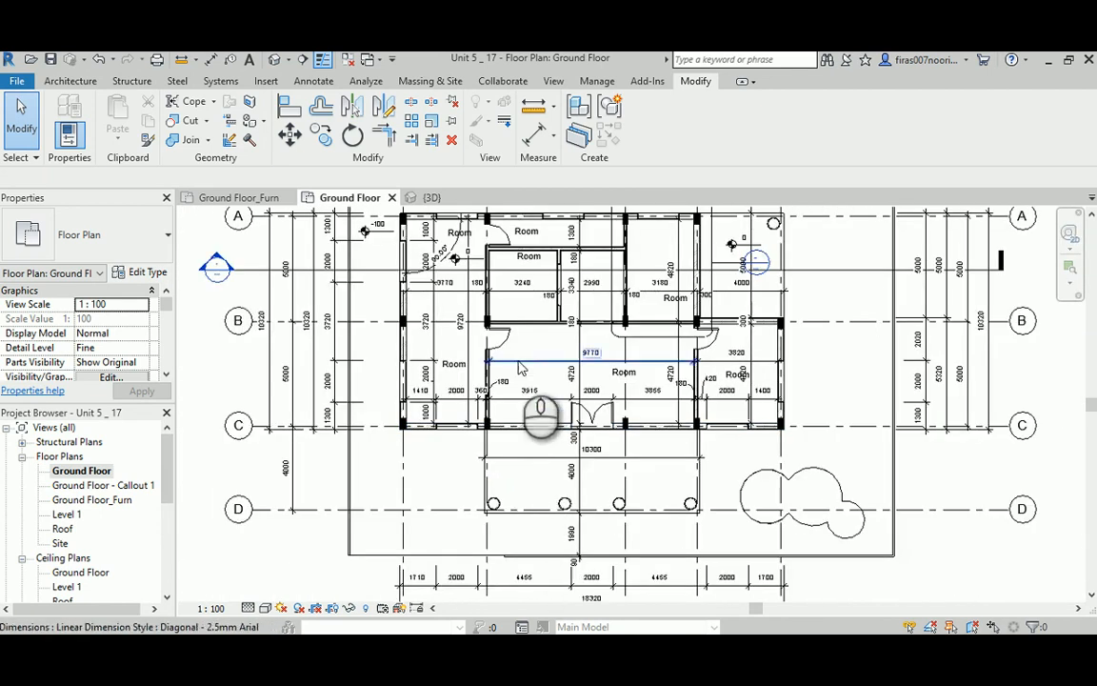
# Examine the porch's four round architectural columns in the Ground Floor plan and in the 3D view
pyautogui.moveTo(519, 361); pyautogui.dragTo(480, 275, button='middle')
pyautogui.scroll(4, 458, 398)
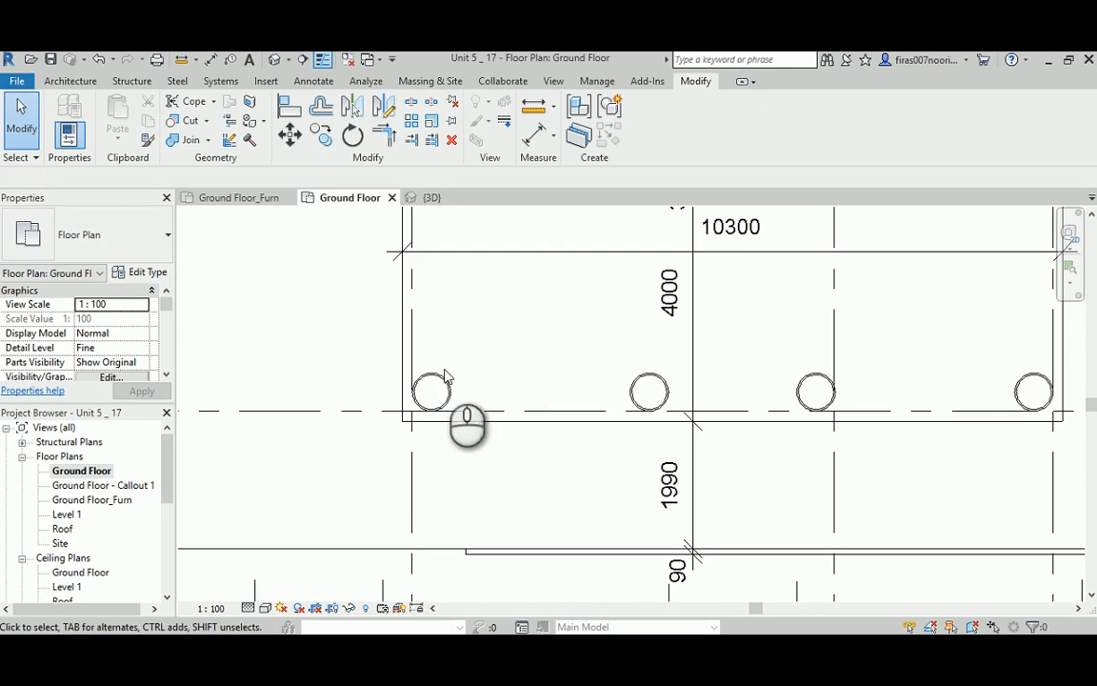
pyautogui.scroll(-5, 443, 381)
pyautogui.click(274, 59)
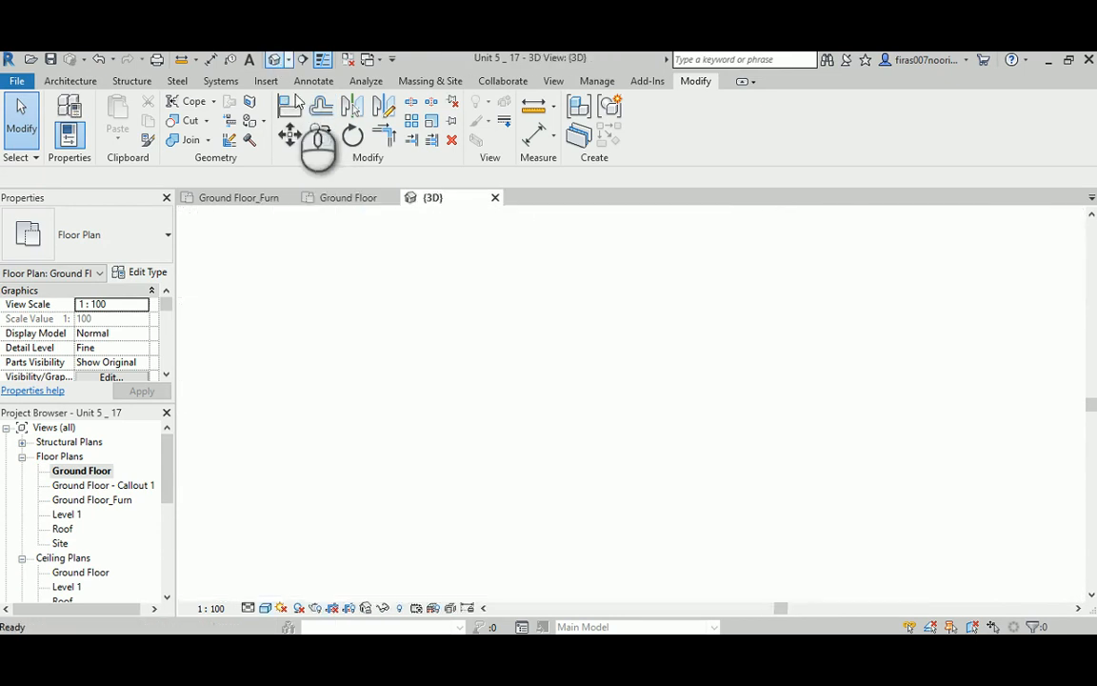
pyautogui.scroll(-8, 449, 343)
pyautogui.scroll(4, 620, 400)
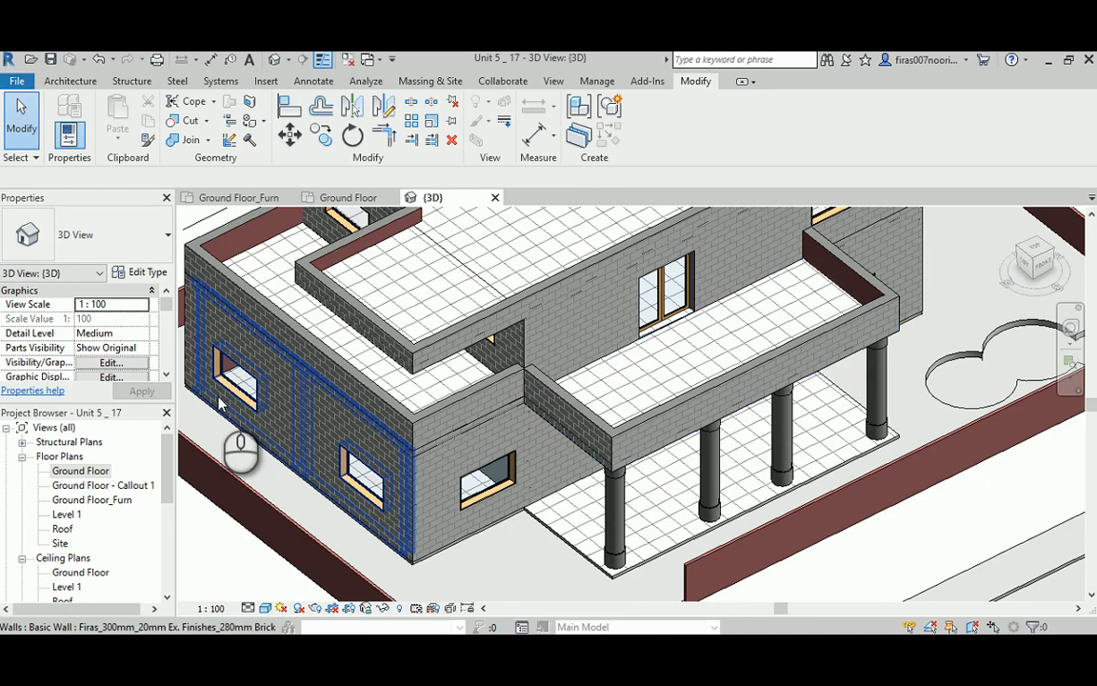
# From the Ground Floor plan, load the M_Concrete-Round-Column family for structural column placement
pyautogui.doubleClick(82, 473)
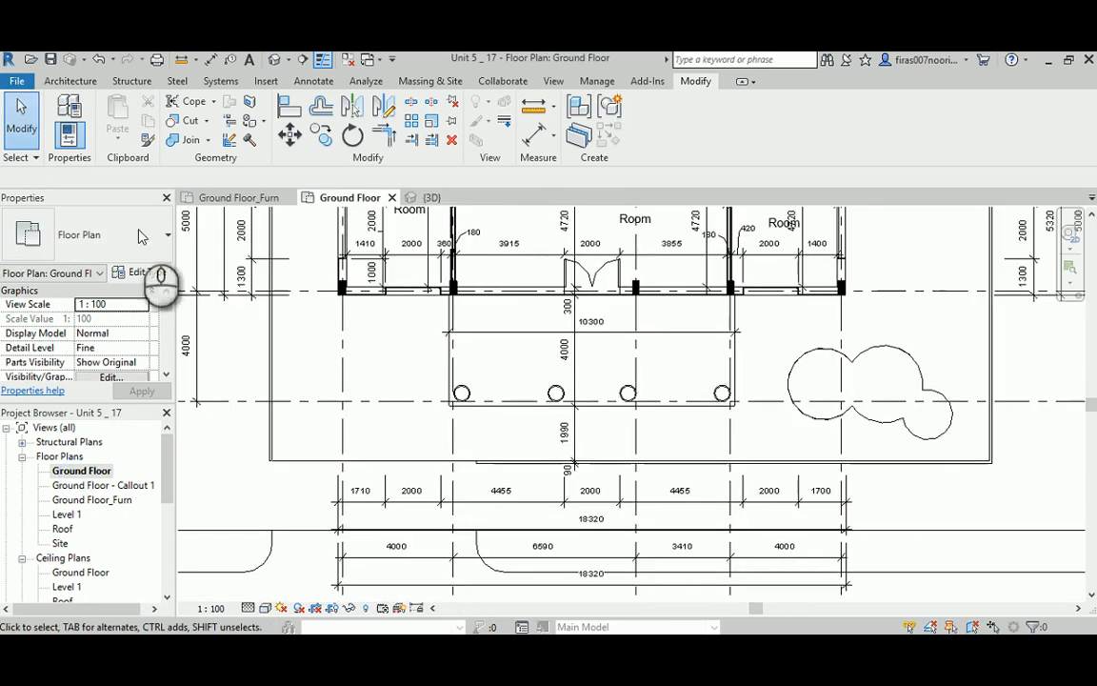
pyautogui.click(72, 82)
pyautogui.click(249, 133)
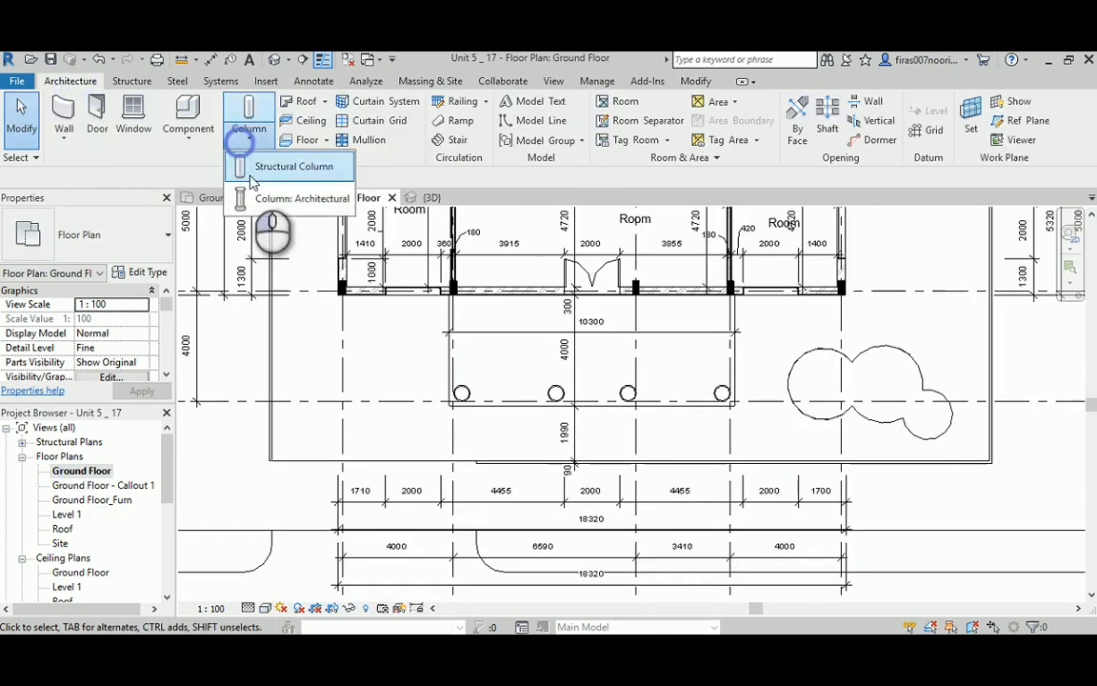
pyautogui.click(271, 169)
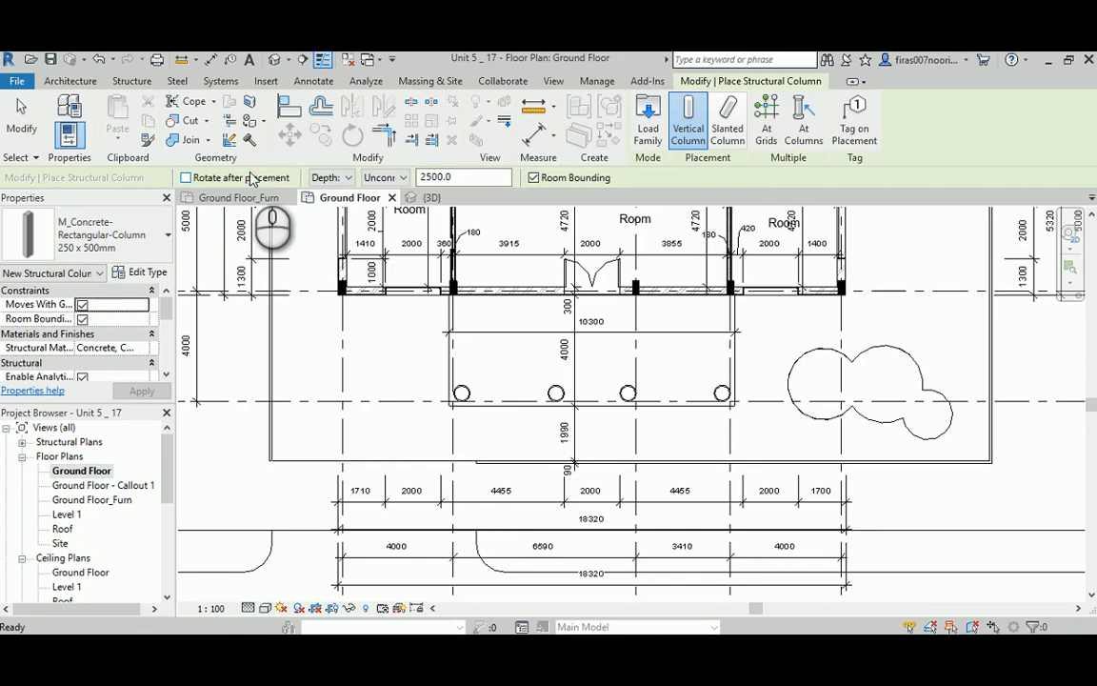
pyautogui.click(648, 122)
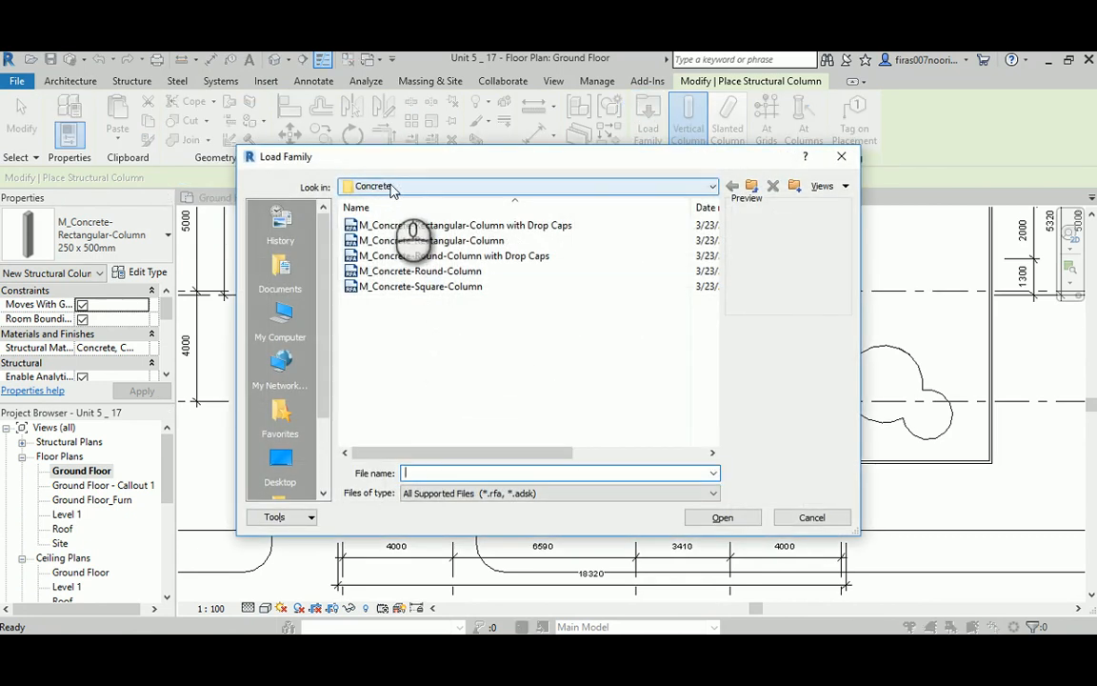
pyautogui.click(366, 272)
pyautogui.click(722, 517)
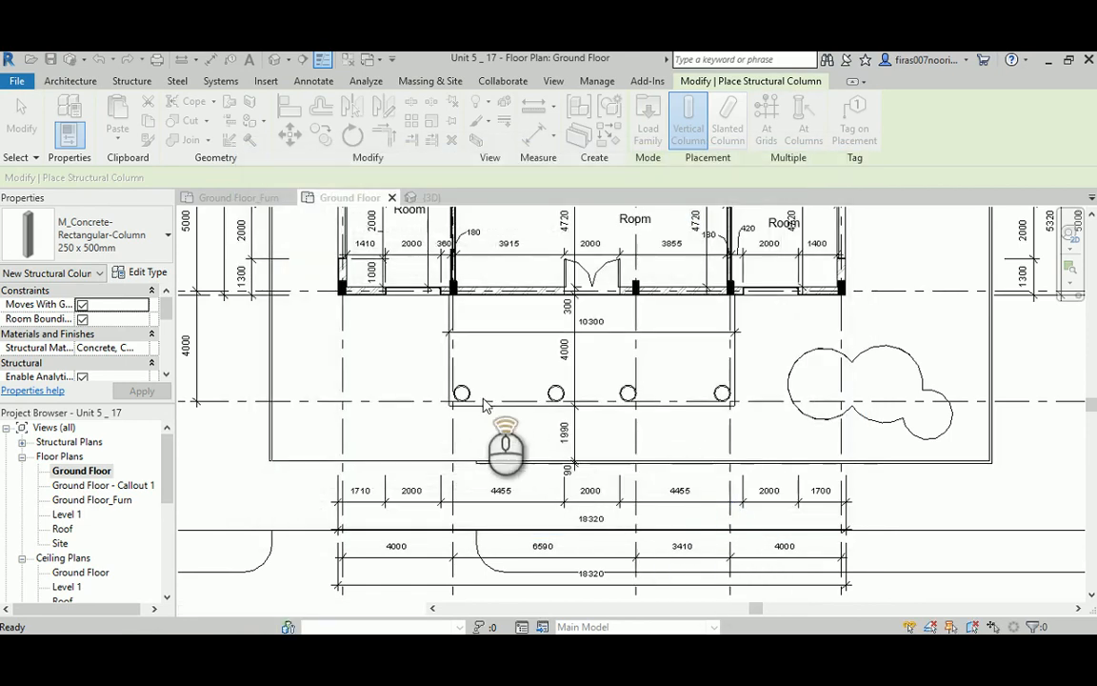
# Place a vertical 300 mm round concrete structural column at the centre of the porch's round architectural column near Grids D and 2
pyautogui.scroll(8, 484, 405)
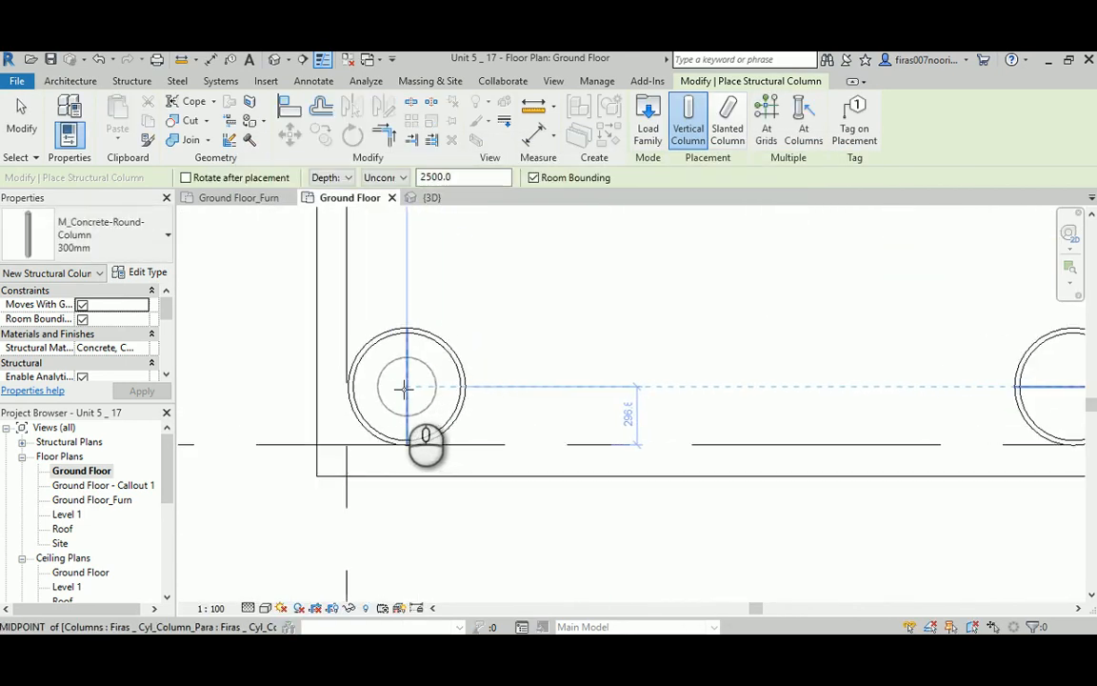
pyautogui.scroll(-3, 401, 409)
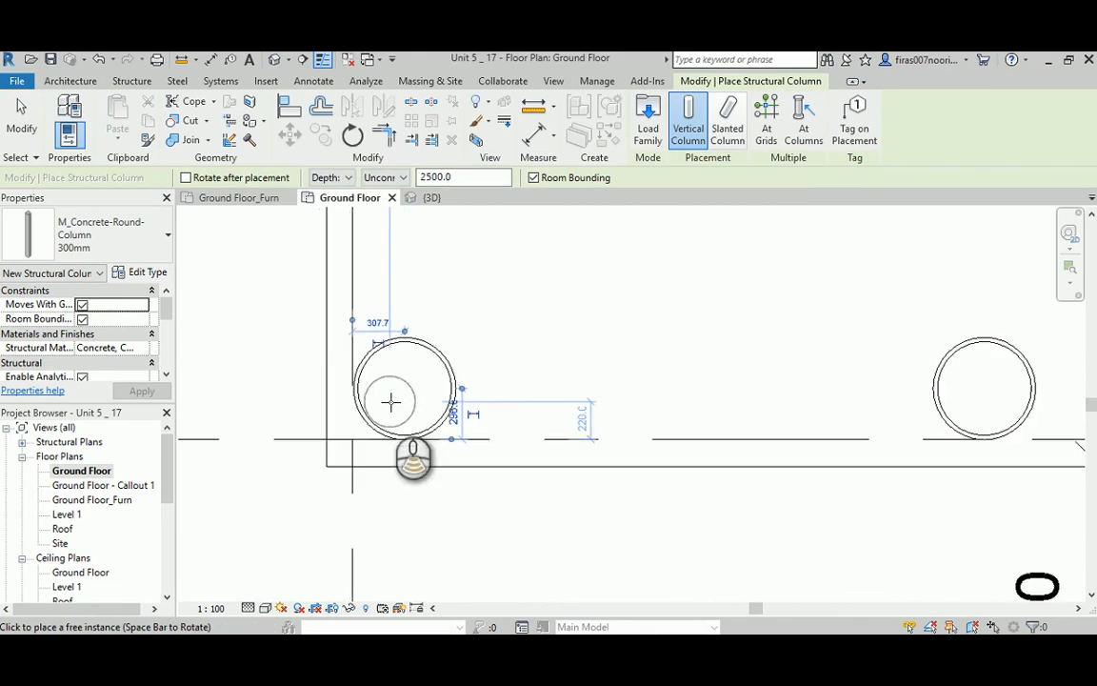
pyautogui.click(401, 412)
pyautogui.press('Escape')
pyautogui.press('Escape')
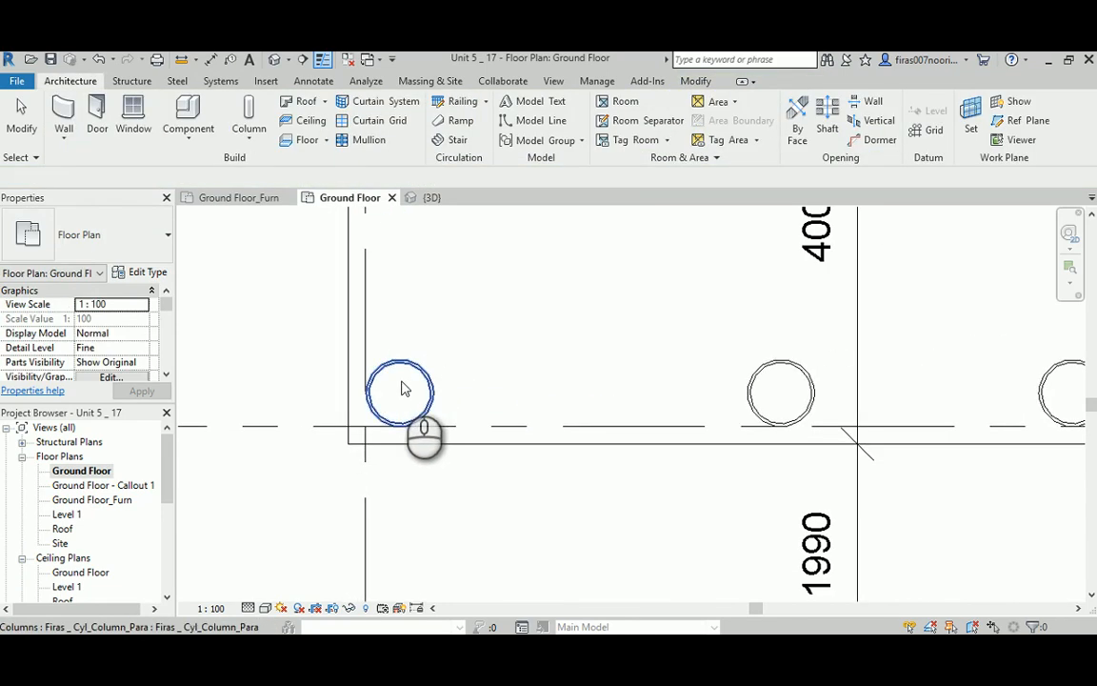
# In the 3D view, set the new round structural column's top level to Level 1 and its base offset to 0
pyautogui.click(275, 61)
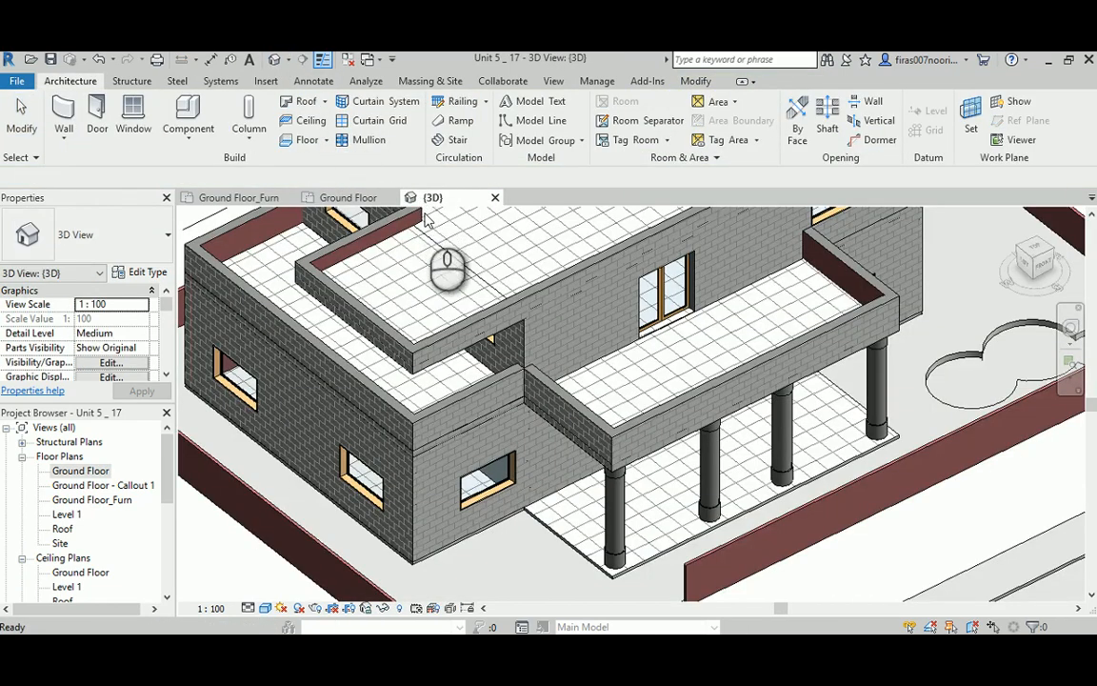
pyautogui.moveTo(617, 517); pyautogui.dragTo(608, 306, button='middle')
pyautogui.keyDown('shift'); pyautogui.moveTo(527, 351); pyautogui.dragTo(627, 381, button='middle'); pyautogui.keyUp('shift')
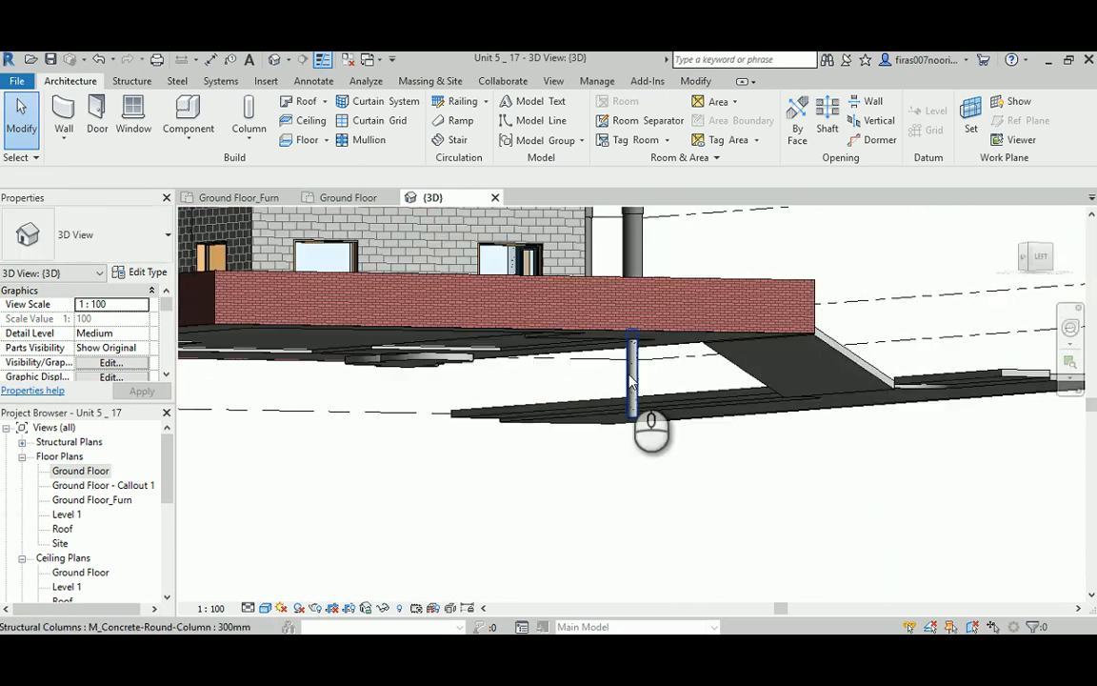
pyautogui.click(629, 383)
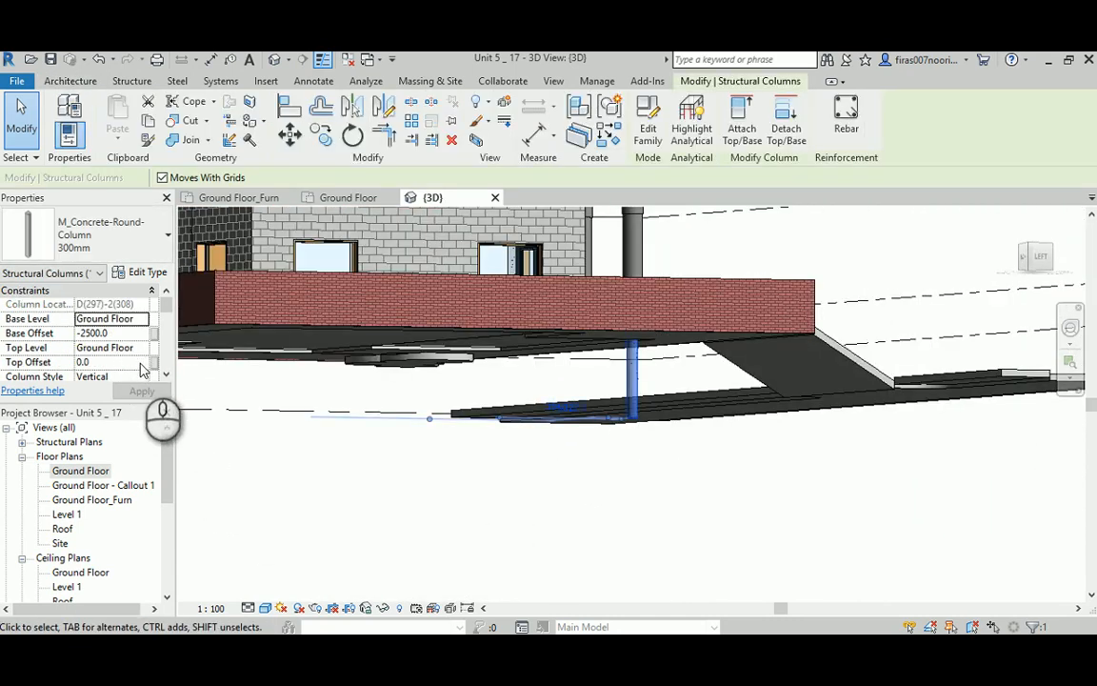
pyautogui.click(142, 349)
pyautogui.click(91, 398)
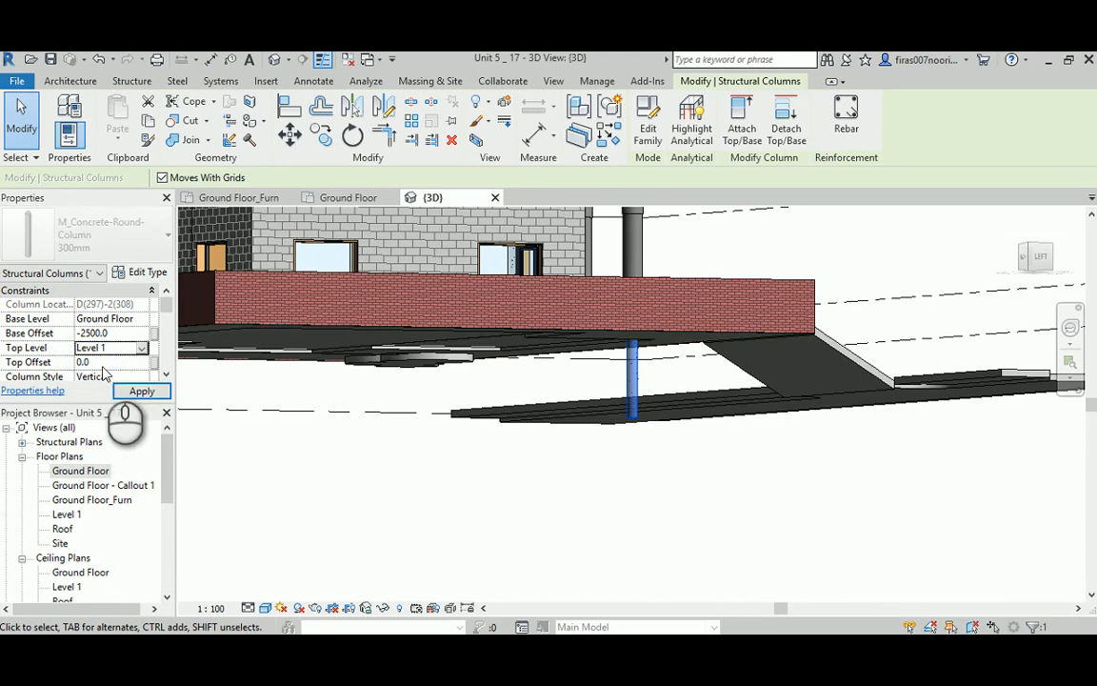
pyautogui.click(118, 333)
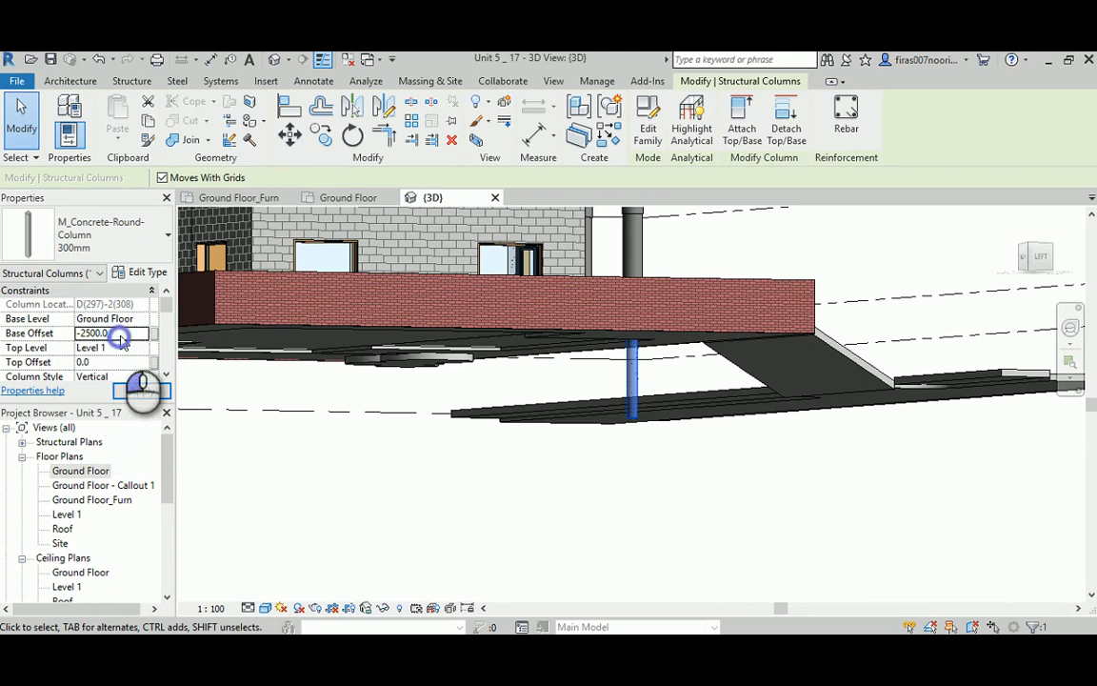
pyautogui.click(141, 391)
# Set the 3D view's visual style to Wireframe and inspect the round structural column inside the porch column
pyautogui.keyDown('shift'); pyautogui.moveTo(382, 380); pyautogui.dragTo(576, 454, button='middle'); pyautogui.keyUp('shift')
pyautogui.scroll(5, 576, 456)
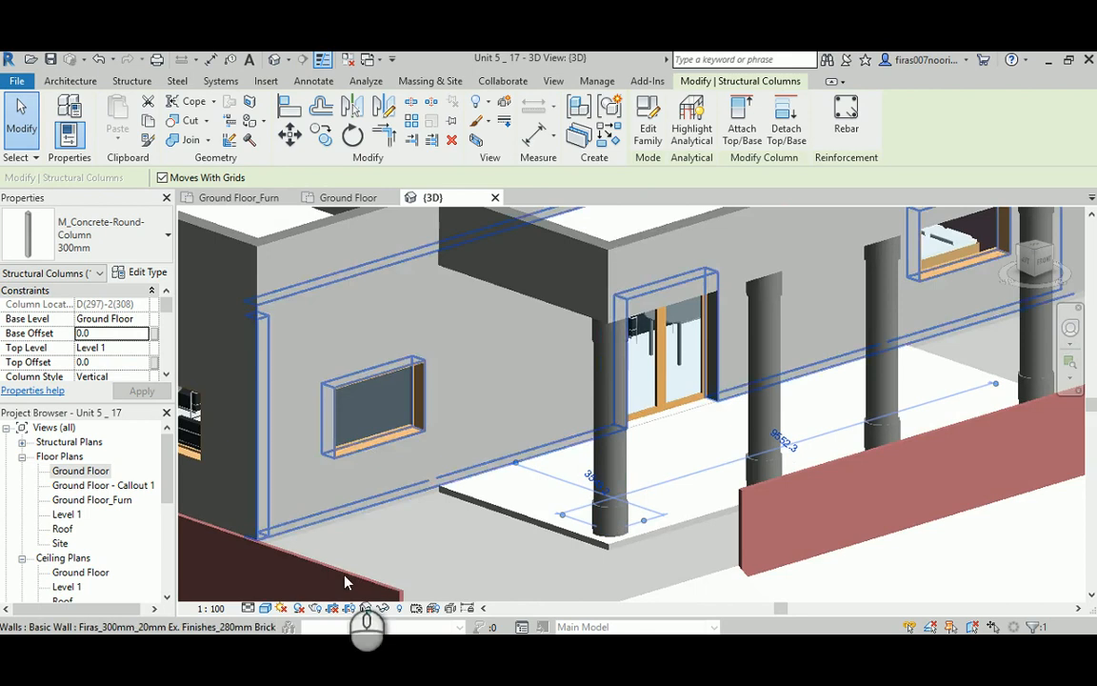
pyautogui.click(265, 608)
pyautogui.click(276, 510)
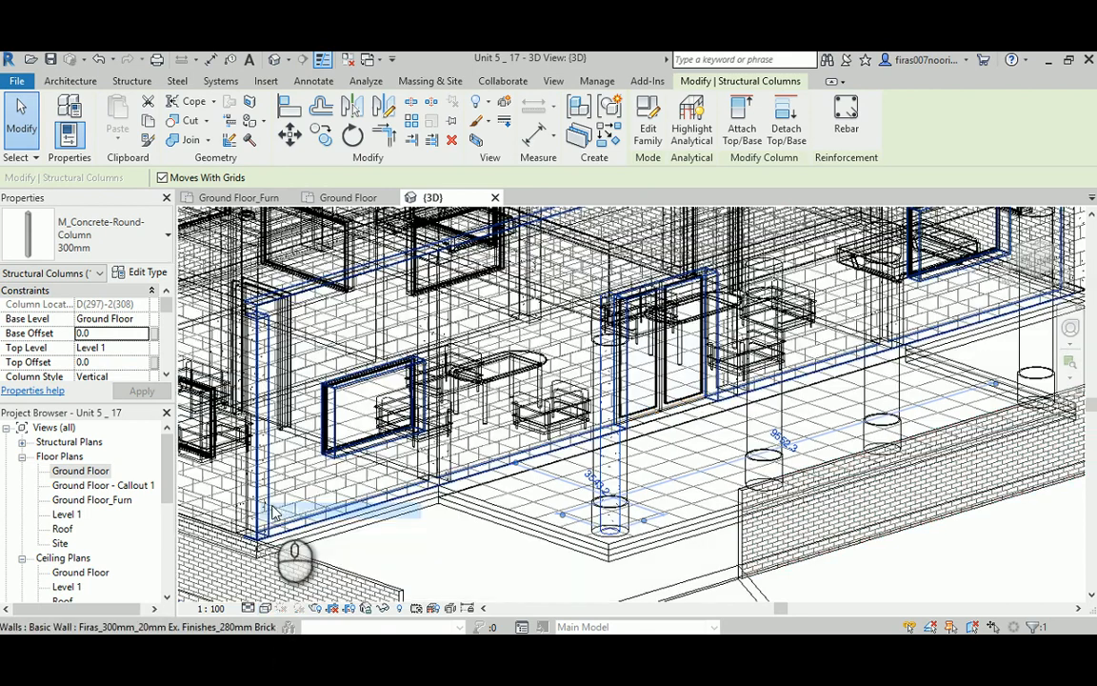
pyautogui.keyDown('shift'); pyautogui.moveTo(294, 560); pyautogui.dragTo(641, 488, button='middle'); pyautogui.keyUp('shift')
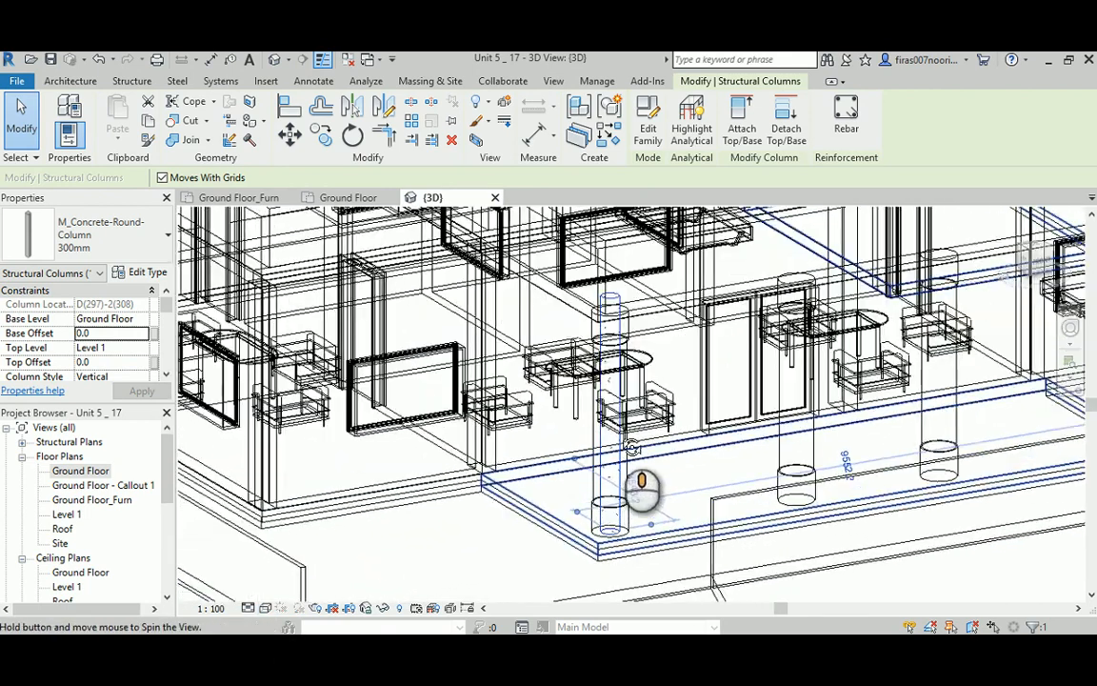
# Attach the top of the round structural column to the porch roof slab
pyautogui.scroll(5, 657, 355)
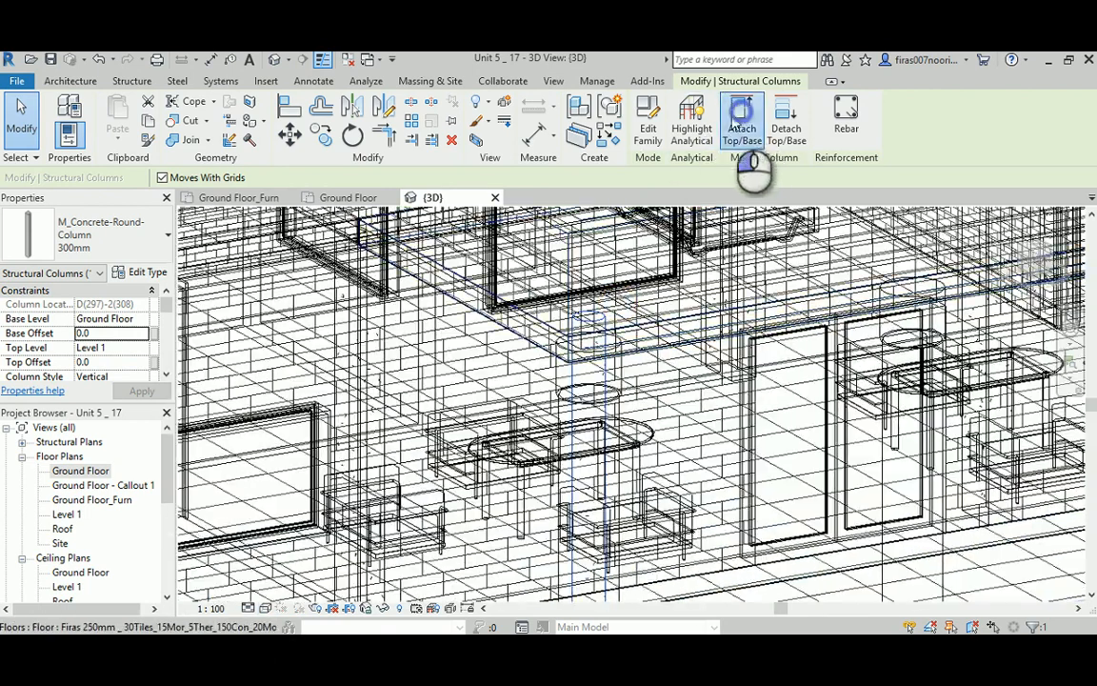
pyautogui.click(742, 122)
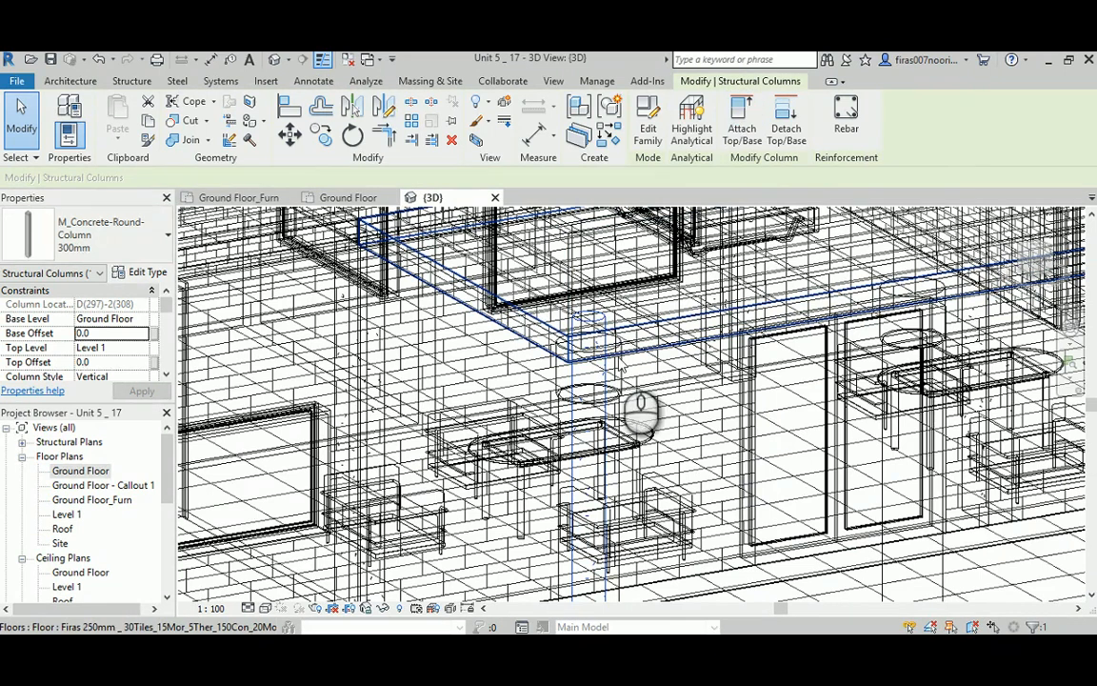
pyautogui.click(544, 349)
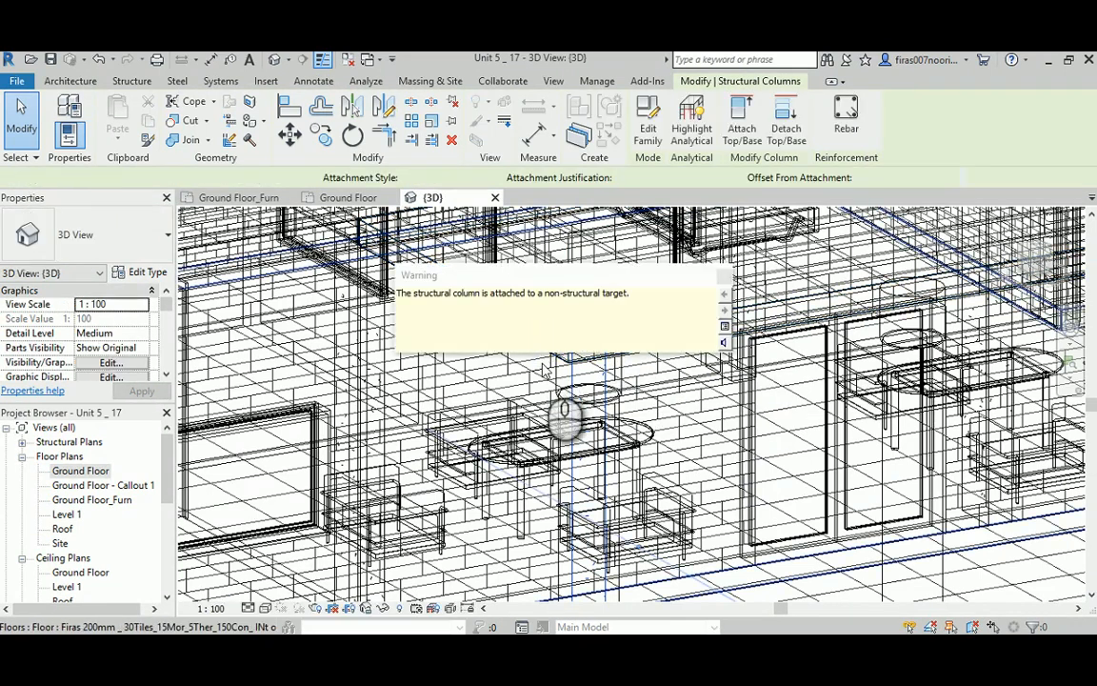
pyautogui.click(722, 276)
# Try the Hidden Line visual style in the 3D view, then set it to Shaded
pyautogui.moveTo(492, 446)
pyautogui.mouseDown(button='middle')
pyautogui.moveTo(514, 349)
pyautogui.moveTo(473, 370)
pyautogui.moveTo(467, 391)
pyautogui.mouseUp(button='middle')
pyautogui.scroll(-4, 513, 352)
pyautogui.click(269, 608)
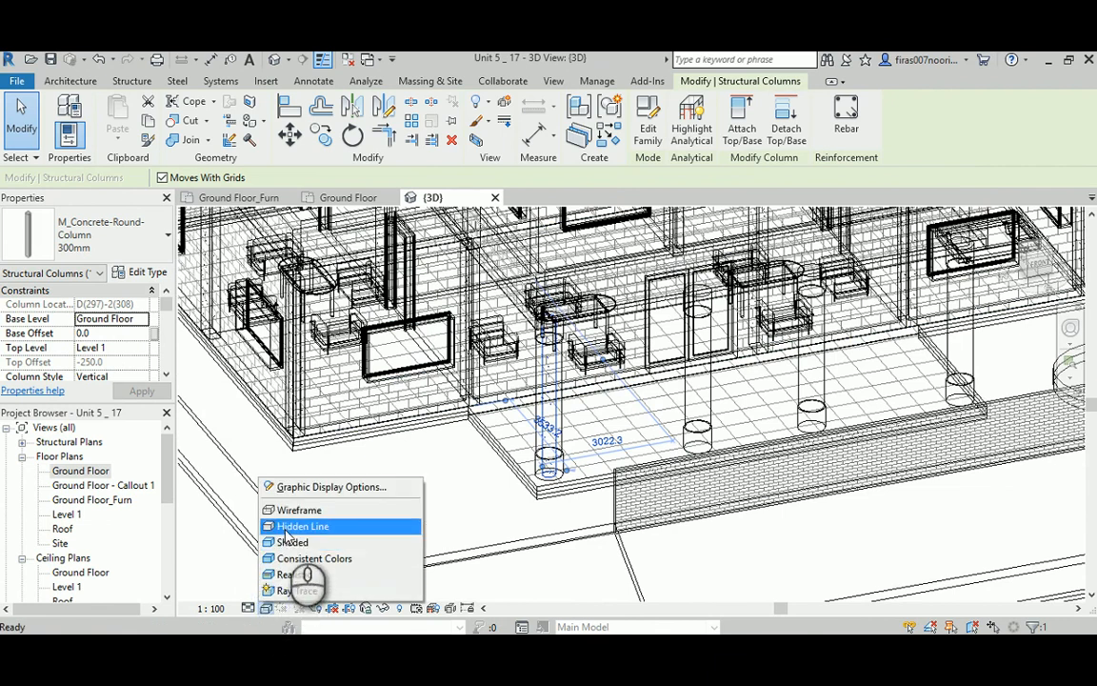
pyautogui.click(289, 523)
pyautogui.click(283, 609)
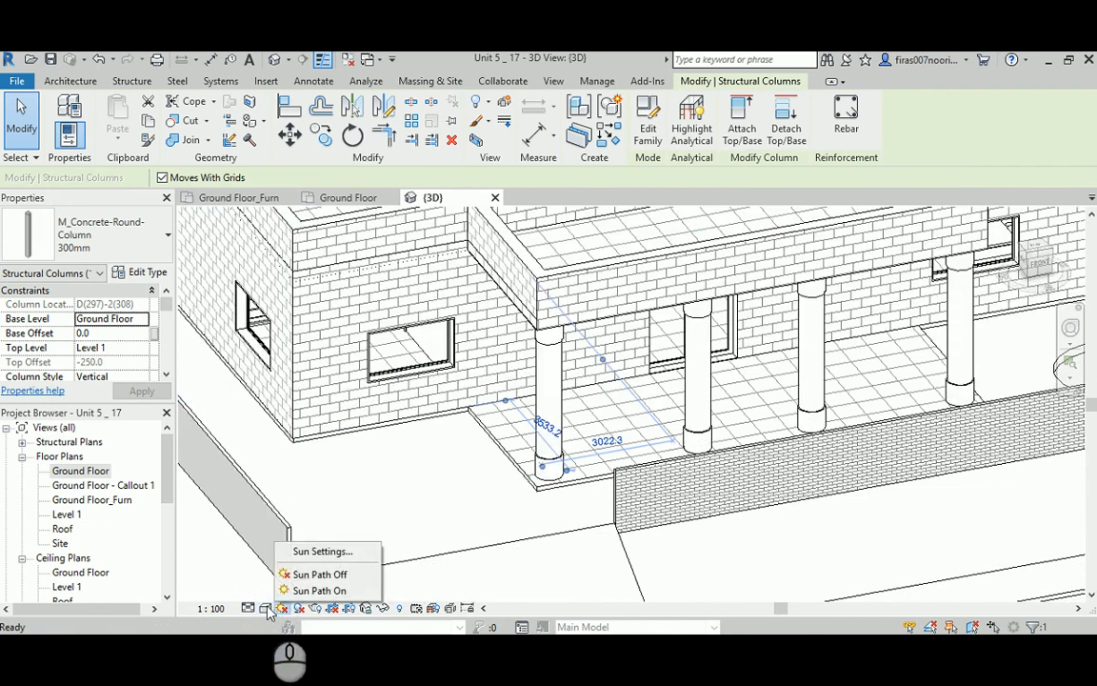
pyautogui.click(270, 608)
pyautogui.click(314, 539)
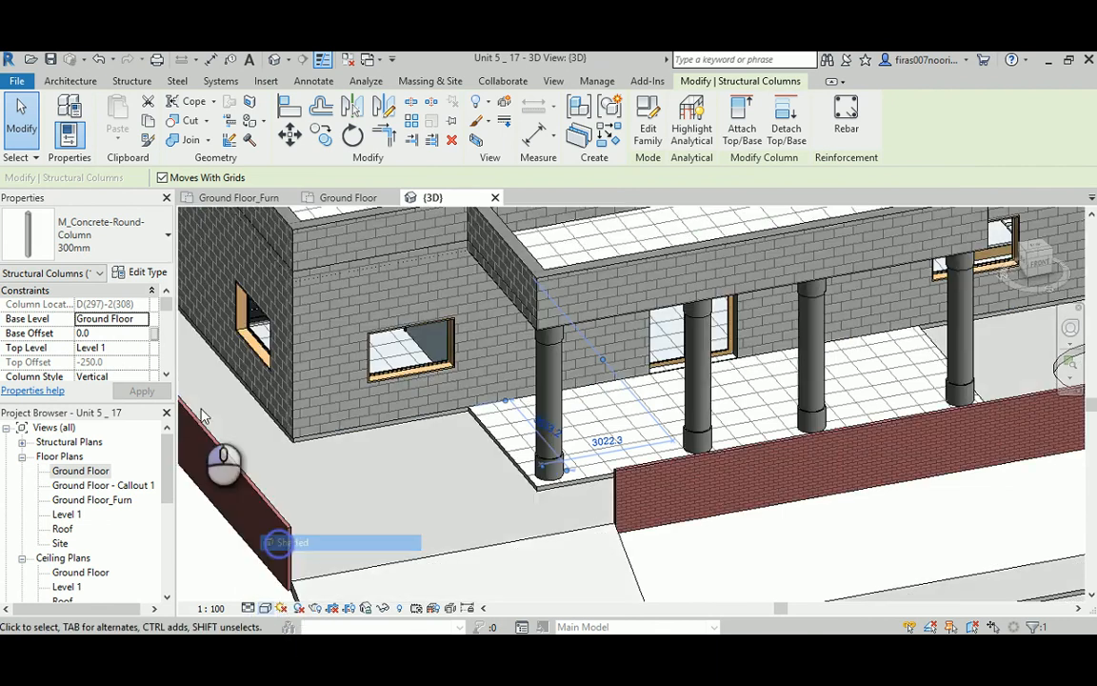
# In the Ground Floor plan, copy the round structural column from its centre into the other three round columns of the front porch
pyautogui.doubleClick(76, 471)
pyautogui.scroll(5, 372, 433)
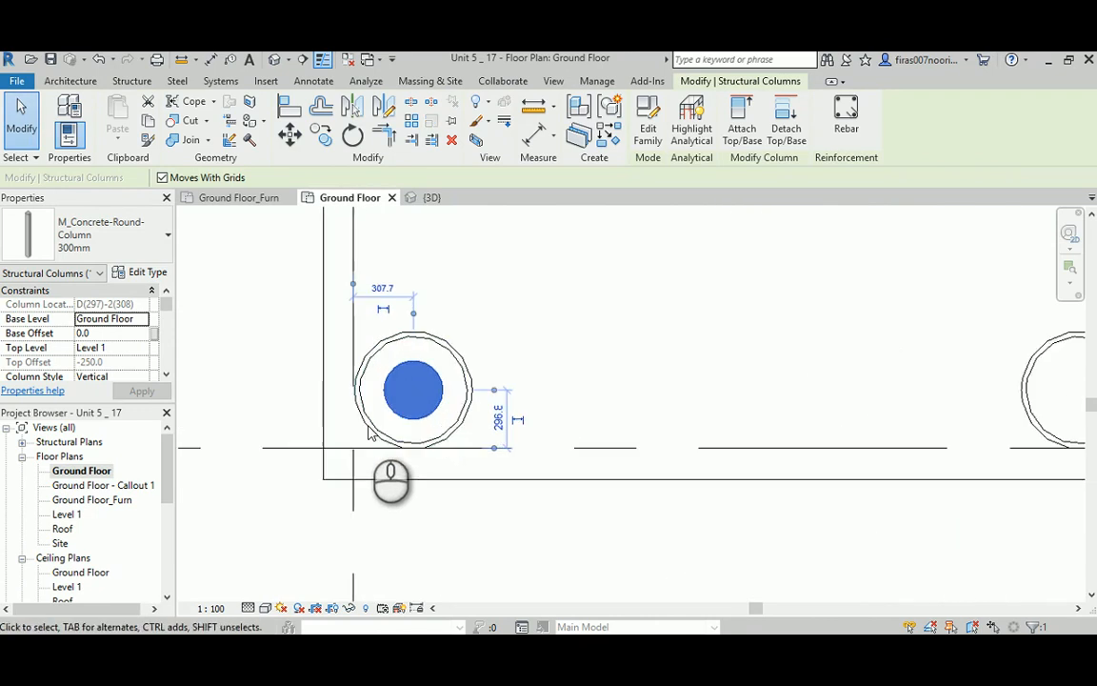
pyautogui.scroll(2, 368, 419)
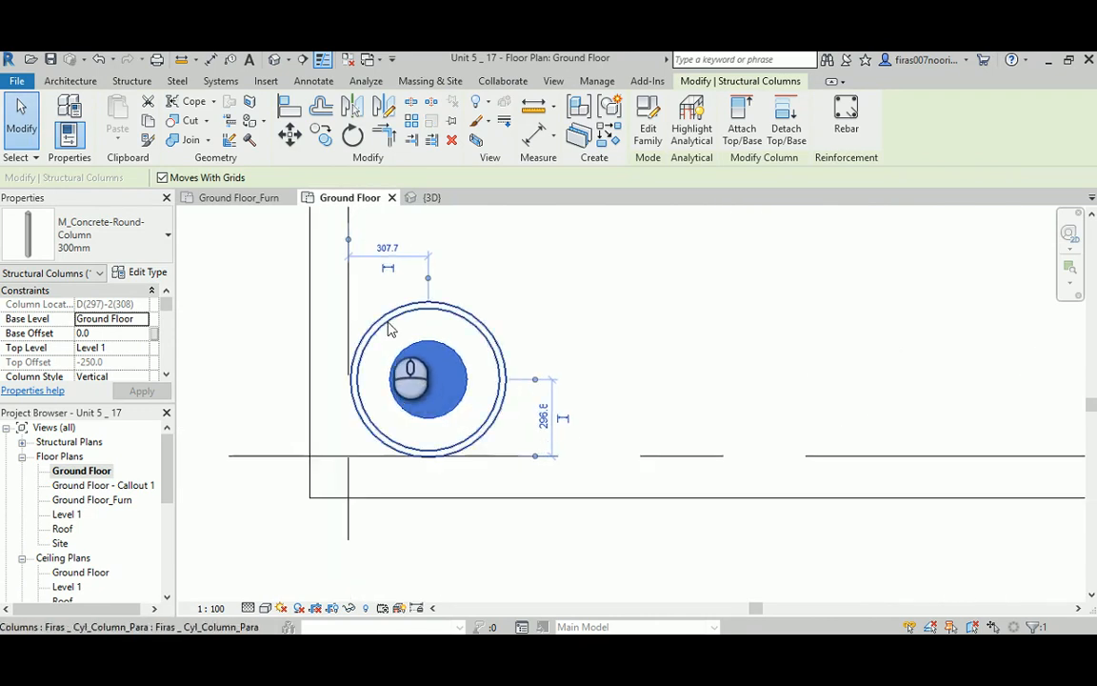
pyautogui.press('c')
pyautogui.press('o')
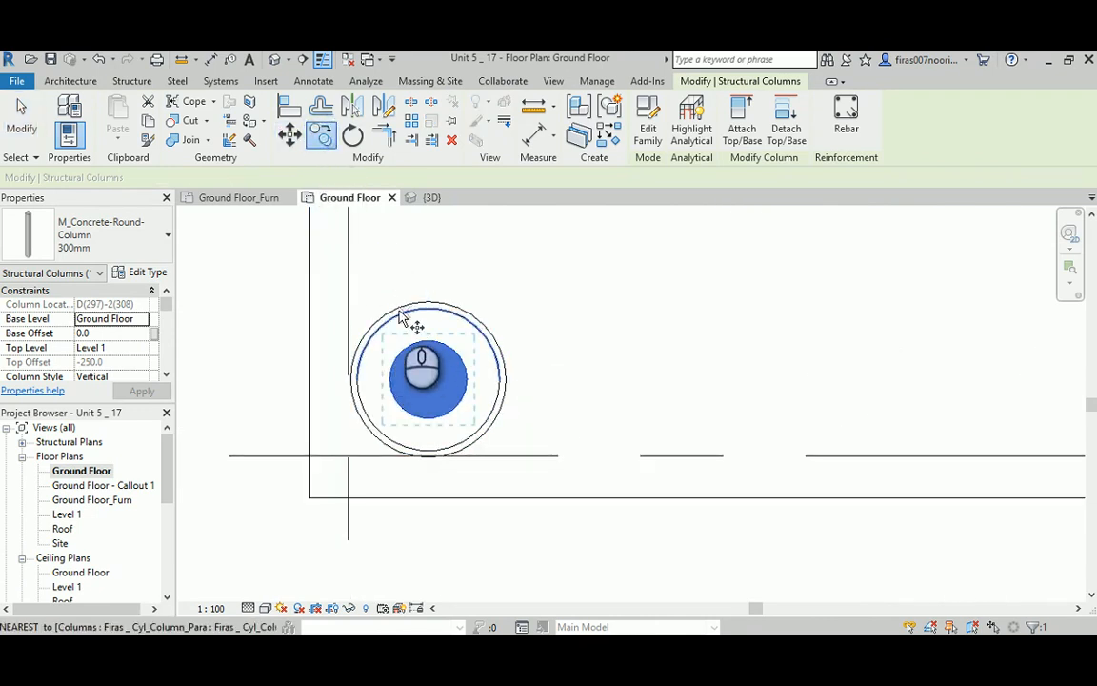
pyautogui.click(429, 379)
pyautogui.scroll(-4, 428, 379)
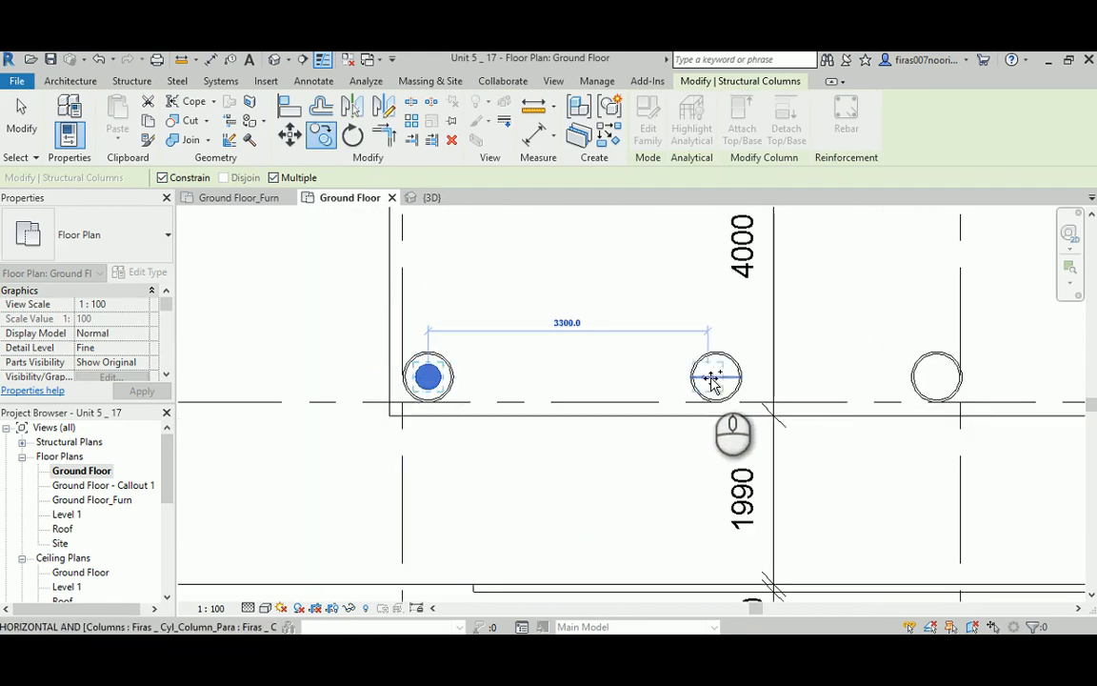
pyautogui.click(714, 379)
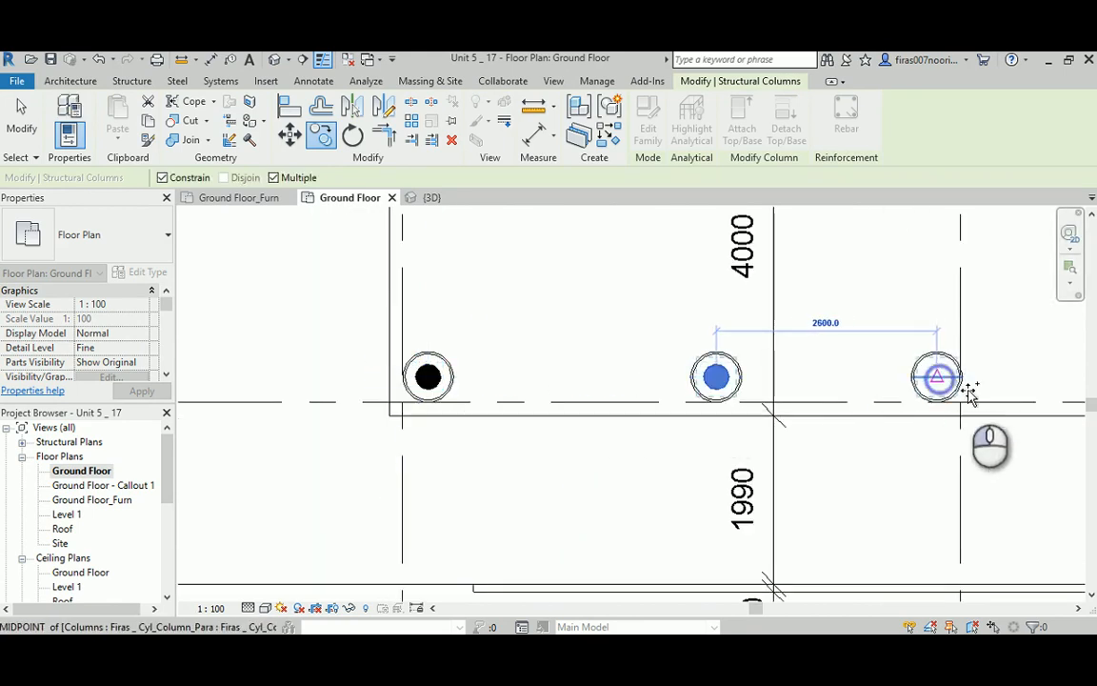
pyautogui.click(939, 379)
pyautogui.moveTo(943, 389); pyautogui.dragTo(457, 396, button='middle')
pyautogui.click(738, 381)
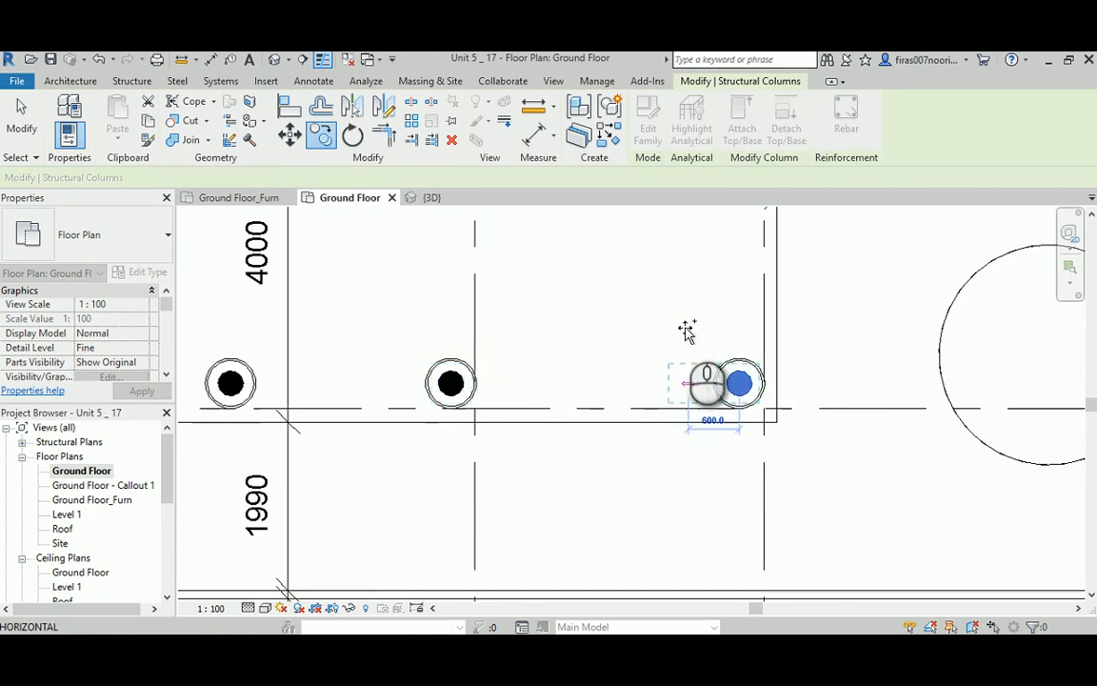
# Copy the round structural column up to the row of the separate round column near grid intersection A-5
pyautogui.moveTo(683, 326); pyautogui.dragTo(681, 592, button='middle')
pyautogui.scroll(-3, 680, 589)
pyautogui.moveTo(710, 381); pyautogui.dragTo(491, 624, button='middle')
pyautogui.scroll(4, 615, 378)
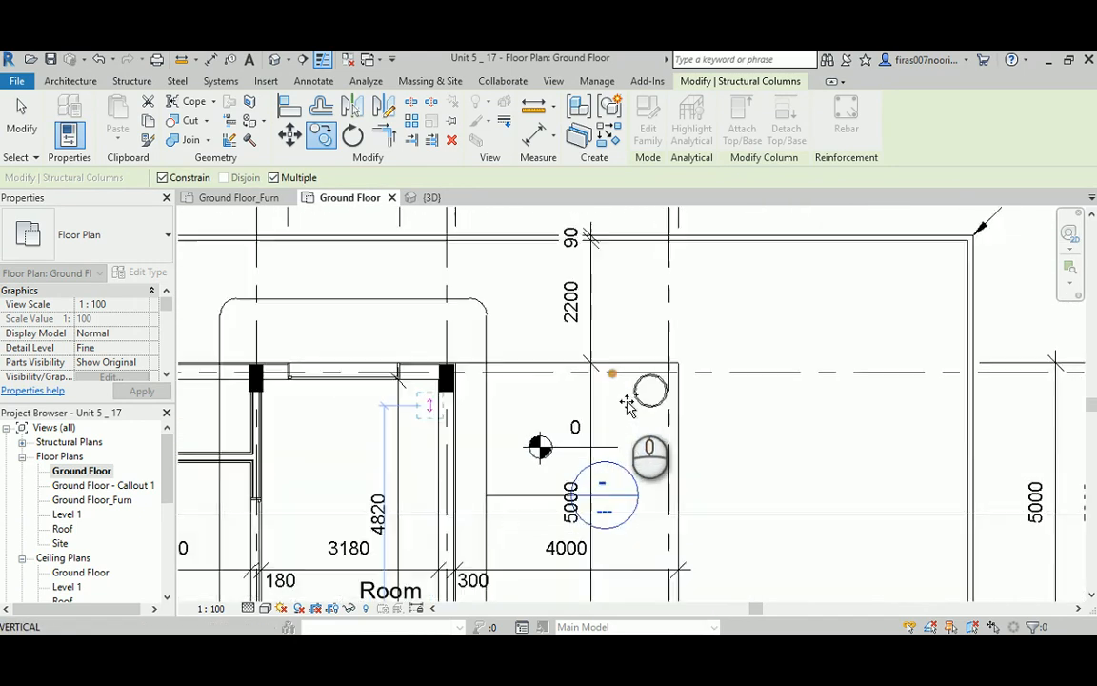
pyautogui.click(673, 382)
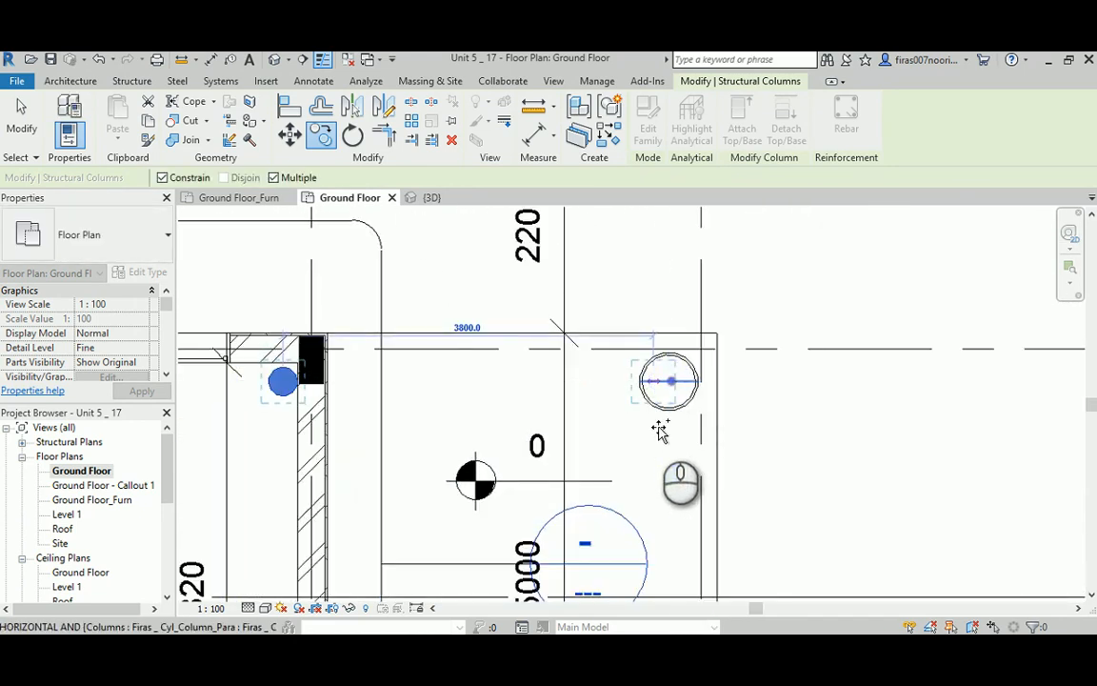
pyautogui.press('Escape')
pyautogui.press('Escape')
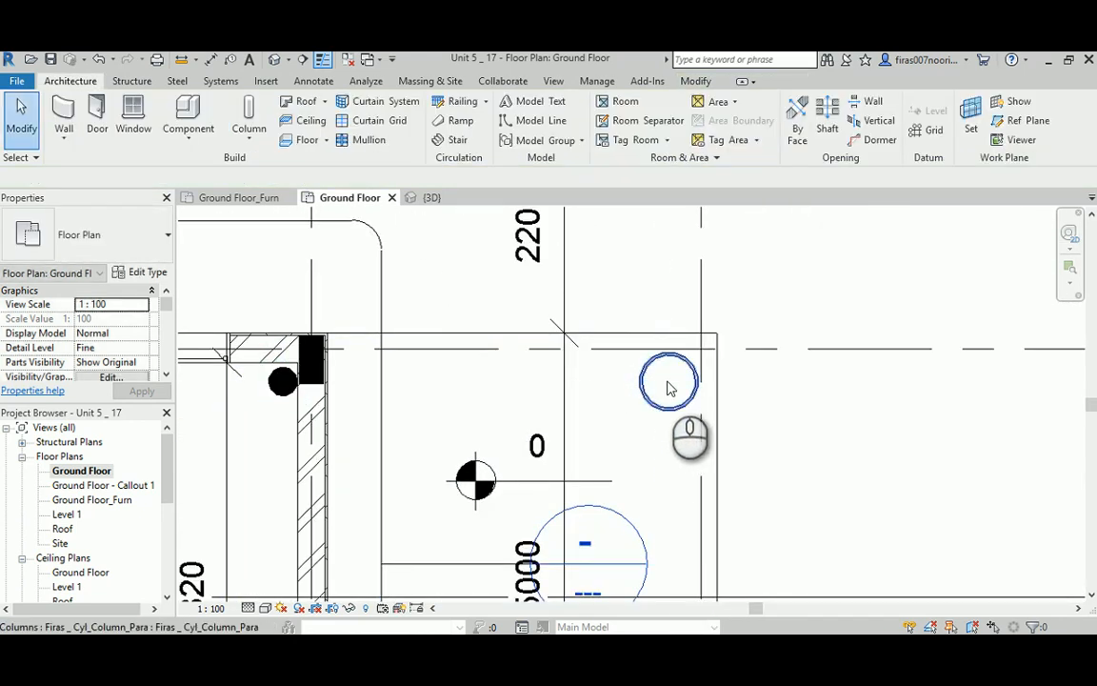
# Move the copied round structural column from beside the wall to the centre of the round column near grid intersection A-5
pyautogui.click(273, 390)
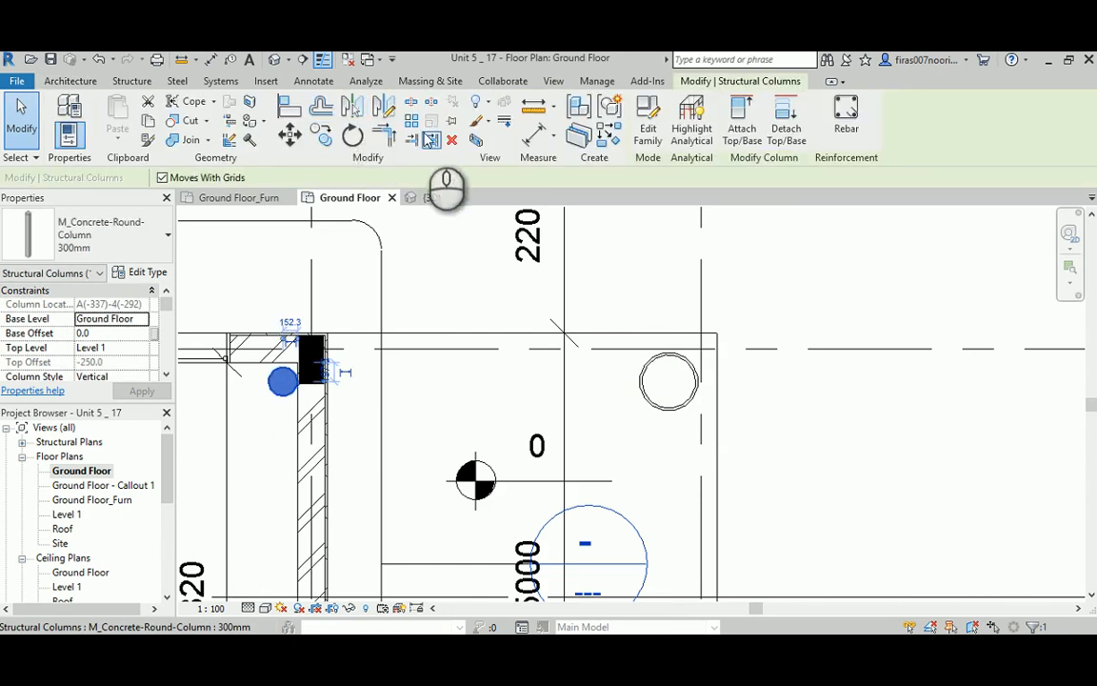
pyautogui.click(292, 136)
pyautogui.click(282, 383)
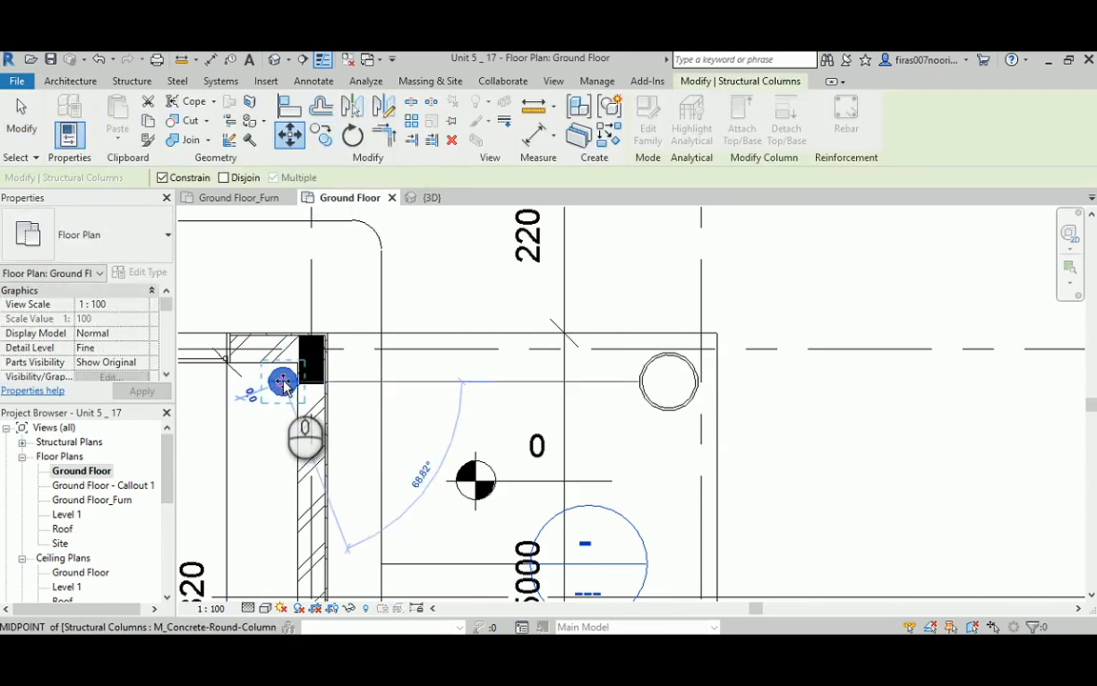
pyautogui.click(669, 382)
pyautogui.click(809, 460)
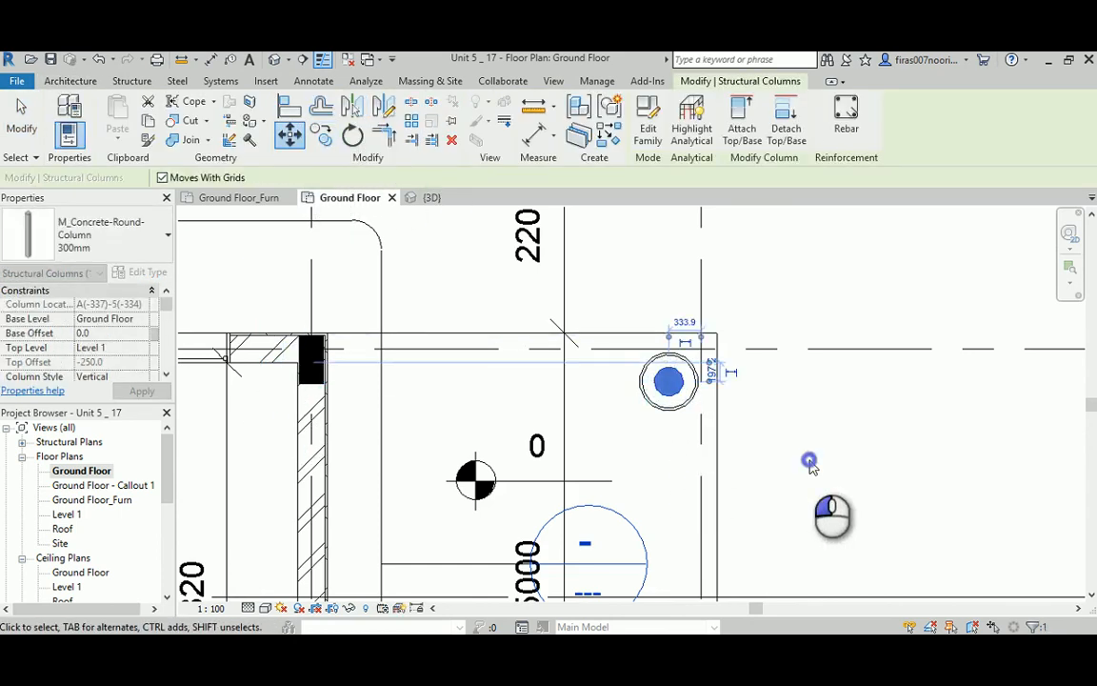
# Duplicate the Ground Floor plan view with detailing and rename the copy "Ground Floor - Str_Col"
pyautogui.scroll(-2, 792, 425)
pyautogui.scroll(-3, 762, 424)
pyautogui.moveTo(549, 454); pyautogui.dragTo(655, 365, button='middle')
pyautogui.moveTo(485, 454); pyautogui.dragTo(538, 374, button='middle')
pyautogui.scroll(-1, 534, 390)
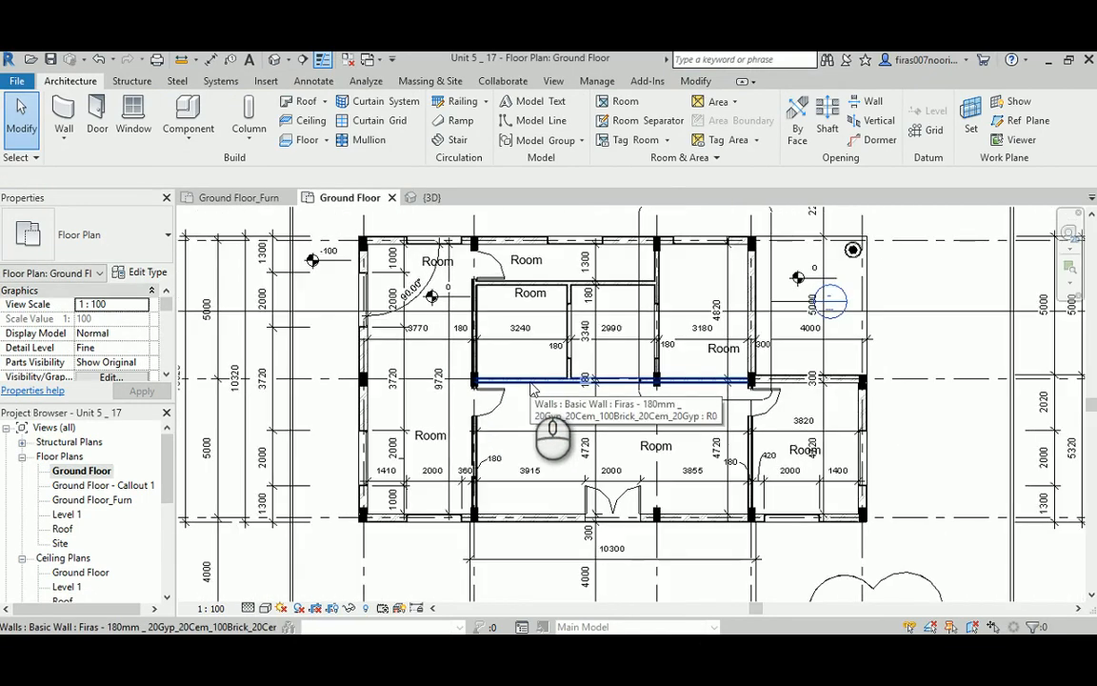
pyautogui.moveTo(562, 339); pyautogui.dragTo(562, 364, button='middle')
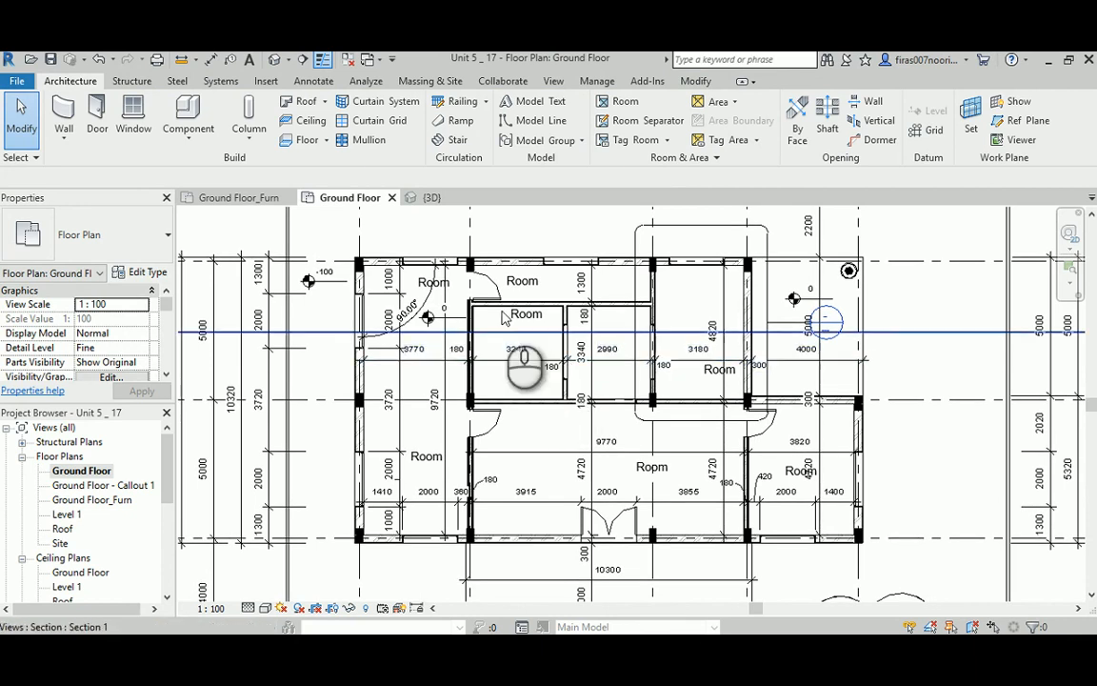
pyautogui.scroll(-1, 492, 408)
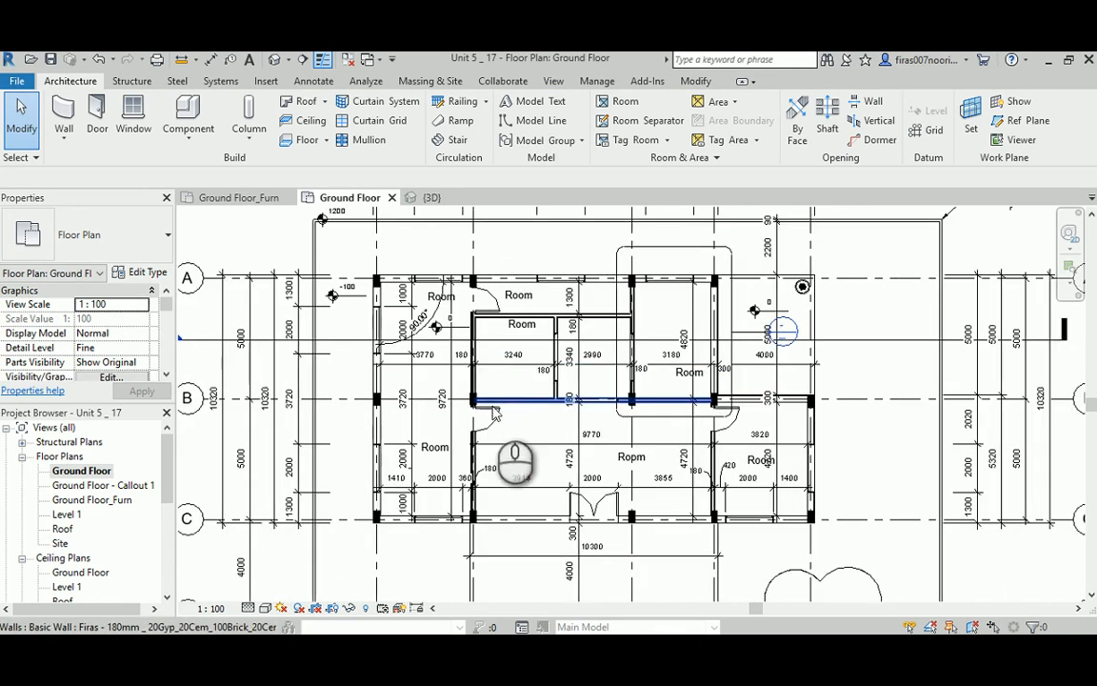
pyautogui.rightClick(99, 474)
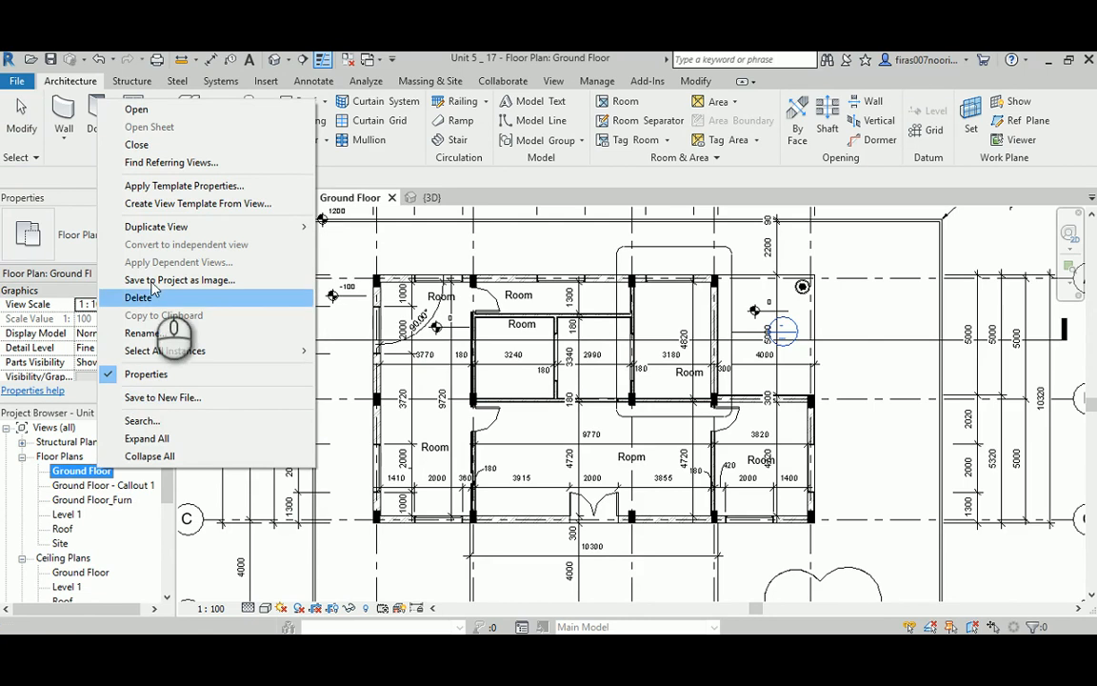
pyautogui.moveTo(171, 232)
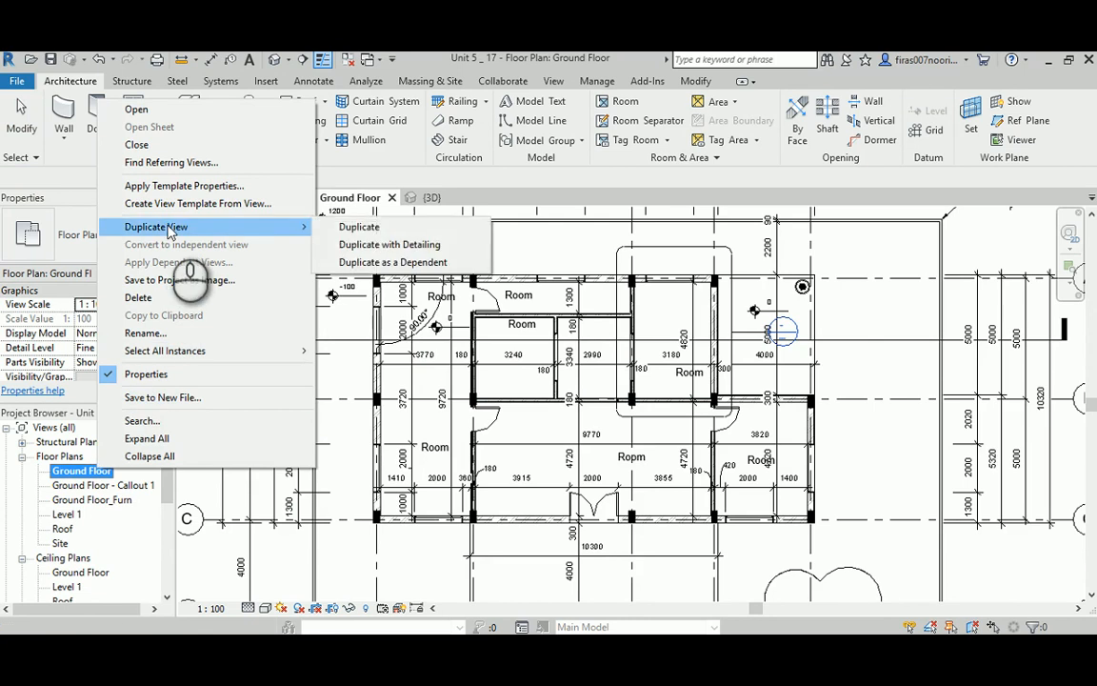
pyautogui.click(364, 244)
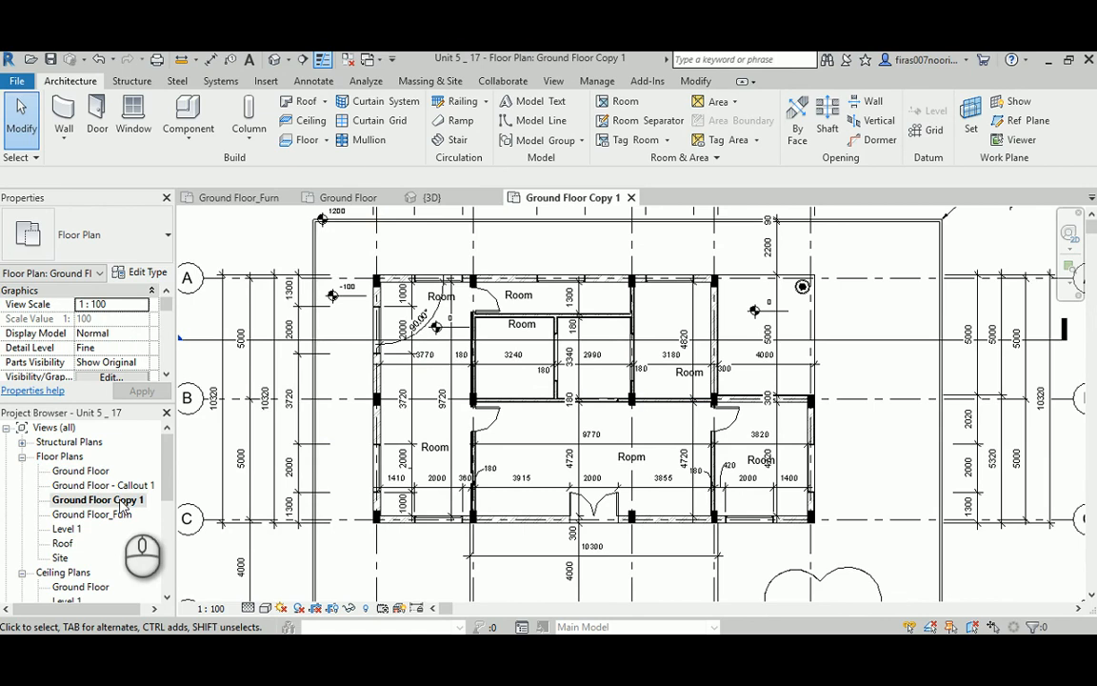
pyautogui.rightClick(119, 502)
pyautogui.click(190, 362)
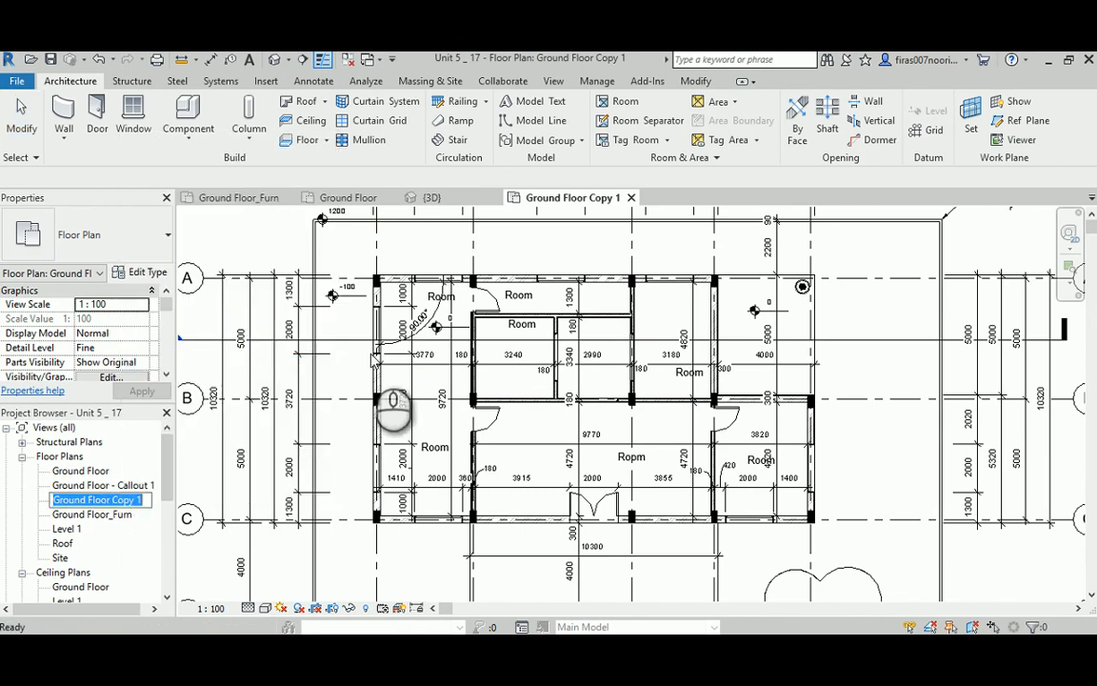
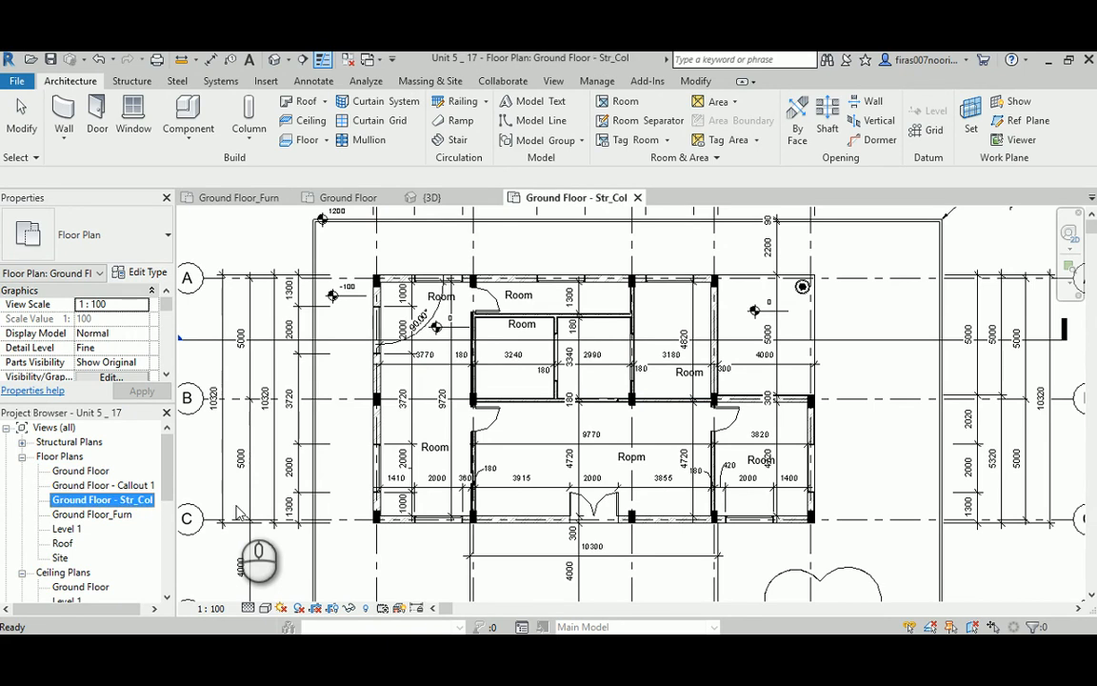
# Hide the whole wall category in the Ground Floor - Str_Col view
pyautogui.scroll(2, 389, 337)
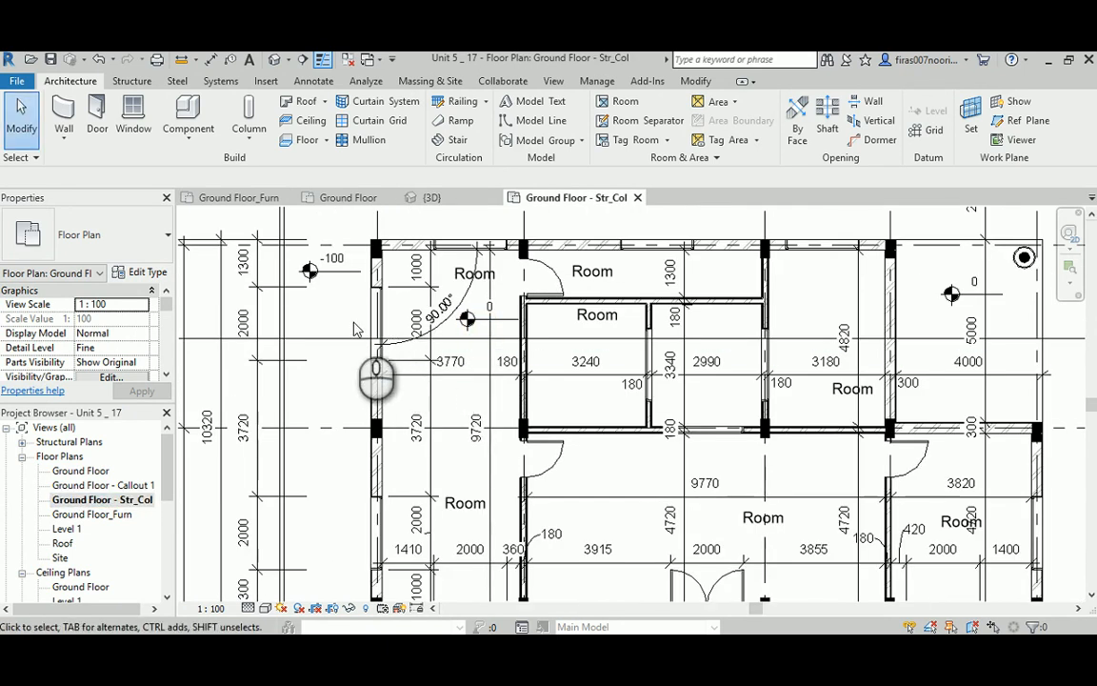
pyautogui.click(378, 277)
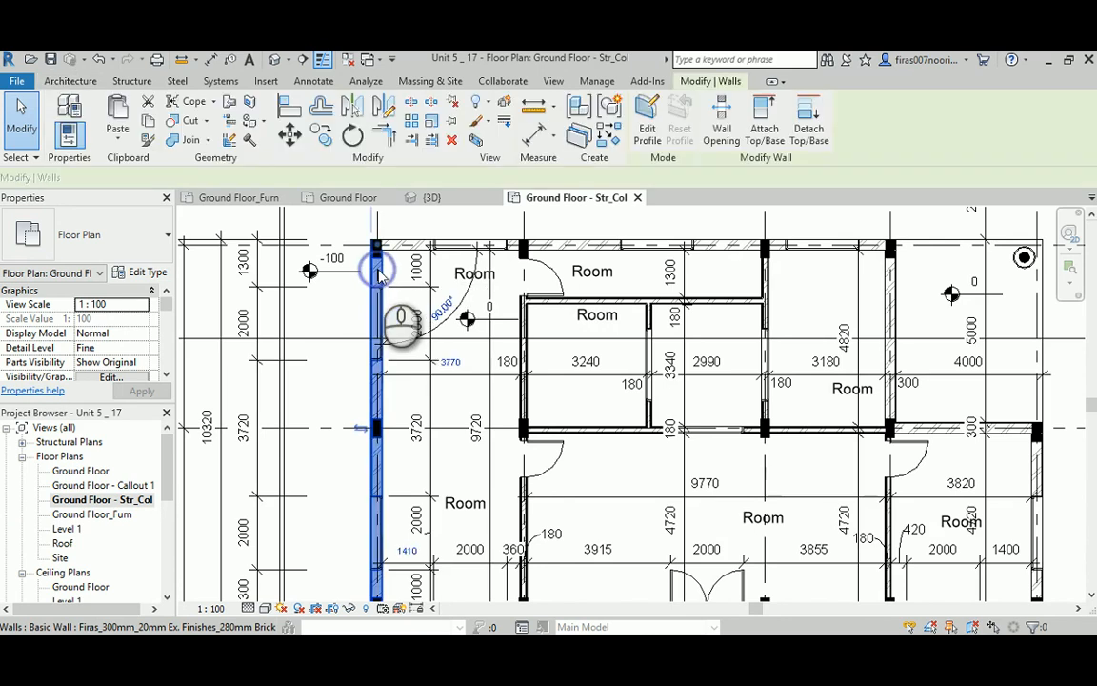
pyautogui.rightClick(380, 276)
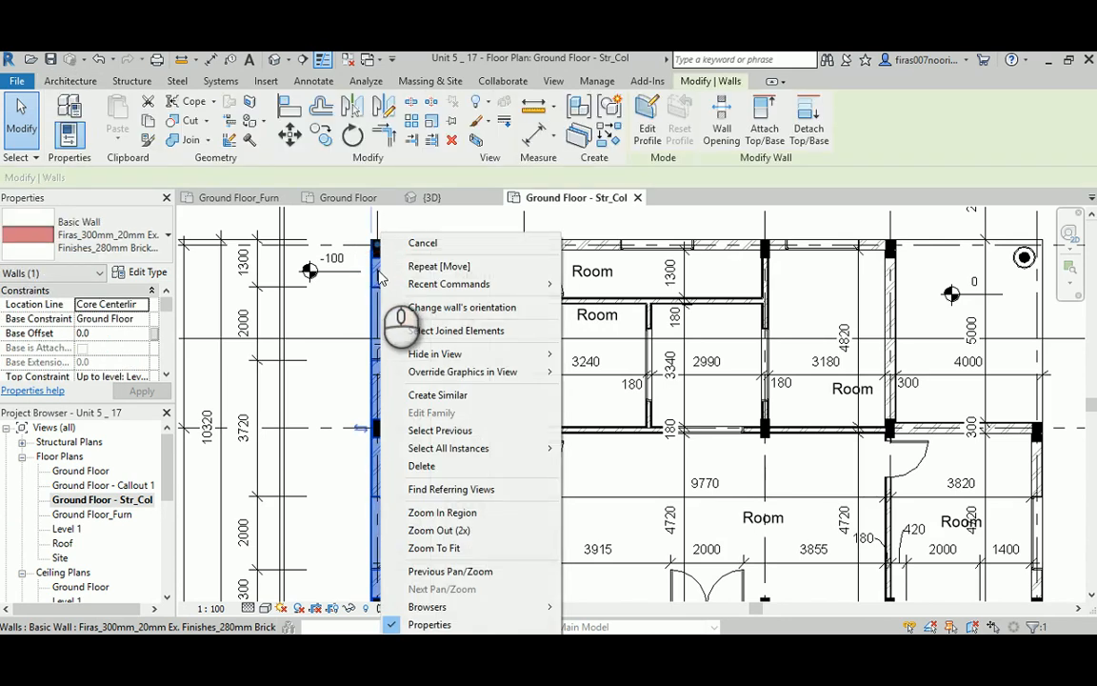
pyautogui.moveTo(448, 354)
pyautogui.click(584, 372)
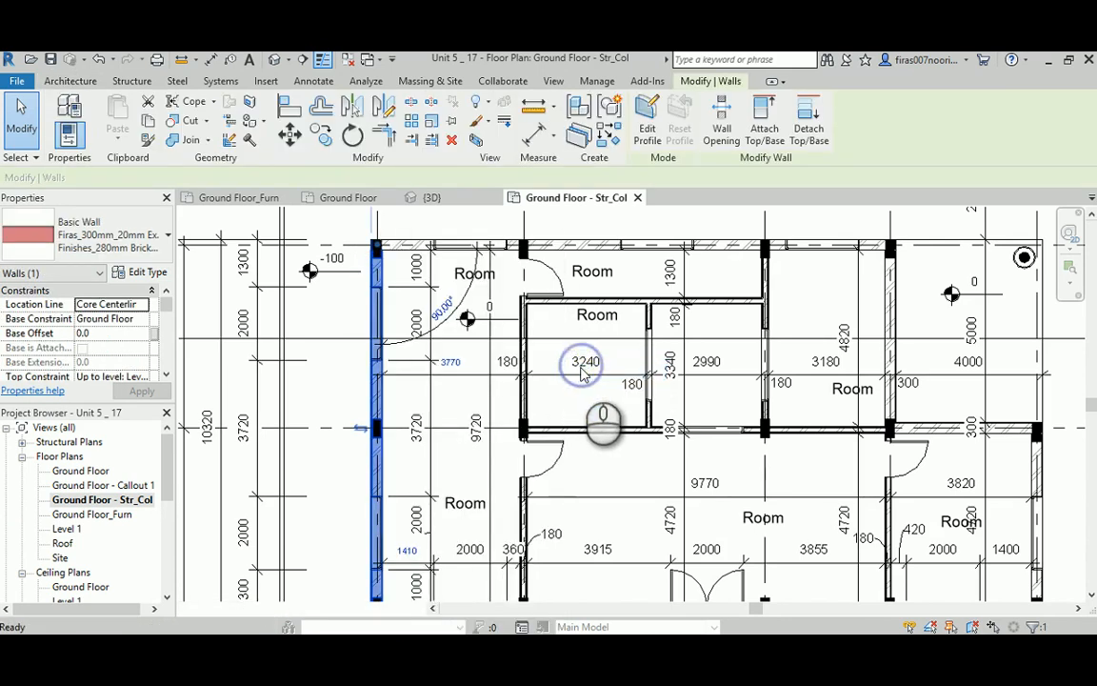
# Hide the window and door categories in the Ground Floor - Str_Col view
pyautogui.click(380, 318)
pyautogui.rightClick(380, 318)
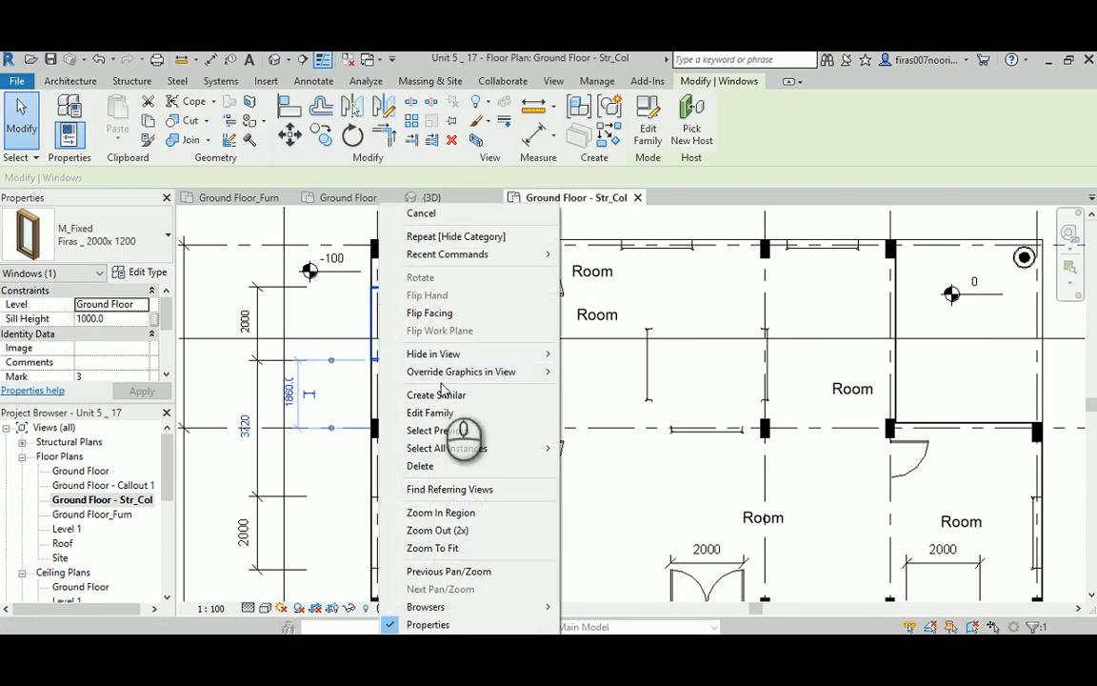
pyautogui.moveTo(446, 357)
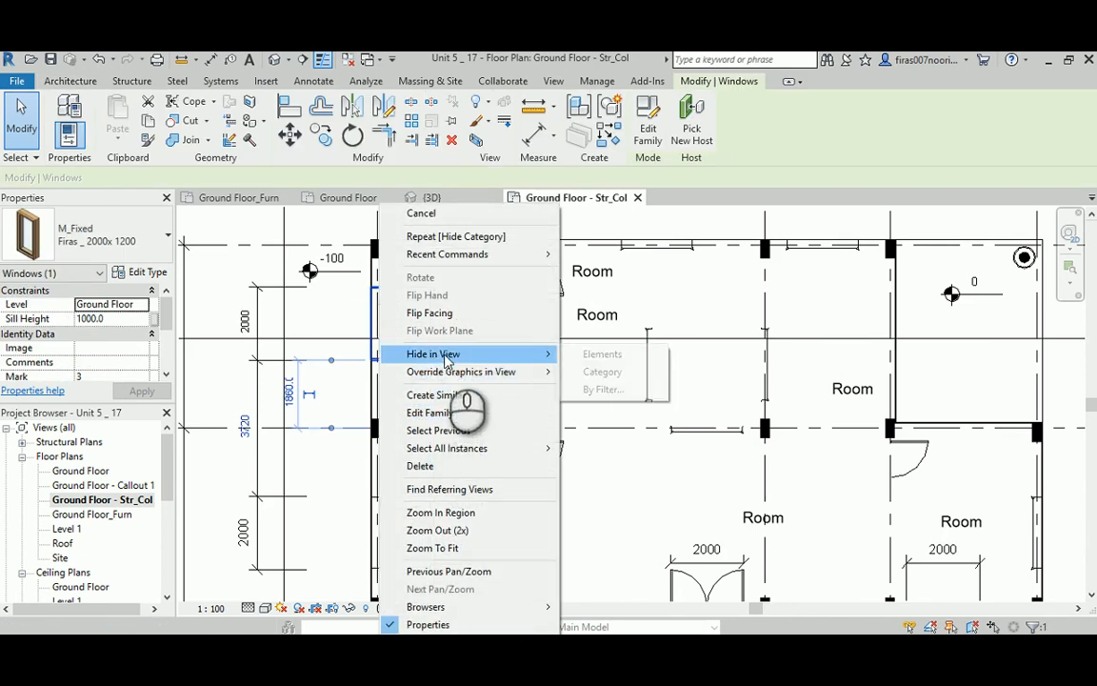
pyautogui.click(602, 372)
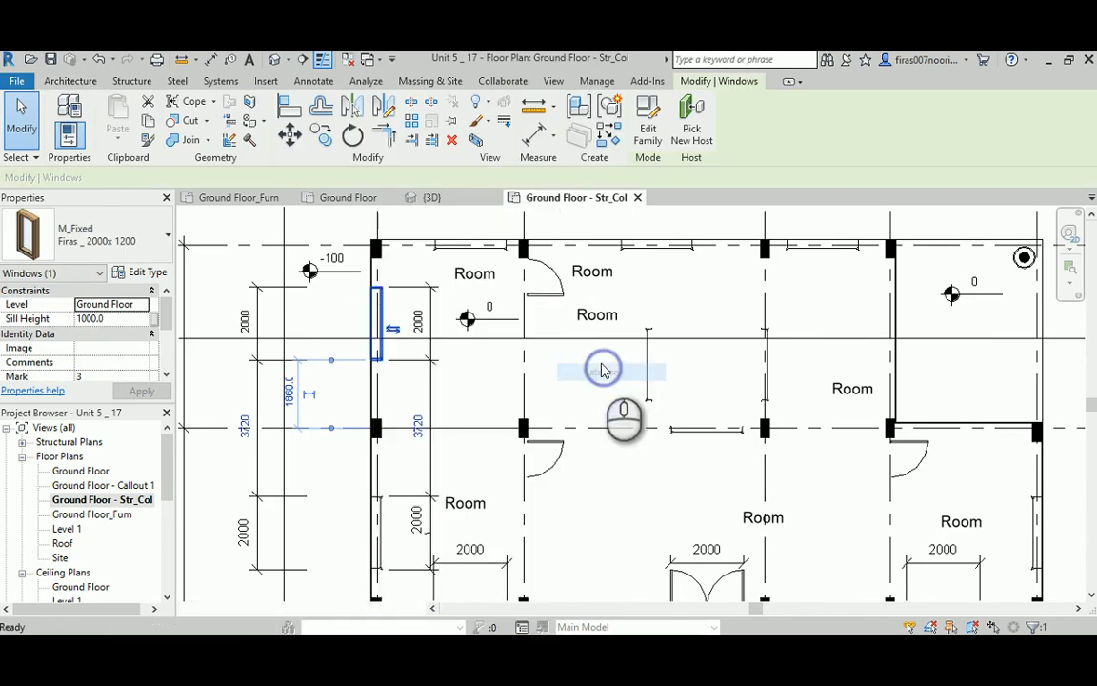
pyautogui.click(547, 271)
pyautogui.rightClick(547, 272)
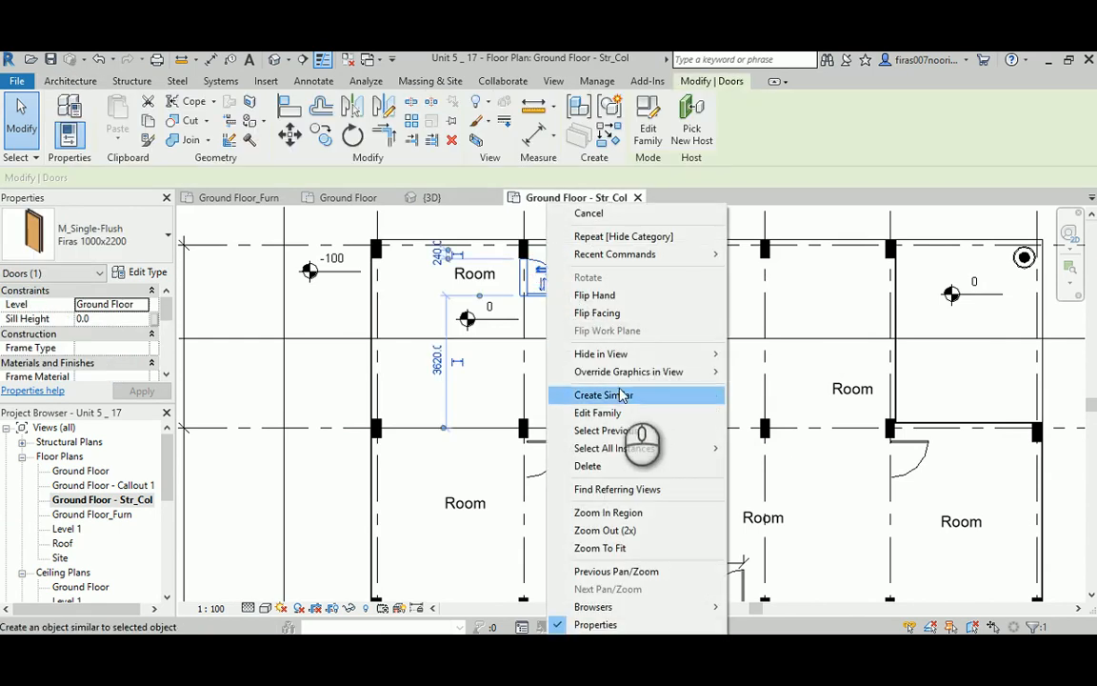
pyautogui.moveTo(611, 358)
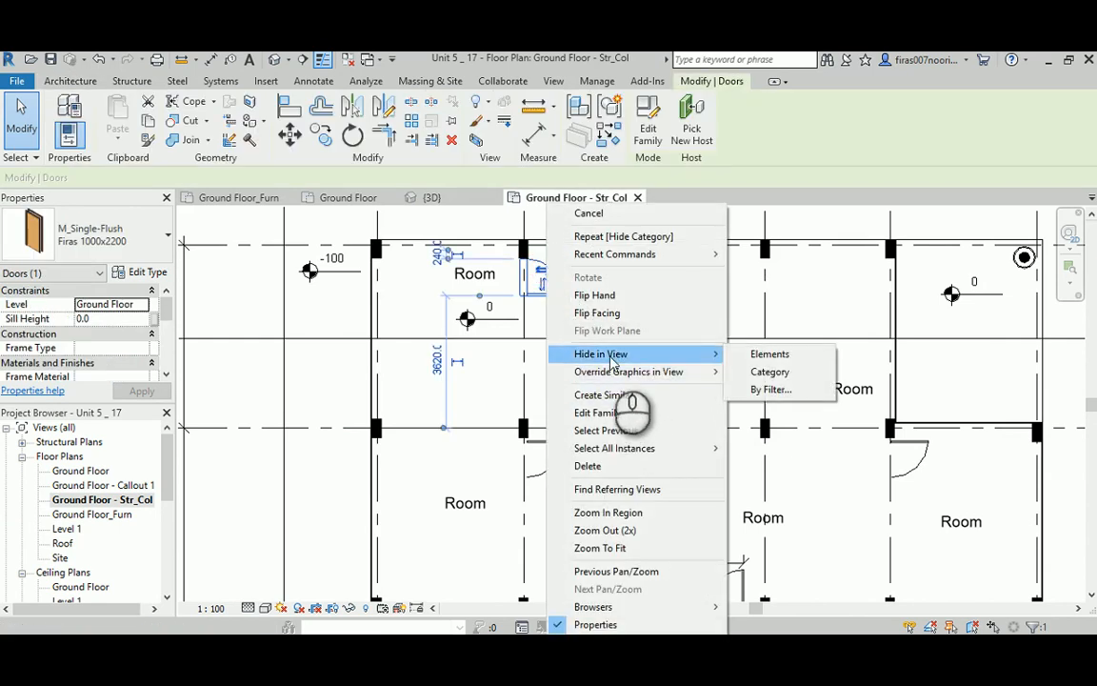
pyautogui.click(791, 373)
# Hide the room tag category in the Ground Floor - Str_Col view
pyautogui.scroll(-3, 642, 363)
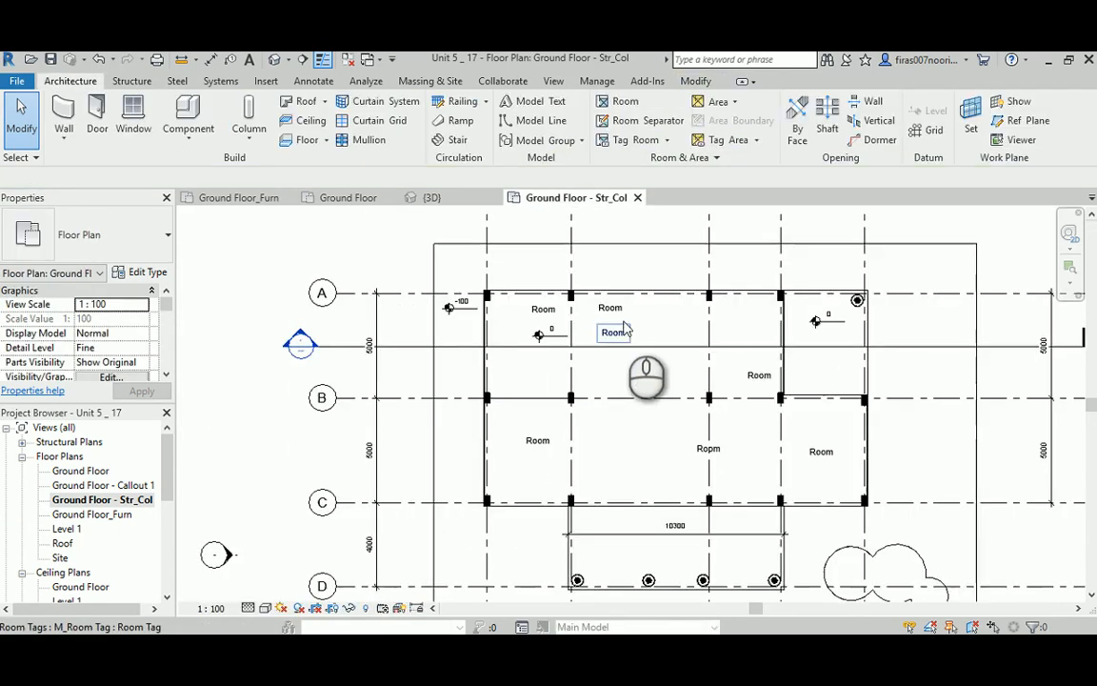
pyautogui.click(609, 310)
pyautogui.rightClick(610, 312)
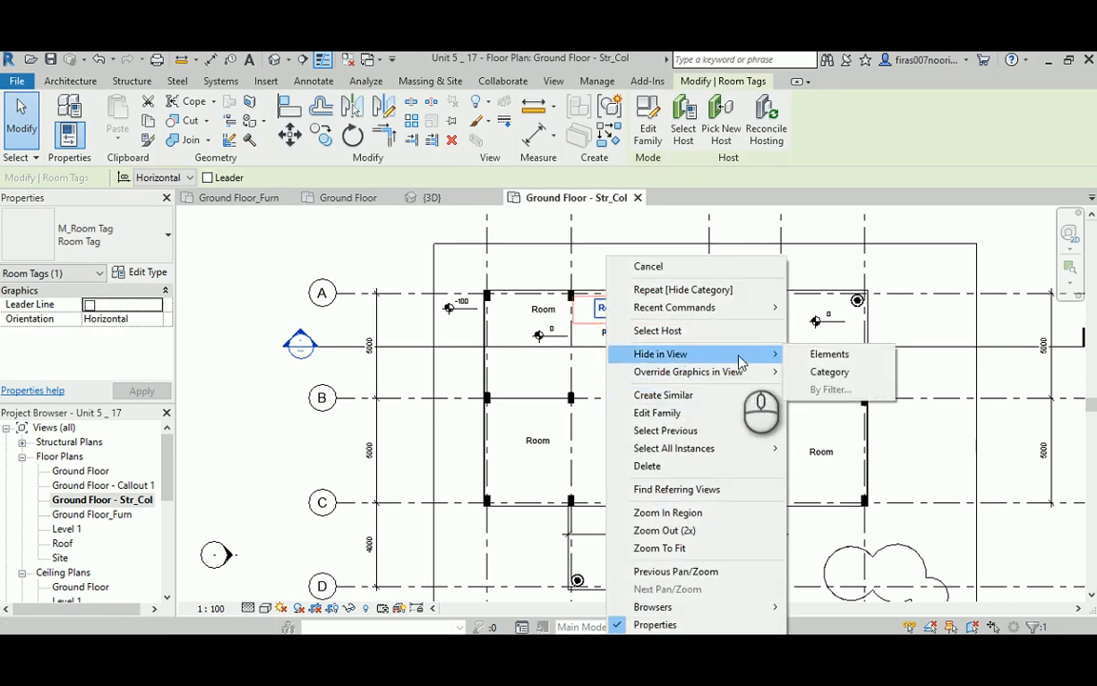
pyautogui.click(830, 372)
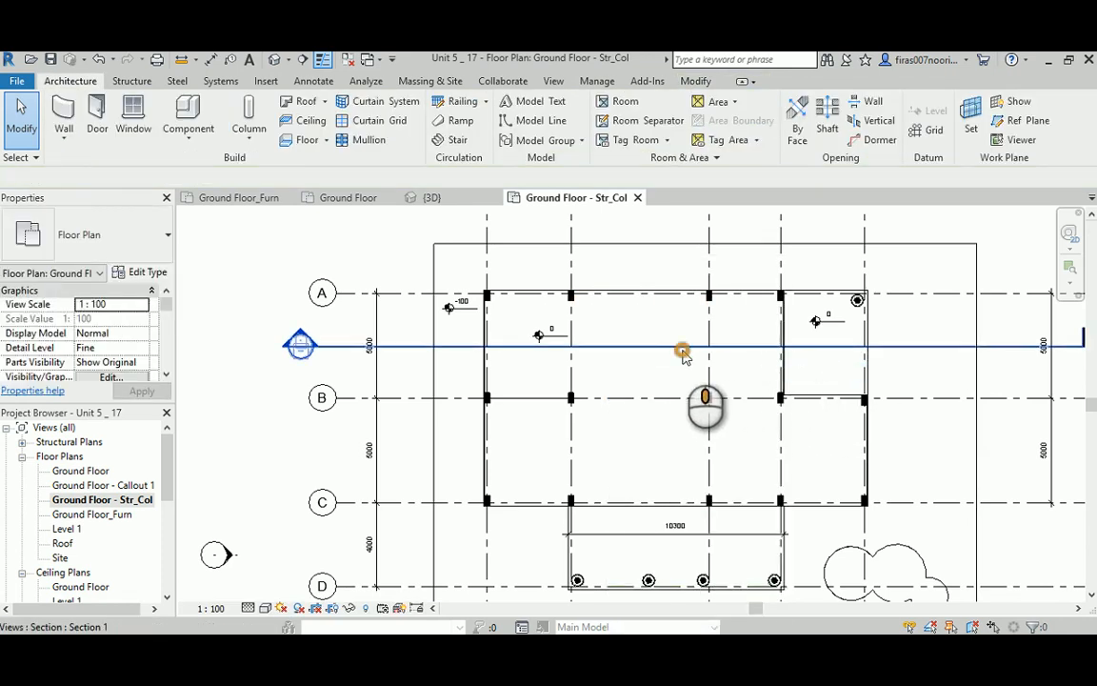
# Hide the whole floor category in the Ground Floor - Str_Col view
pyautogui.moveTo(683, 354); pyautogui.dragTo(613, 365, button='middle')
pyautogui.scroll(2, 436, 353)
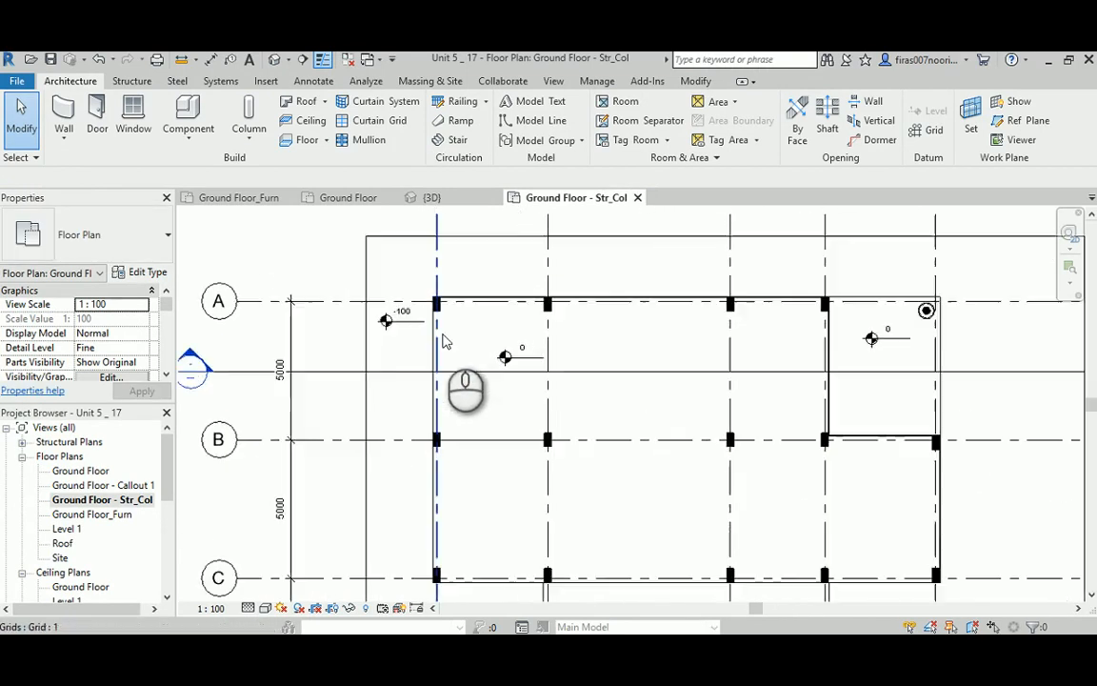
pyautogui.scroll(2, 443, 341)
pyautogui.click(463, 284)
pyautogui.rightClick(464, 286)
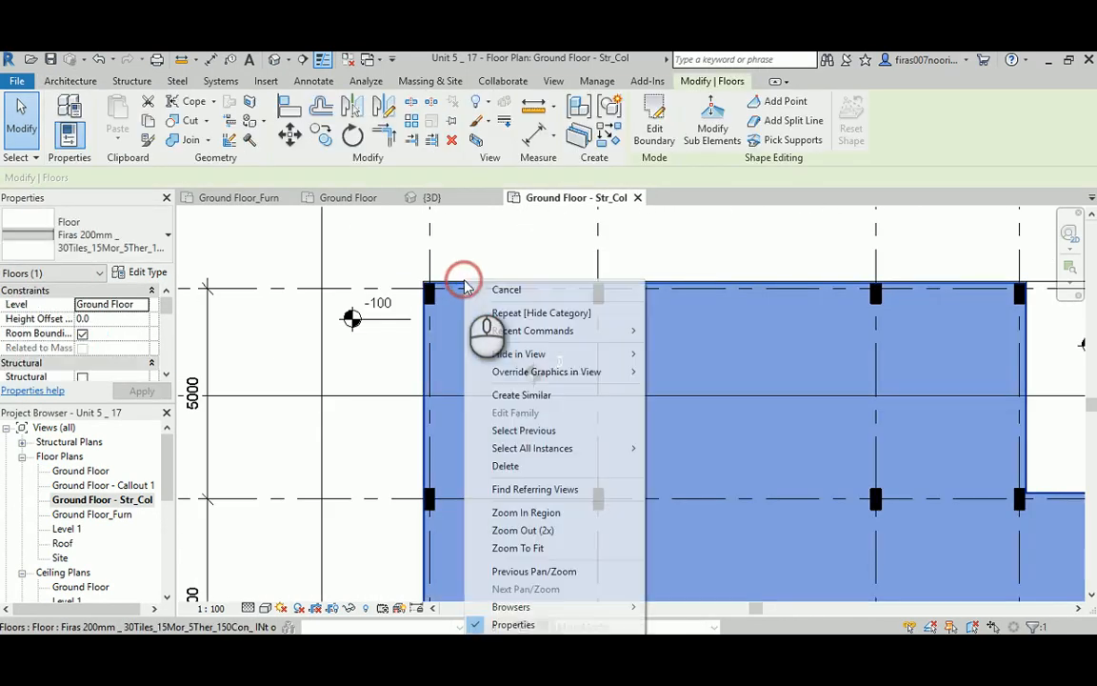
pyautogui.click(524, 355)
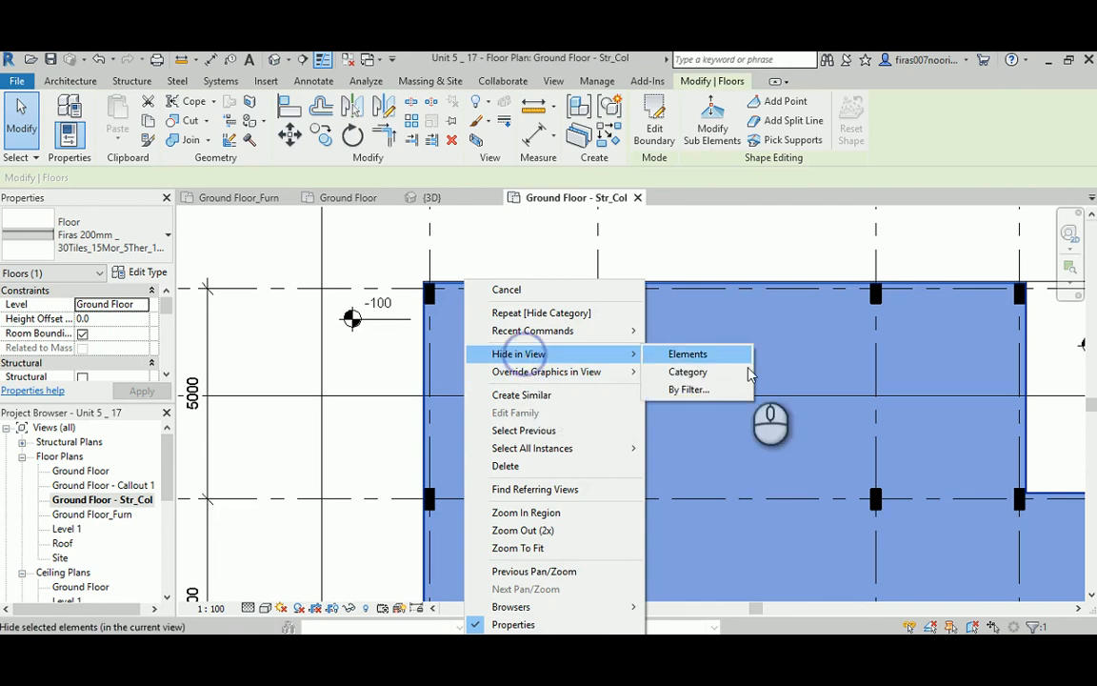
pyautogui.click(741, 372)
pyautogui.scroll(-3, 677, 373)
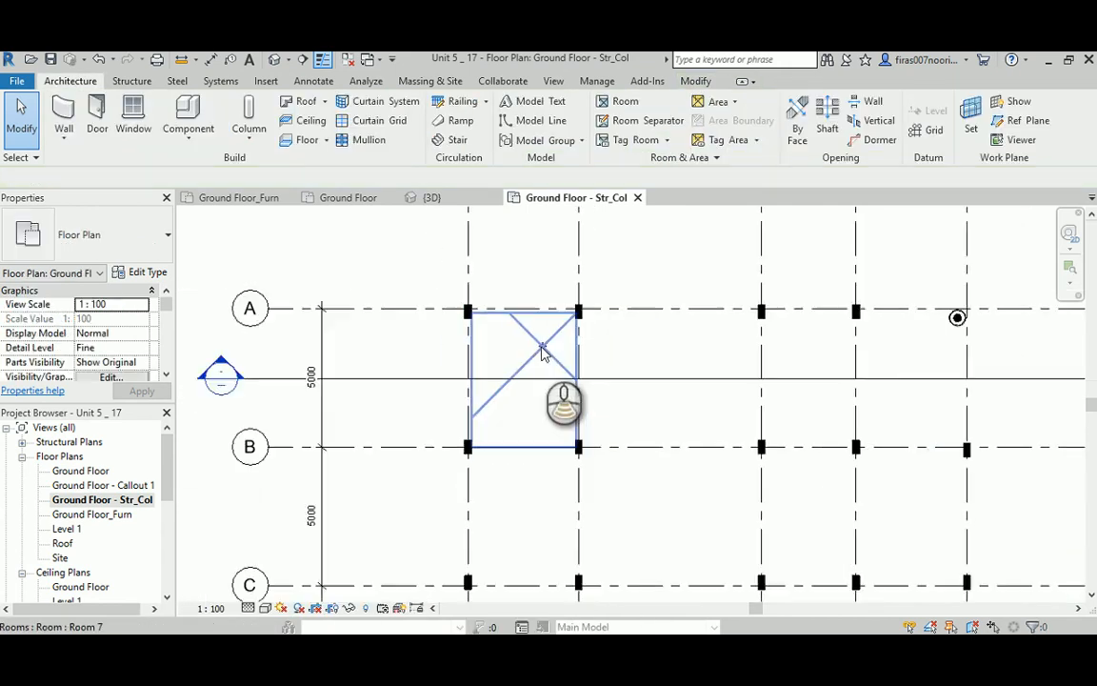
# Try to hide the room category using the room between grids 1-2 and A-B
pyautogui.click(515, 348)
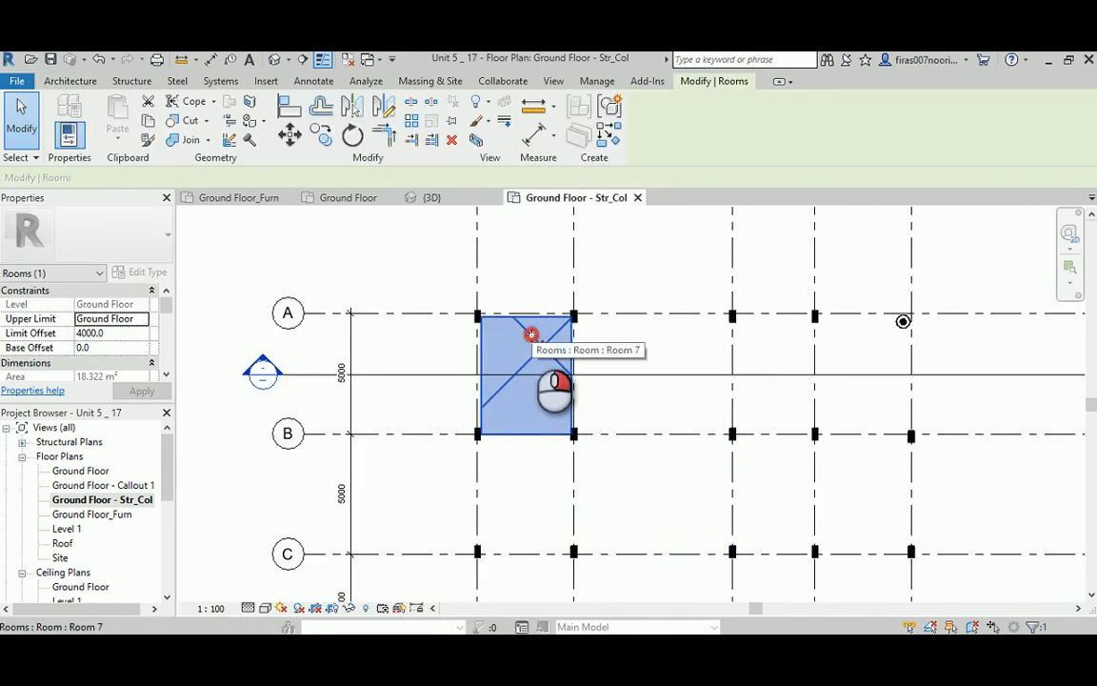
pyautogui.rightClick(532, 349)
pyautogui.moveTo(581, 354)
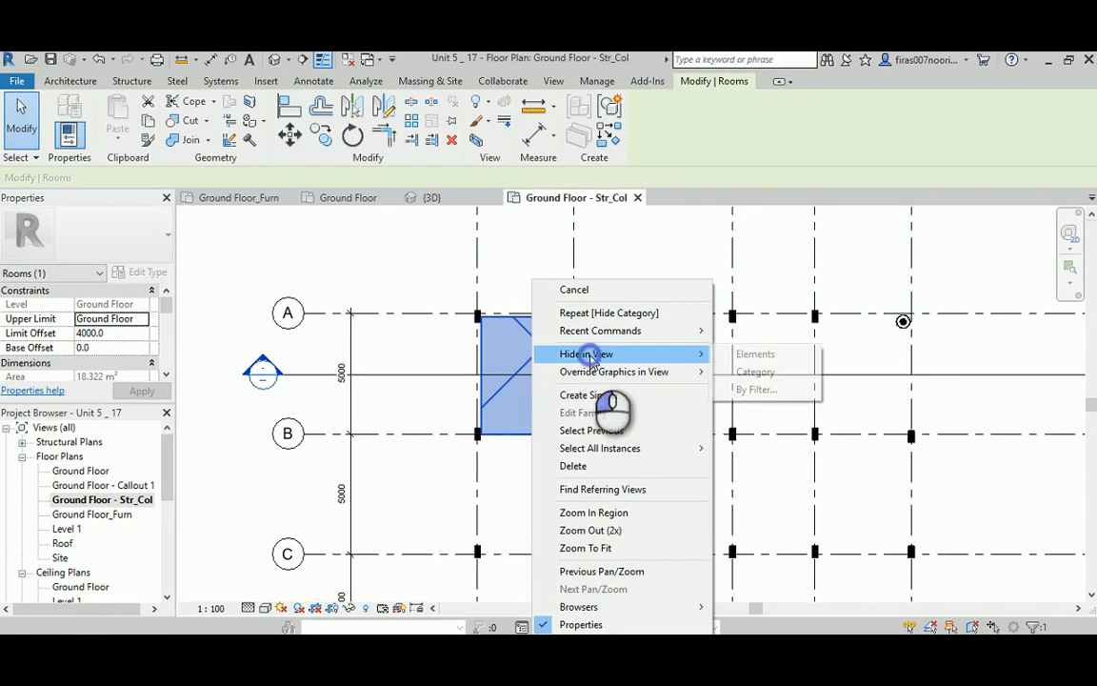
pyautogui.click(748, 371)
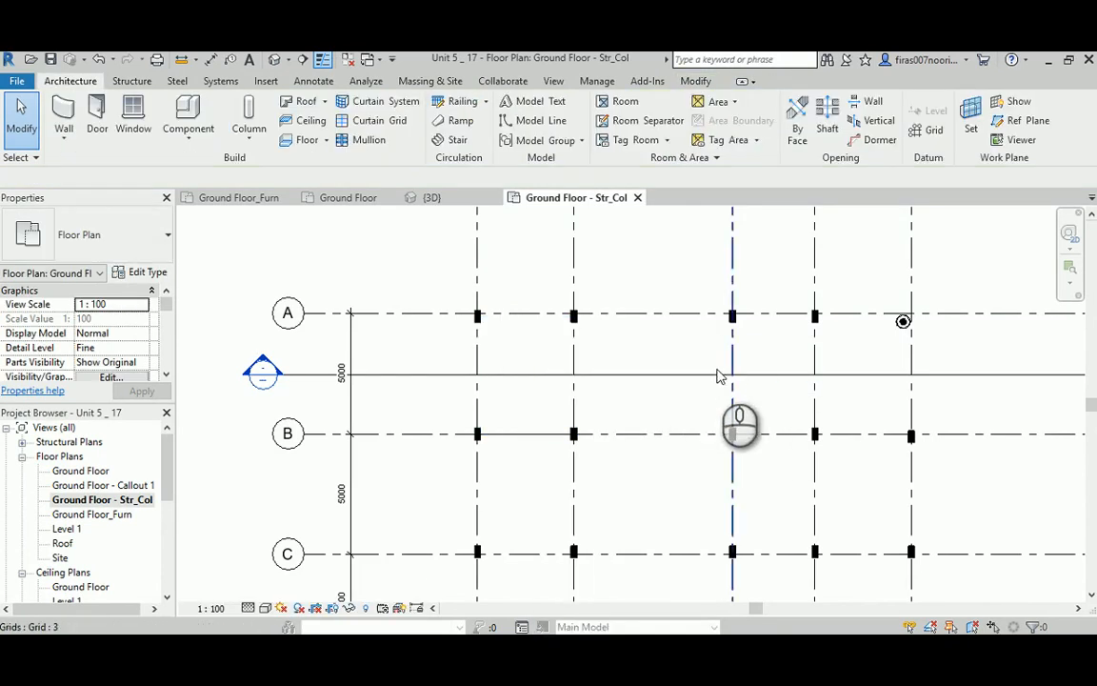
# Hide the architectural column category using the cylindrical column near grids A and 5, keeping the structural columns shown
pyautogui.scroll(-1, 725, 373)
pyautogui.moveTo(725, 373); pyautogui.dragTo(691, 411, button='middle')
pyautogui.scroll(-2, 669, 395)
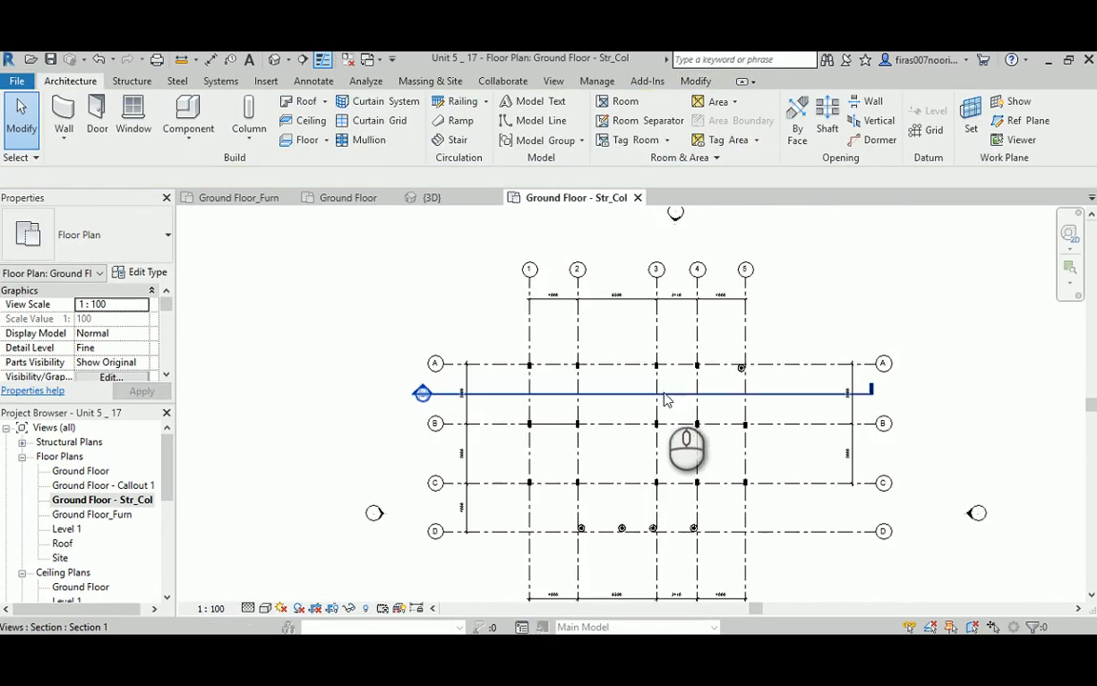
pyautogui.scroll(6, 667, 401)
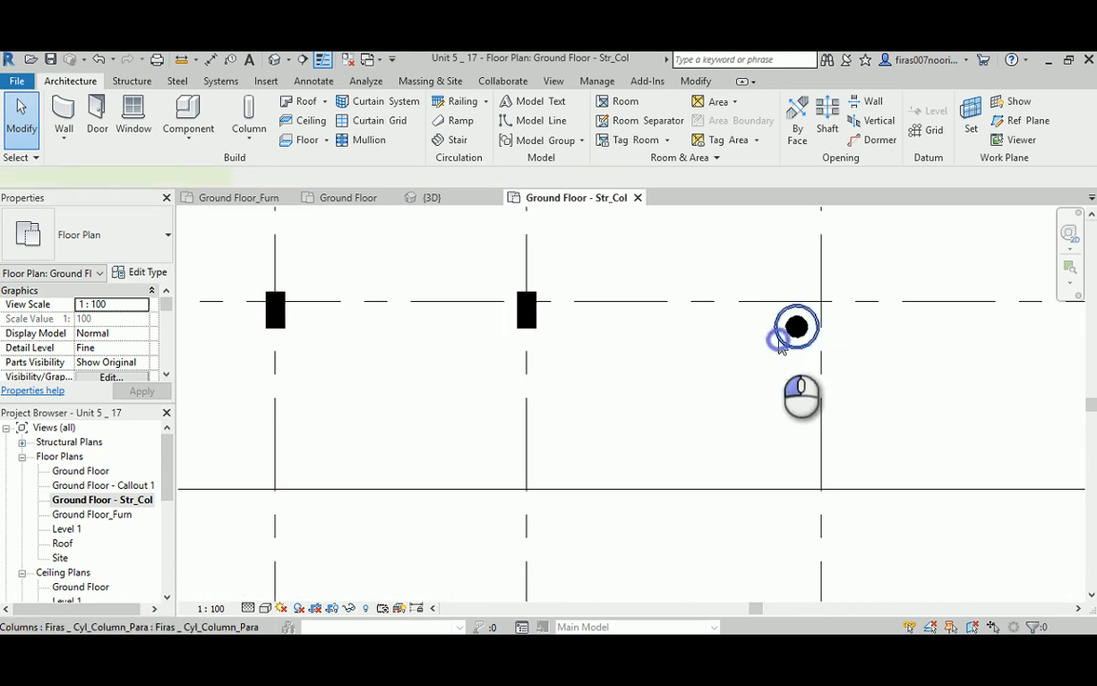
pyautogui.click(779, 345)
pyautogui.rightClick(779, 332)
pyautogui.moveTo(808, 357)
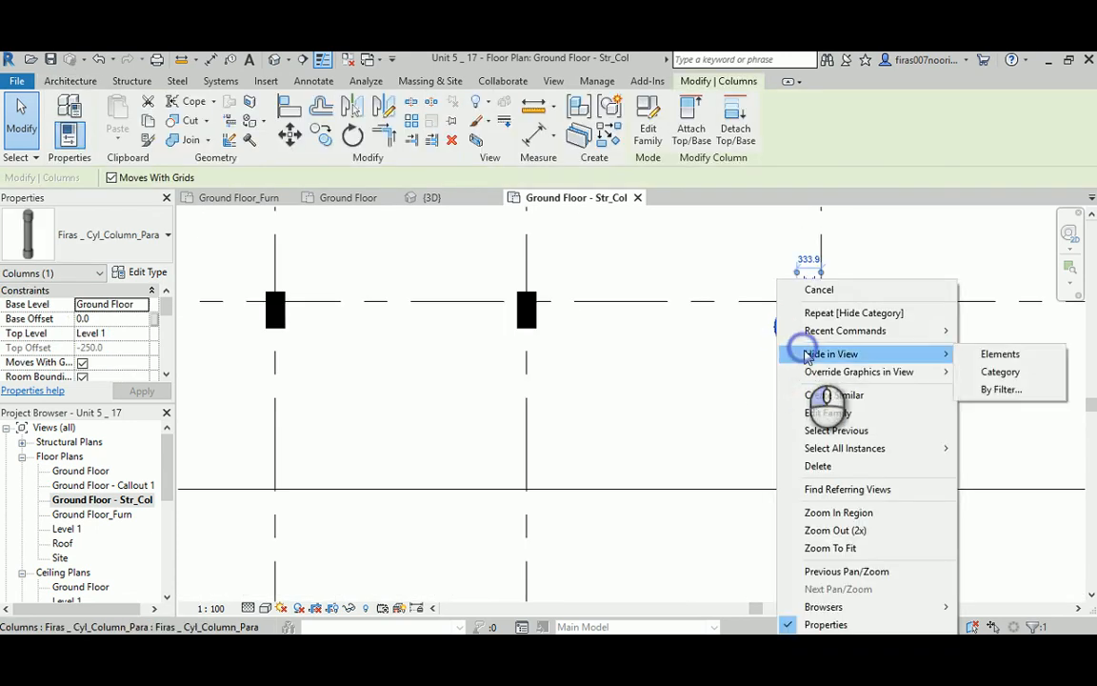
pyautogui.click(1024, 373)
# Add aligned dimensions from grid 2 and grid D to the centre of the round structural column near their intersection
pyautogui.scroll(-4, 794, 345)
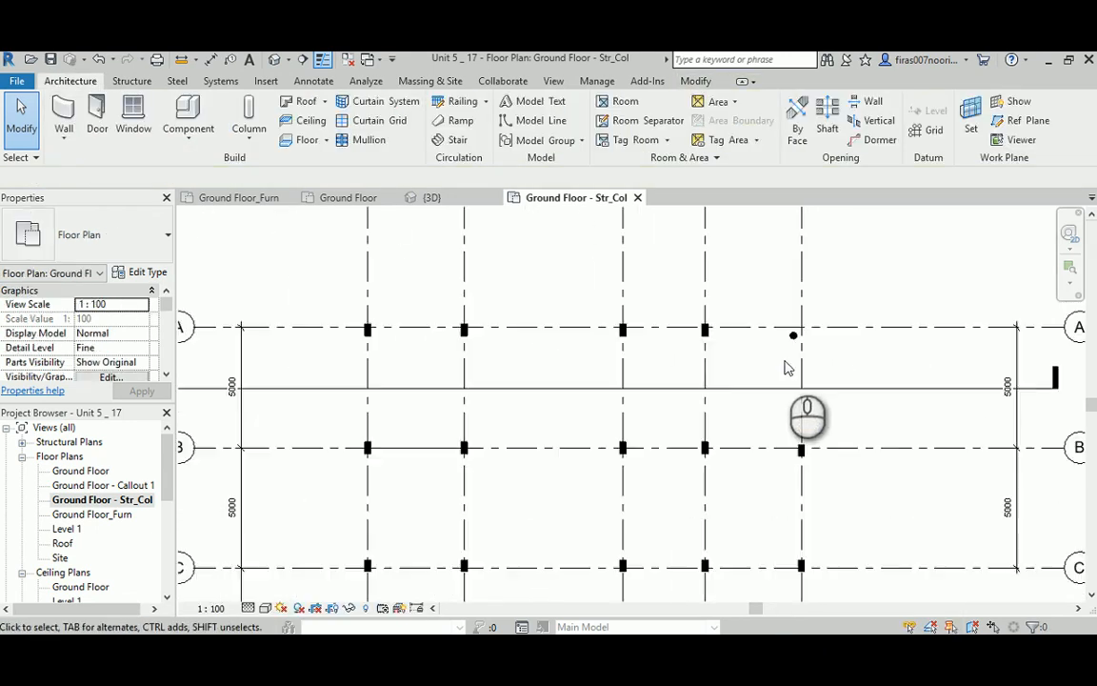
pyautogui.moveTo(787, 368); pyautogui.dragTo(735, 373, button='middle')
pyautogui.scroll(5, 476, 464)
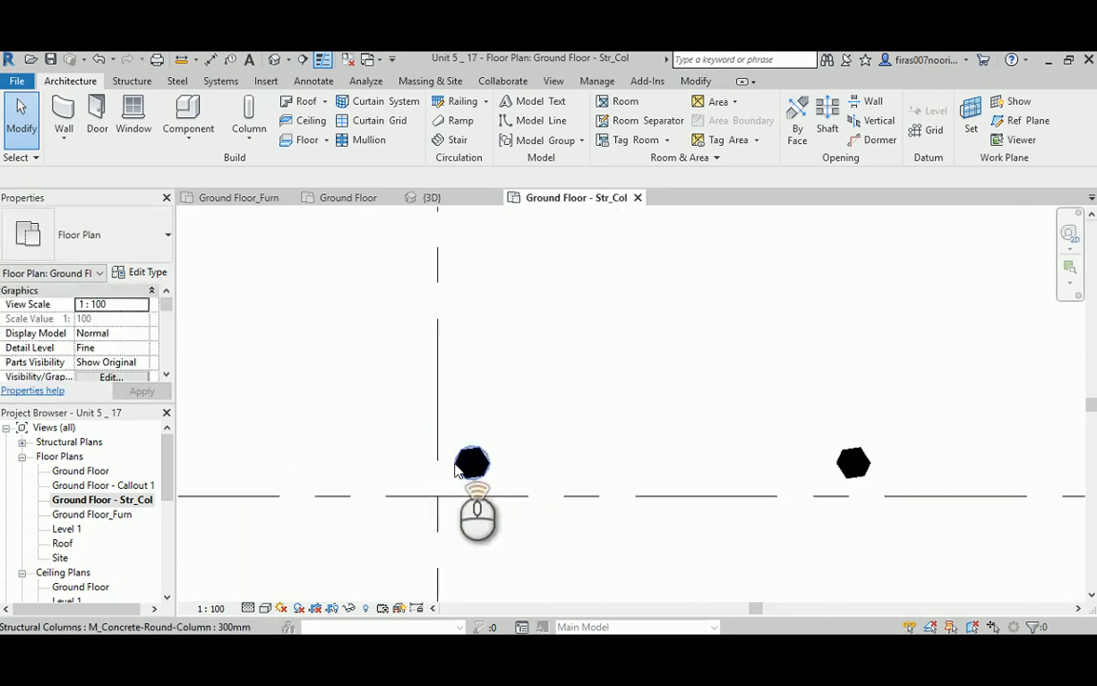
pyautogui.press('i')
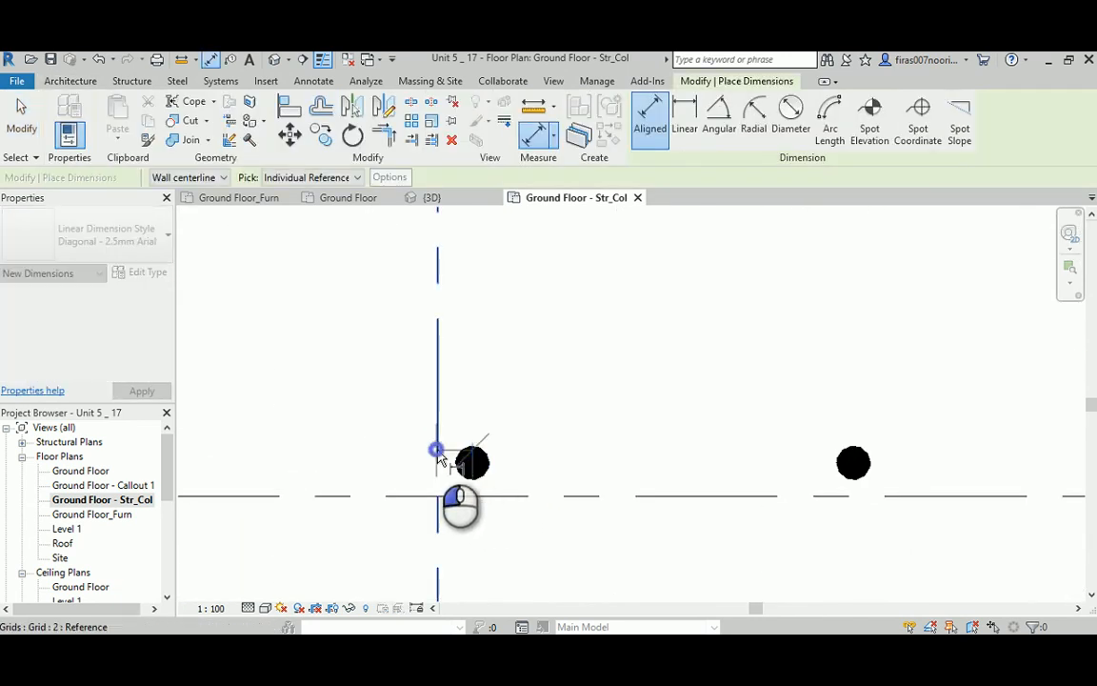
pyautogui.click(438, 449)
pyautogui.click(508, 393)
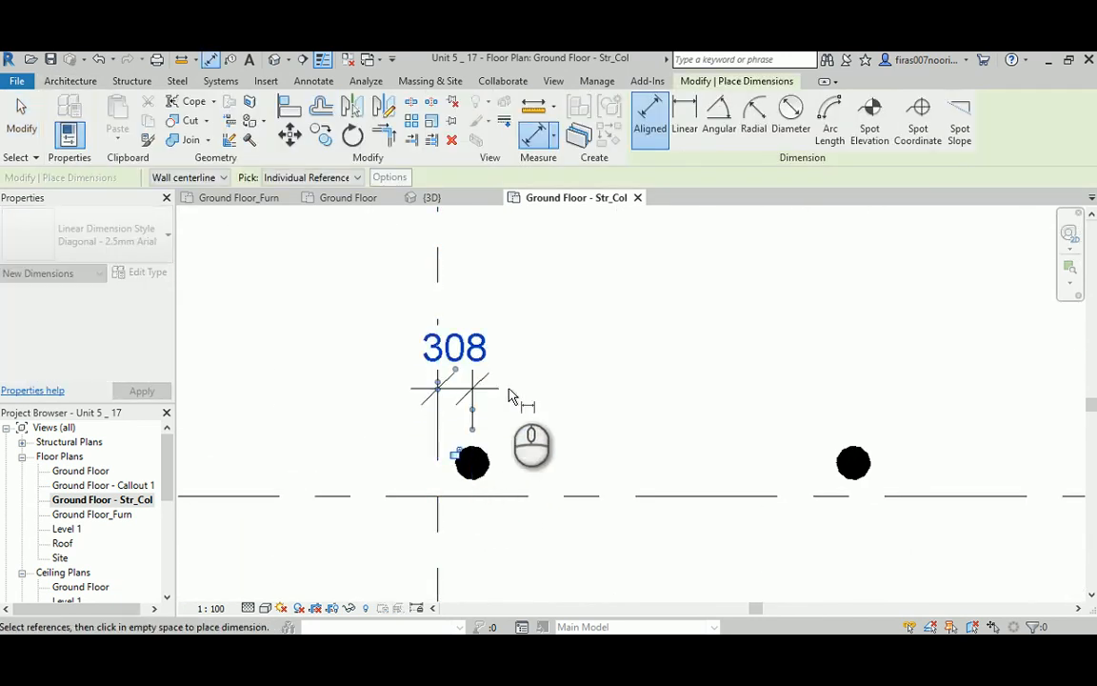
pyautogui.click(486, 466)
pyautogui.click(501, 494)
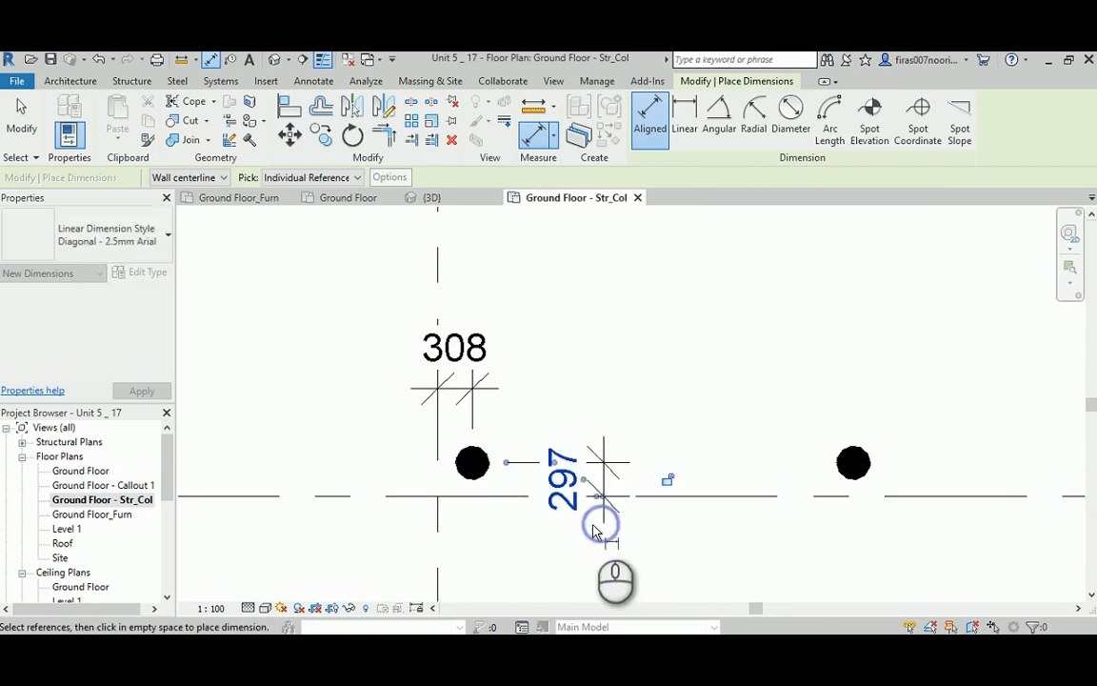
pyautogui.click(570, 505)
pyautogui.press('Escape')
pyautogui.press('Escape')
# Examine the structural column layout against grids 1 to 5 and A to D in the Ground Floor - Str_Col plan
pyautogui.scroll(-4, 569, 505)
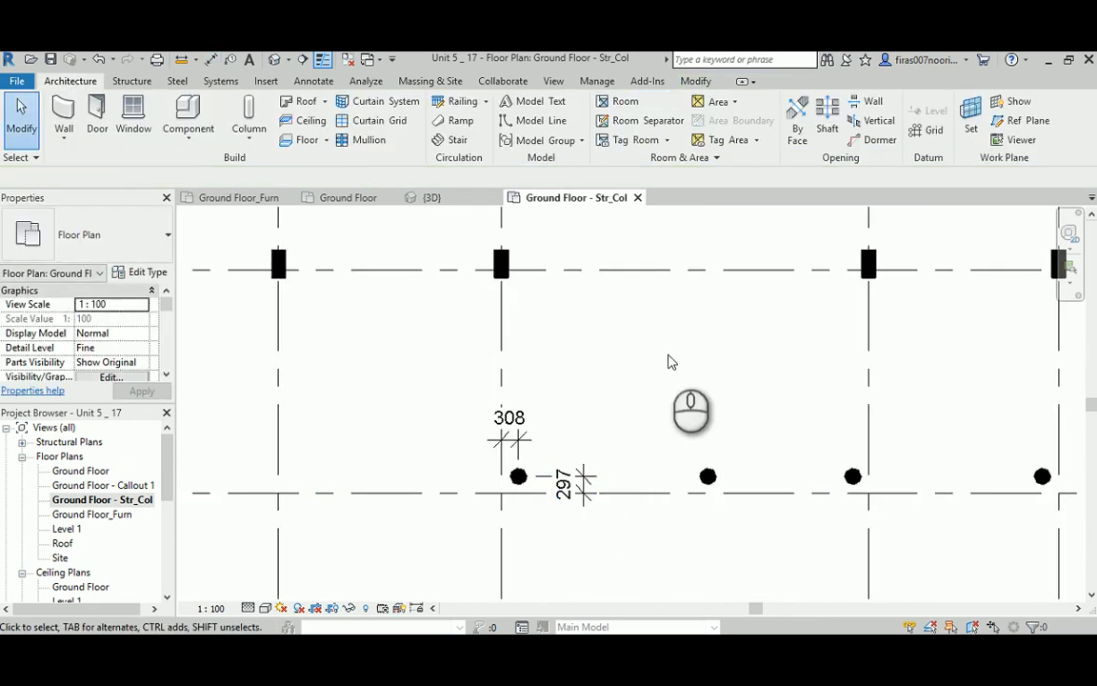
pyautogui.scroll(-1, 687, 416)
pyautogui.moveTo(669, 359); pyautogui.dragTo(655, 459, button='middle')
pyautogui.scroll(-2, 586, 351)
pyautogui.moveTo(577, 332); pyautogui.dragTo(600, 507, button='middle')
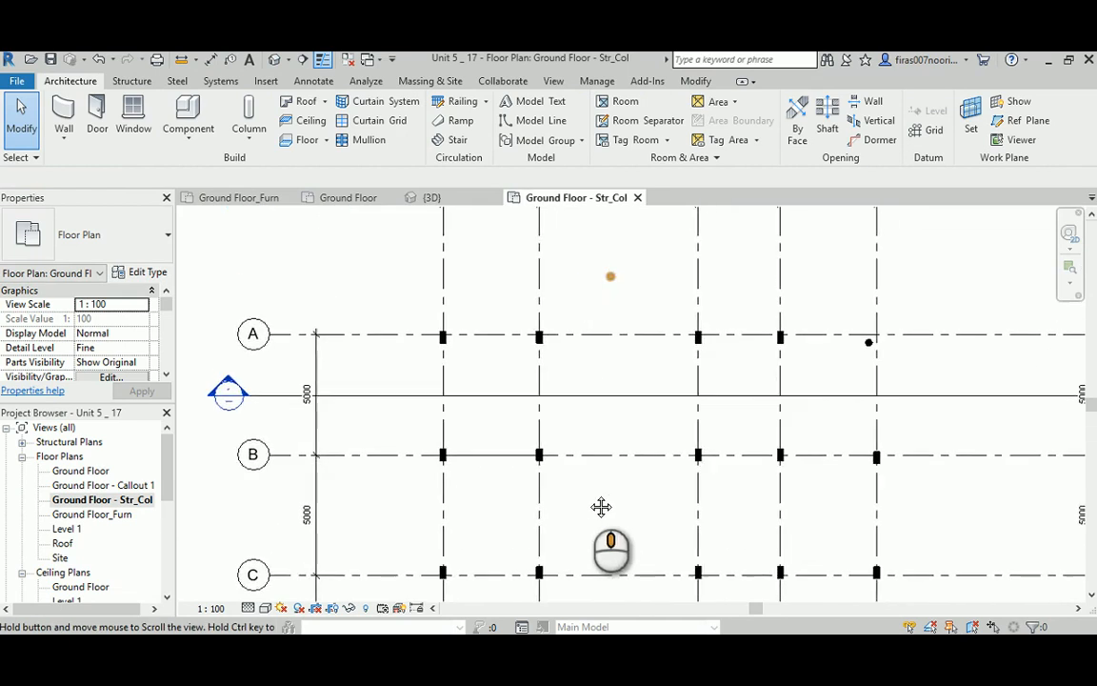
pyautogui.moveTo(553, 262); pyautogui.dragTo(548, 351, button='middle')
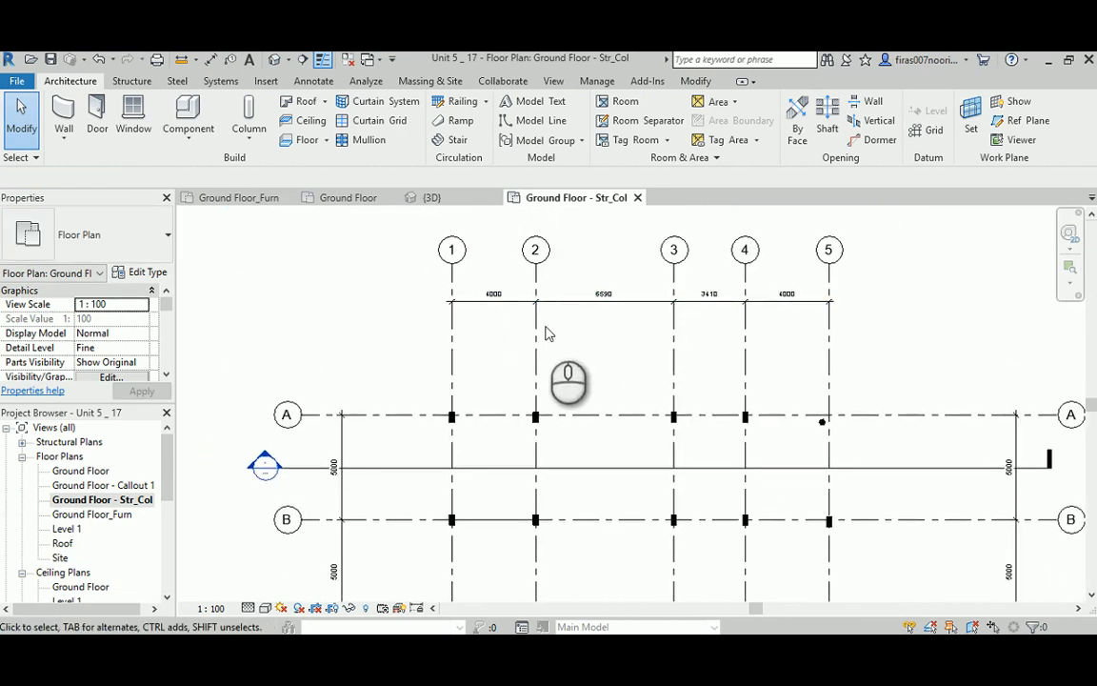
pyautogui.click(463, 444)
pyautogui.moveTo(466, 464); pyautogui.dragTo(398, 315, button='middle')
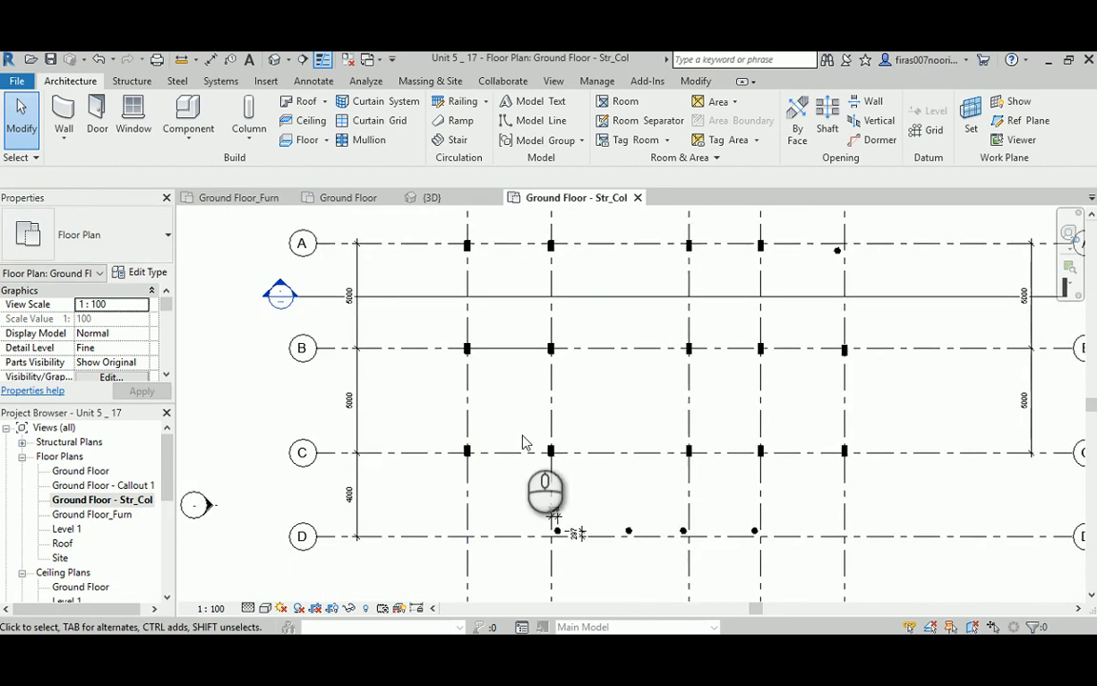
pyautogui.scroll(-2, 524, 436)
pyautogui.scroll(-2, 577, 385)
pyautogui.moveTo(601, 368); pyautogui.dragTo(622, 407, button='middle')
pyautogui.scroll(1, 581, 388)
pyautogui.scroll(2, 601, 369)
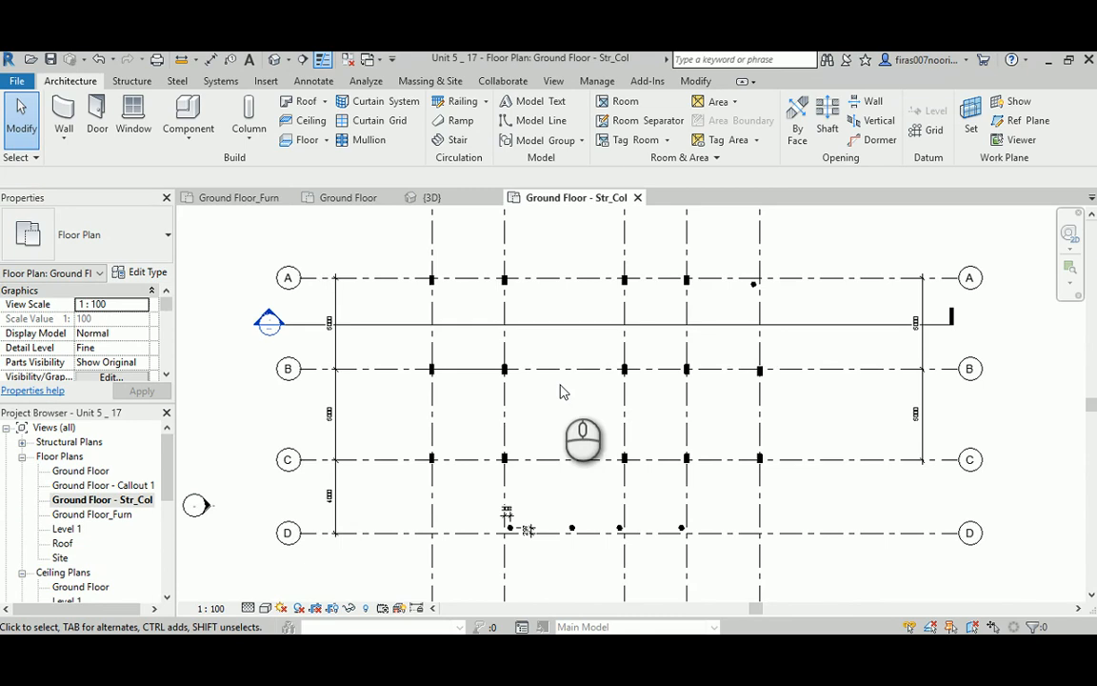
pyautogui.scroll(-2, 560, 391)
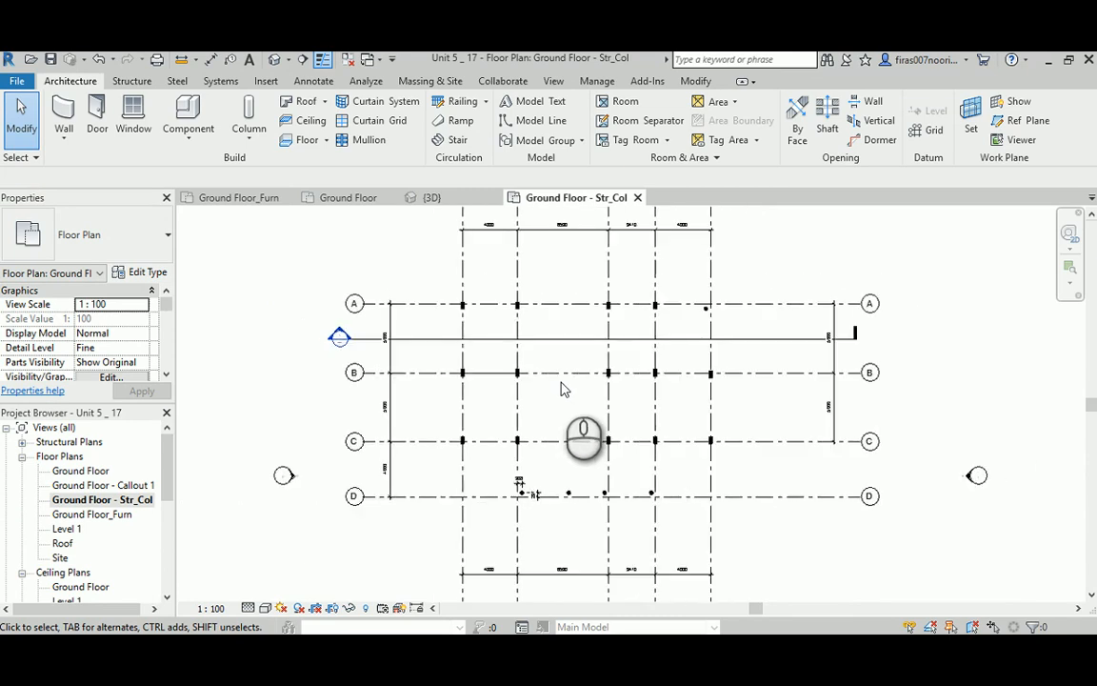
pyautogui.moveTo(561, 389); pyautogui.dragTo(566, 392, button='middle')
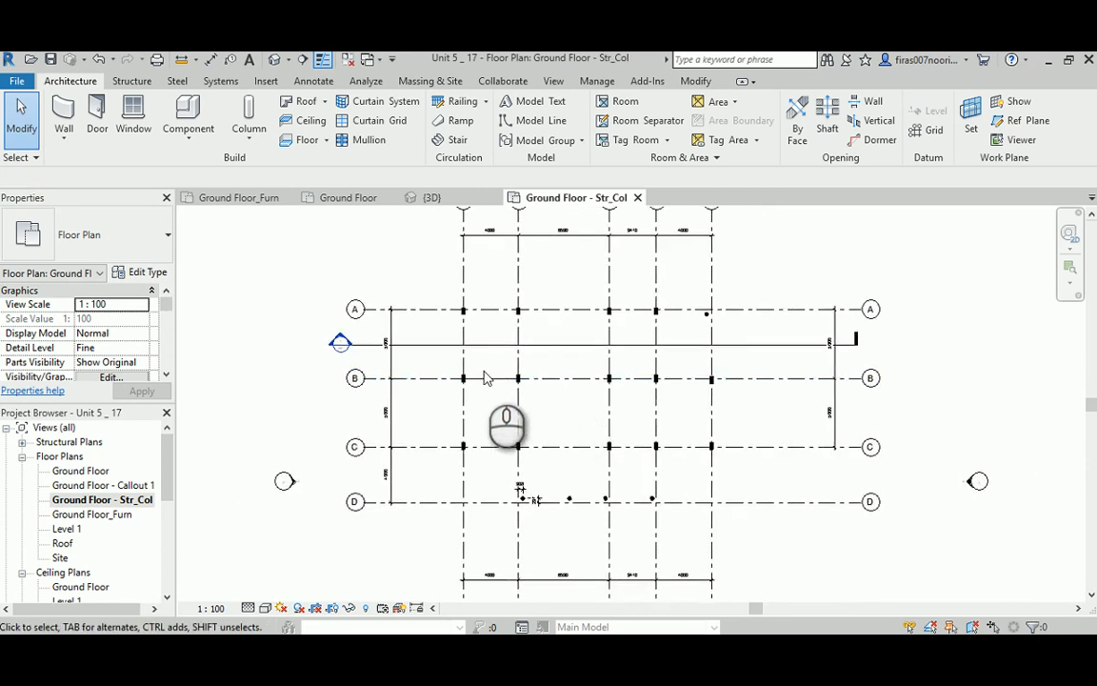
pyautogui.scroll(3, 472, 381)
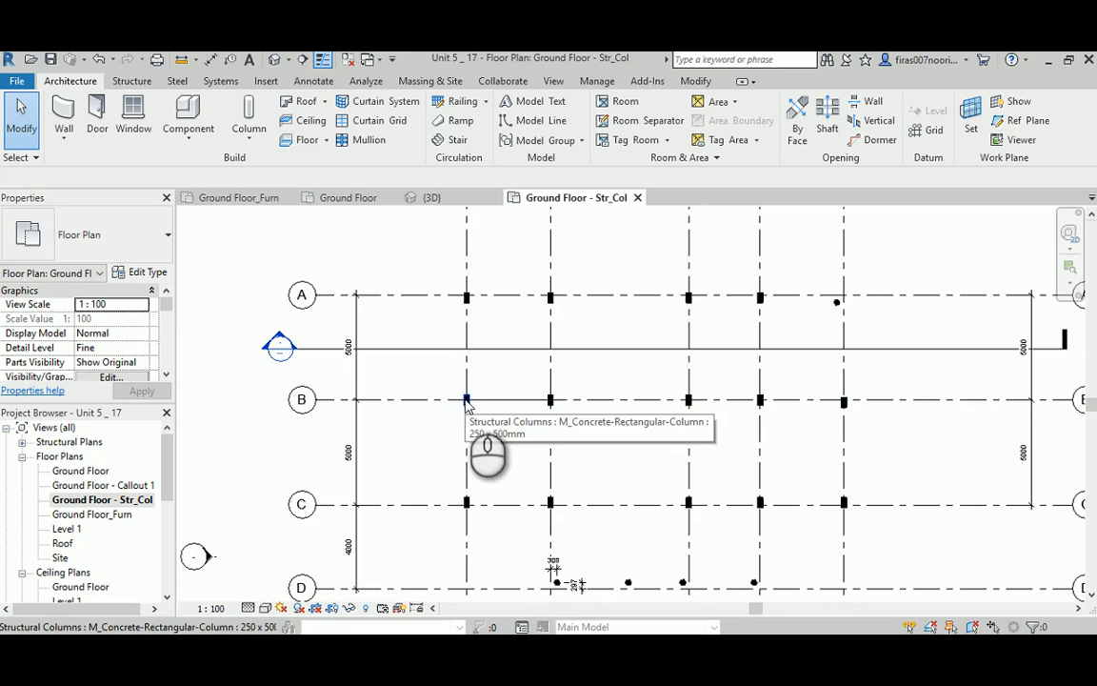
# Open the Ground Floor plan and examine how the structural columns sit relative to the walls, doors and rooms
pyautogui.doubleClick(84, 470)
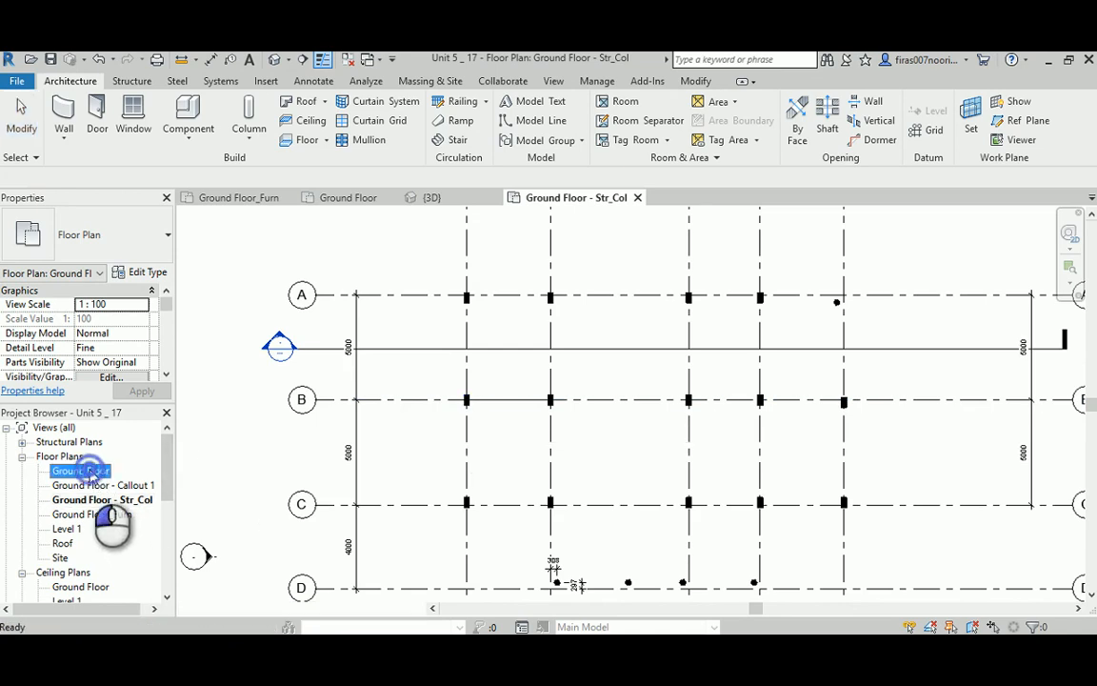
pyautogui.scroll(2, 405, 400)
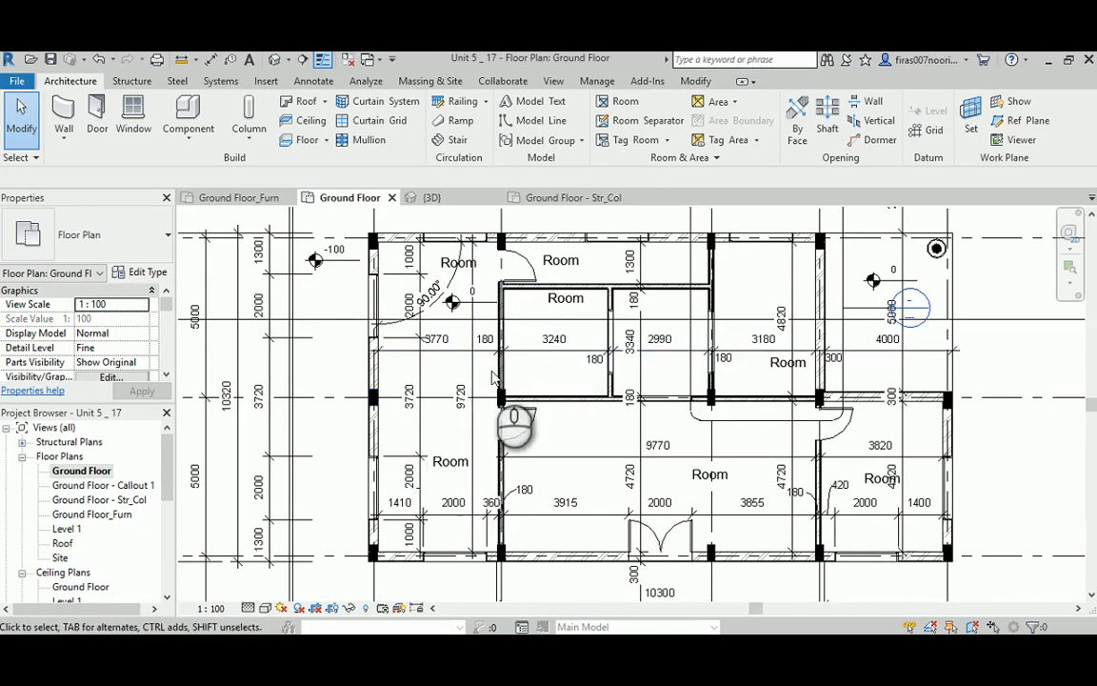
pyautogui.moveTo(530, 275); pyautogui.dragTo(544, 388, button='middle')
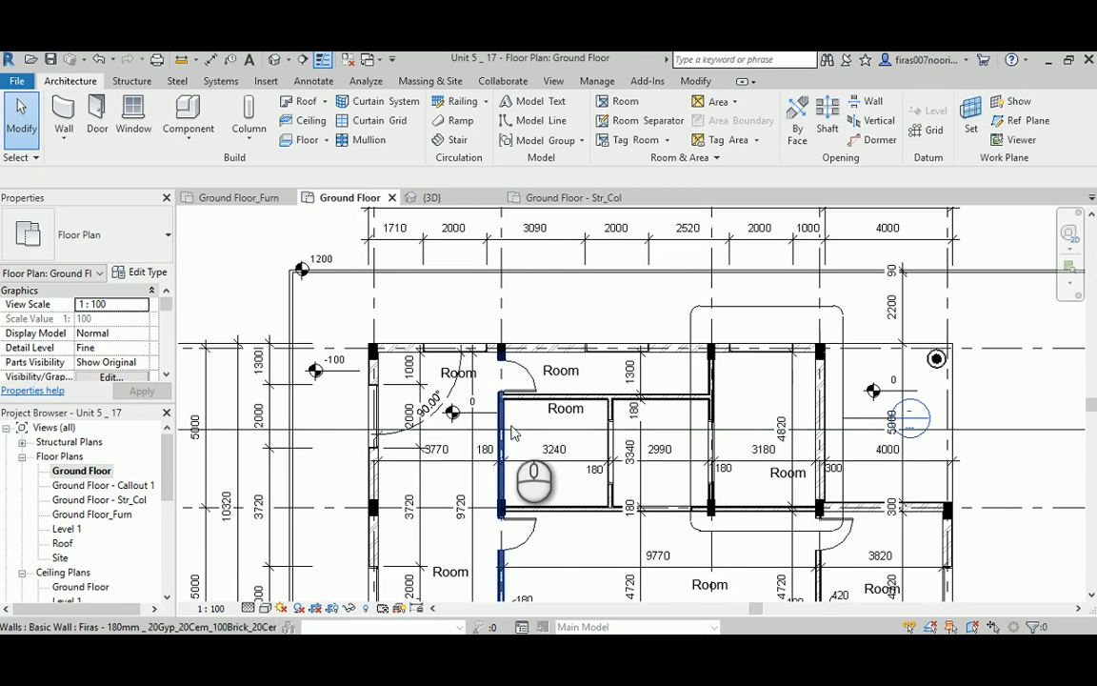
pyautogui.scroll(5, 722, 515)
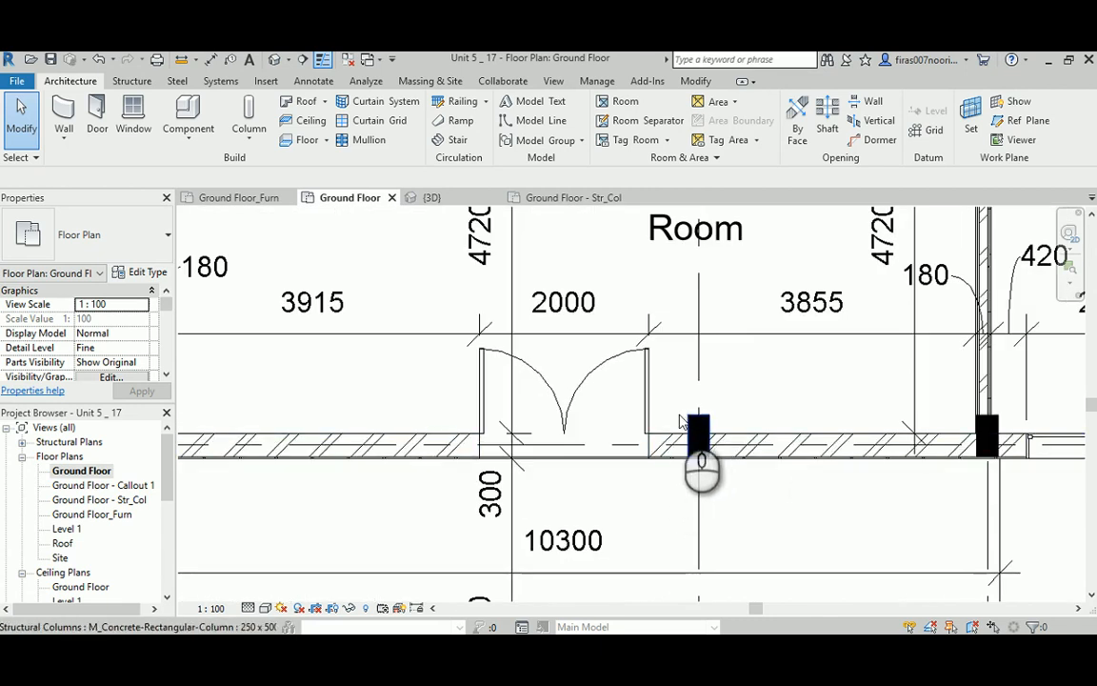
pyautogui.scroll(-2, 662, 448)
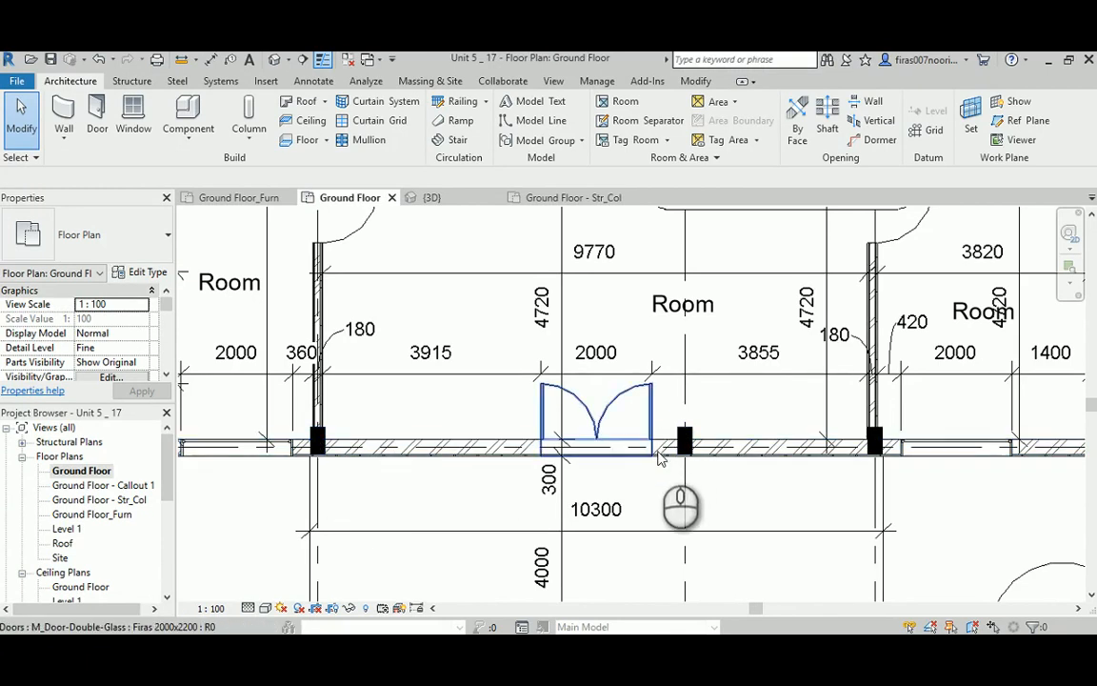
pyautogui.moveTo(662, 306); pyautogui.dragTo(667, 500, button='middle')
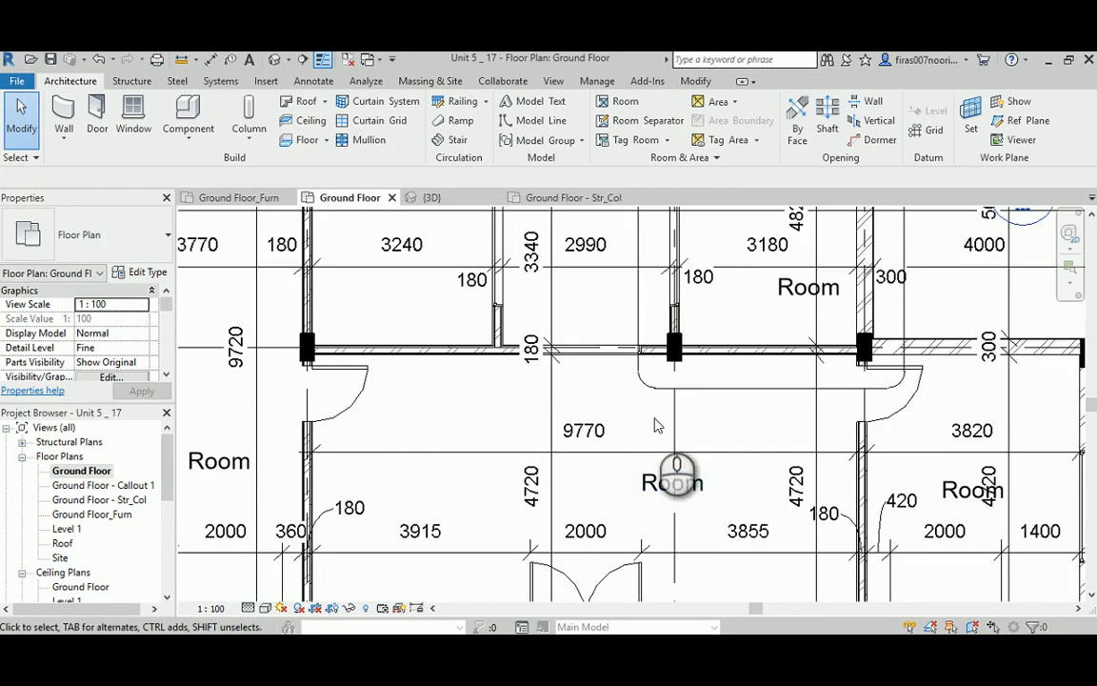
pyautogui.moveTo(655, 420); pyautogui.dragTo(657, 409, button='middle')
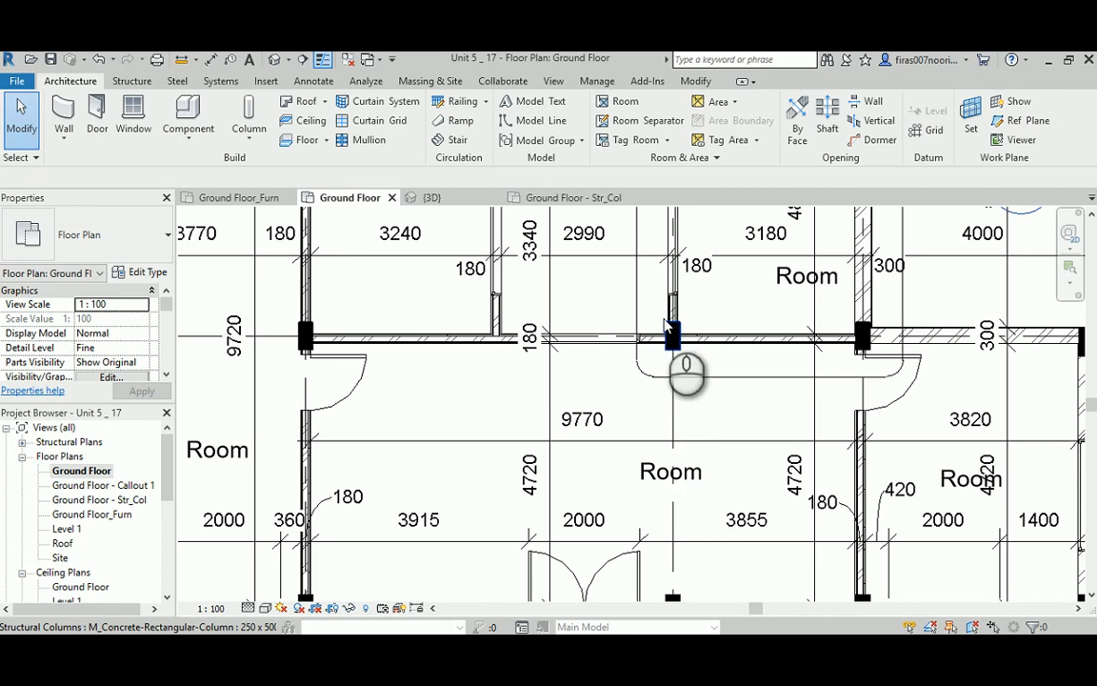
pyautogui.scroll(-2, 664, 362)
pyautogui.scroll(-1, 664, 362)
pyautogui.scroll(-2, 625, 327)
pyautogui.moveTo(574, 303); pyautogui.dragTo(594, 351, button='middle')
pyautogui.scroll(1, 567, 350)
pyautogui.scroll(1, 577, 317)
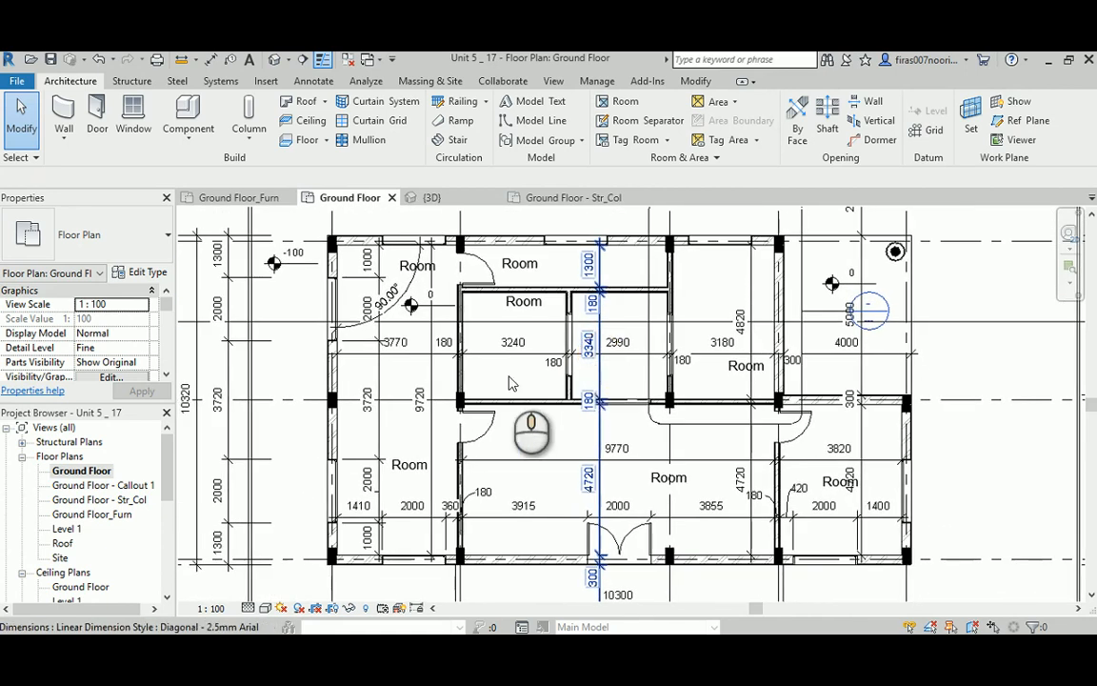